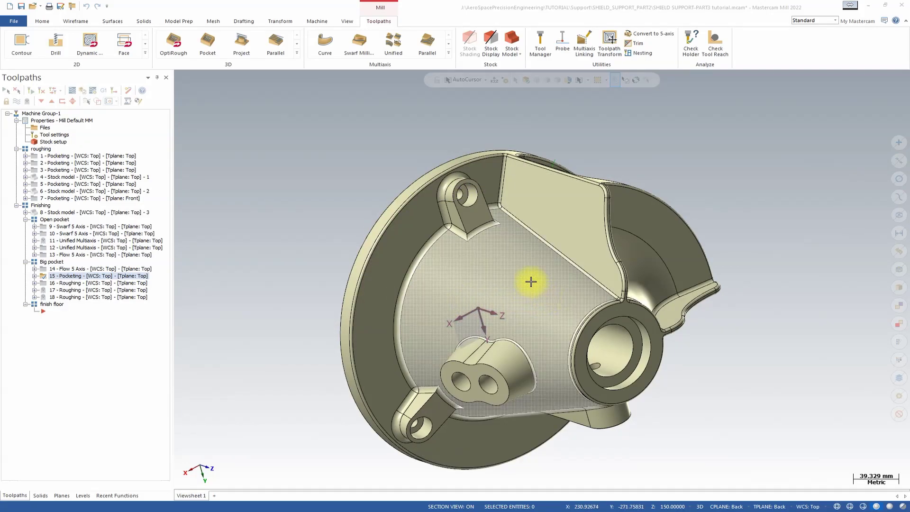
Examine the flange floor, conical body and ribs of the part from several angles
middle_drag(793, 211, 784, 225)
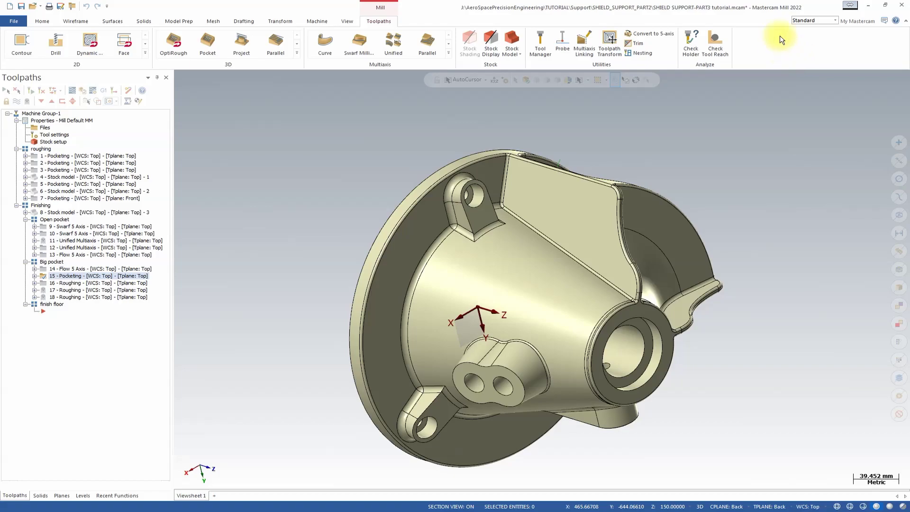
mouse_move(579, 155)
middle_down()
mouse_move(437, 227)
mouse_move(421, 214)
middle_up()
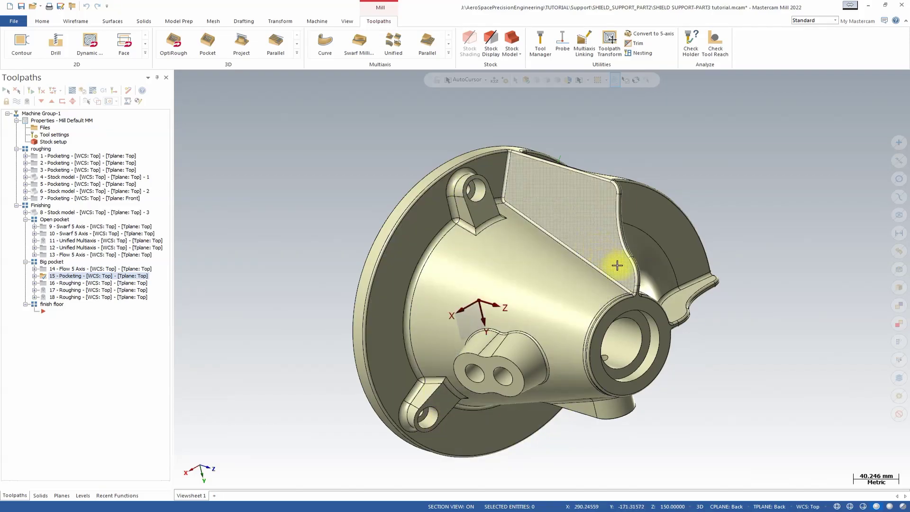
middle_drag(508, 211, 607, 256)
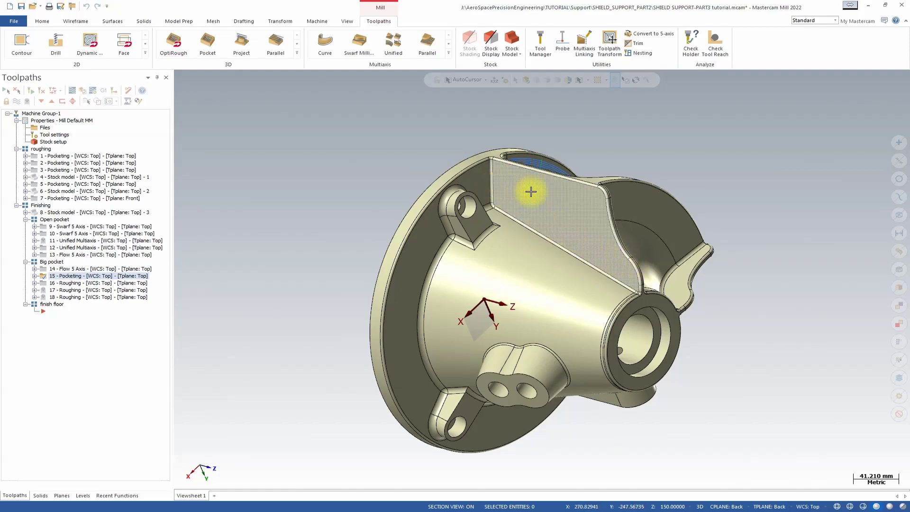
key(alt+Left)
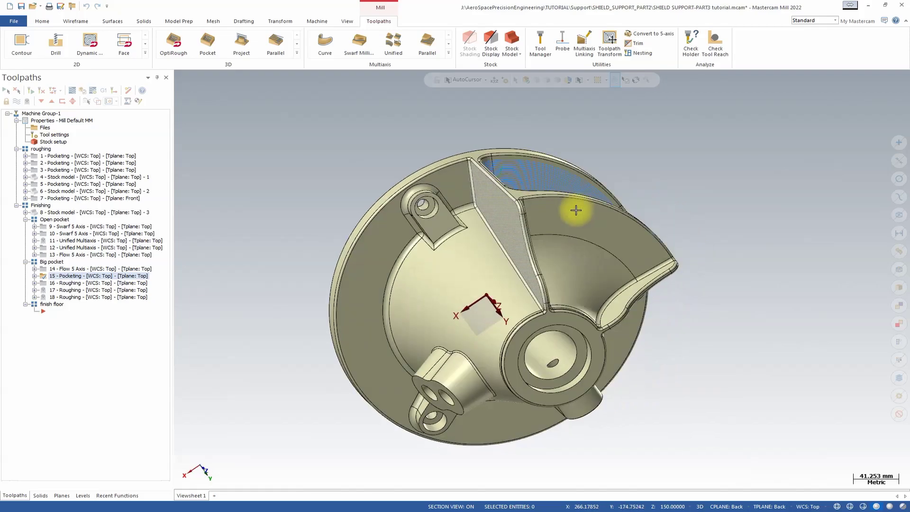
key(alt+Left)
key(alt+Left)
key(alt+Left)
key(alt+Left)
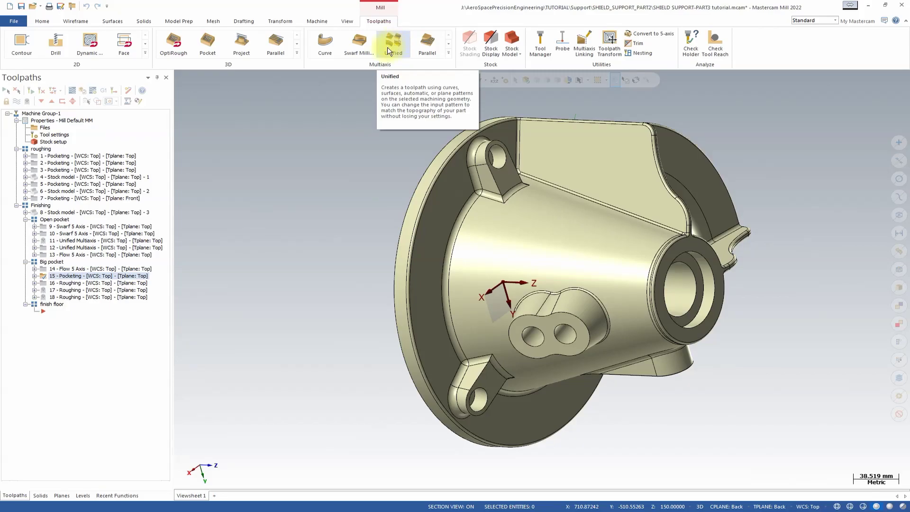
Start a Unified multiaxis toolpath using the BALL-NOSE END MILL - 10 tool
click(392, 42)
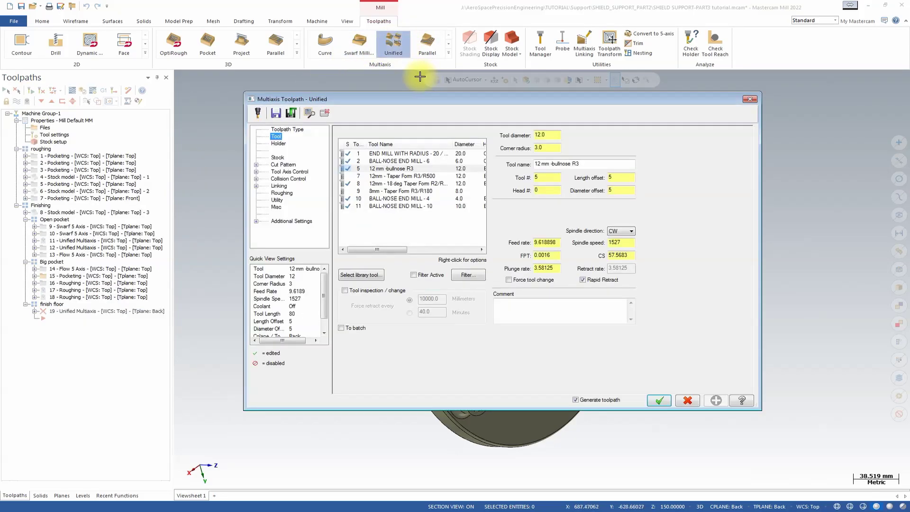
click(406, 207)
click(280, 157)
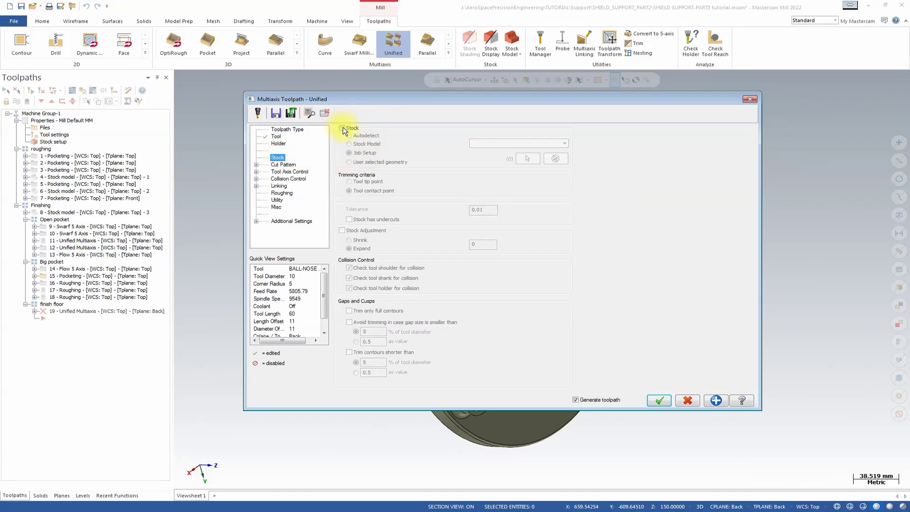
Add a surface cut pattern to the toolpath and set its style to Parallel
click(287, 166)
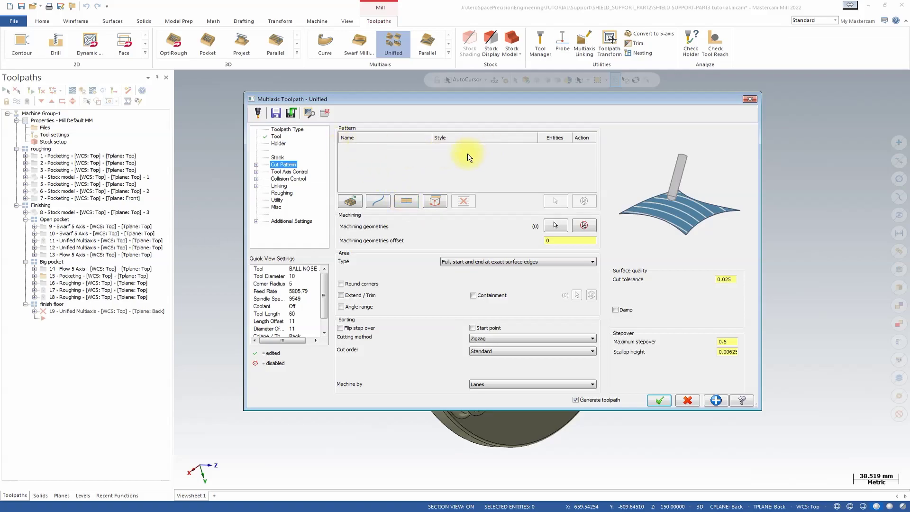
click(406, 201)
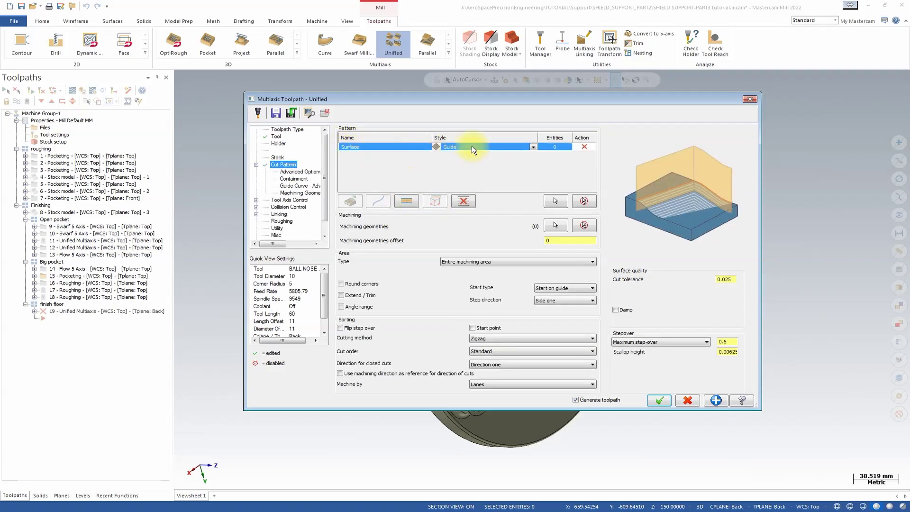
click(533, 150)
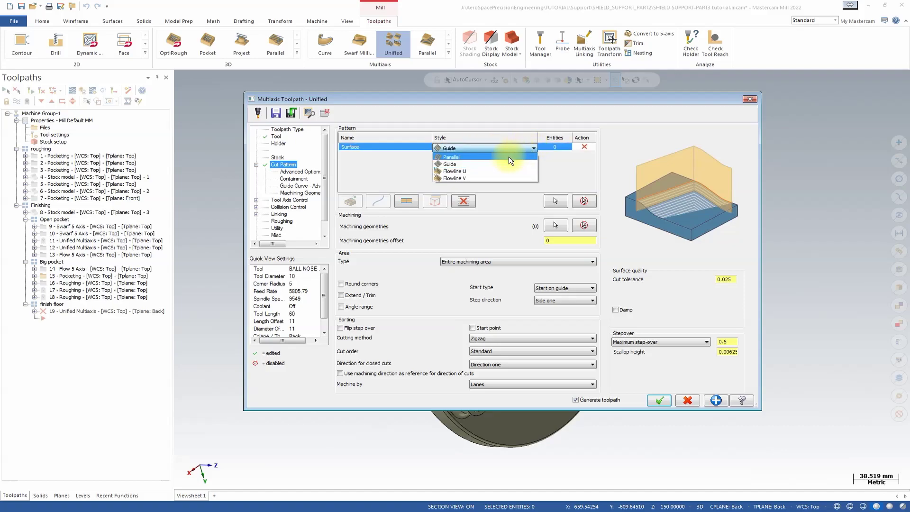
click(505, 158)
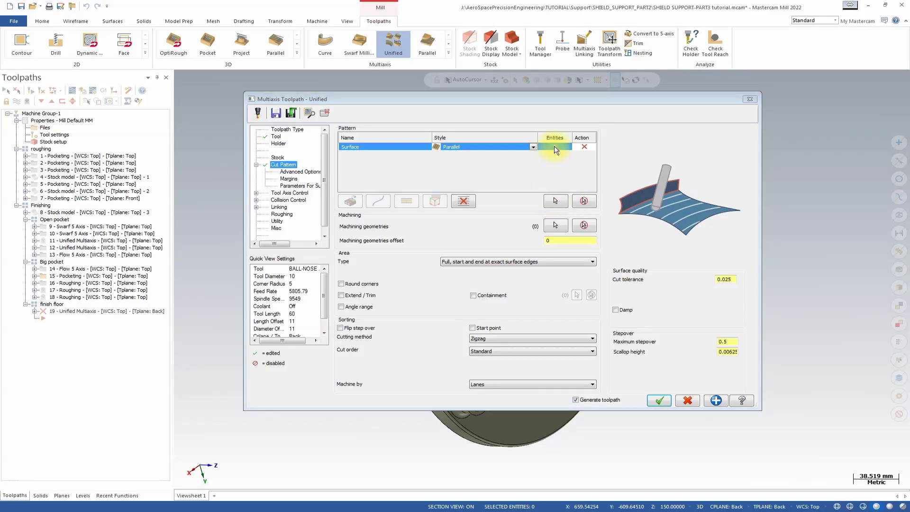
Select the circular face at the centre of the flange's back side as the pattern surface
click(556, 201)
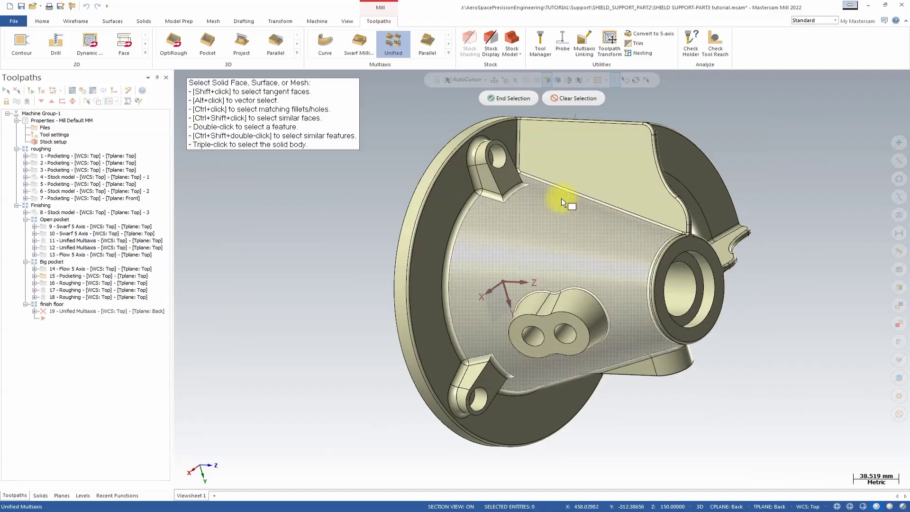
middle_drag(590, 202, 518, 221)
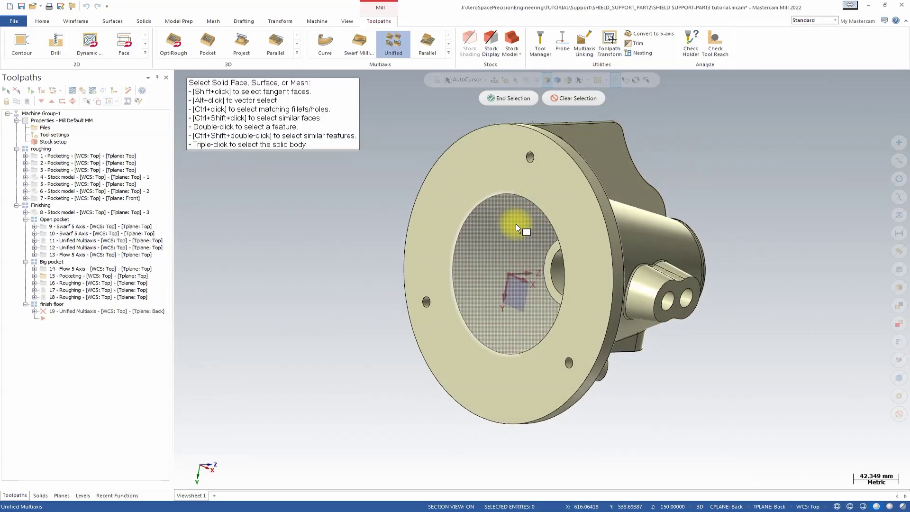
middle_drag(508, 230, 531, 194)
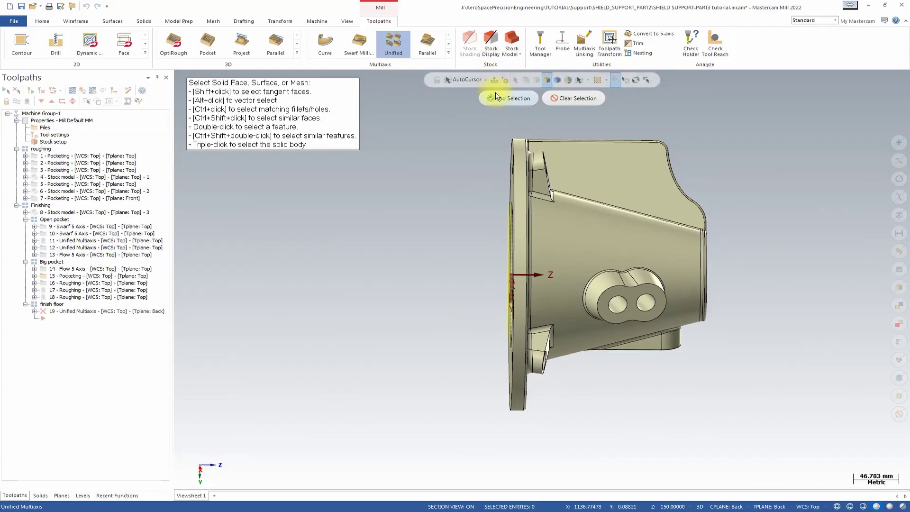
click(646, 164)
key(Return)
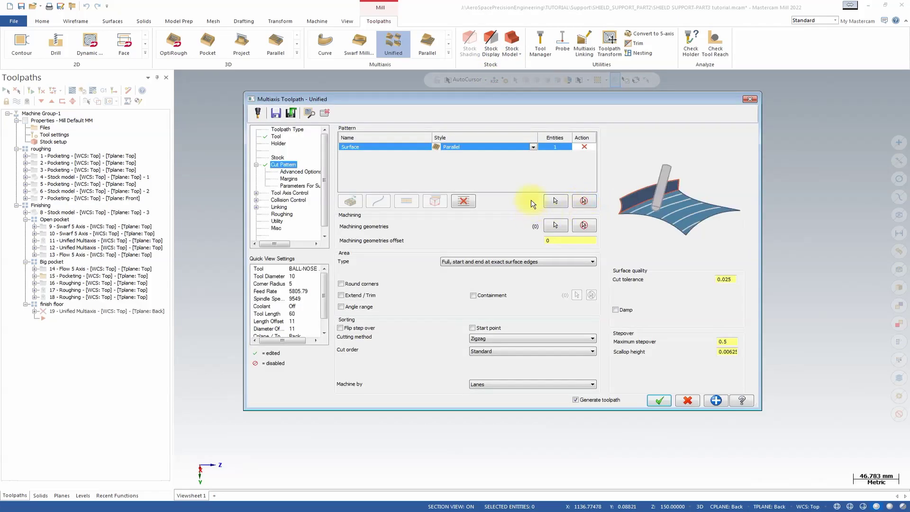
Select the ring-shaped flange floor around the conical body as the machining geometry
click(557, 226)
middle_drag(560, 222, 441, 235)
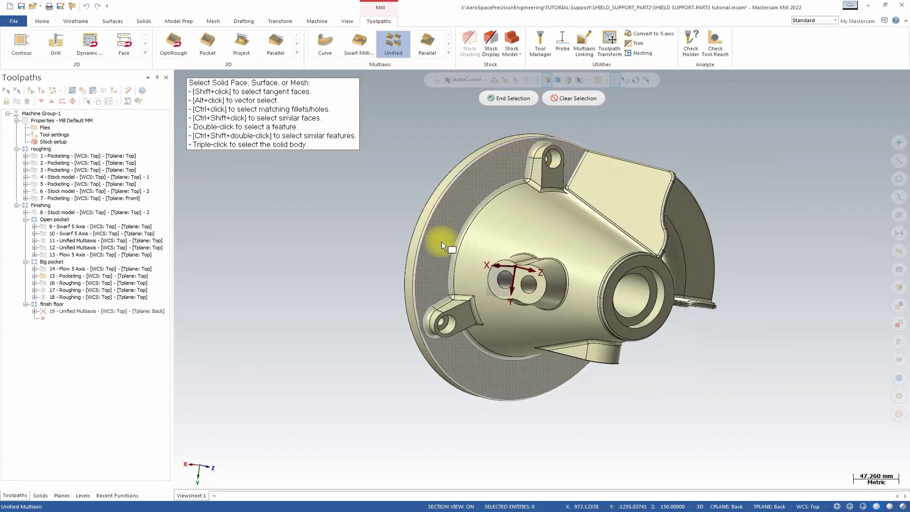
middle_drag(583, 400, 624, 308)
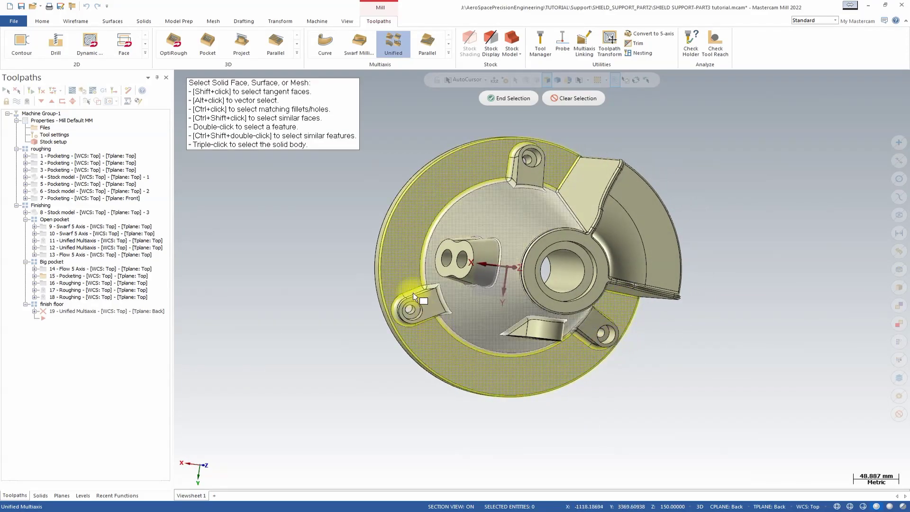
click(512, 99)
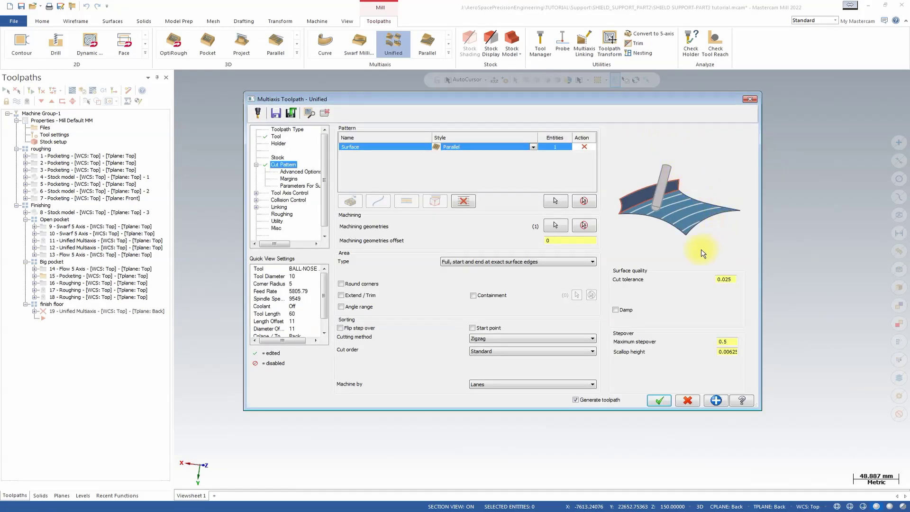
Set the cut pattern's maximum stepover to 0.2 and have it machine by Regions
click(565, 240)
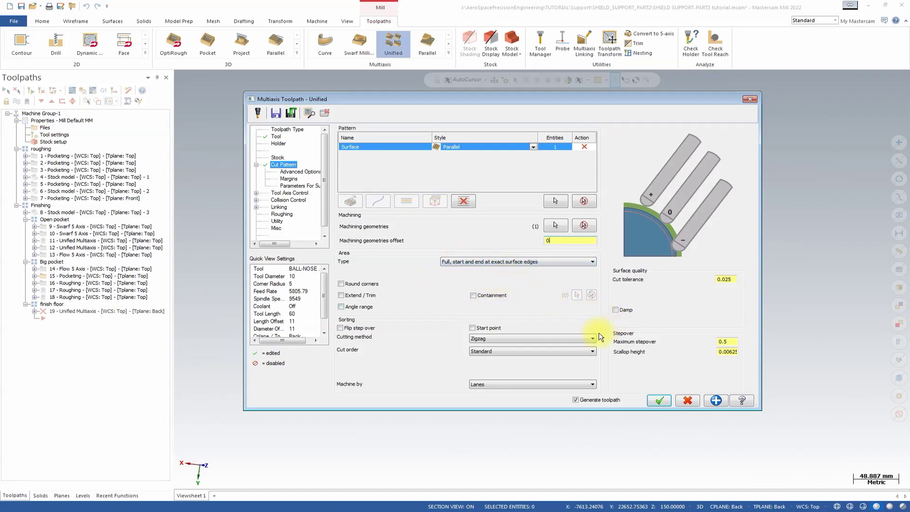
click(730, 341)
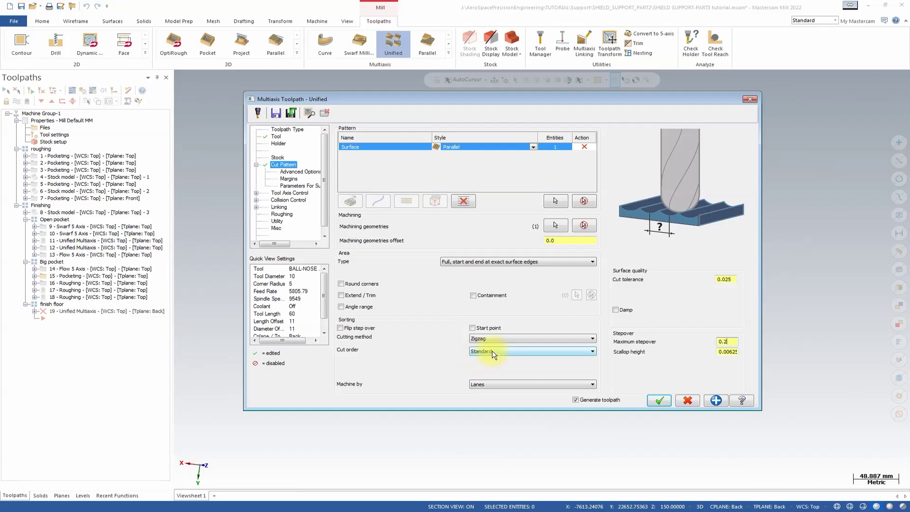
scroll(798, 326, down, 3)
scroll(798, 326, up, 3)
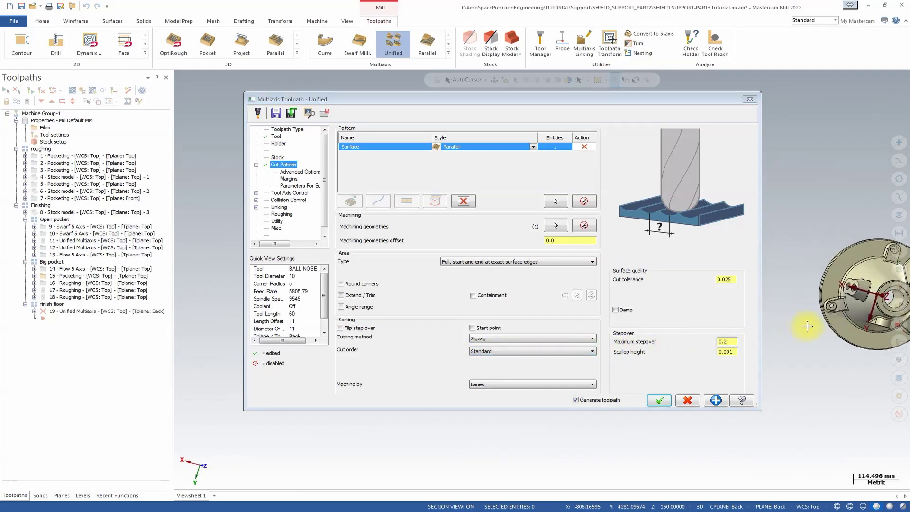
middle_drag(789, 323, 771, 264)
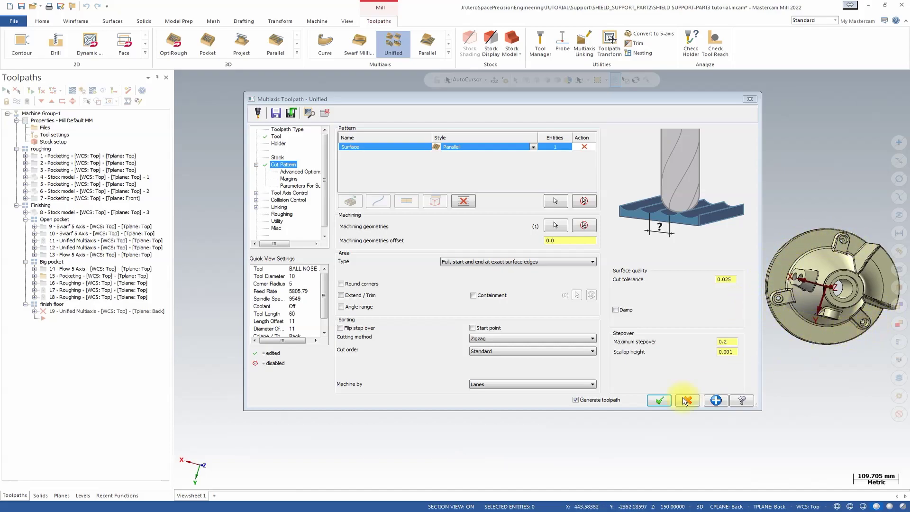
click(483, 385)
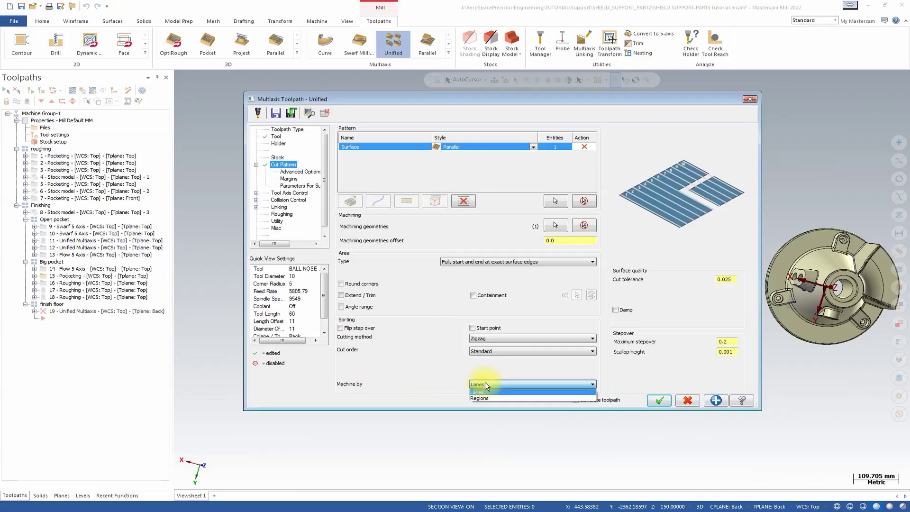
click(494, 397)
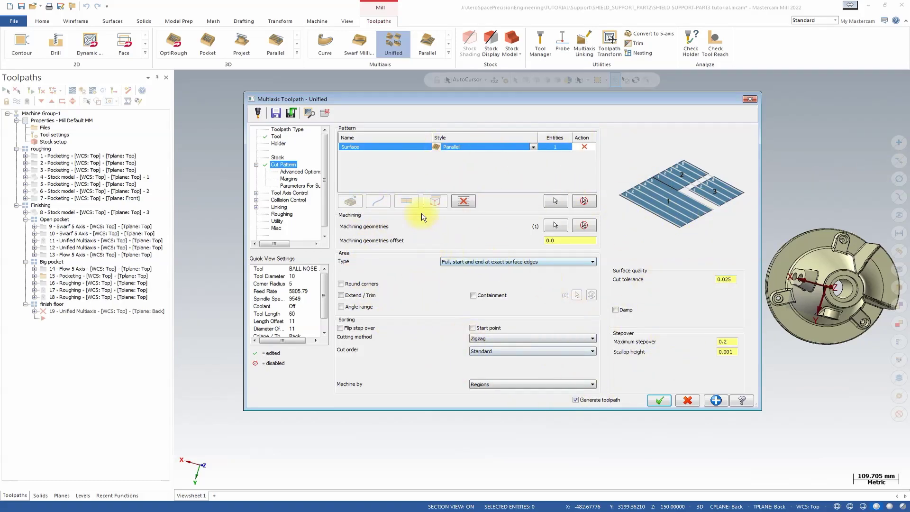
Enable slow and safe path creation in the cut pattern's advanced options
click(256, 164)
click(256, 165)
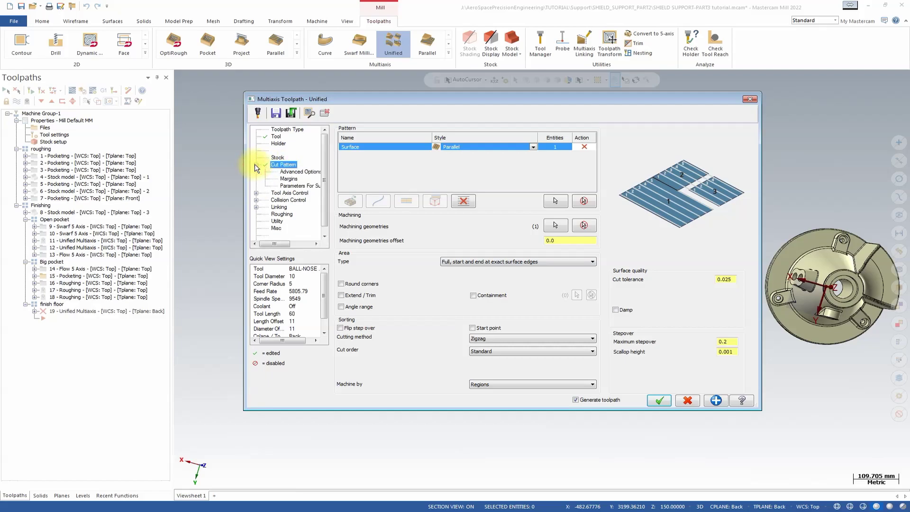
click(300, 172)
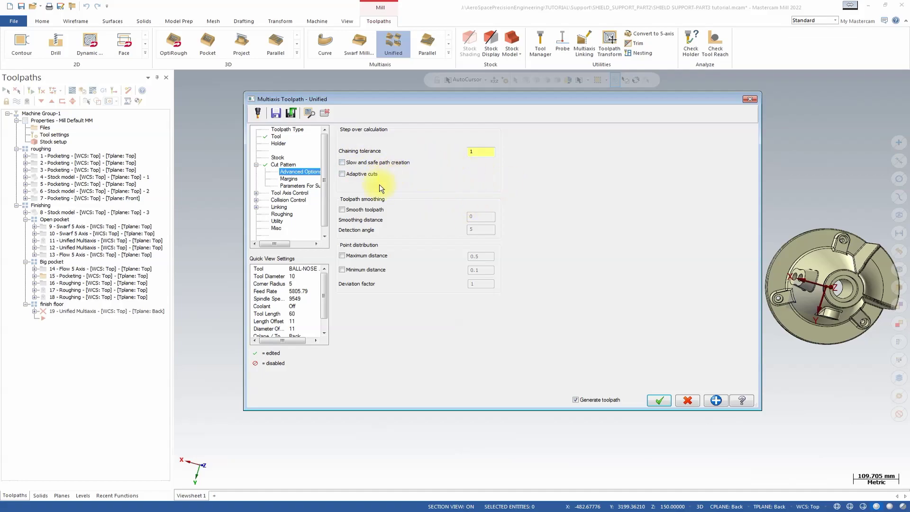
click(490, 151)
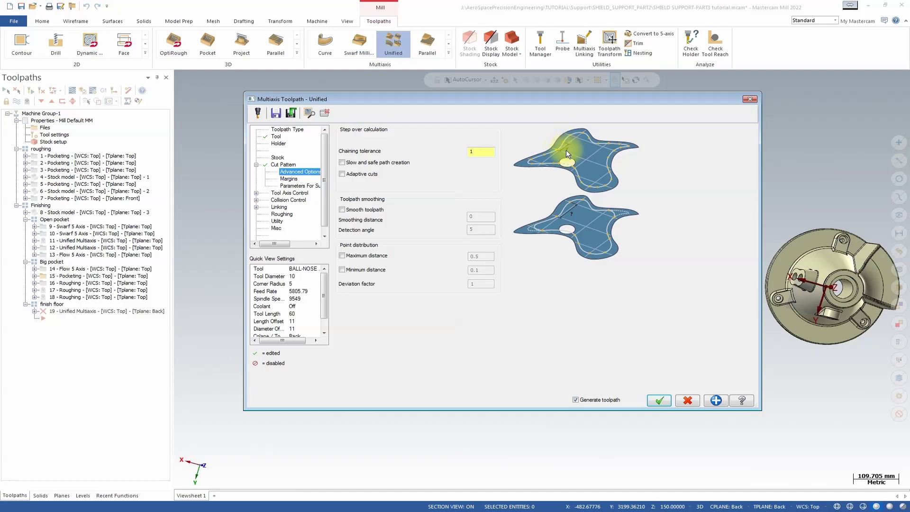
click(275, 165)
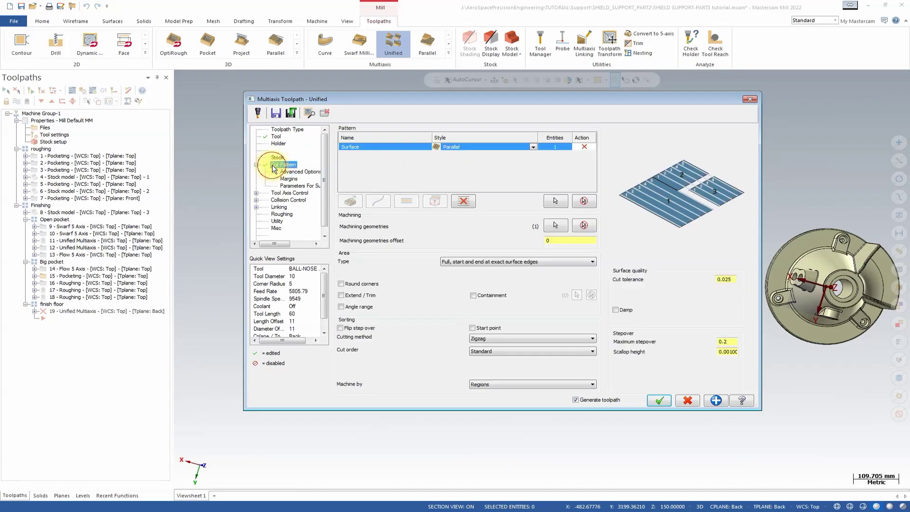
click(735, 341)
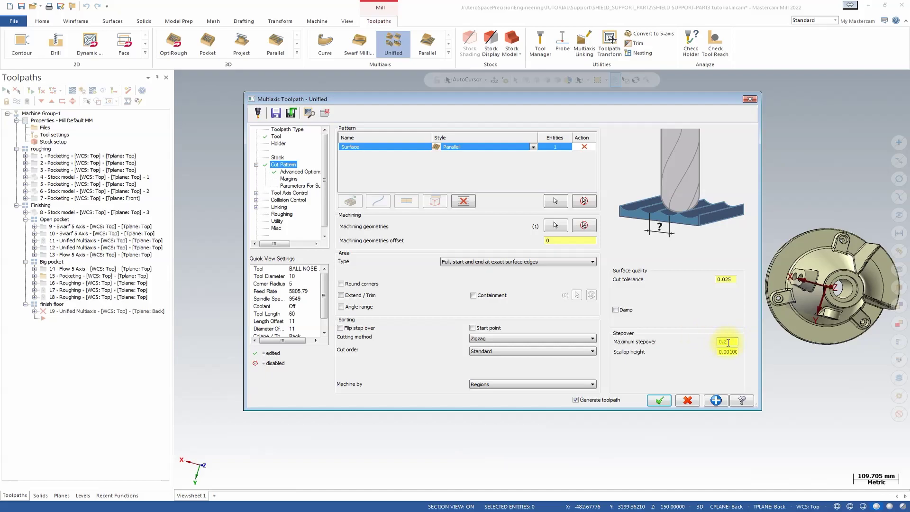
click(299, 171)
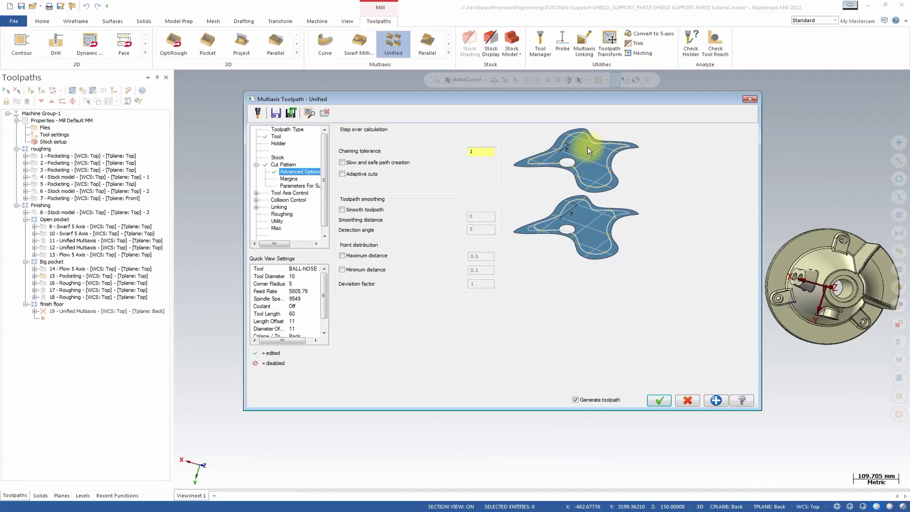
click(342, 162)
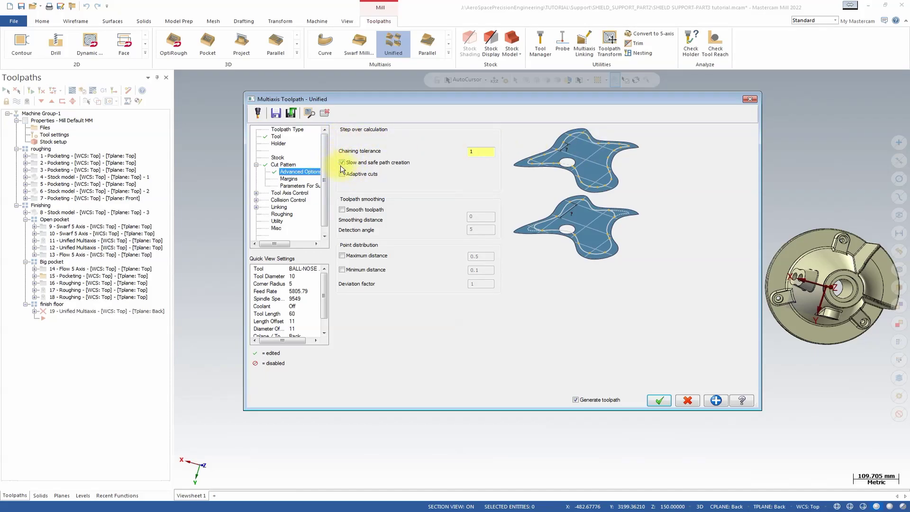
Set the tilt angle at the side of the cutting direction to 80 in the tool axis control
click(289, 179)
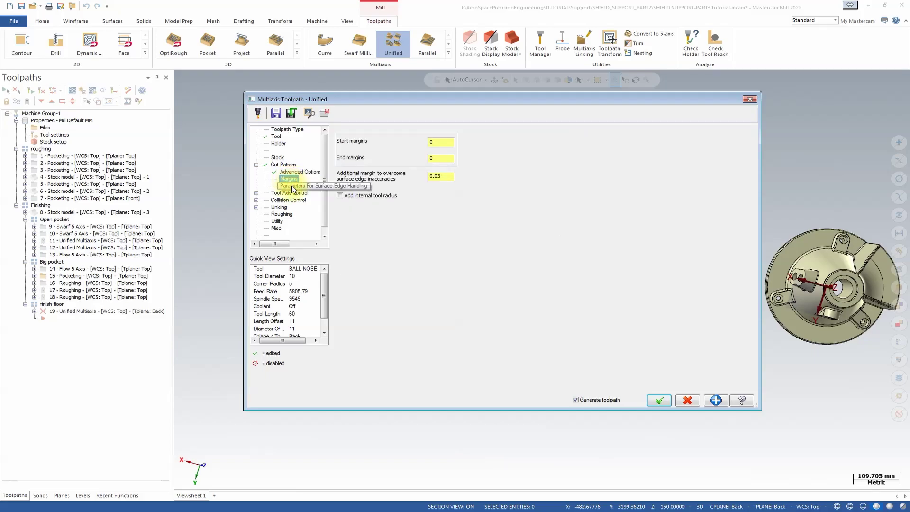
click(289, 186)
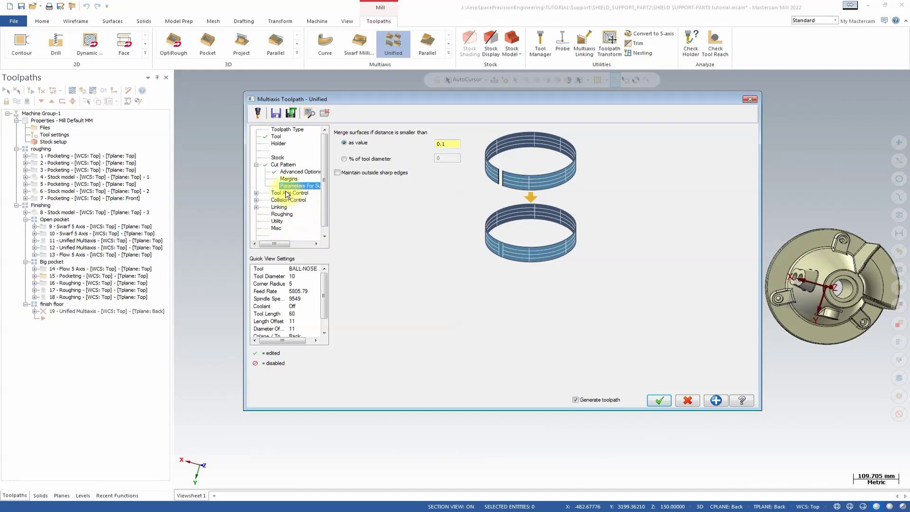
click(298, 193)
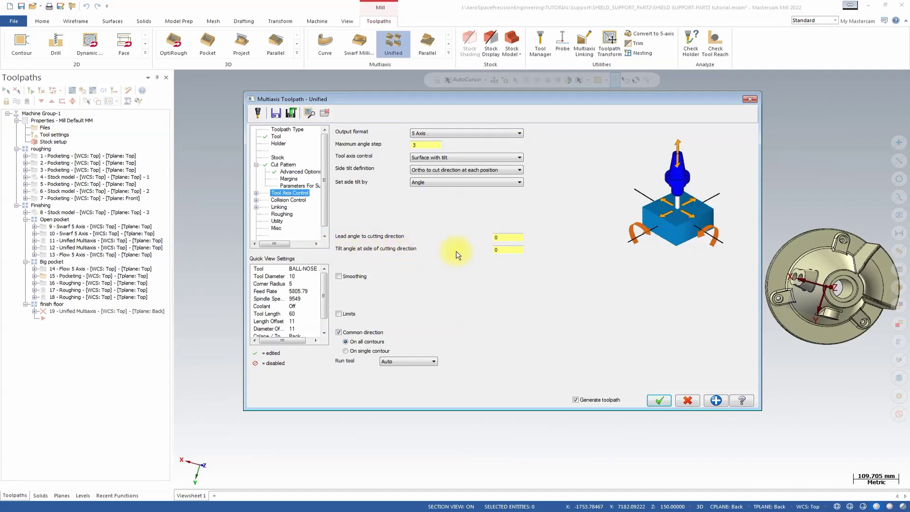
click(497, 249)
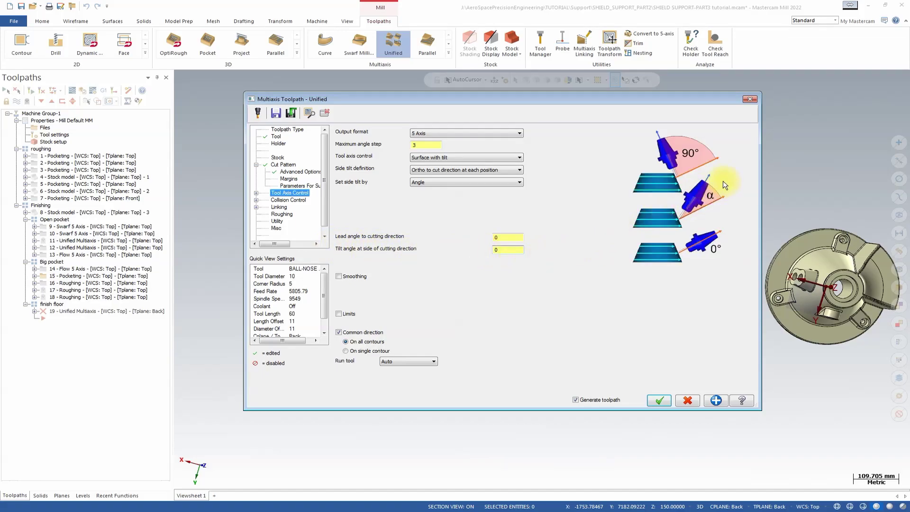
click(827, 246)
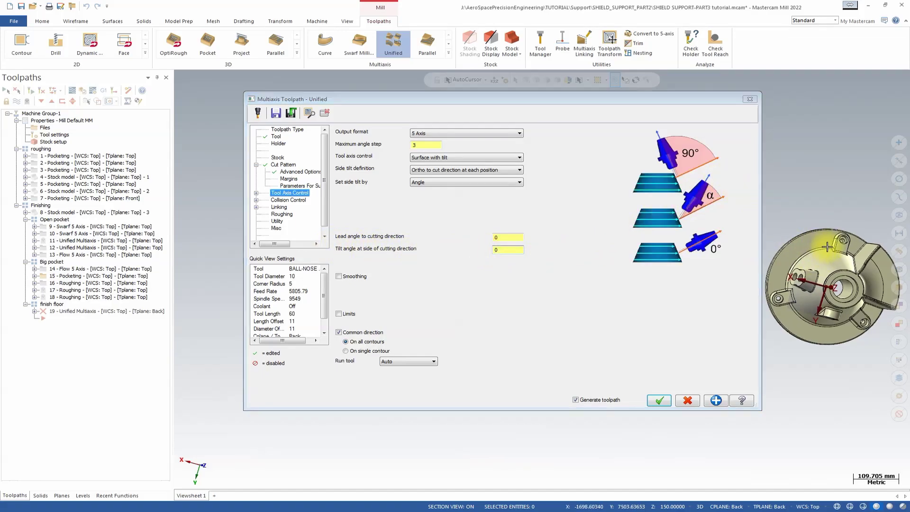
mouse_move(823, 227)
middle_down()
mouse_move(821, 215)
mouse_move(830, 215)
mouse_move(808, 221)
middle_up()
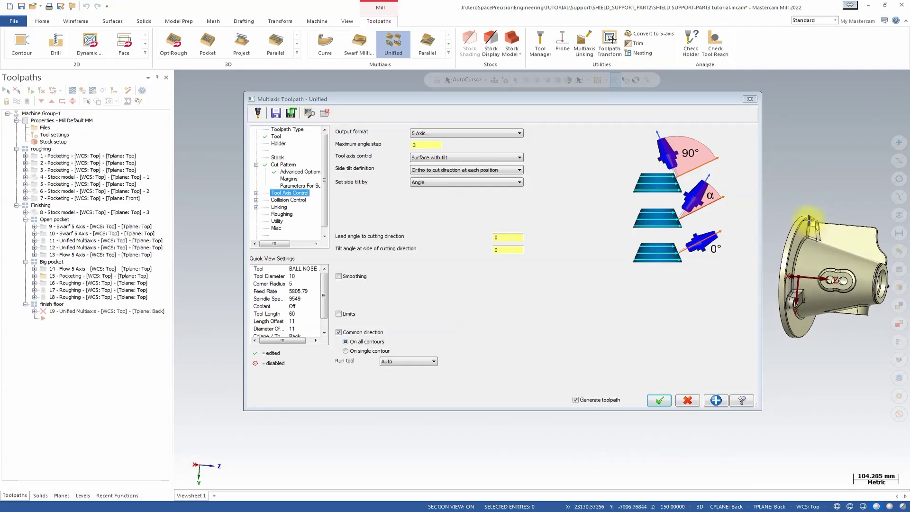
mouse_move(812, 170)
middle_down()
mouse_move(803, 212)
mouse_move(809, 178)
middle_up()
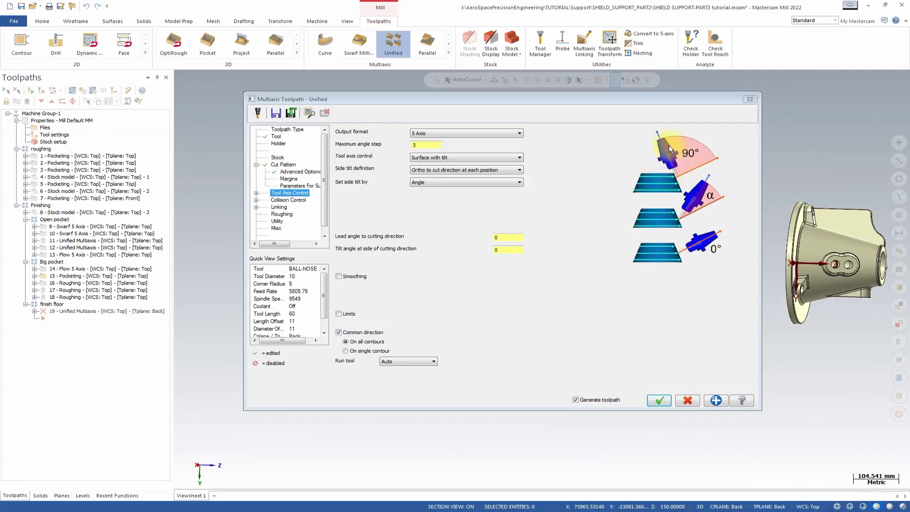
middle_drag(793, 216, 798, 239)
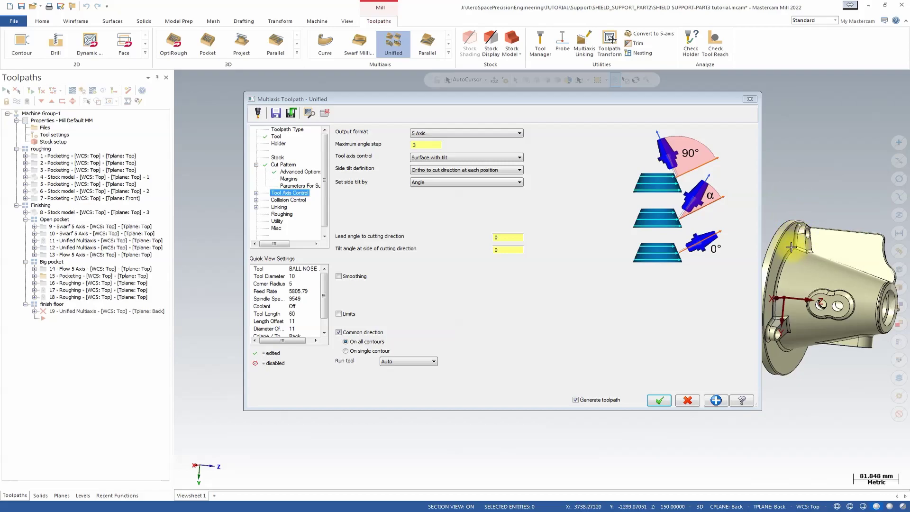
middle_drag(793, 203, 788, 183)
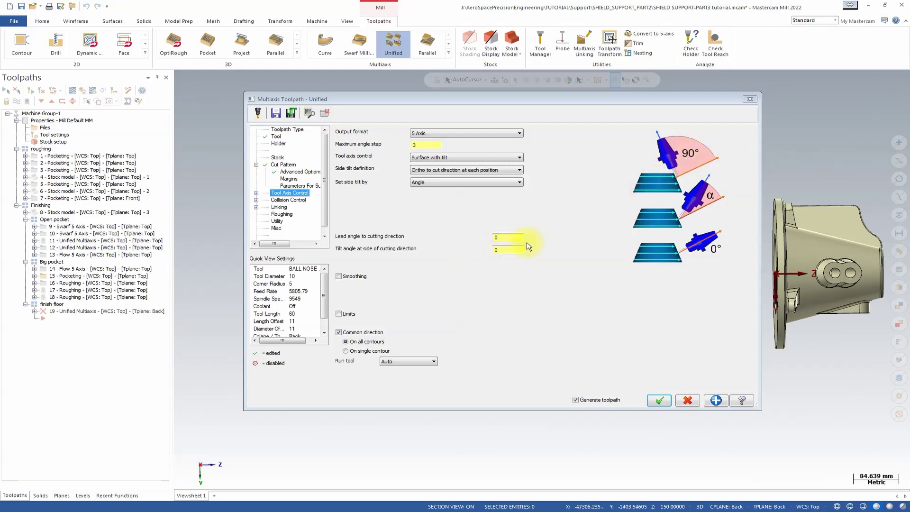
click(509, 248)
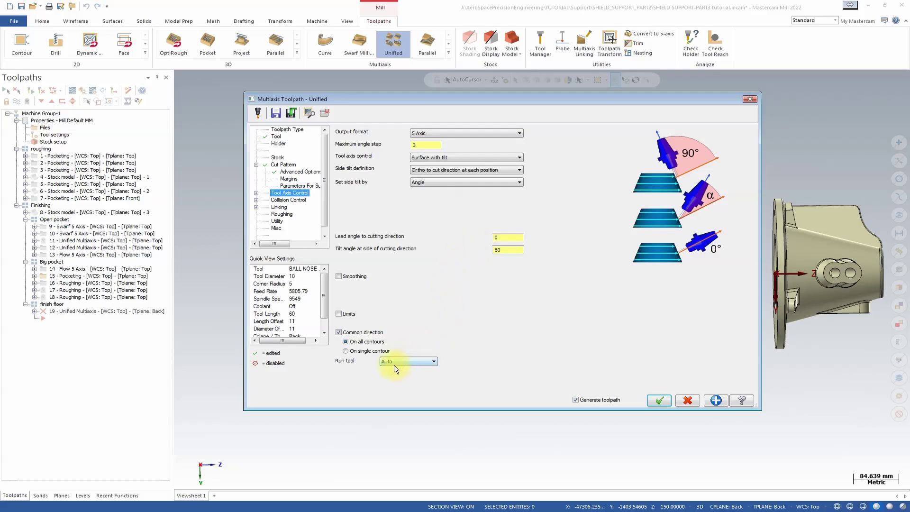
Turn off Common direction in the tool axis control and check the tool axis advanced options
click(339, 332)
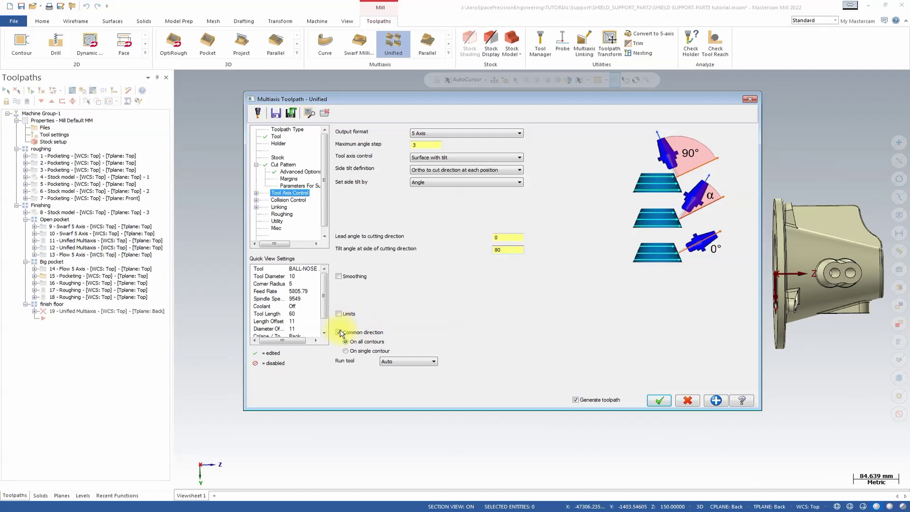
click(368, 333)
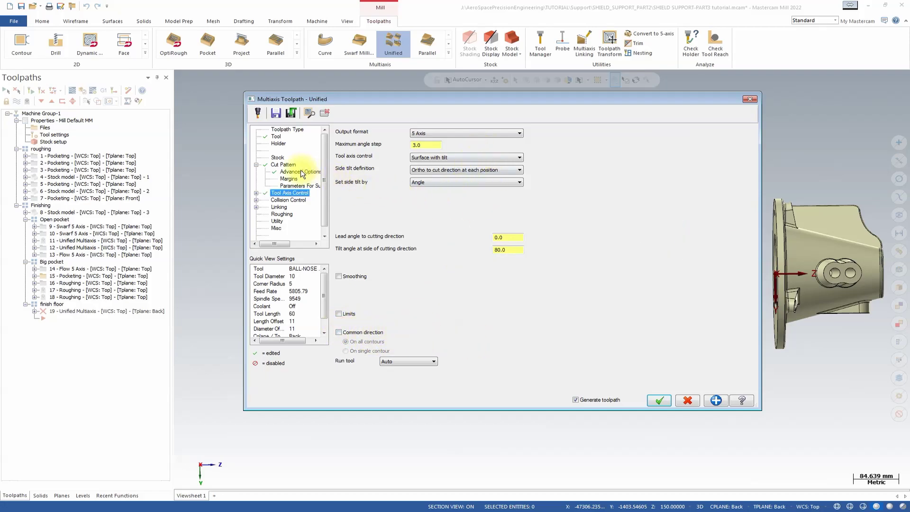
click(285, 201)
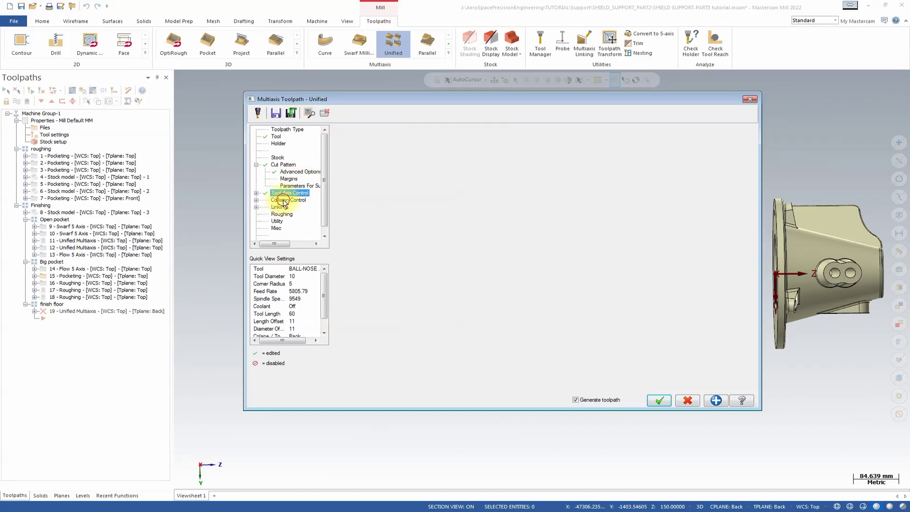
click(255, 193)
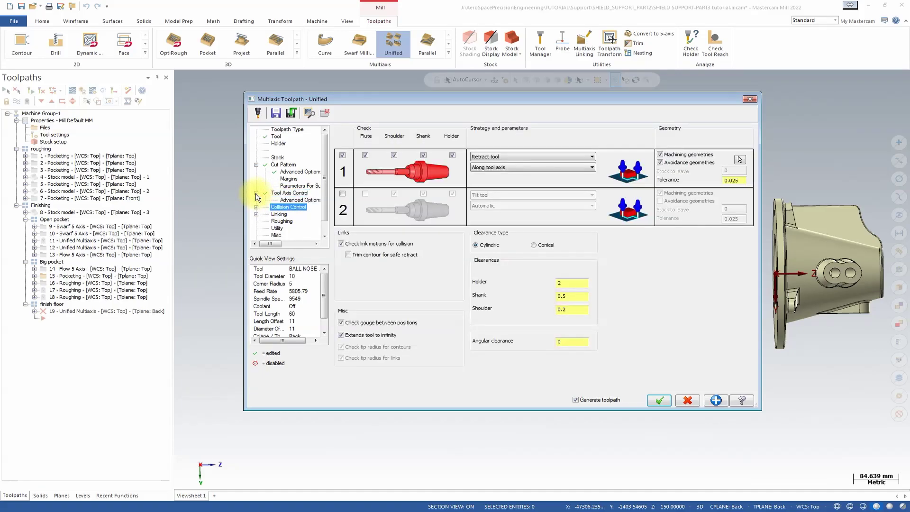
click(290, 201)
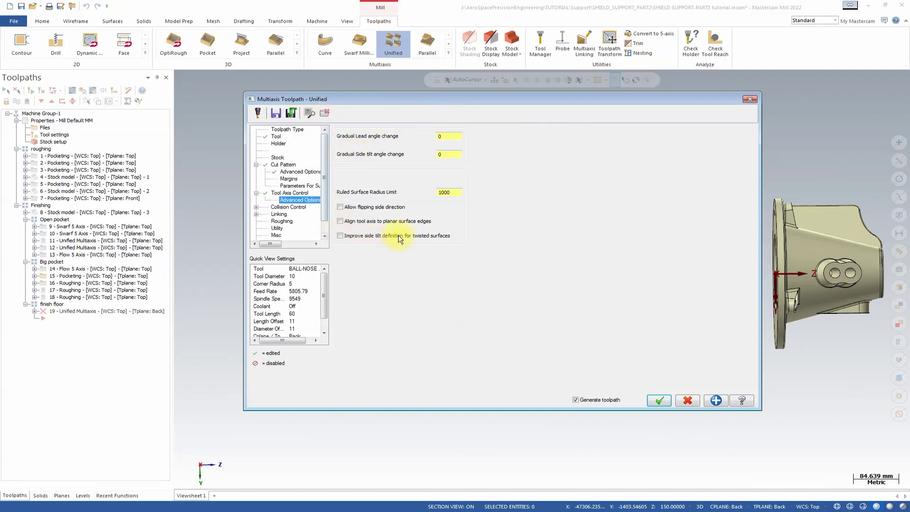
Enable the second collision check and exclude the shank and holder from the first check
click(287, 207)
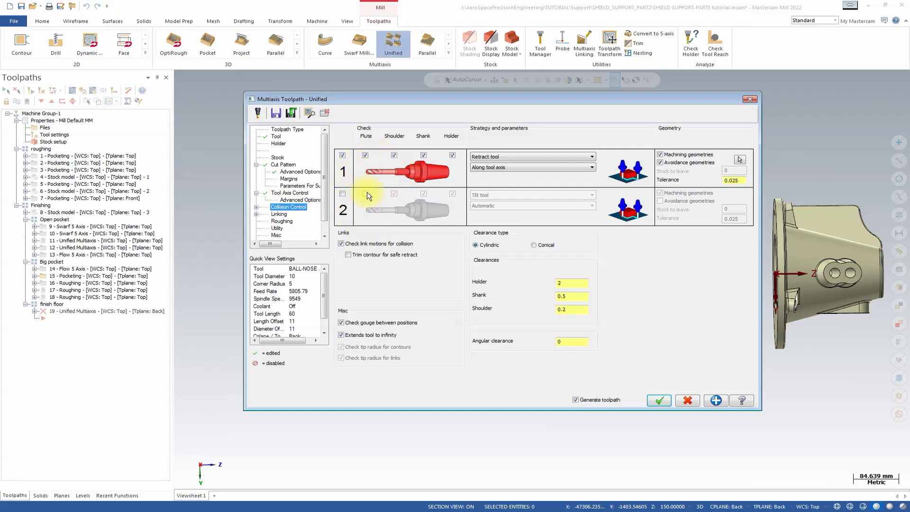
click(343, 194)
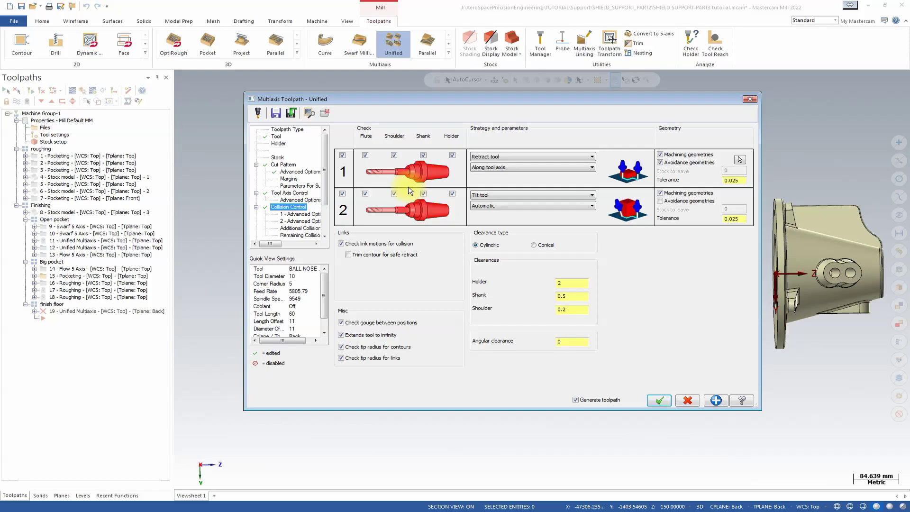
click(423, 155)
click(452, 156)
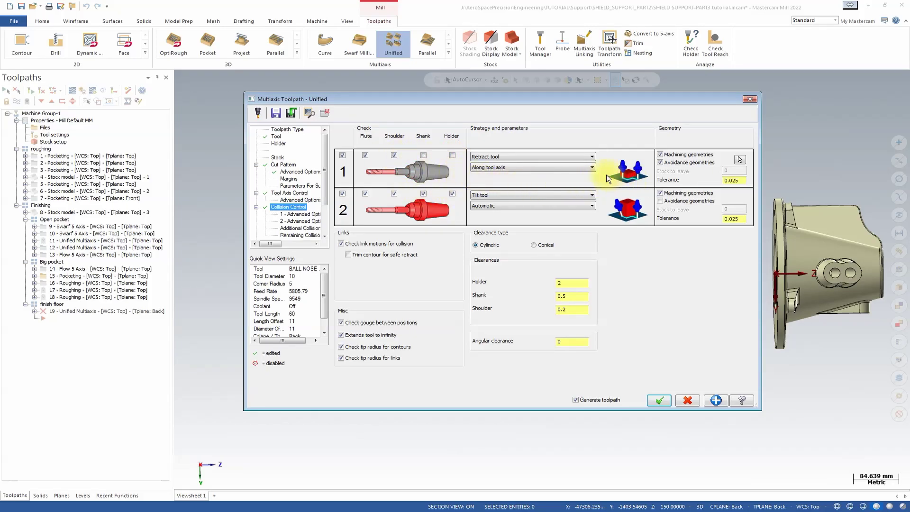
Set the first collision check's strategy to Trim and relink toolpath and turn off its avoidance geometries
click(567, 156)
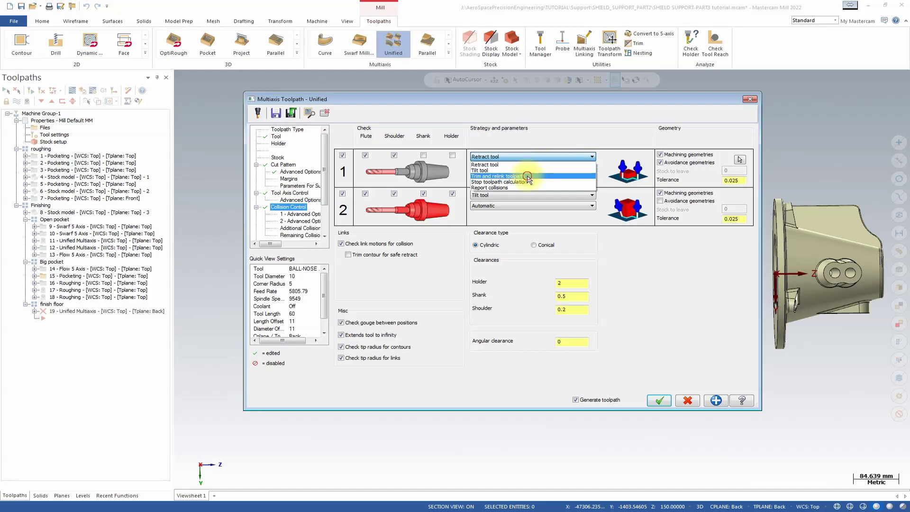
click(527, 176)
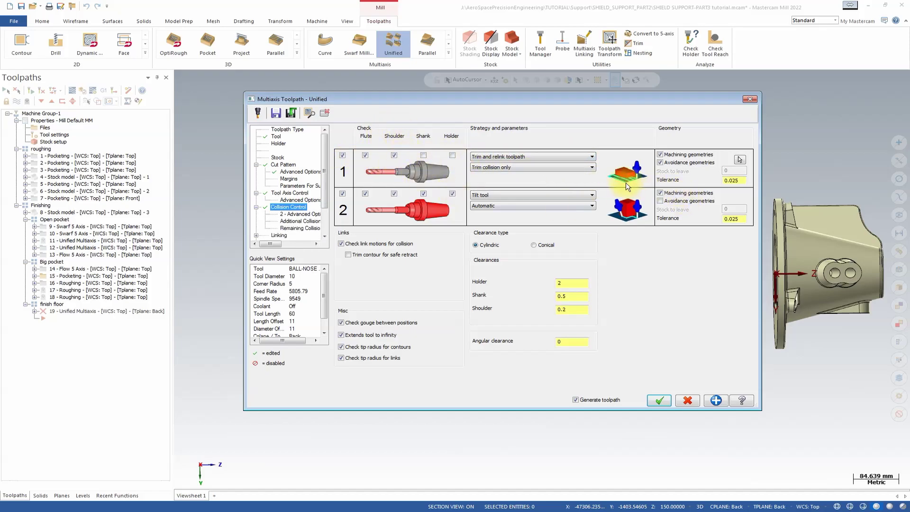
click(659, 163)
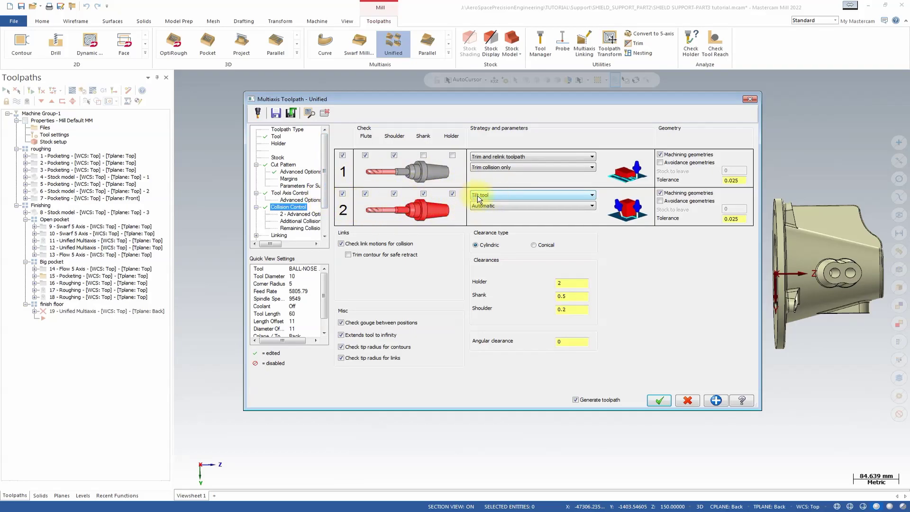
Keep the second collision check's tool tilting on Automatic and have it check avoidance geometries instead of machining geometries
click(525, 207)
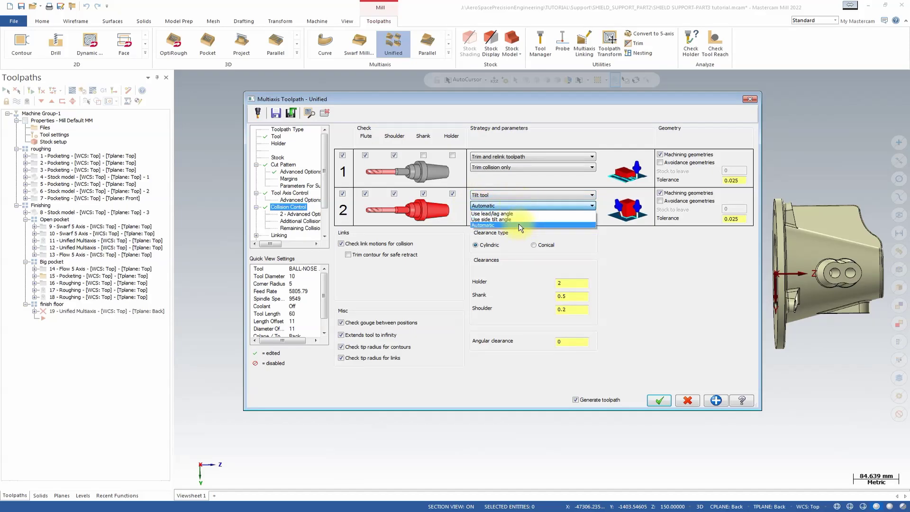
click(516, 223)
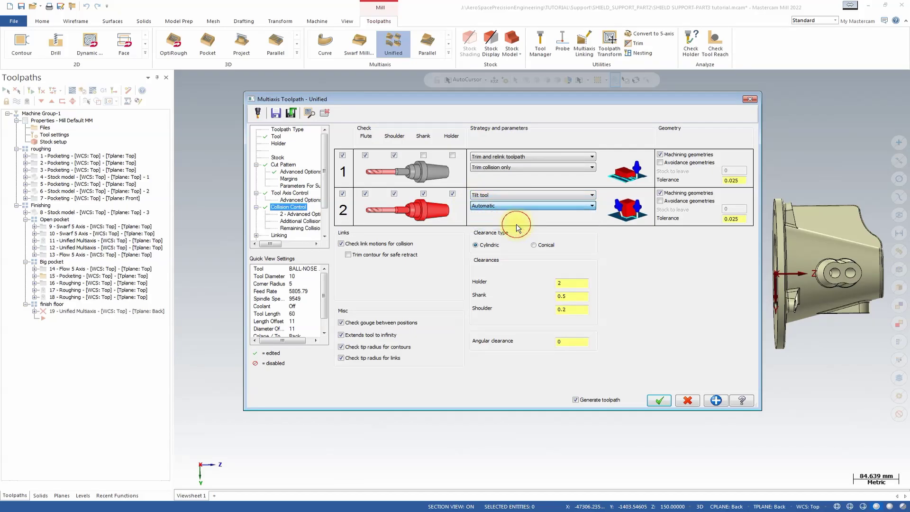
click(661, 193)
click(661, 201)
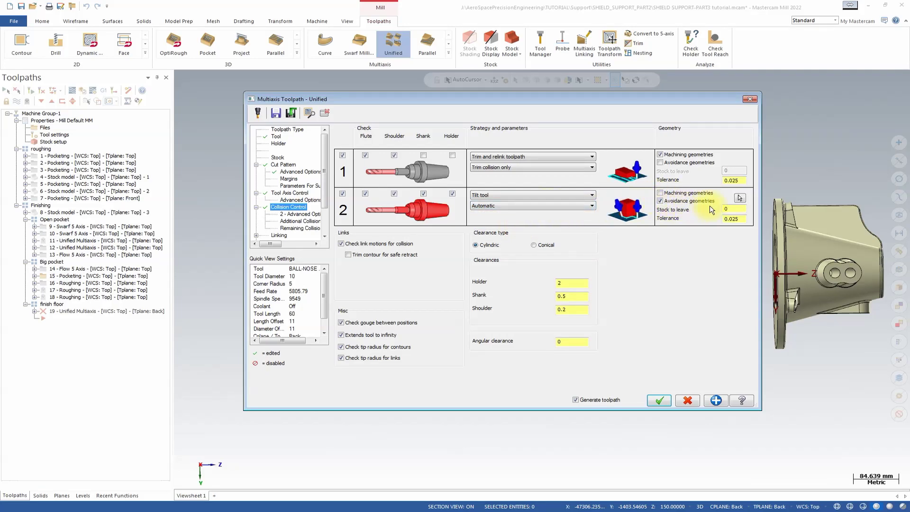
Select the entire solid body of the part as the avoidance geometry for the second collision check
click(740, 198)
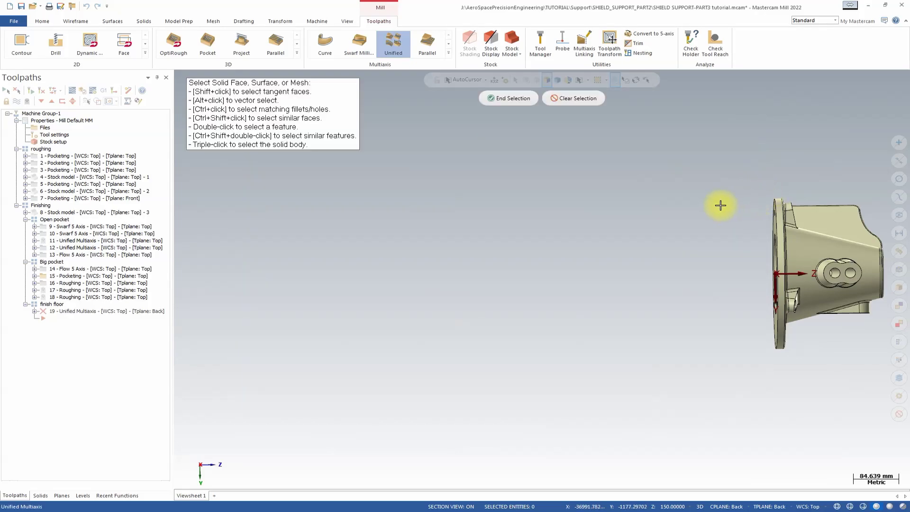
middle_drag(742, 196, 689, 195)
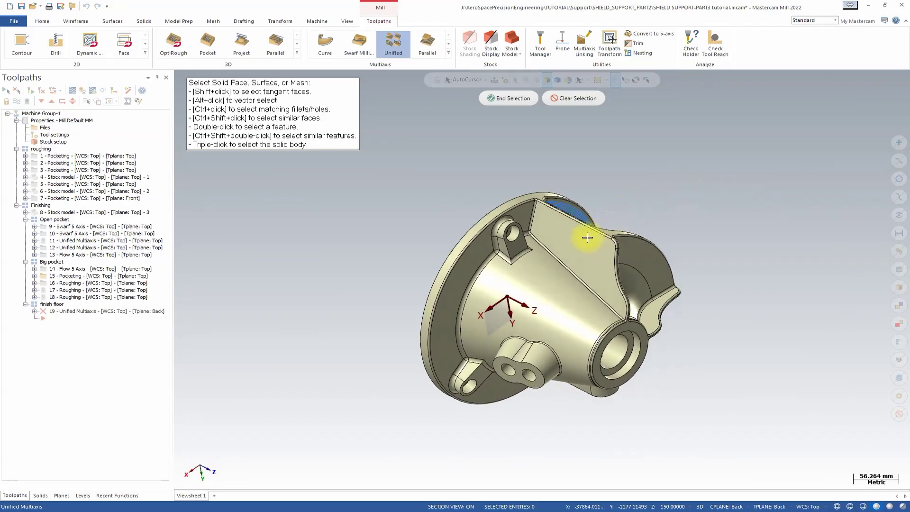
scroll(561, 237, up, 2)
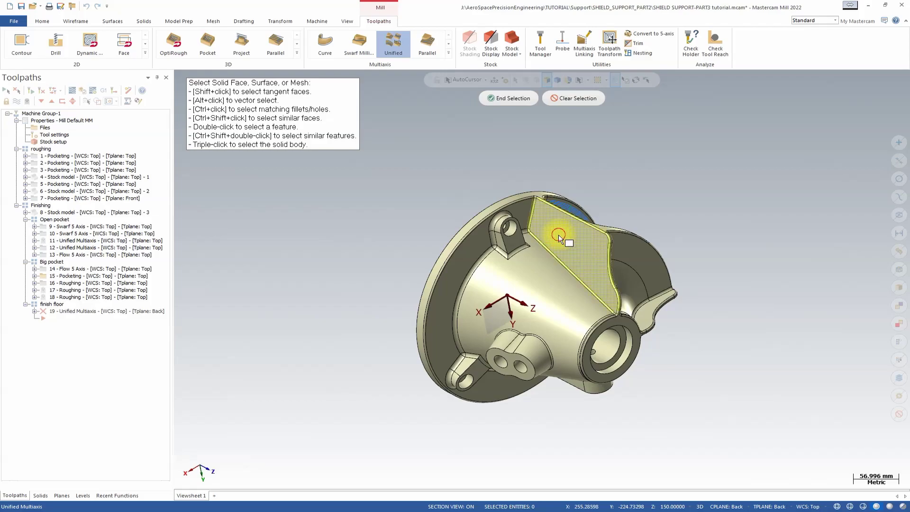
triple_click(561, 236)
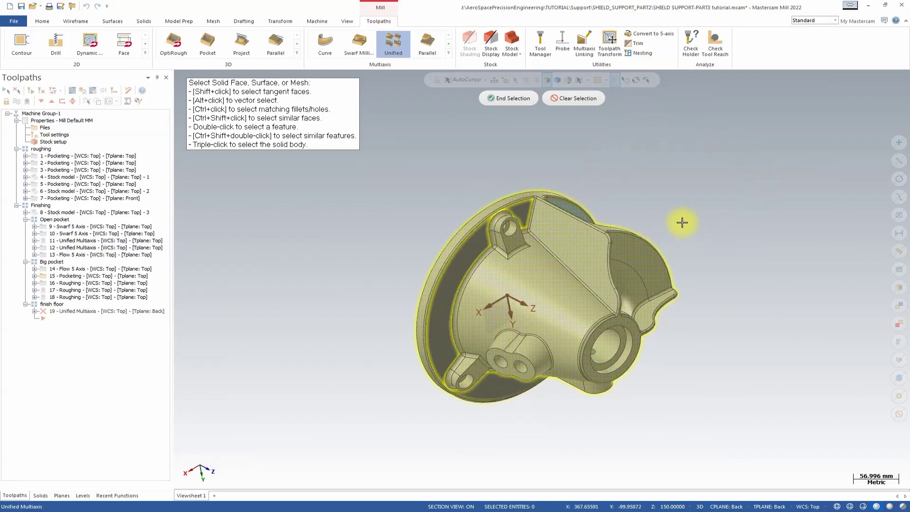
middle_drag(685, 224, 555, 204)
click(511, 111)
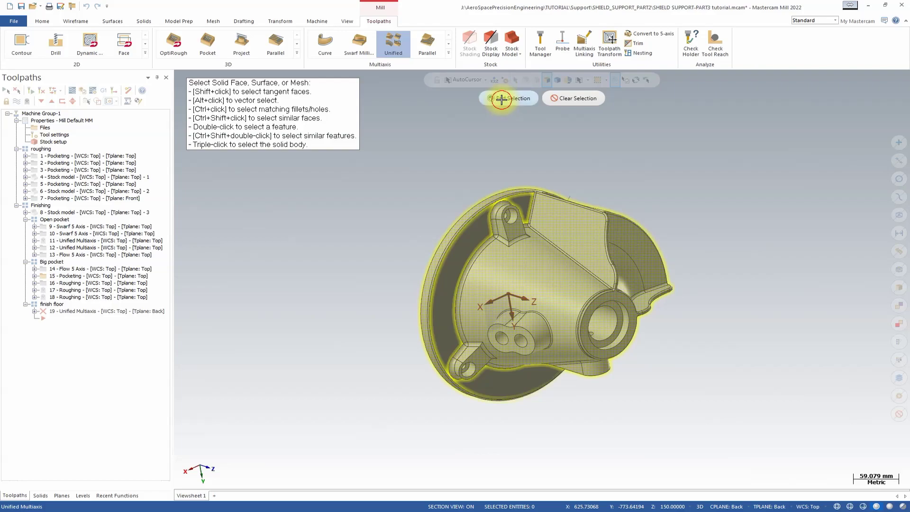
click(504, 98)
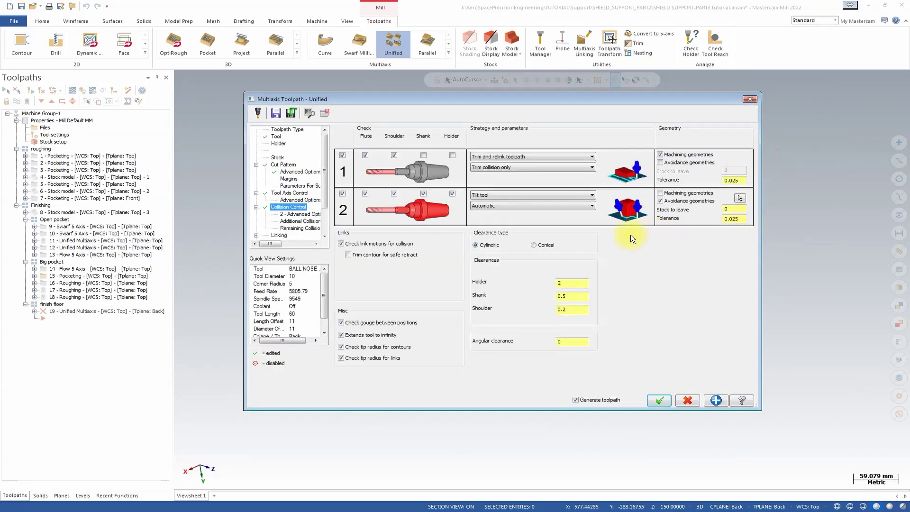
Review the second check's advanced options and the additional and remaining collision settings, ending at the linking parameters
click(296, 214)
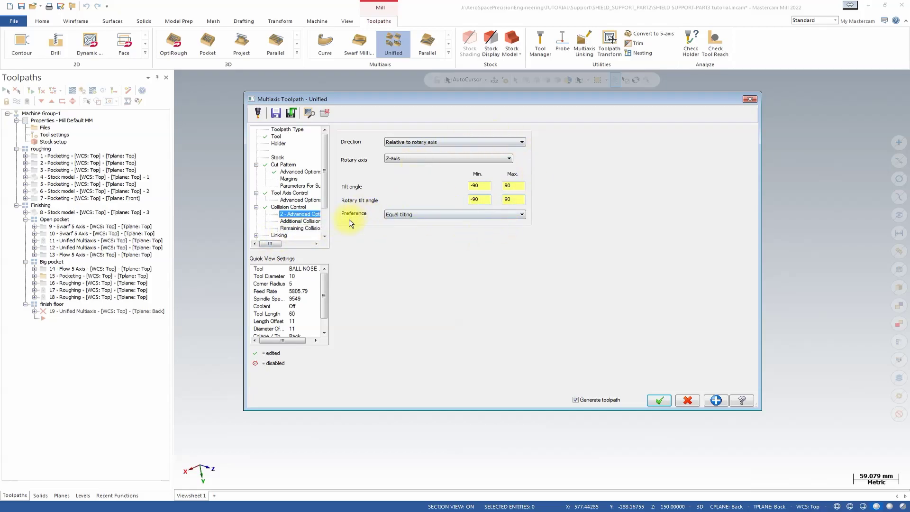
scroll(274, 226, down, 2)
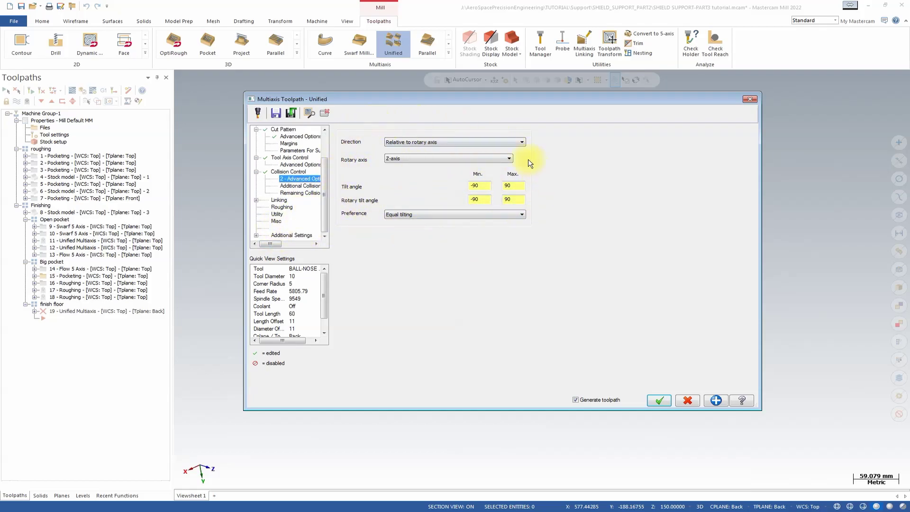
click(297, 185)
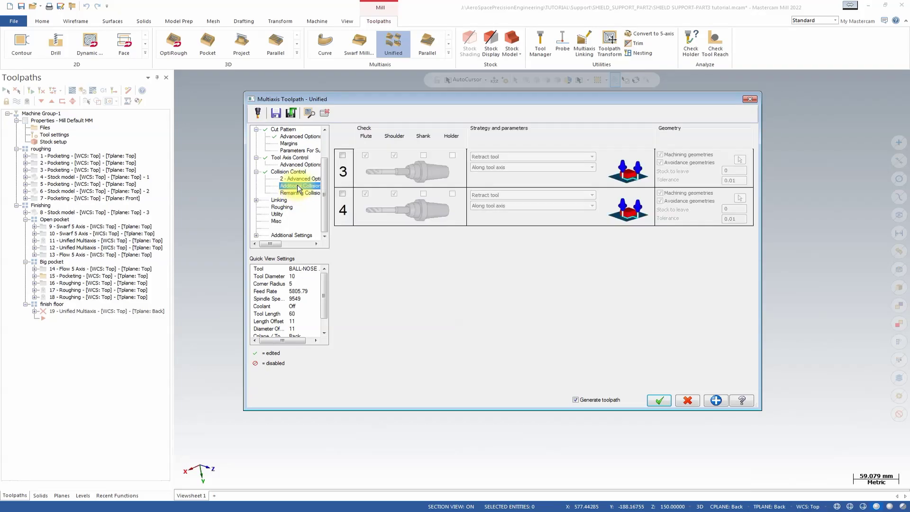
click(298, 191)
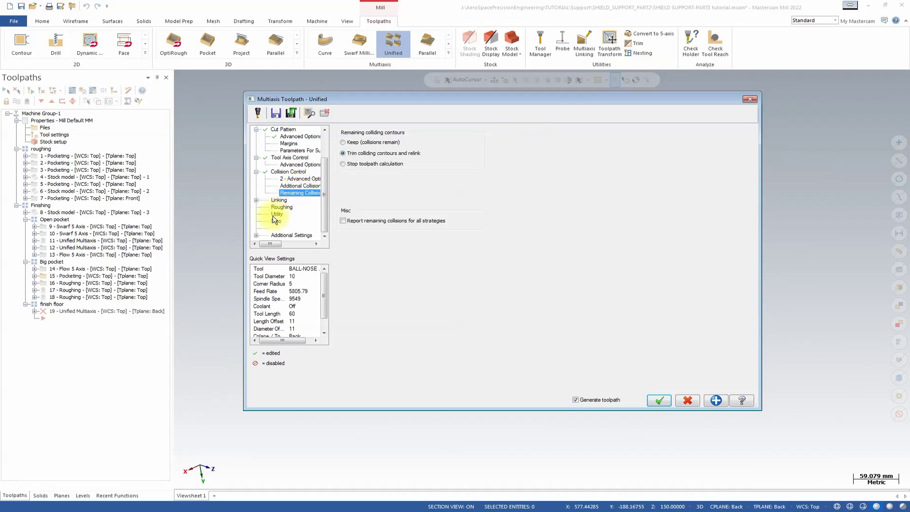
click(277, 201)
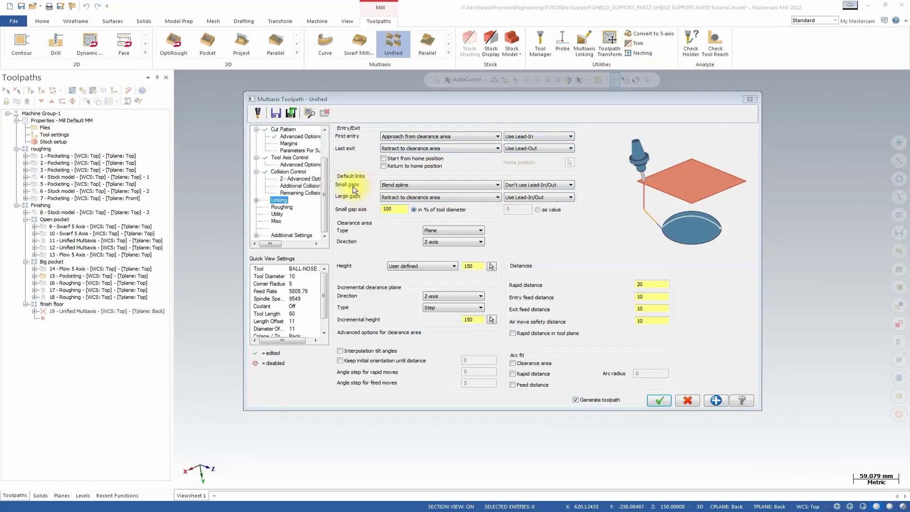
Link small gaps by Follow surfaces and define the small gap size as a value of 20
click(405, 186)
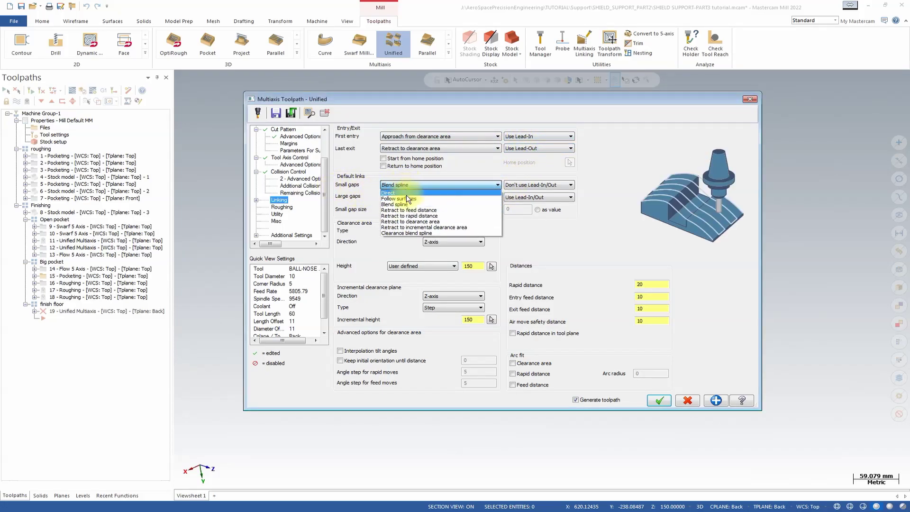
click(410, 198)
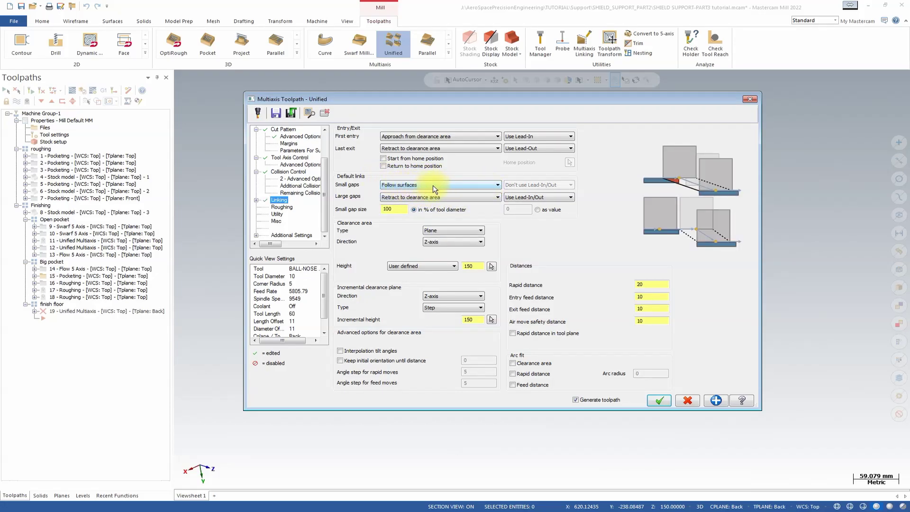
click(537, 210)
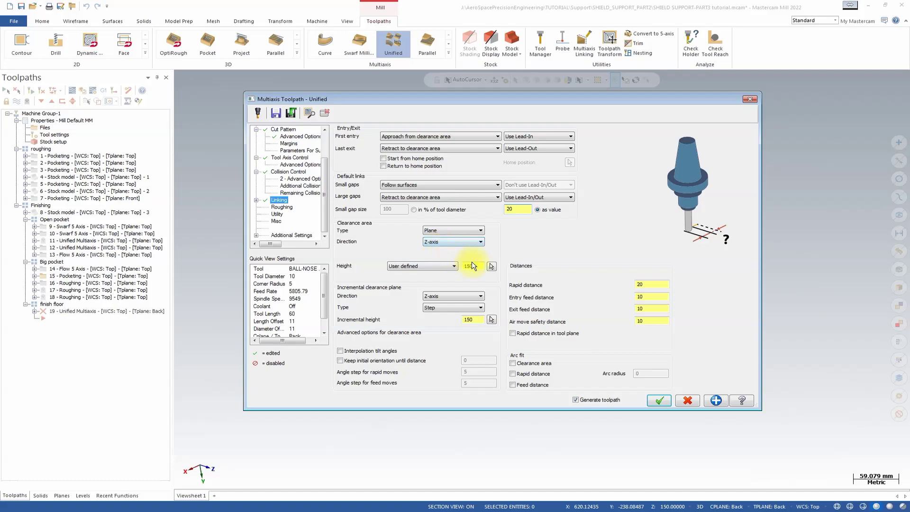
Change the clearance area to a cylinder along the Z-axis with a user-defined radius of 160
click(454, 231)
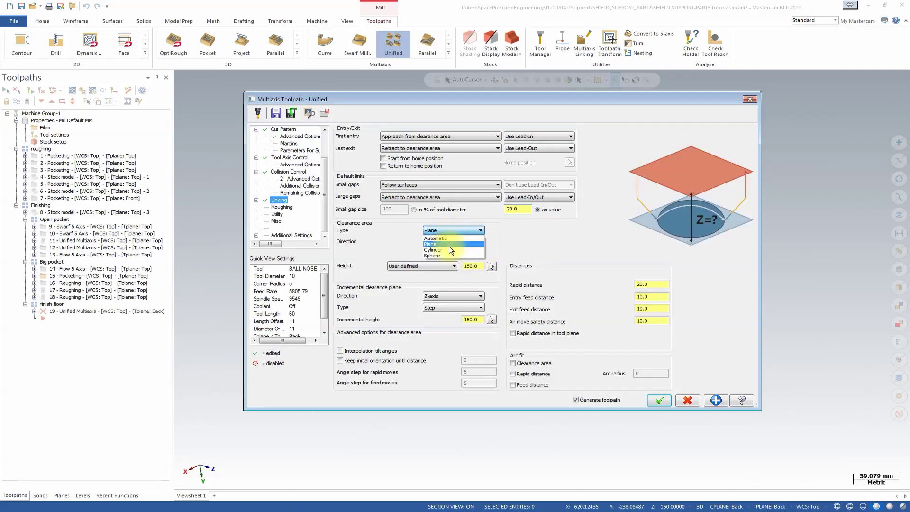
click(448, 250)
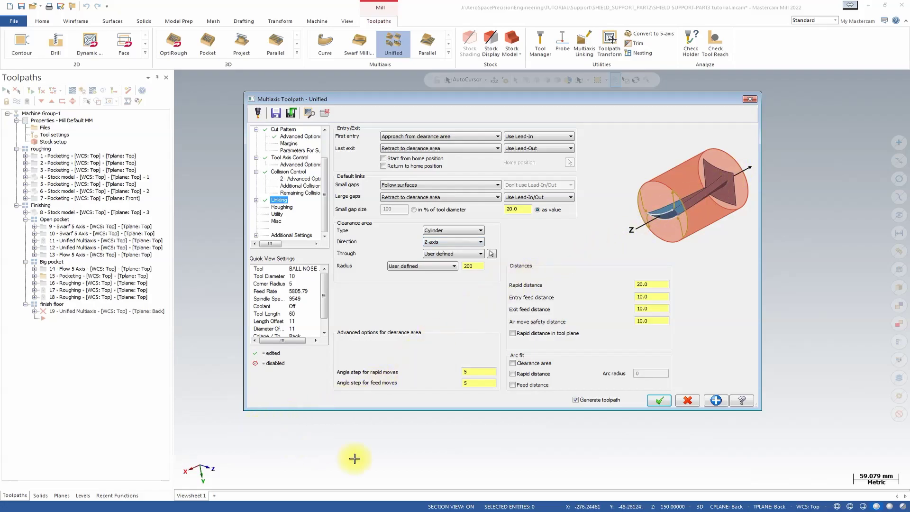
double_click(474, 266)
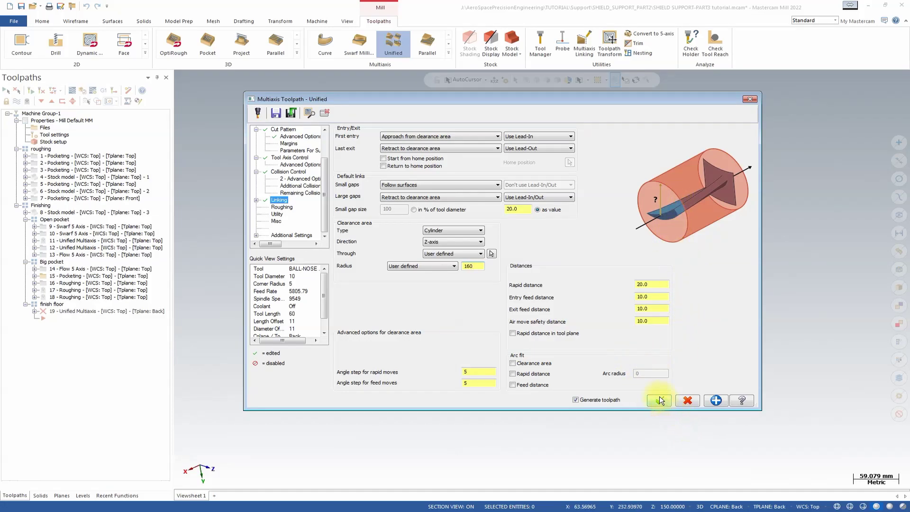
Copy the Top working coordinate system to the tool plane and construction plane, and generate the toolpath
click(282, 207)
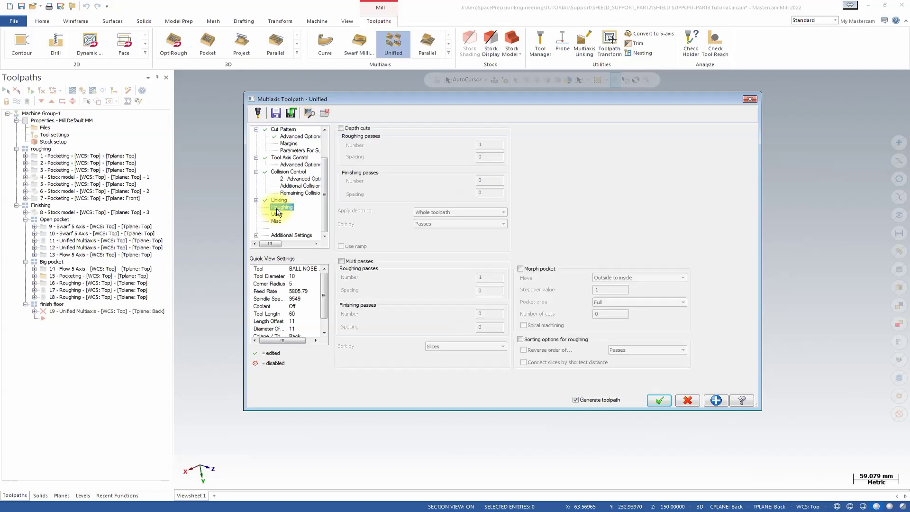
click(277, 214)
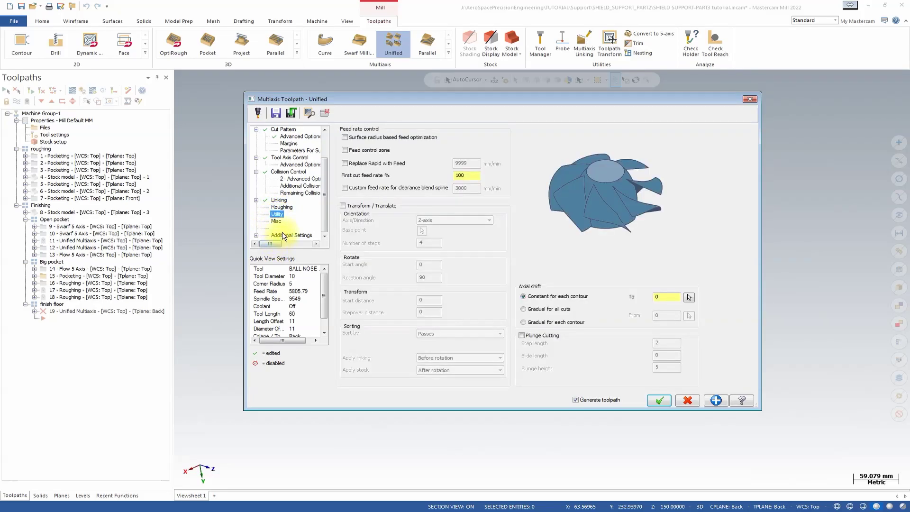
click(280, 234)
click(290, 207)
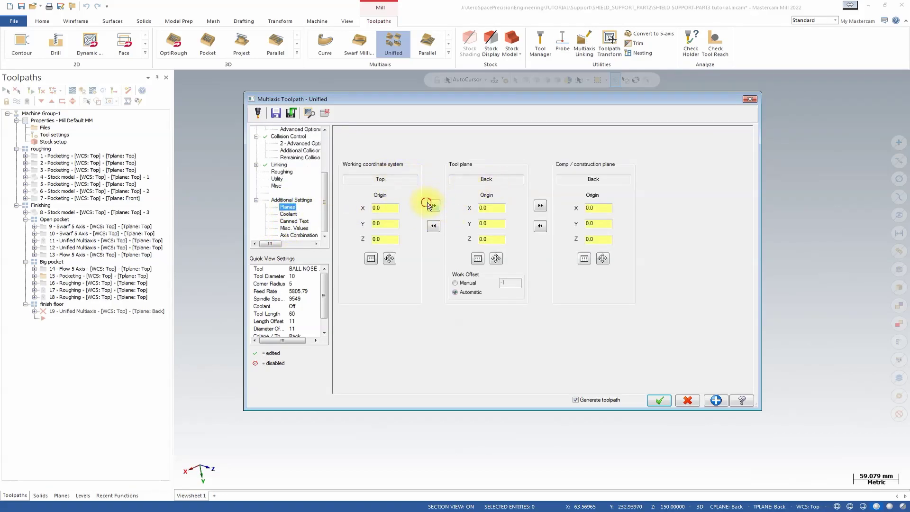
click(433, 205)
click(540, 206)
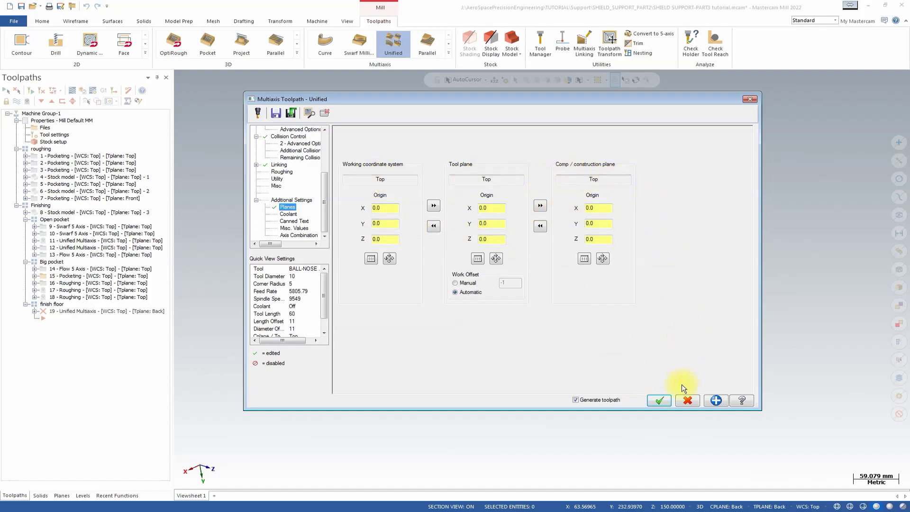
click(658, 400)
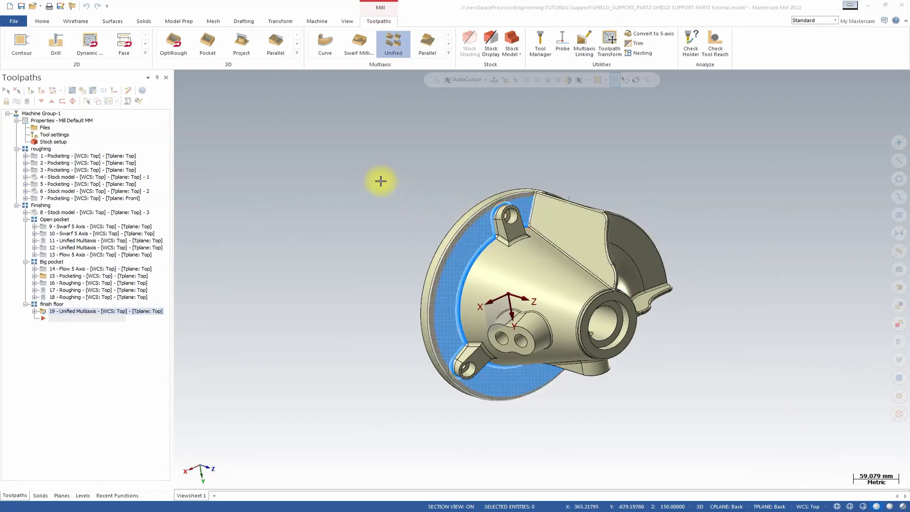
Backplot the Unified multiaxis operation and examine its passes on the flange floor and the adjoining flat side wall
click(72, 90)
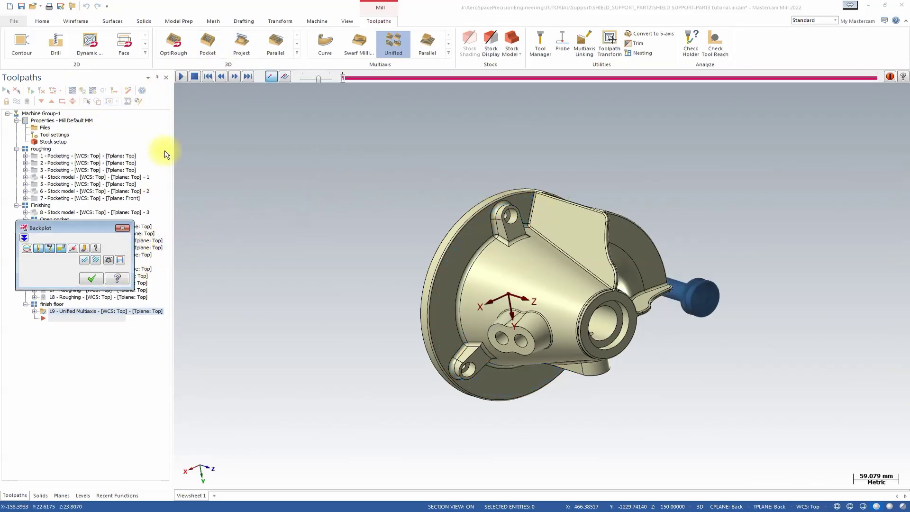
click(182, 77)
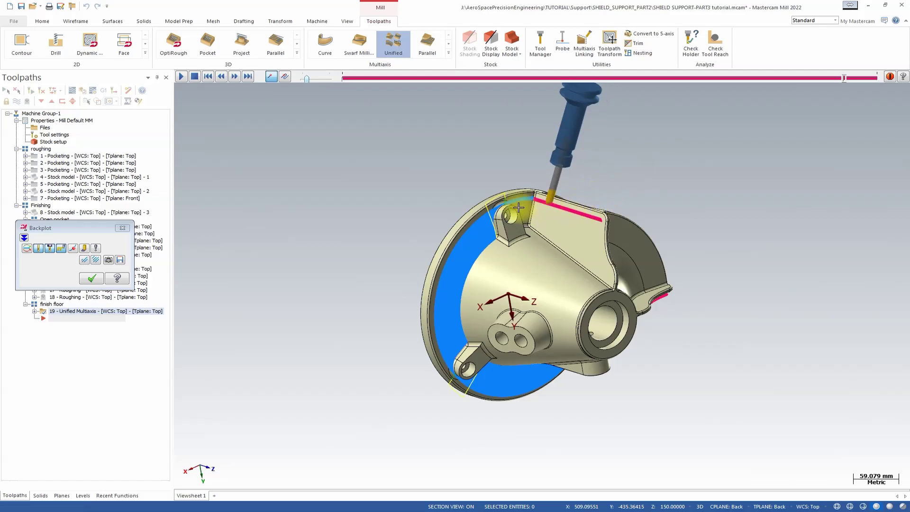
key(Escape)
middle_drag(199, 301, 608, 218)
scroll(521, 208, up, 10)
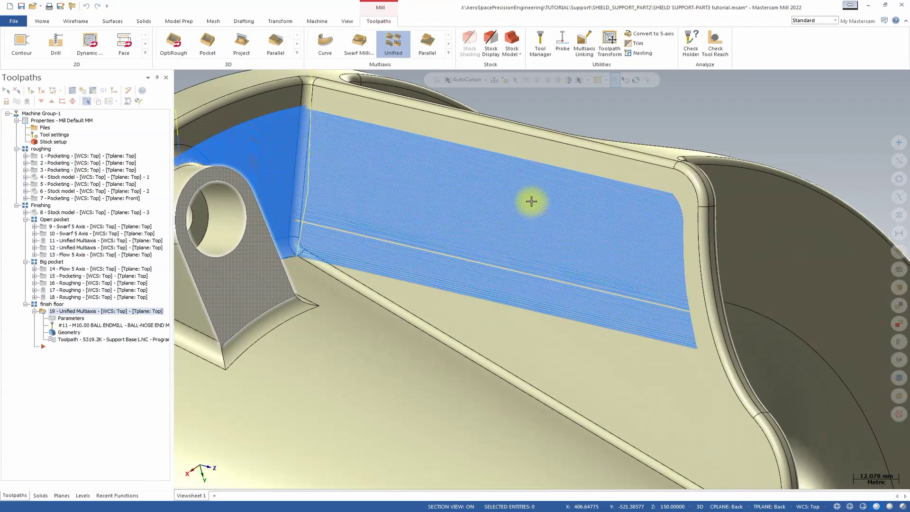
middle_drag(531, 201, 680, 325)
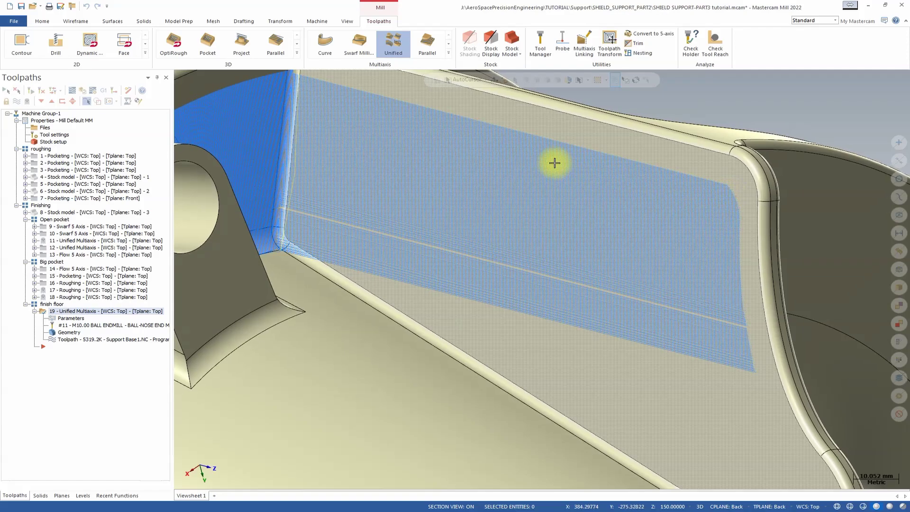
scroll(545, 168, down, 6)
scroll(536, 180, down, 4)
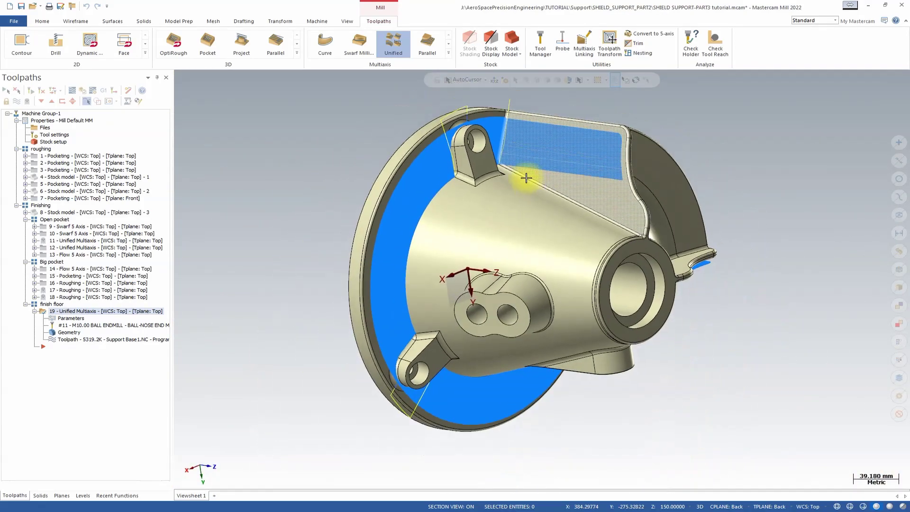
key(F2)
In the Unified operation's parameters, turn on avoidance geometries and shoulder checking for the first collision check
click(72, 321)
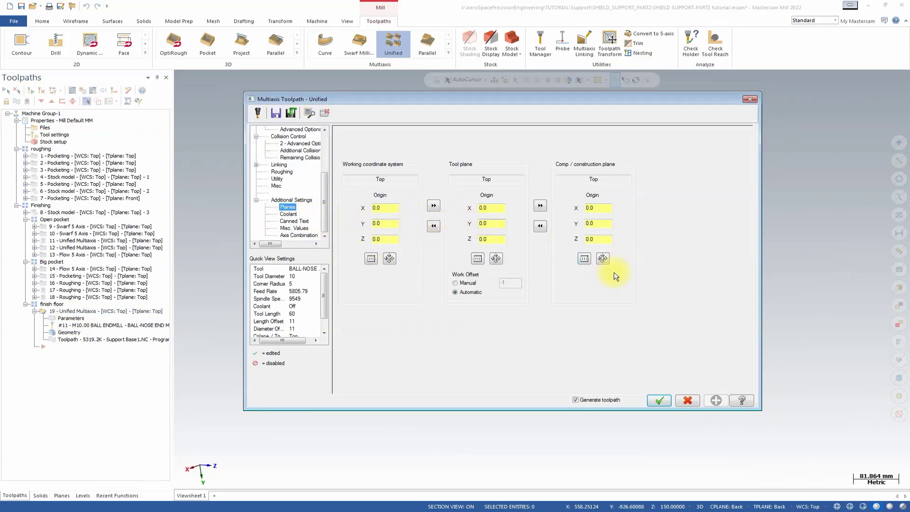
click(862, 509)
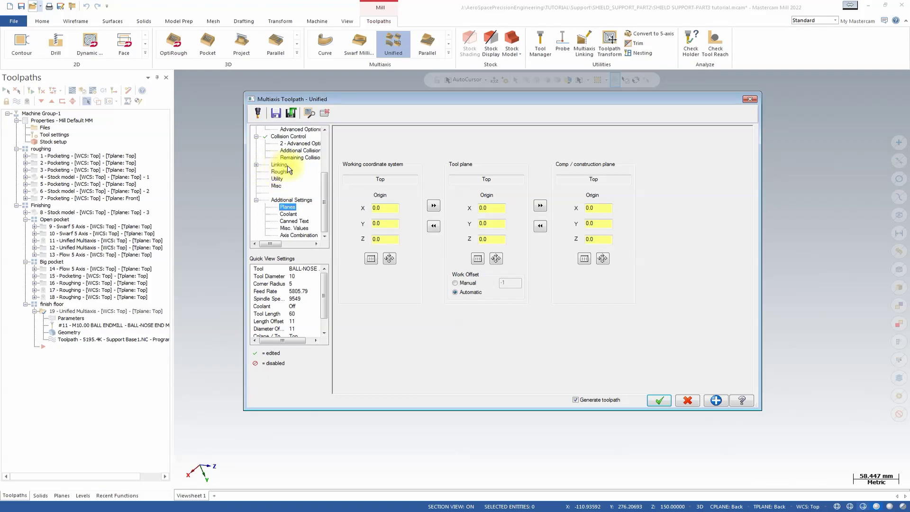
click(287, 136)
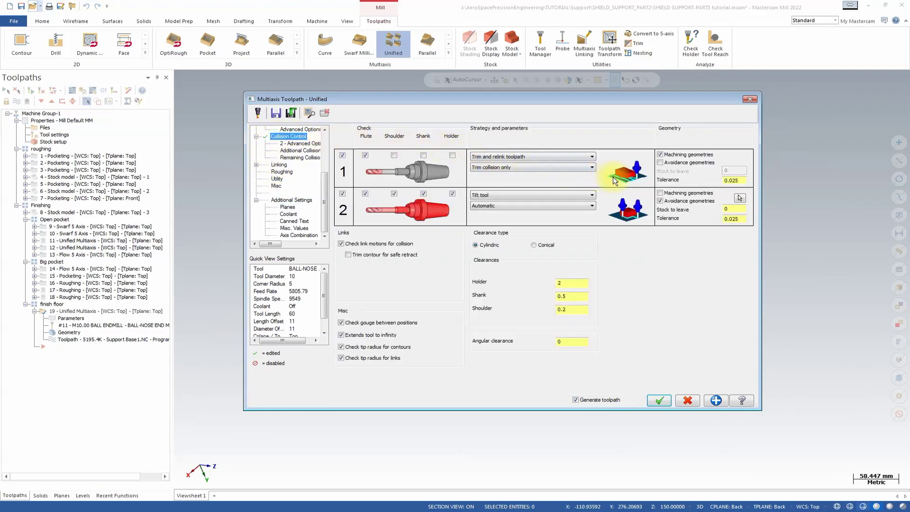
click(659, 163)
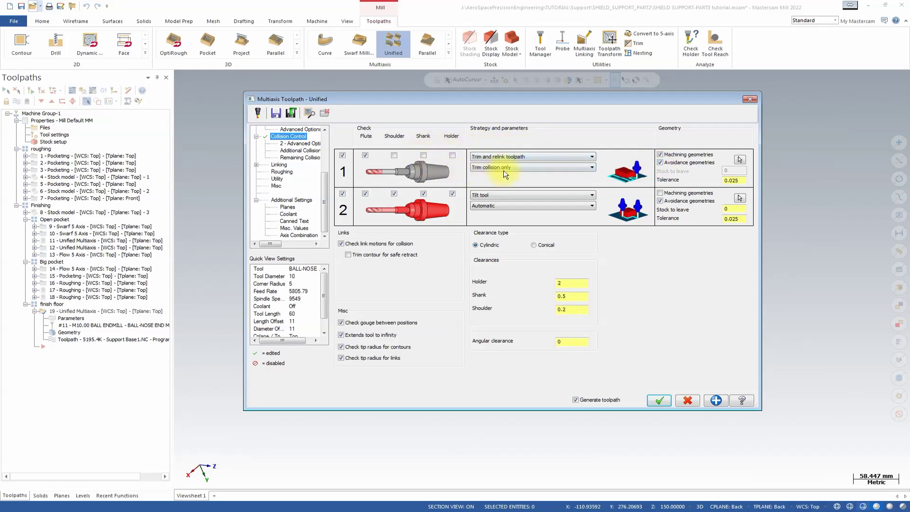
click(394, 156)
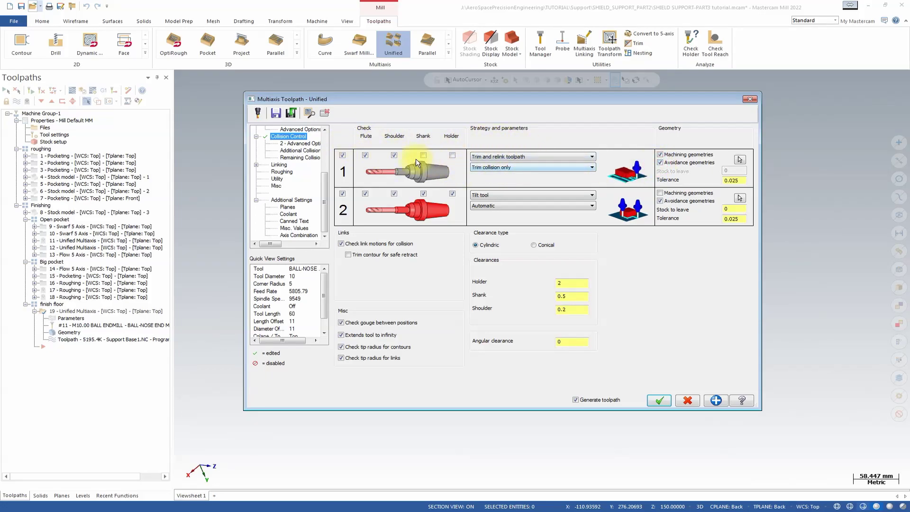
Select the entire solid body of the part as the avoidance geometry for the first collision check
click(741, 160)
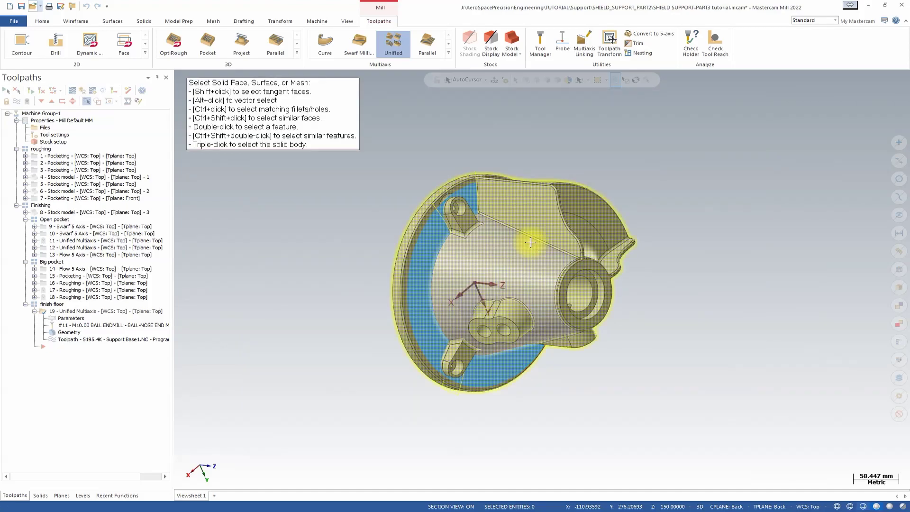
click(538, 242)
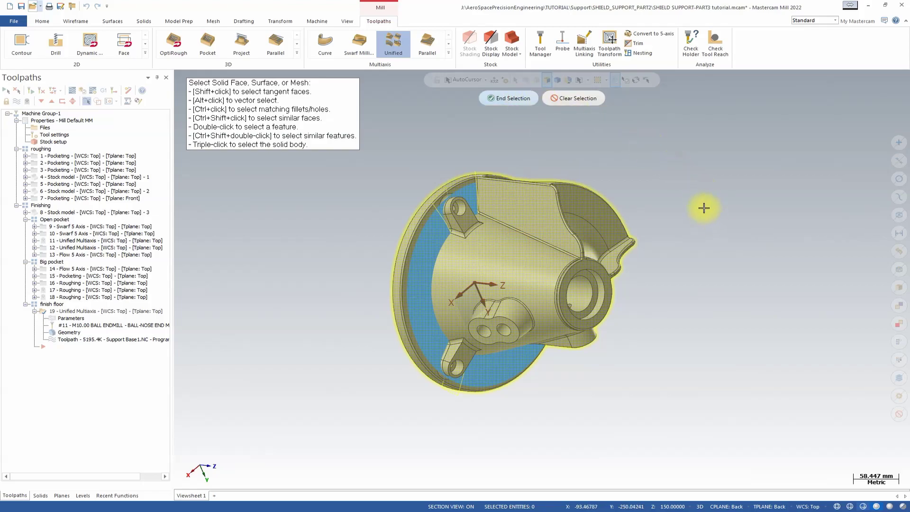
key(Return)
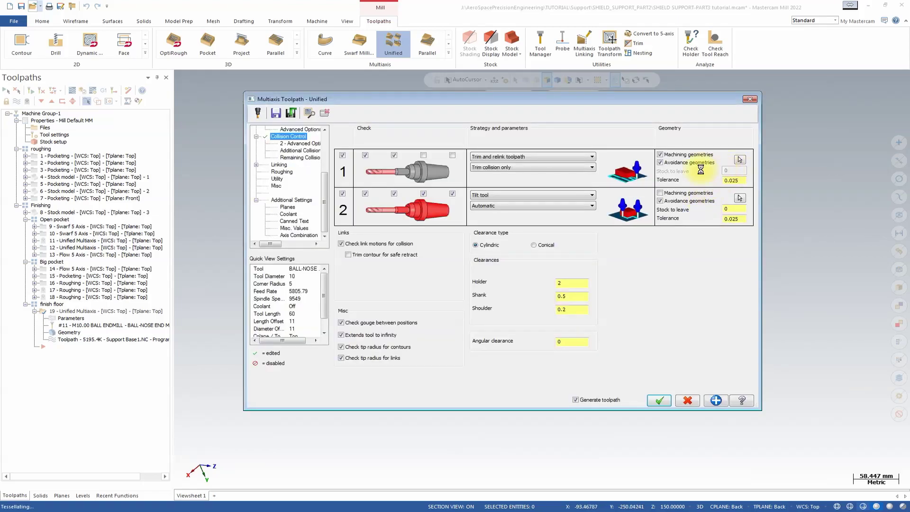
Set the default lead-in's arc radius to 4 and its minimum arc radius to 0.5
click(280, 165)
click(256, 165)
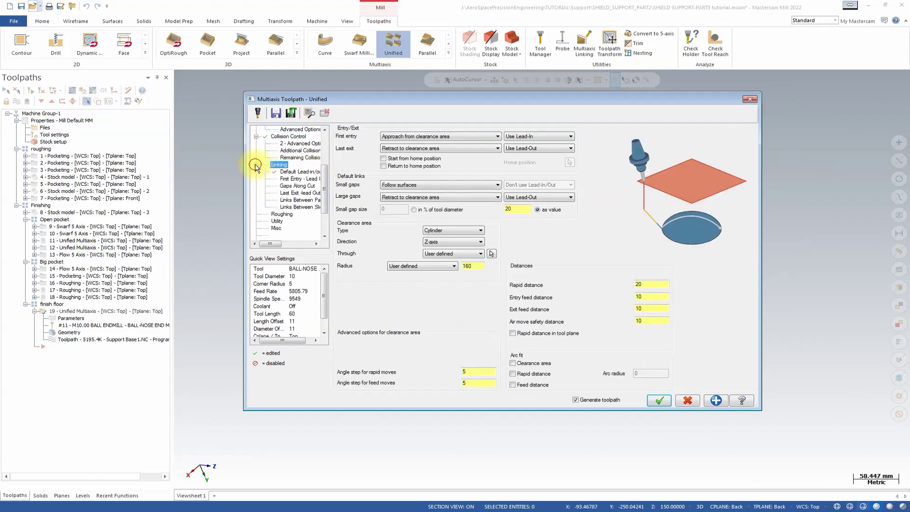
click(289, 171)
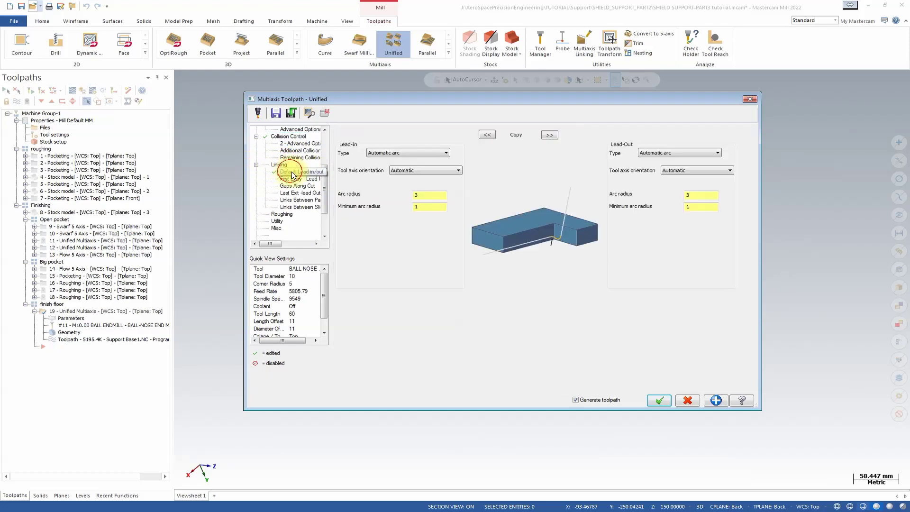
double_click(438, 199)
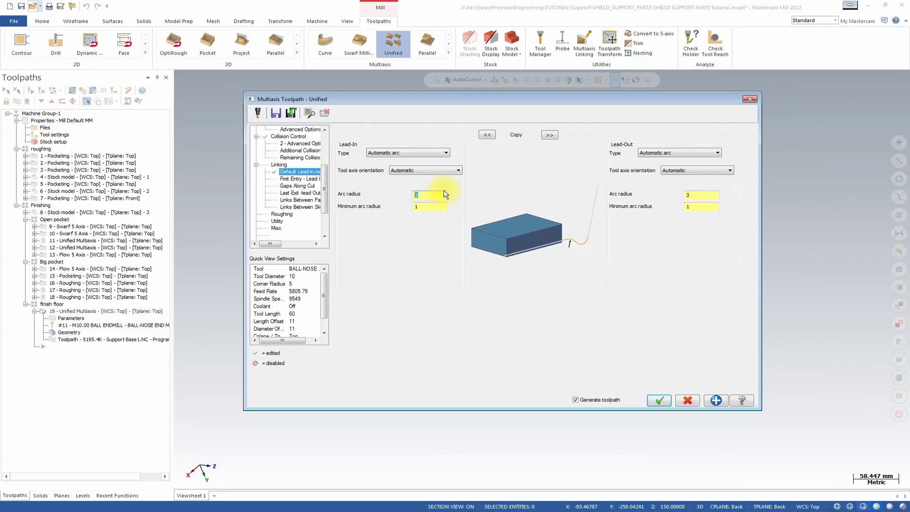
text(4)
double_click(423, 207)
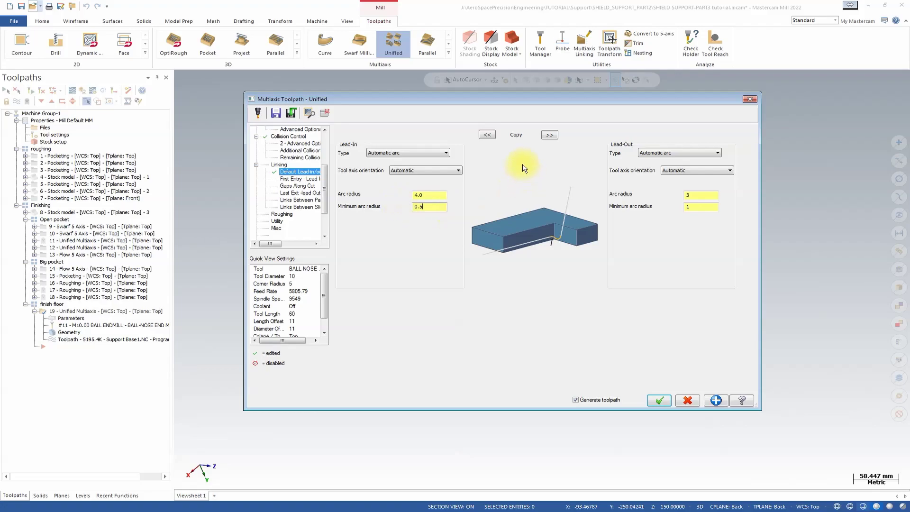
Copy the lead-in settings to the lead-out and regenerate the Unified toolpath
click(549, 134)
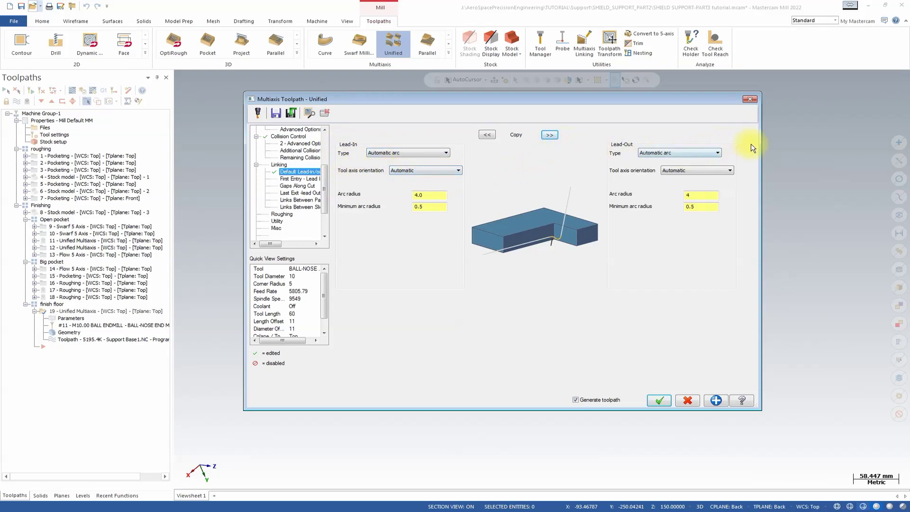
click(550, 135)
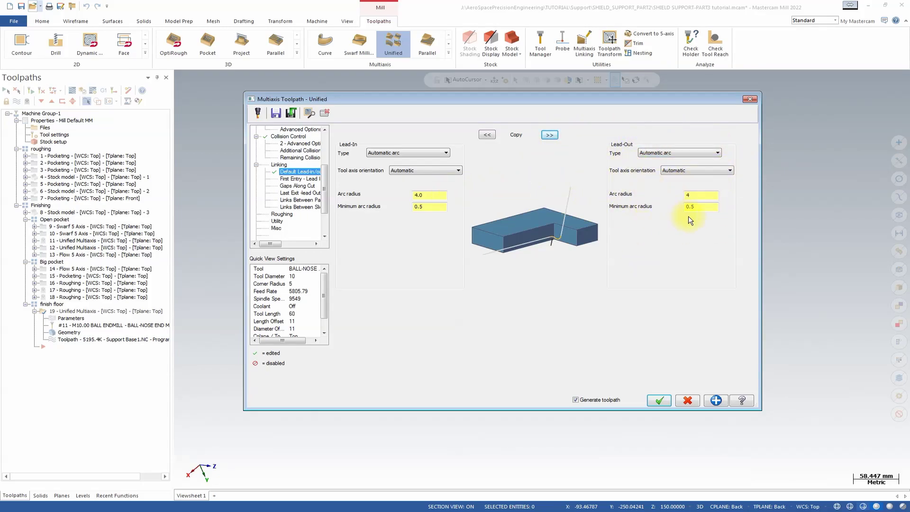
click(660, 401)
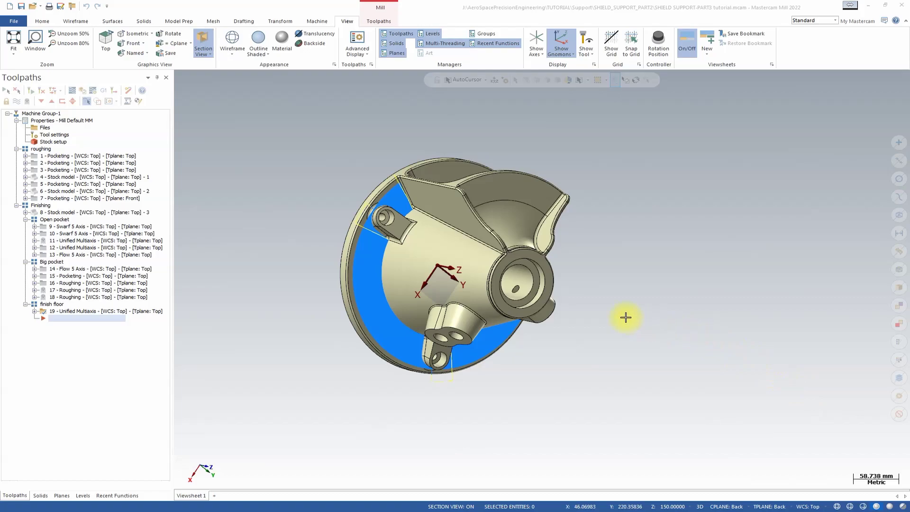
Verify the Unified multiaxis operation in Mastercam Simulator and examine the simulated cutting of the flange floor from several angles
middle_drag(624, 318, 455, 190)
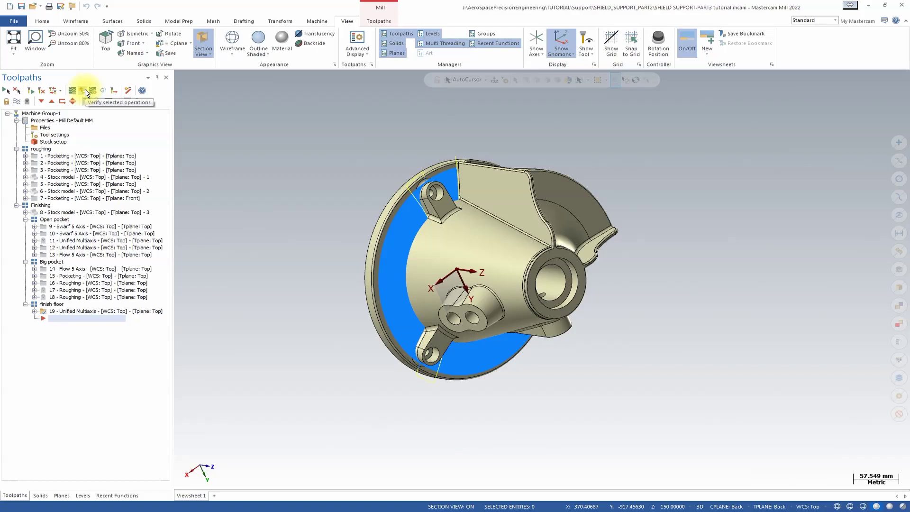
click(86, 91)
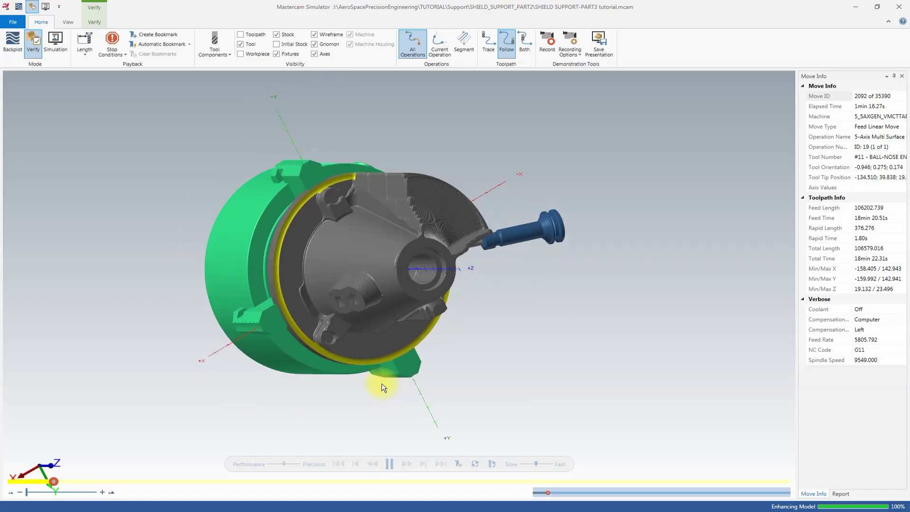
drag(406, 385, 378, 326)
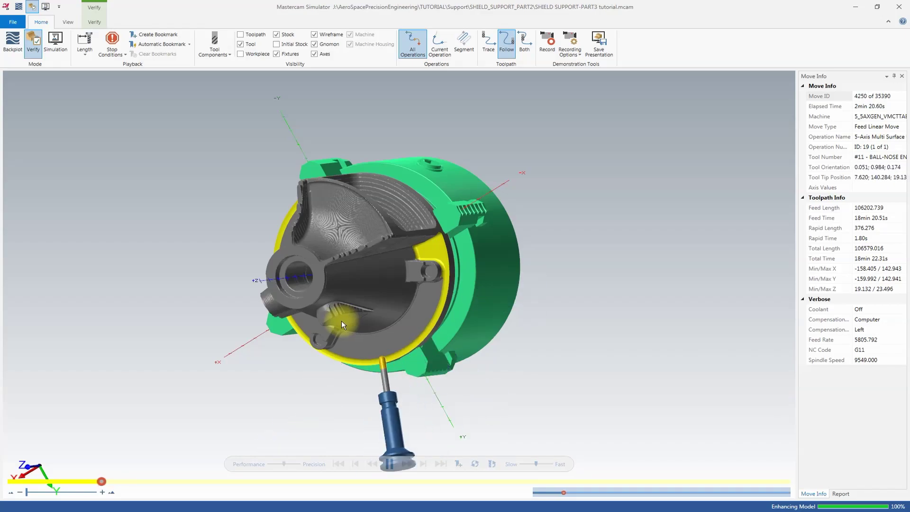
drag(352, 304, 360, 272)
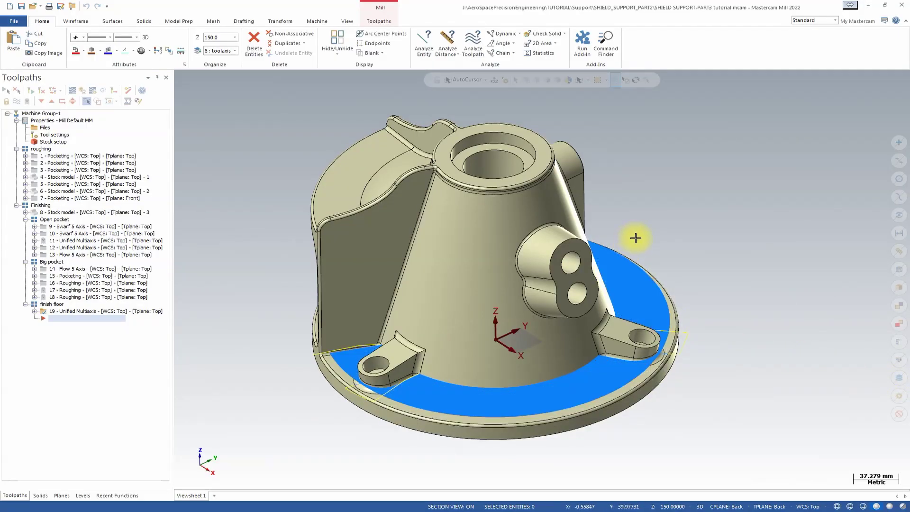
Turn off the floor toolpath display and start a new Unified multiaxis operation using the 4 mm ball-nose end mill
mouse_move(636, 240)
middle_down()
mouse_move(549, 285)
mouse_move(468, 372)
mouse_move(440, 370)
middle_up()
scroll(440, 370, up, 4)
middle_drag(384, 391, 211, 341)
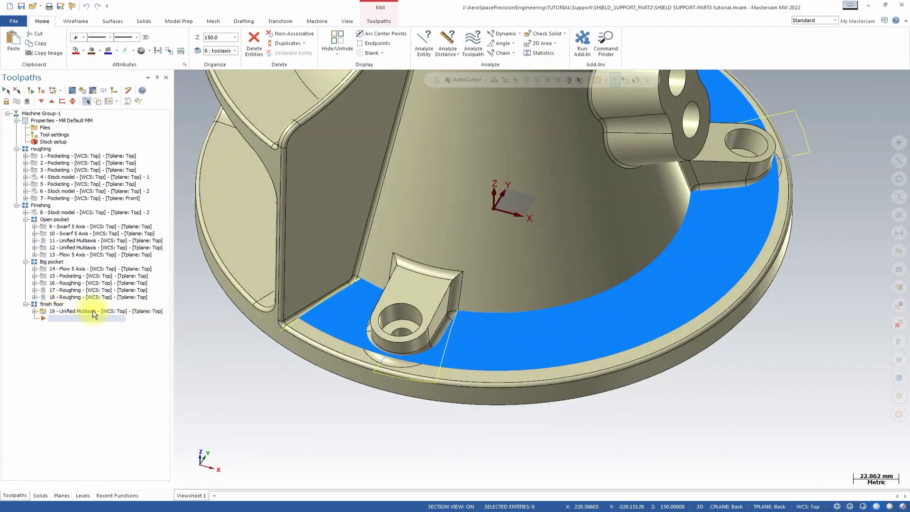
middle_drag(341, 310, 444, 302)
key(alt+t)
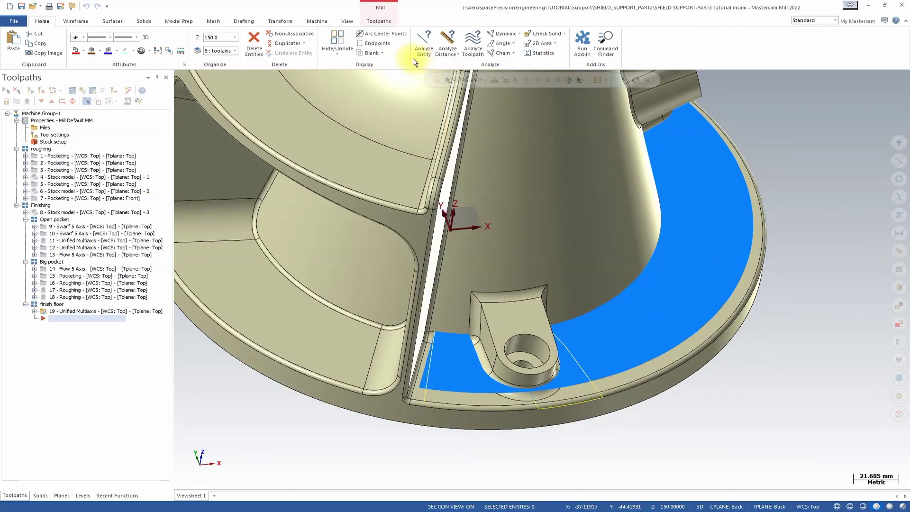
click(387, 22)
click(394, 43)
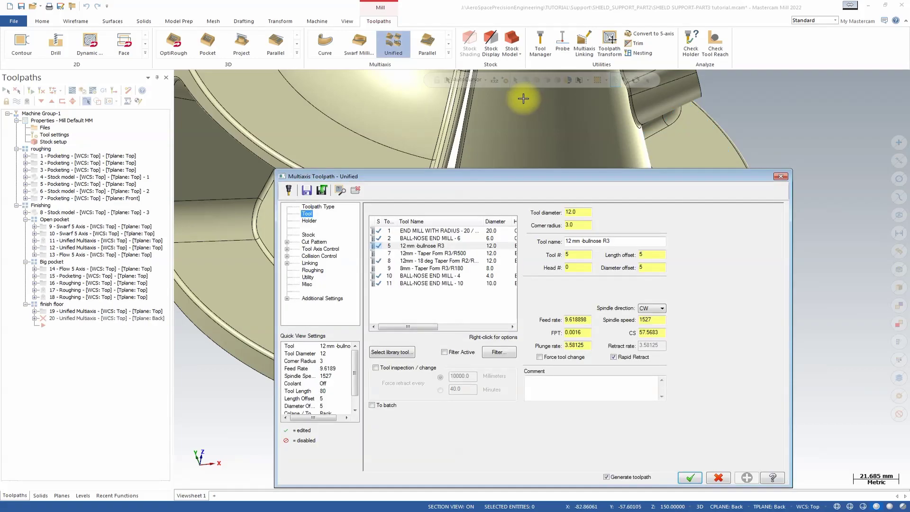
click(448, 276)
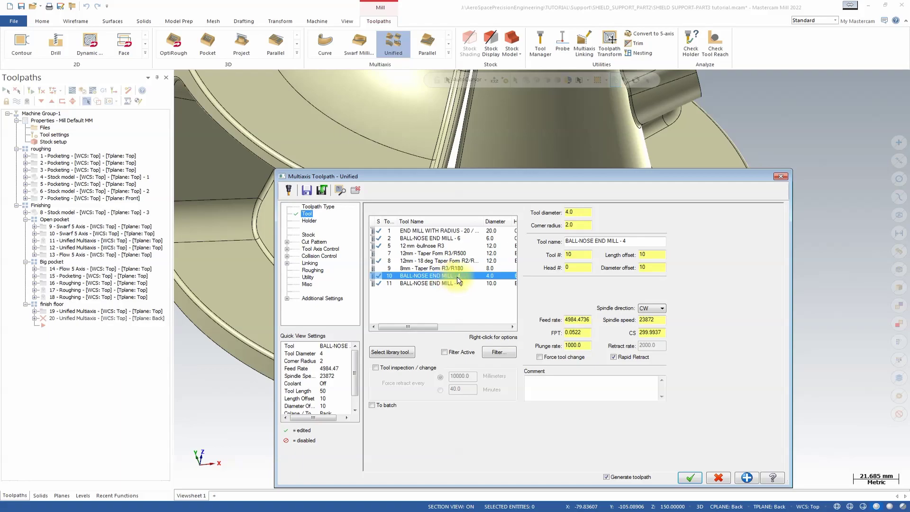
Add two curves to the cut pattern and set their style to Morph
click(308, 235)
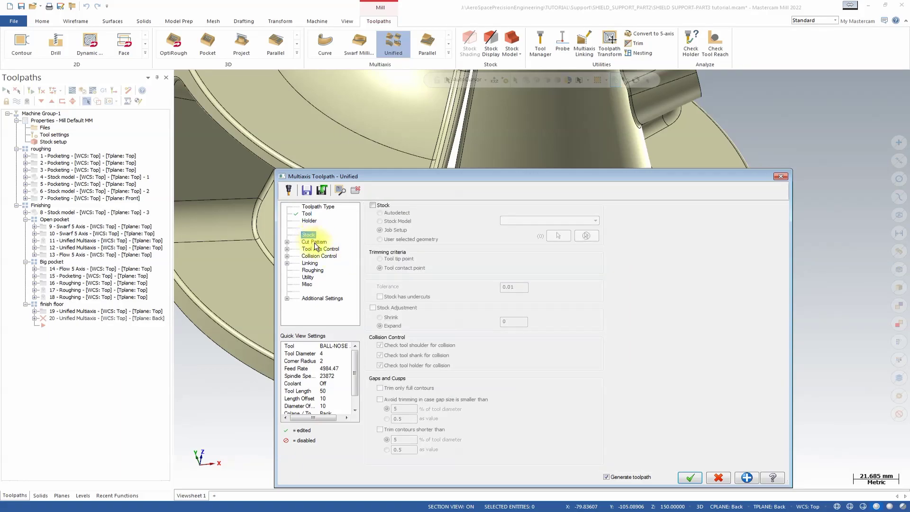
click(314, 242)
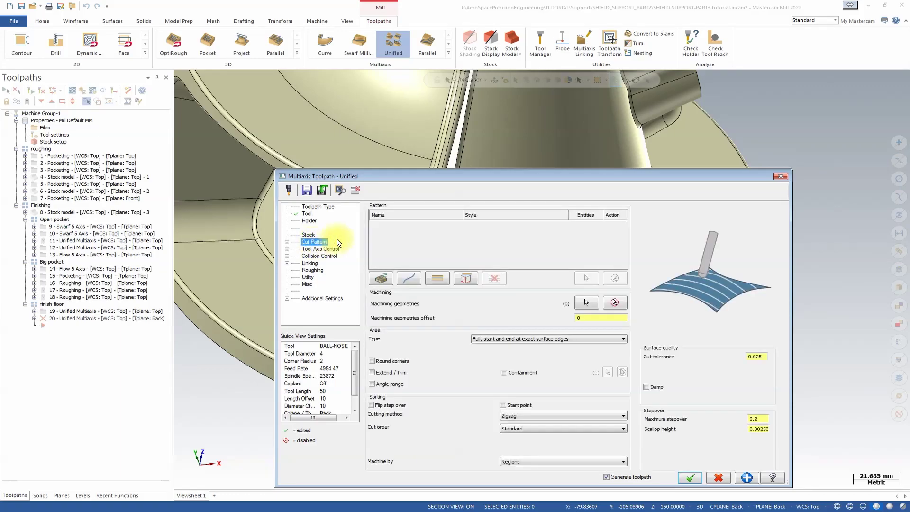
click(410, 279)
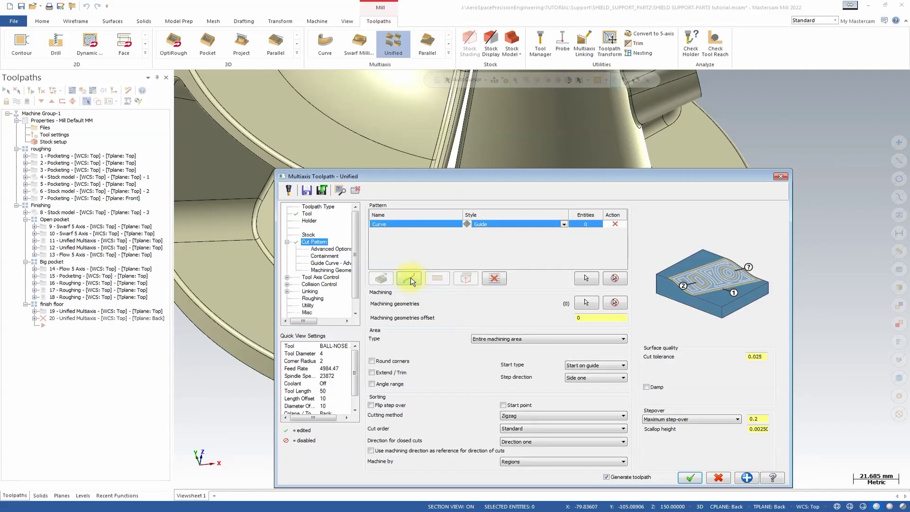
click(410, 279)
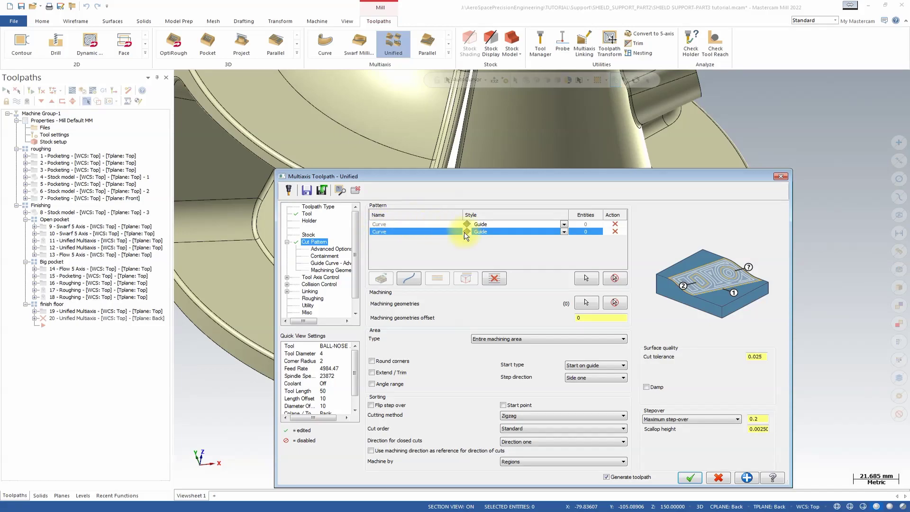
click(564, 225)
click(564, 224)
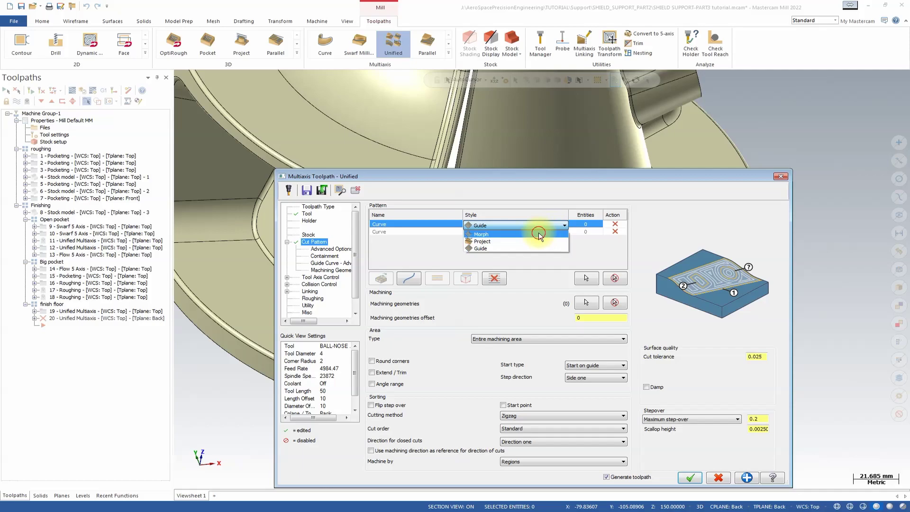
click(540, 234)
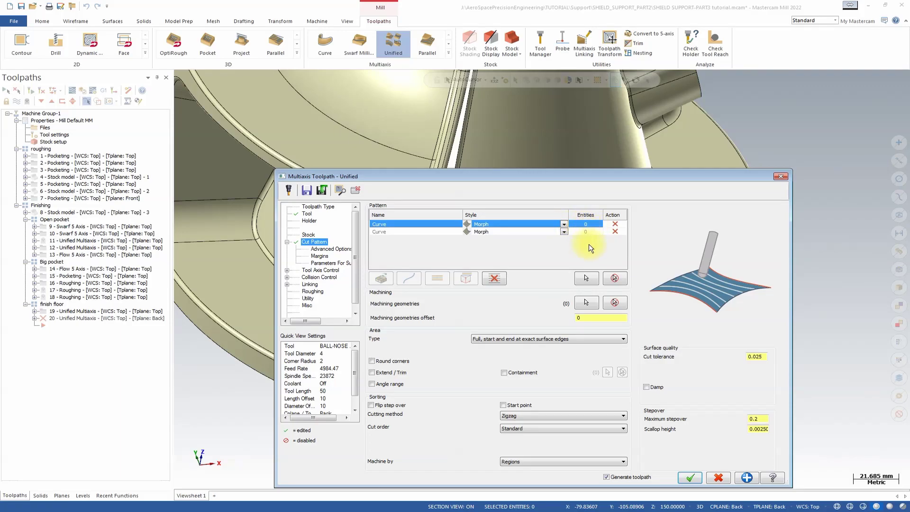
Chain the upper outer edge of the front mounting lug as the first morph curve
click(583, 279)
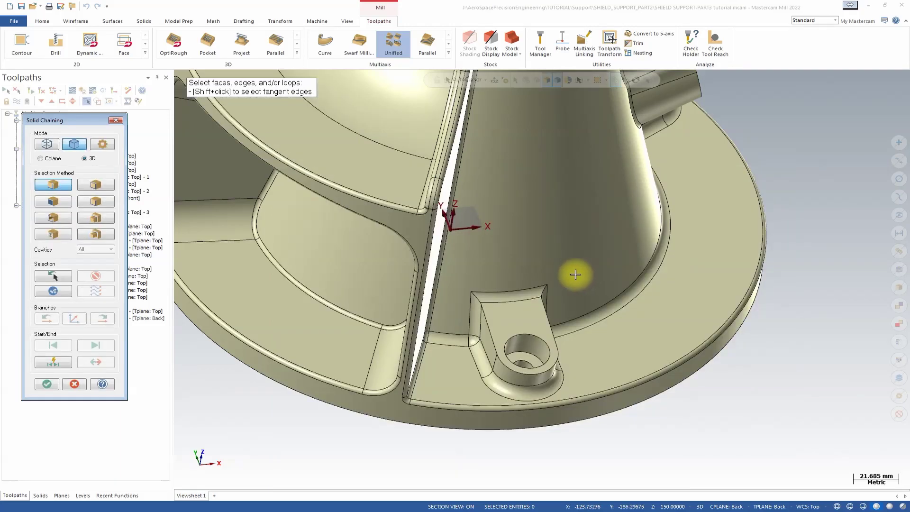
click(474, 297)
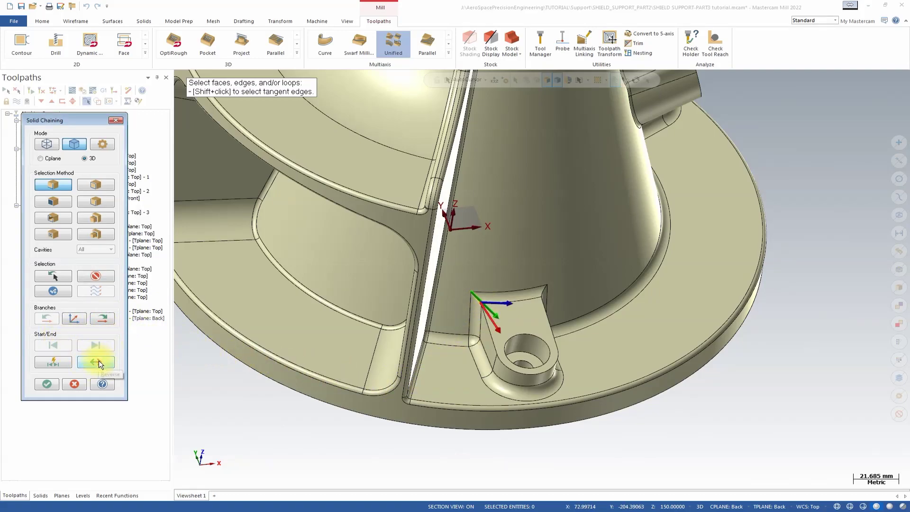
click(108, 322)
click(109, 323)
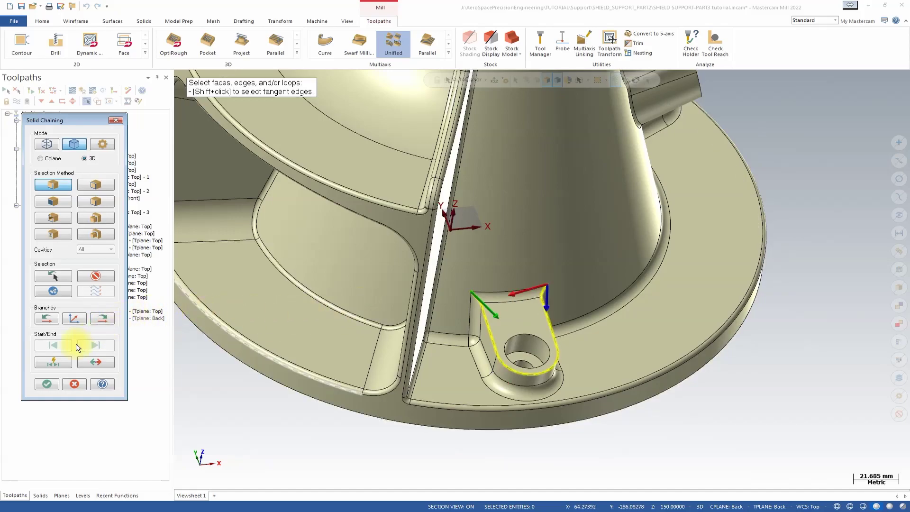
scroll(446, 351, up, 1)
middle_drag(443, 346, 431, 350)
scroll(431, 350, up, 1)
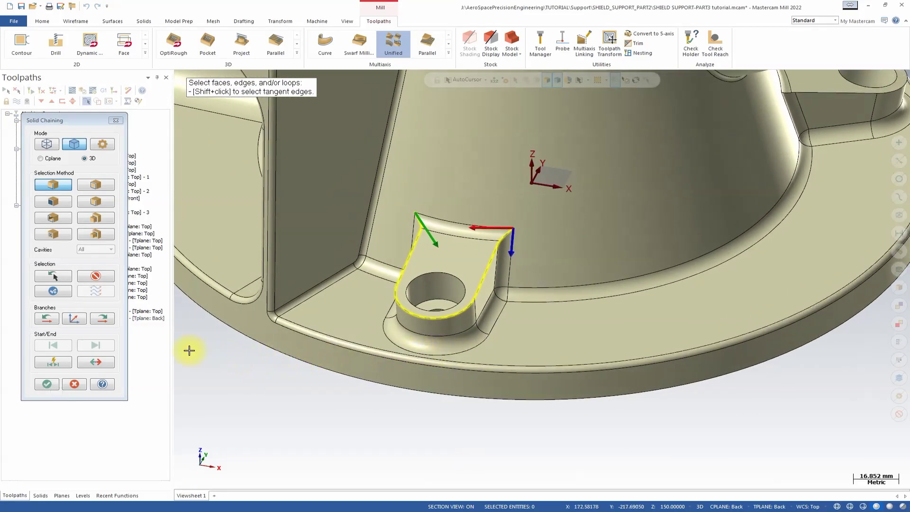
click(50, 384)
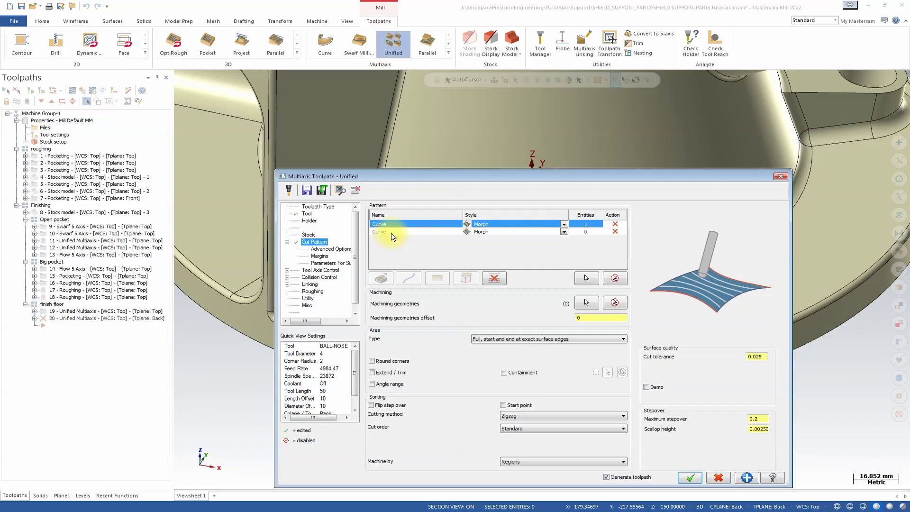
Chain the lower fillet edge around the same mounting lug, where it meets the flange floor, as the second morph curve
click(588, 232)
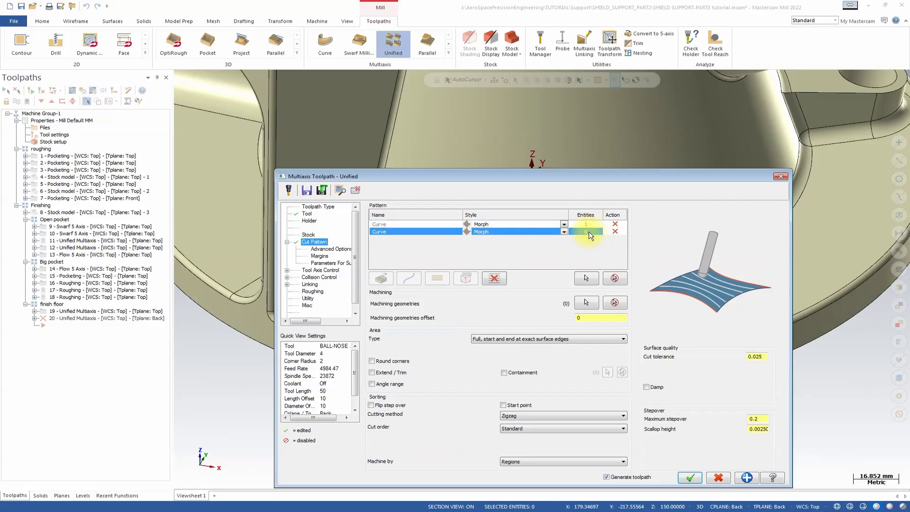
click(585, 278)
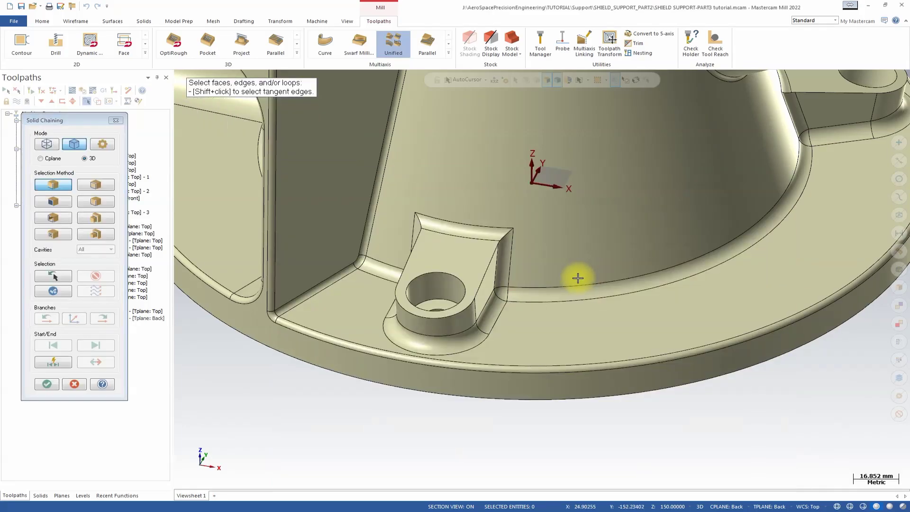
middle_drag(578, 279, 526, 299)
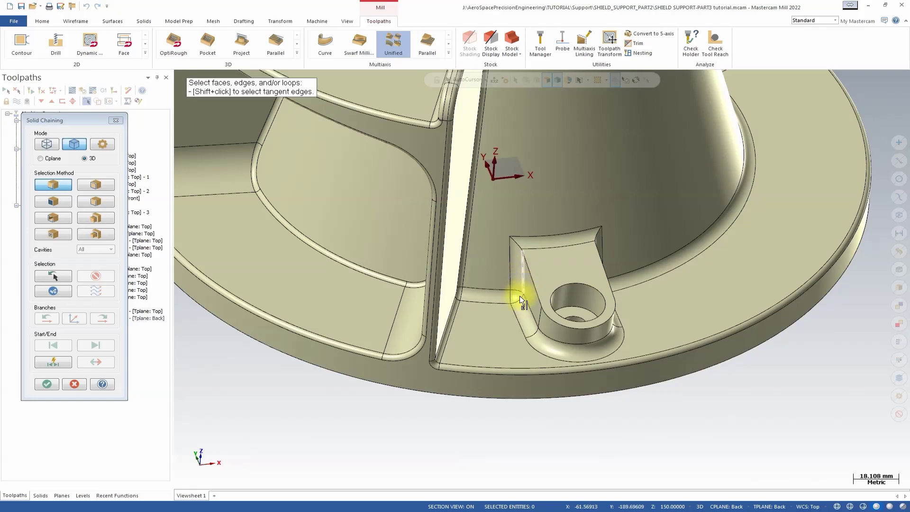
click(512, 309)
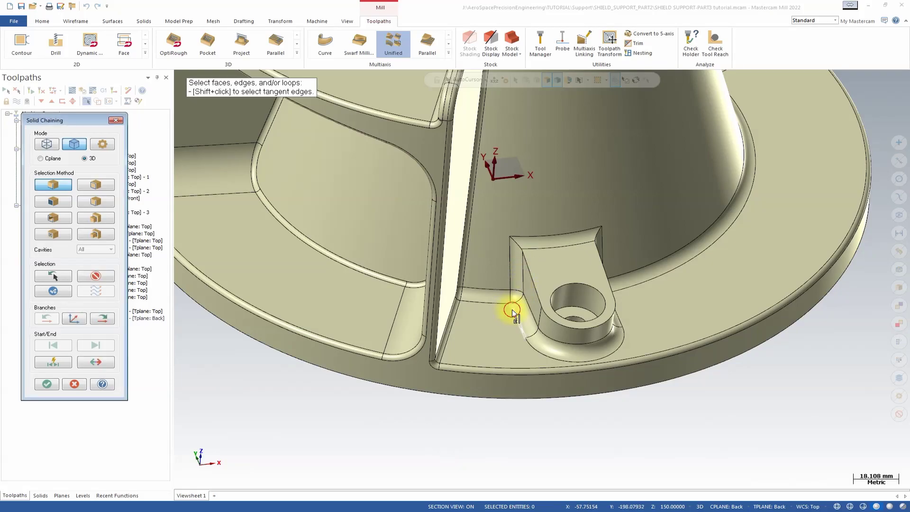
middle_drag(514, 310, 487, 321)
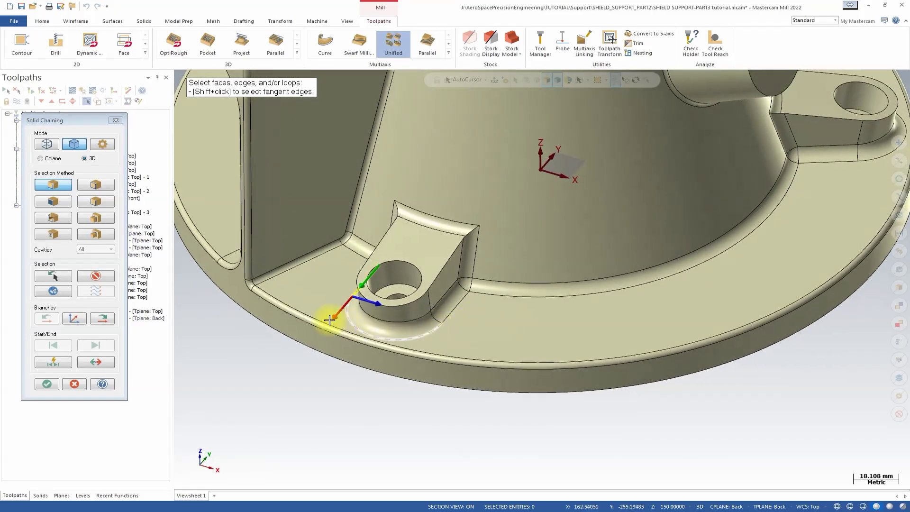
click(113, 322)
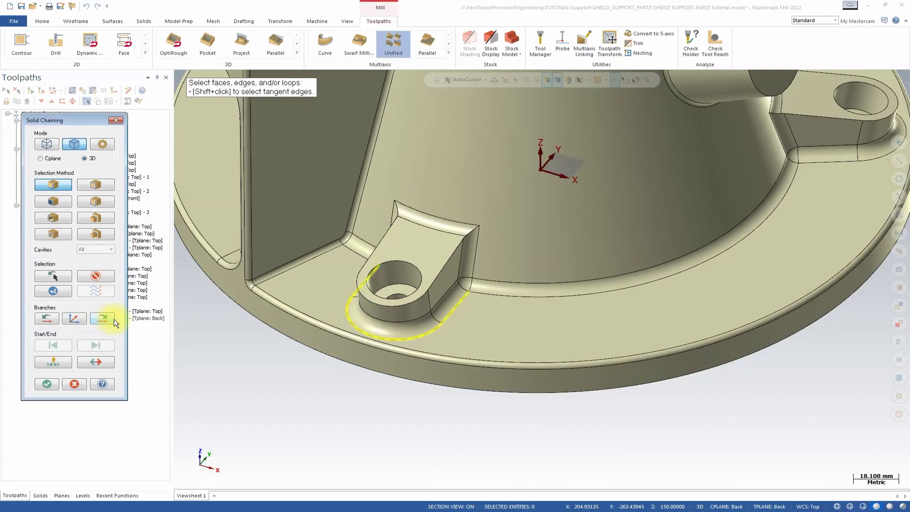
middle_drag(746, 319, 618, 345)
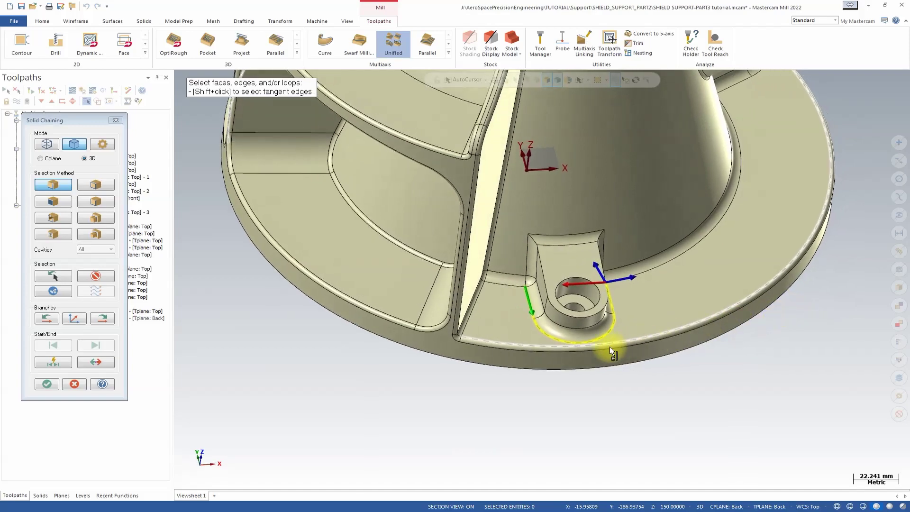
click(47, 384)
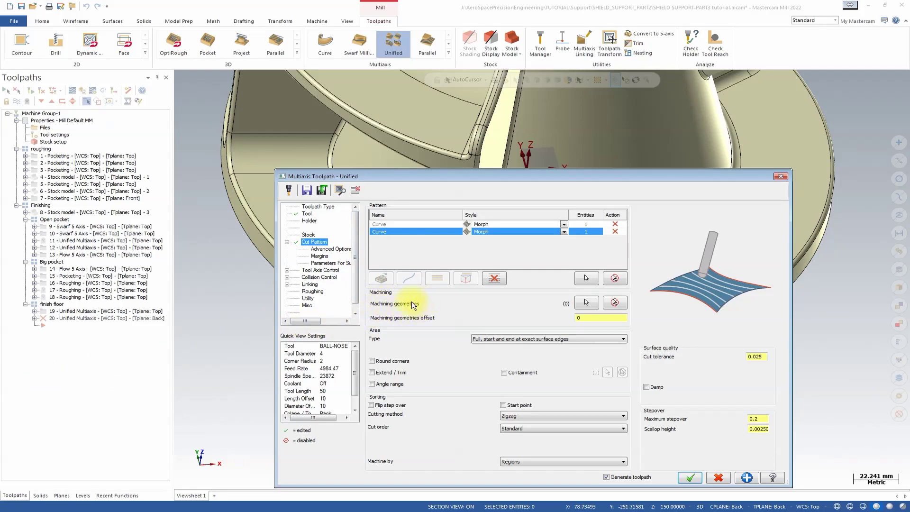
Select the side wall and fillet faces around the mounting lug as the machining geometry
click(587, 305)
middle_drag(567, 302, 547, 260)
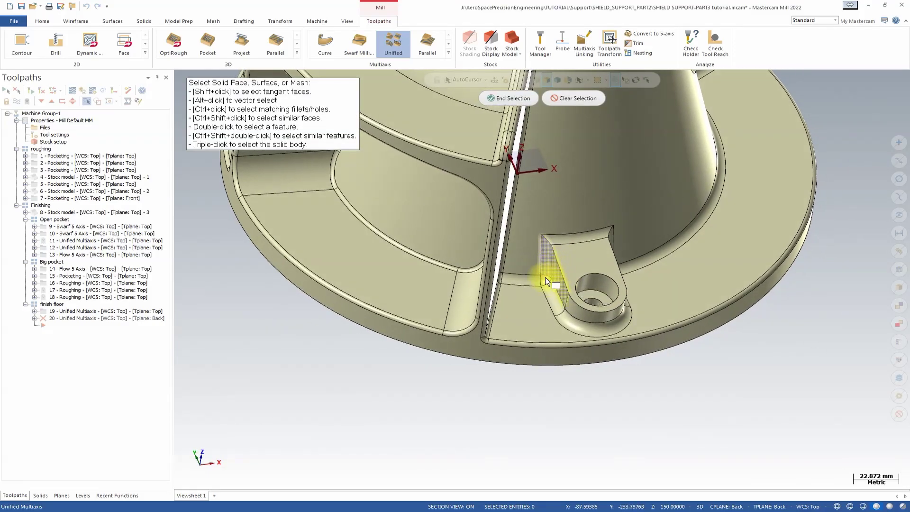
click(577, 317)
middle_drag(577, 317, 483, 291)
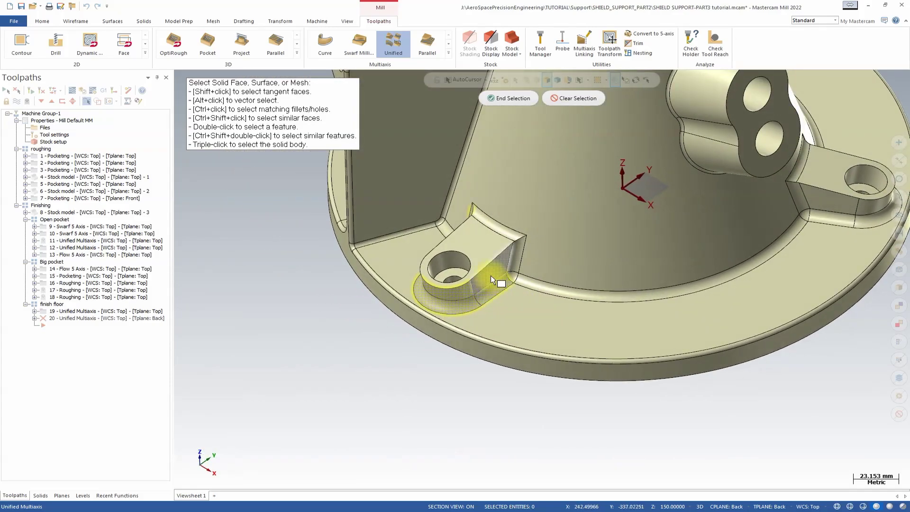
middle_drag(510, 276, 695, 386)
click(528, 100)
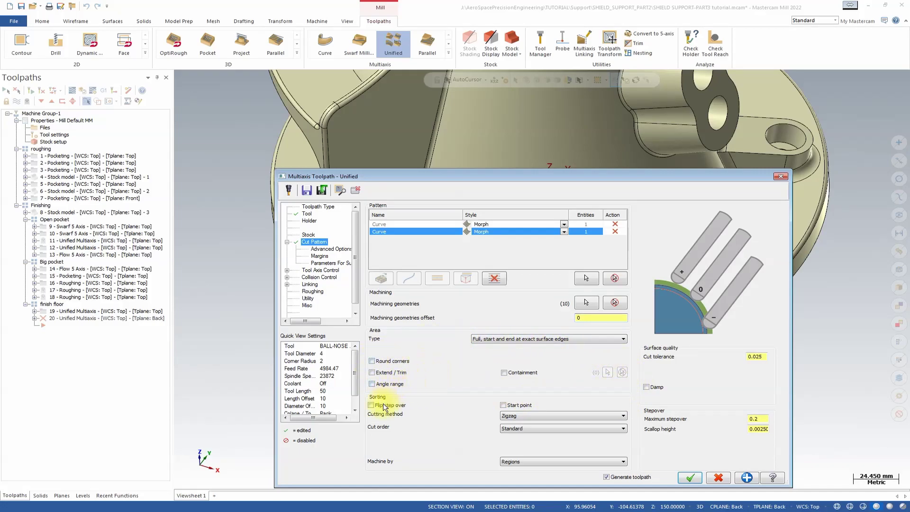
Set the lug cut pattern to machine by Lanes with a maximum stepover of 2
click(531, 463)
click(528, 470)
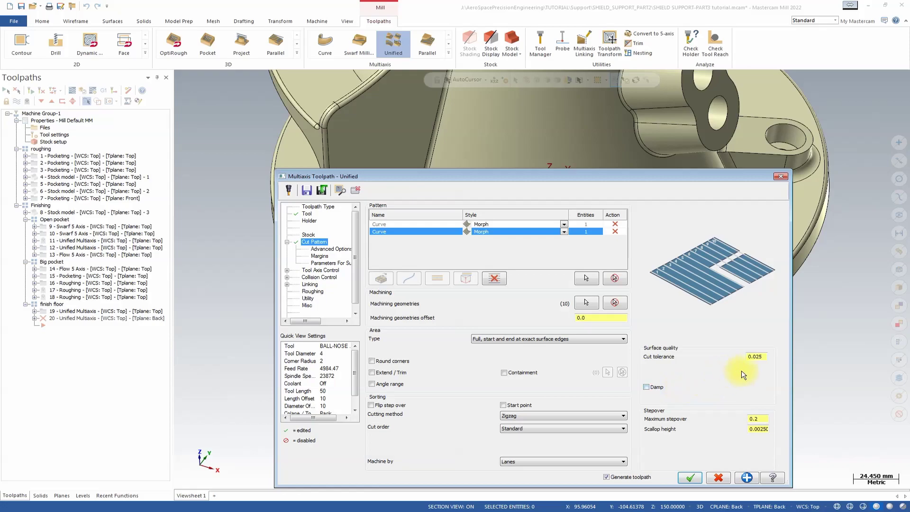
double_click(757, 419)
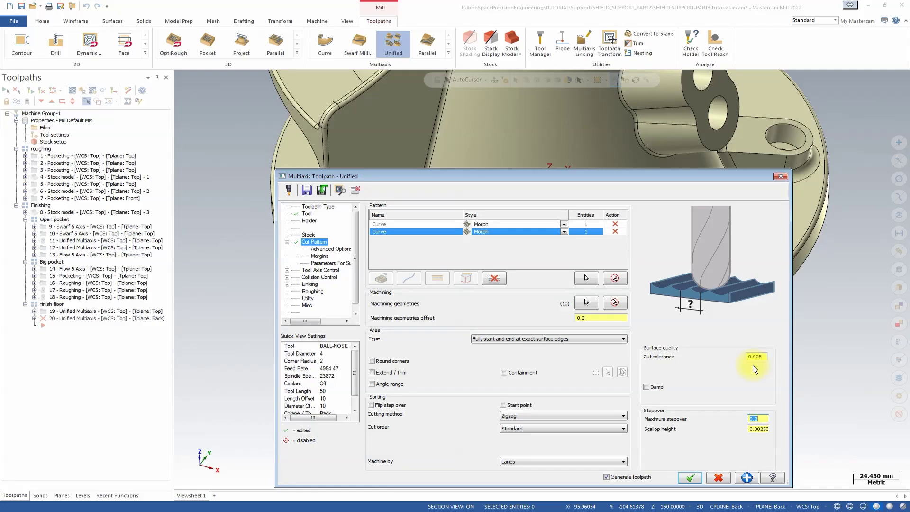
text(2)
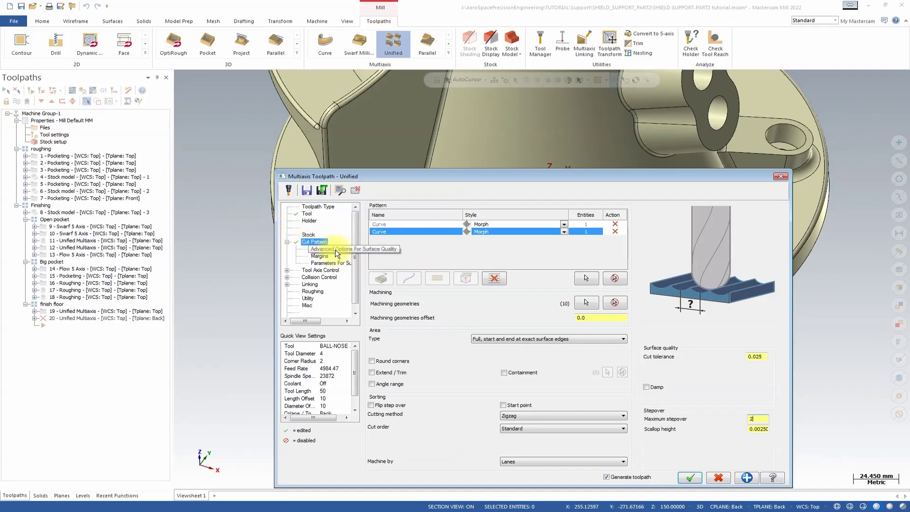
Set the stepover calculation method to Exact, disable slow and safe path creation, and enable Extend edge curve
click(335, 249)
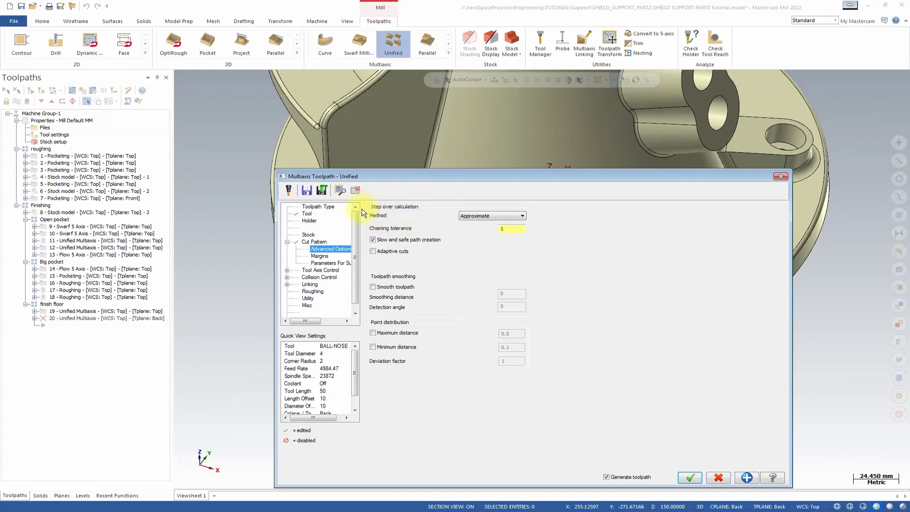
click(403, 244)
click(502, 216)
click(496, 230)
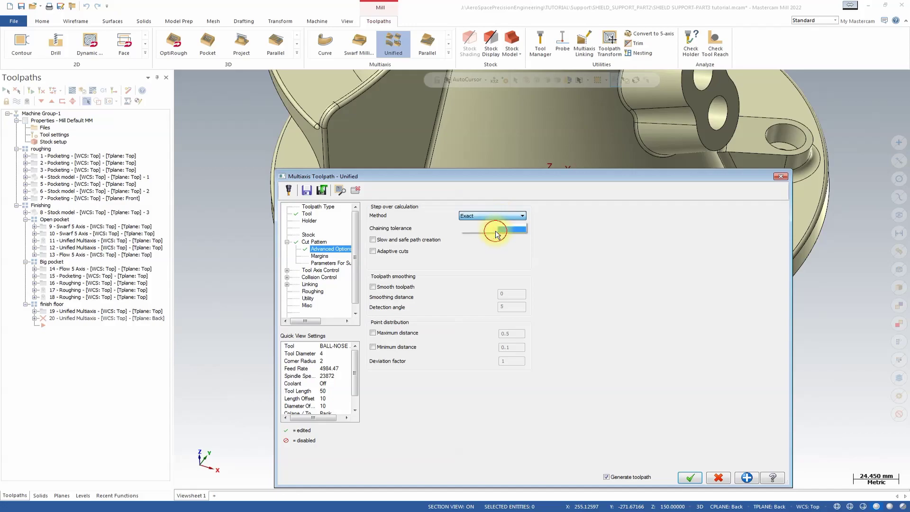
click(324, 257)
click(326, 263)
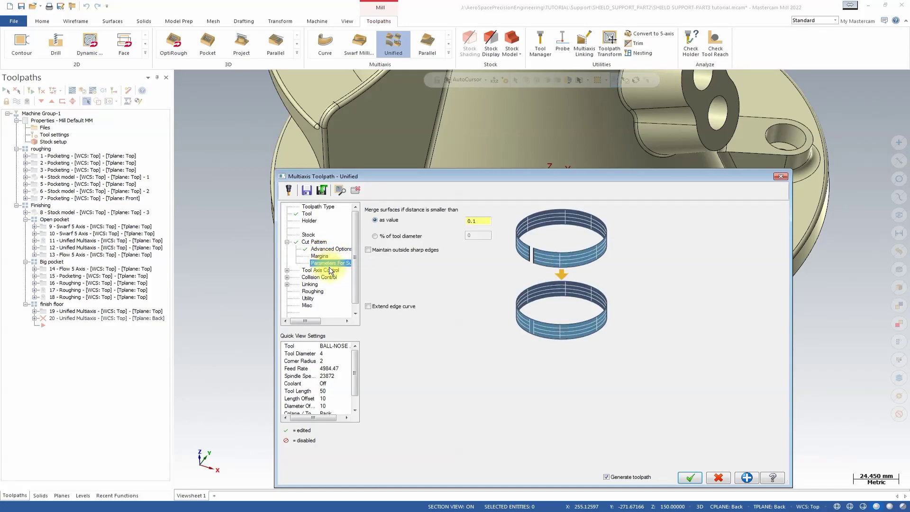
click(368, 306)
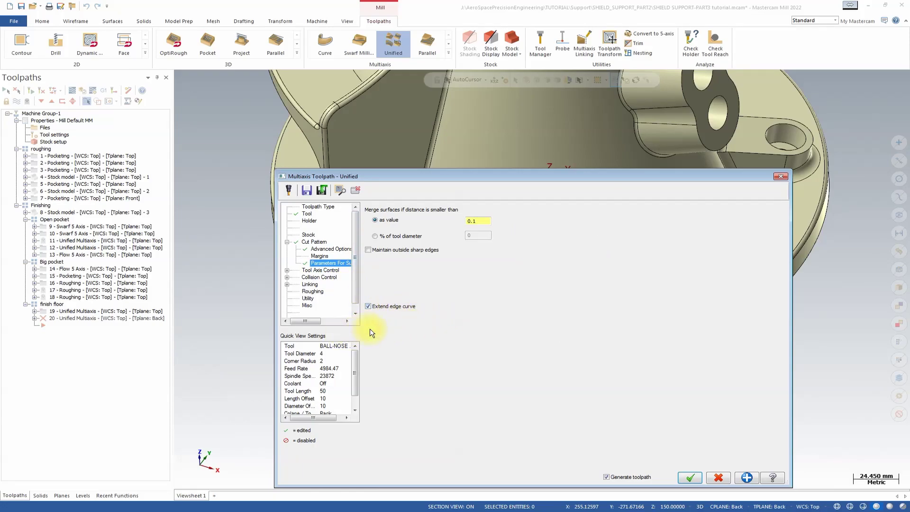
Set the tool axis control of the lug toolpath to To Point
click(312, 270)
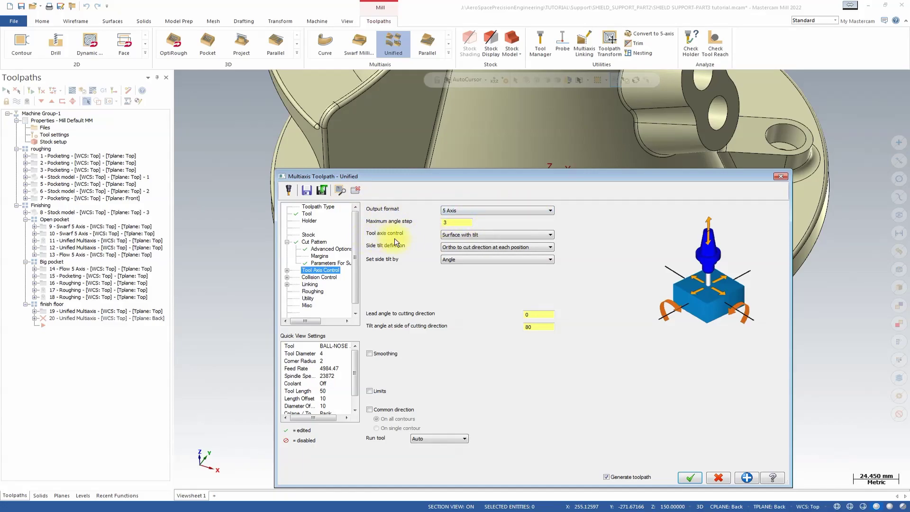
click(497, 236)
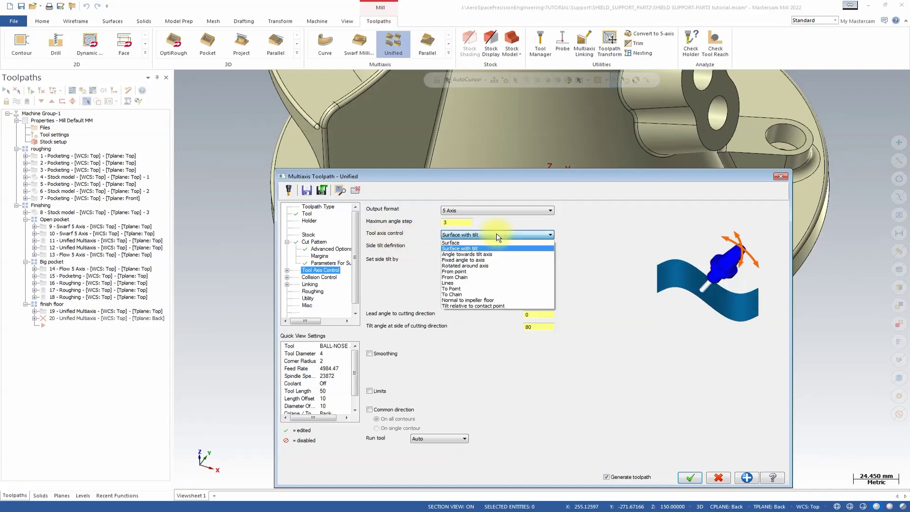
click(476, 289)
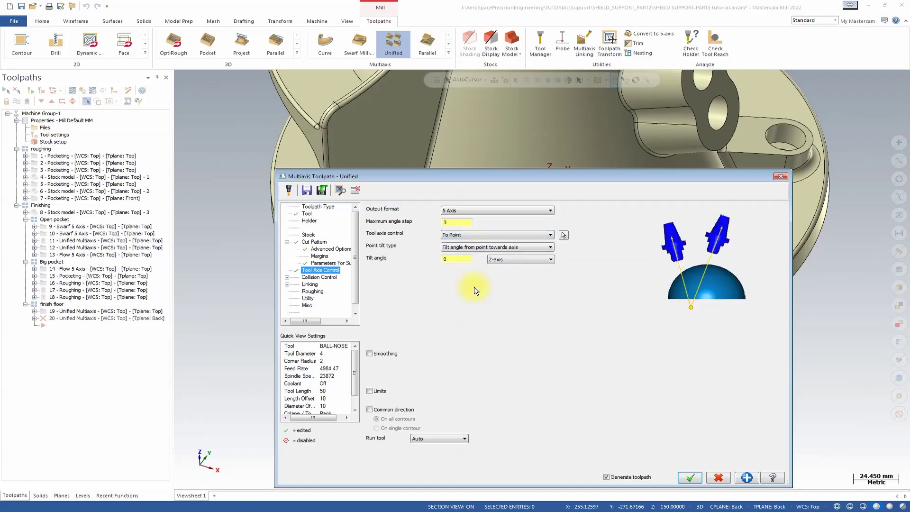
click(493, 247)
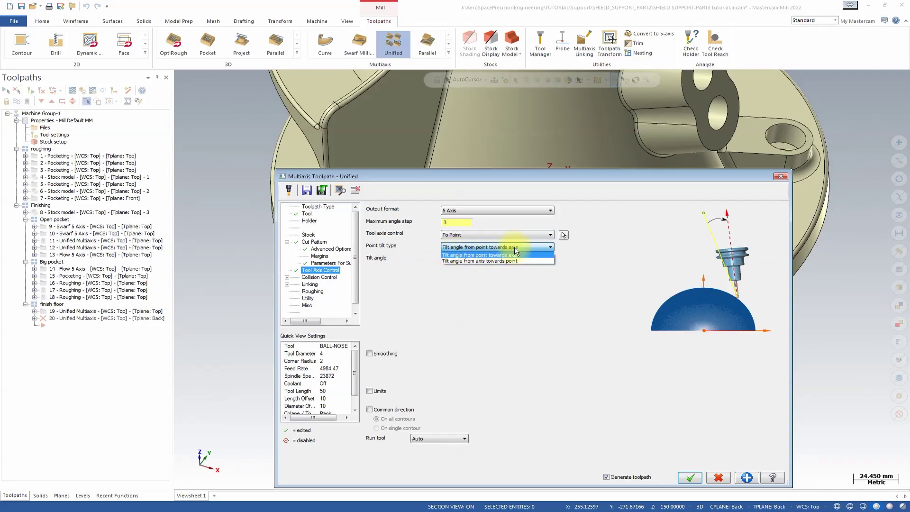
Pick the origin point on the flange's underside as the point that controls the tool axis
click(562, 235)
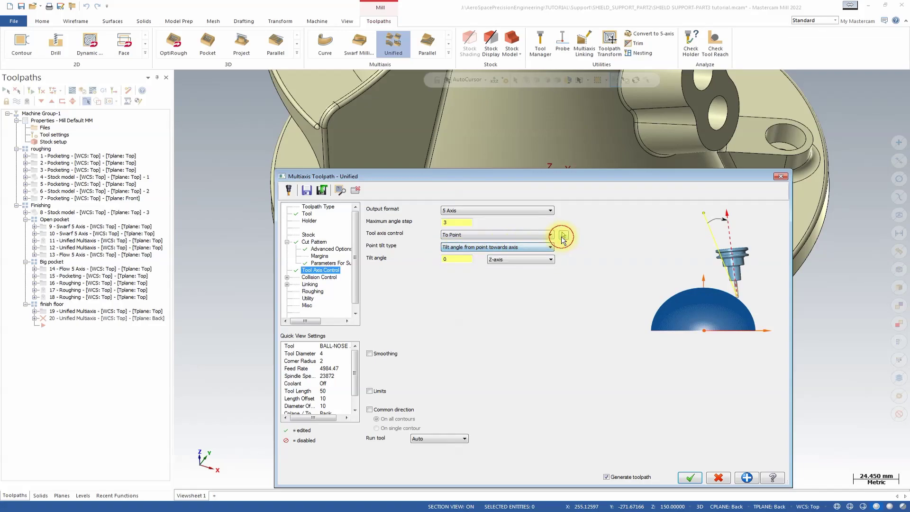
click(565, 234)
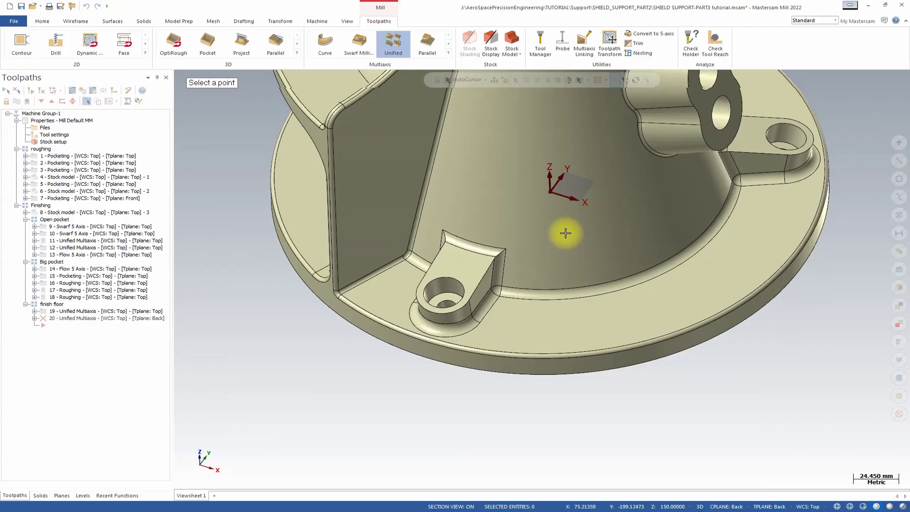
key(Up)
key(Up)
key(Up)
key(Up)
key(Up)
key(Up)
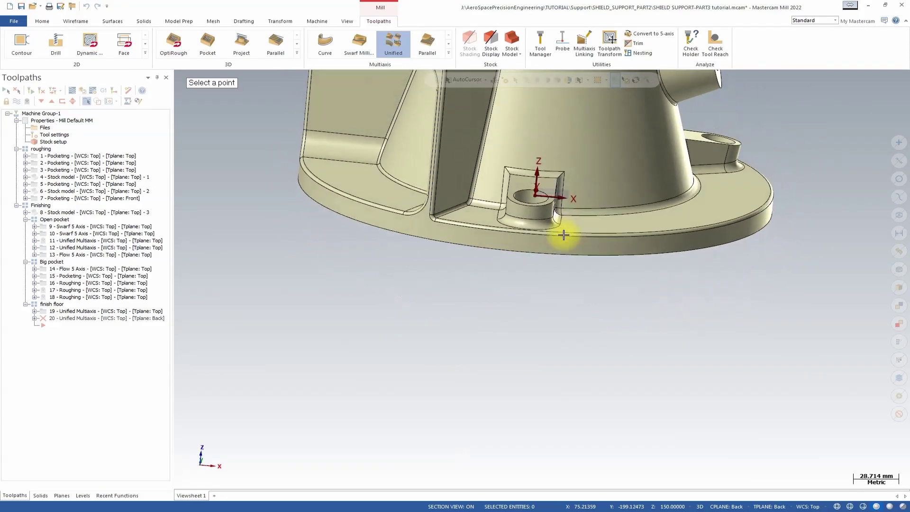
scroll(563, 218, up, 1)
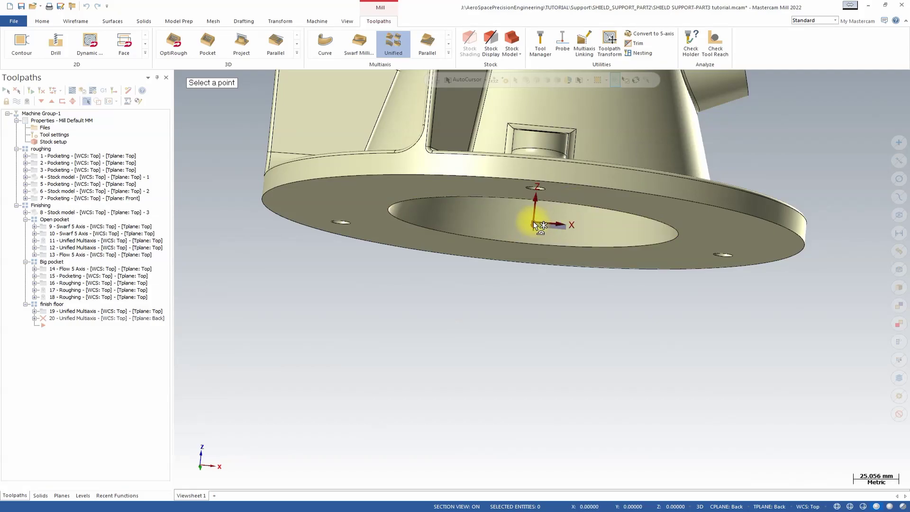
click(564, 206)
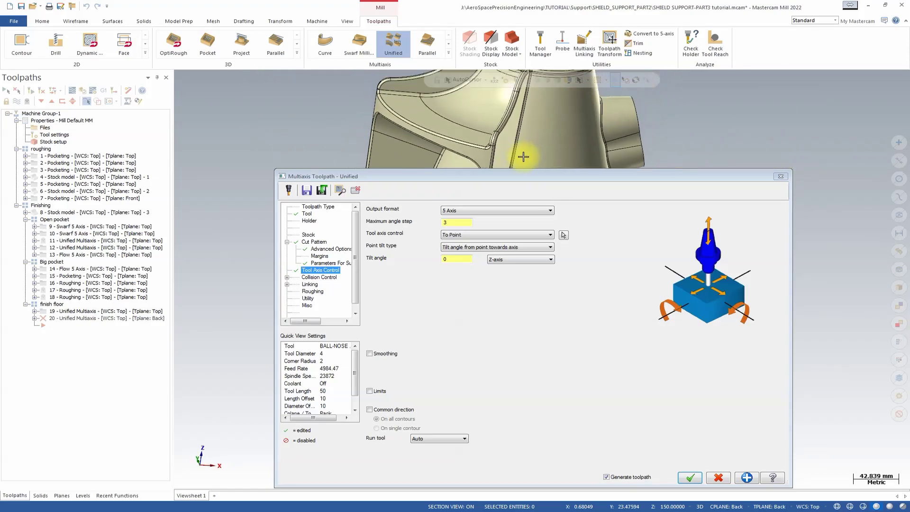
Choose Tilt angle from point towards axis as the point tilt type, with the Z-axis as reference
click(509, 249)
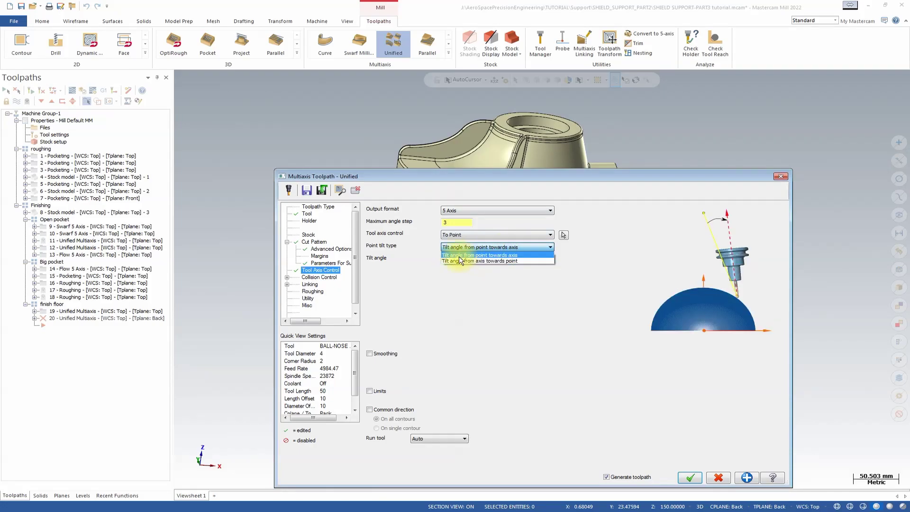
click(520, 256)
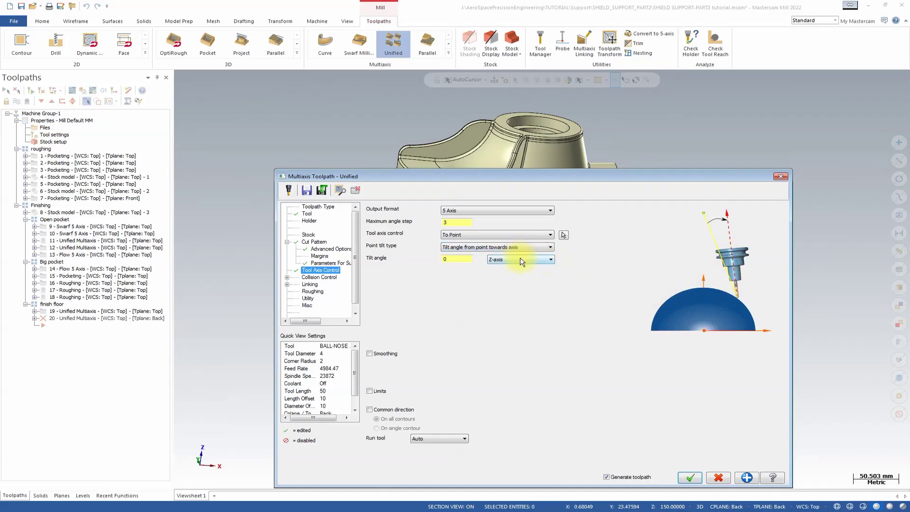
click(520, 259)
click(516, 276)
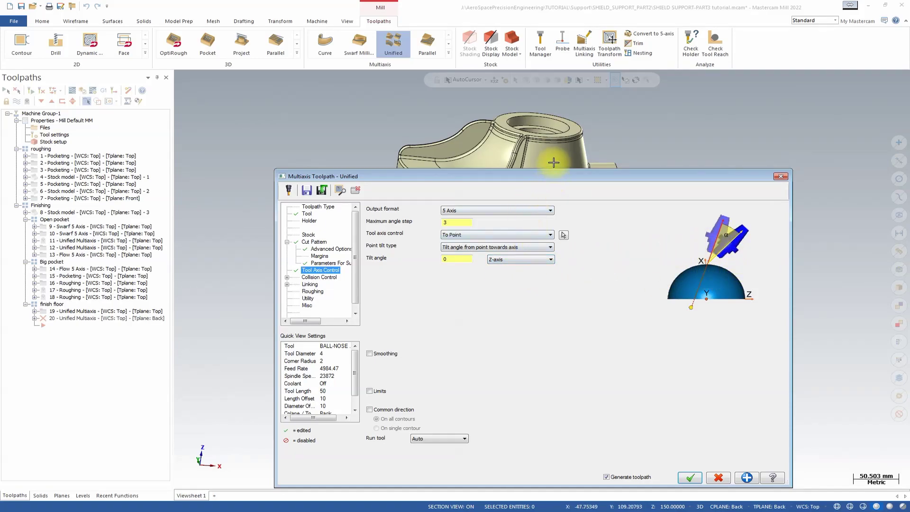
Enter the tilt angle towards the Z-axis that suits the mounting lug walls
scroll(553, 161, up, 3)
scroll(553, 172, up, 5)
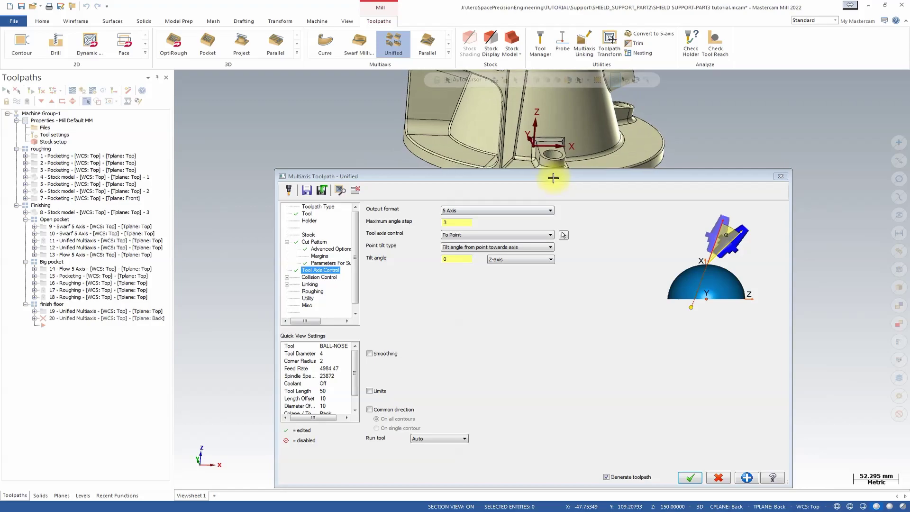
scroll(536, 137, up, 4)
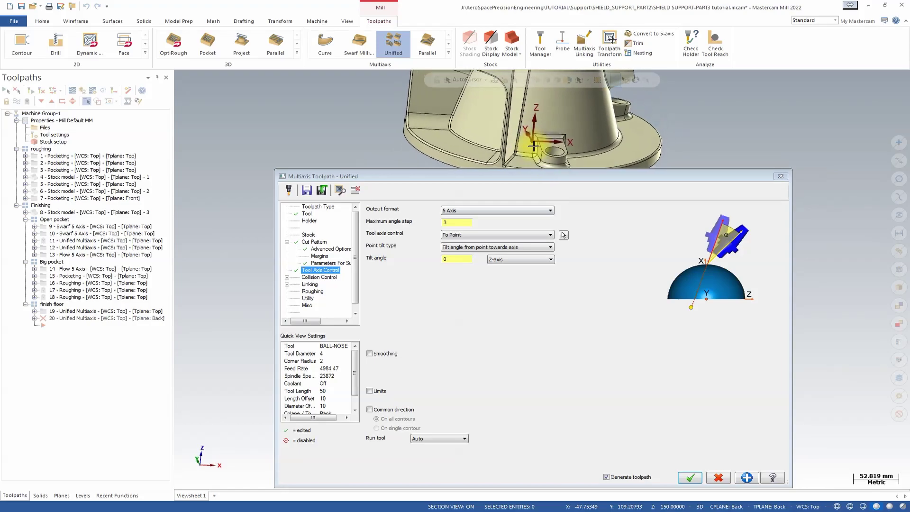
scroll(516, 133, up, 2)
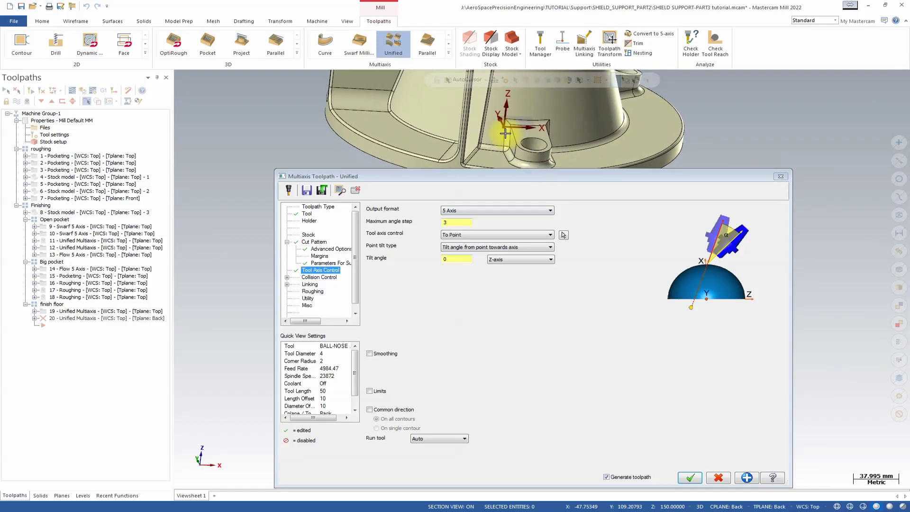
middle_drag(515, 134, 480, 141)
scroll(494, 133, down, 1)
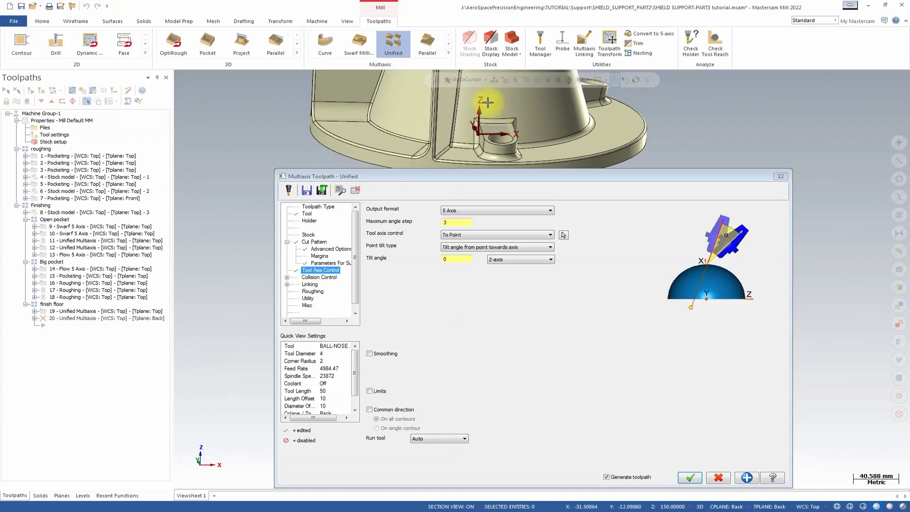
middle_drag(488, 121, 493, 144)
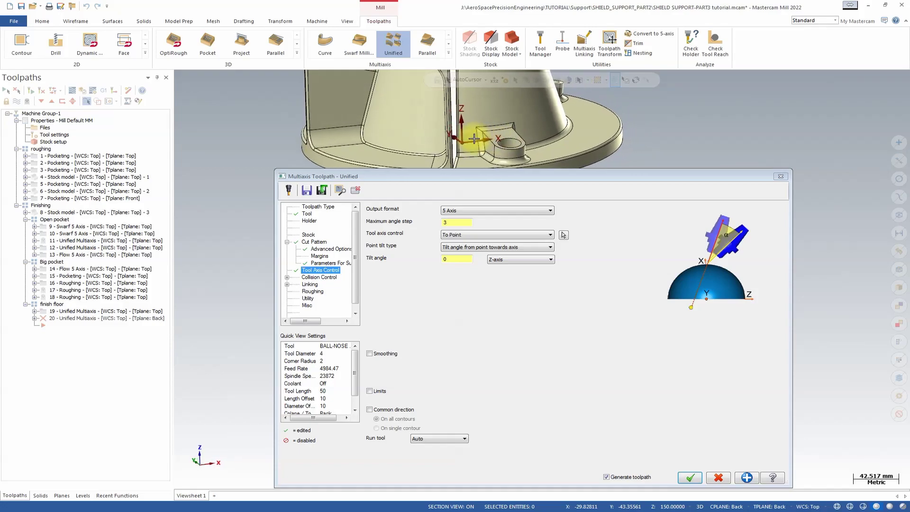
middle_drag(521, 91, 458, 259)
double_click(458, 260)
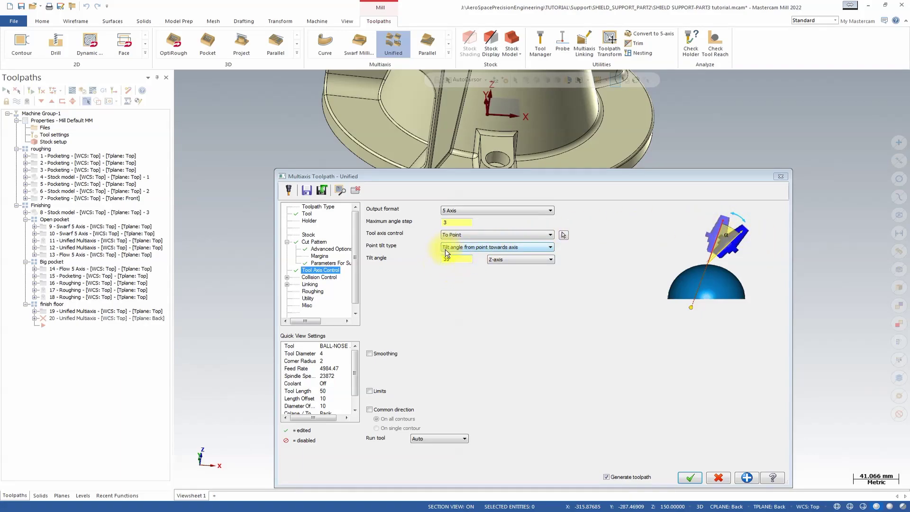
Disable the second collision check and set the first one's strategy to Retract tool, Along surface normal
click(318, 278)
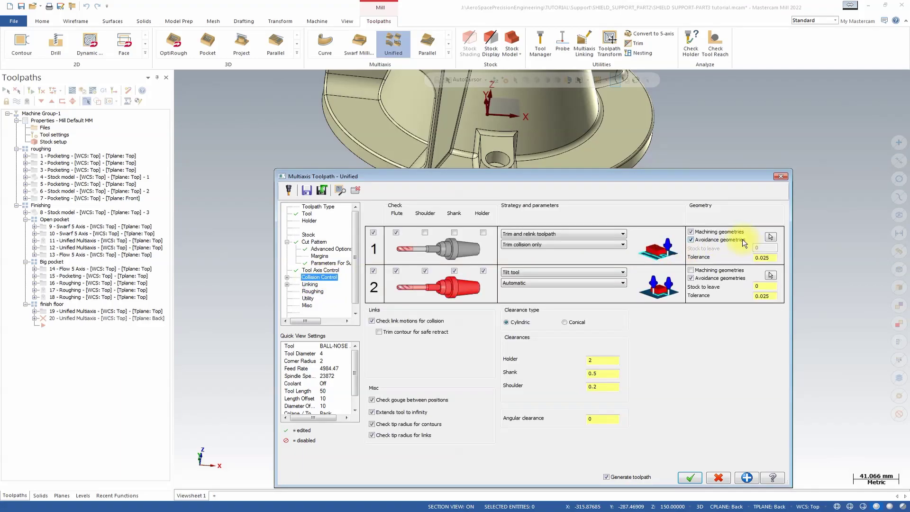
click(374, 272)
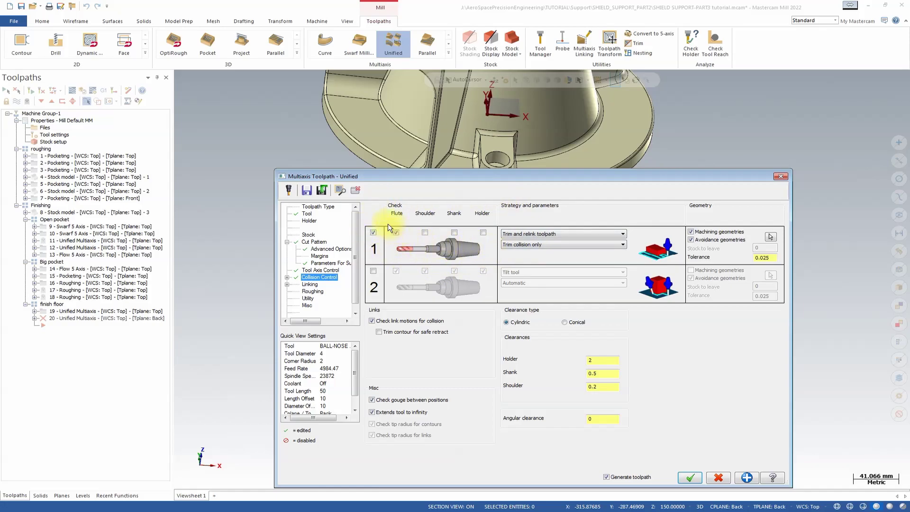
click(565, 233)
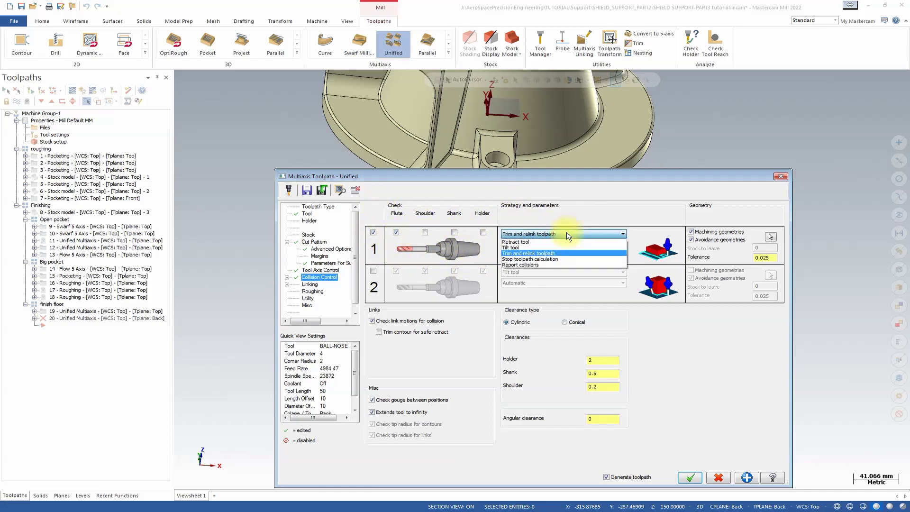
click(553, 242)
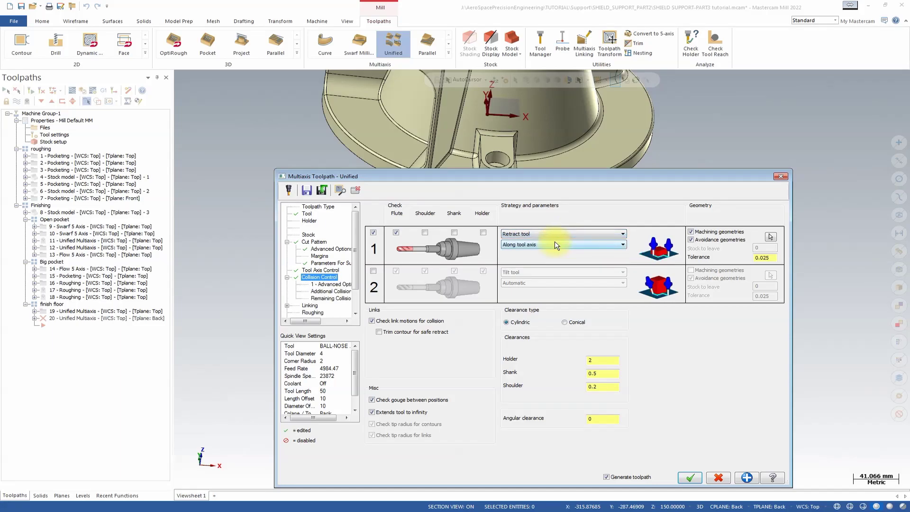
click(557, 244)
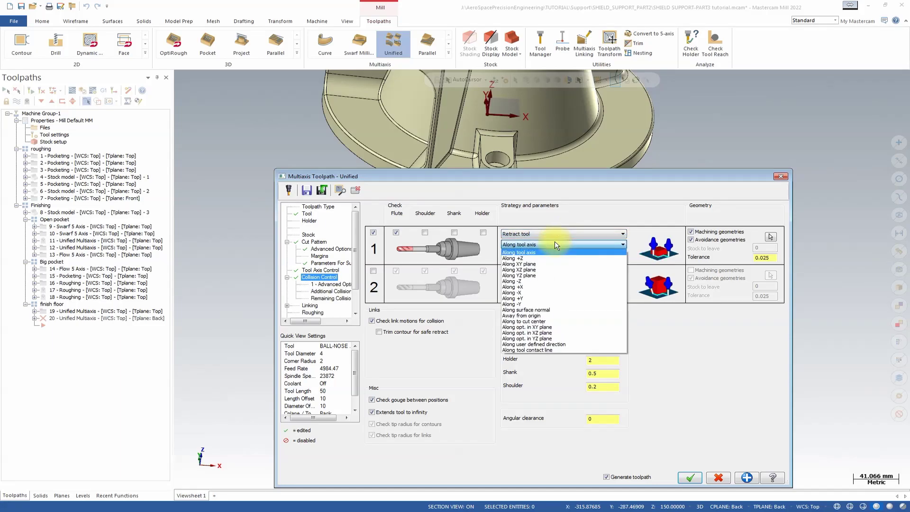
click(565, 310)
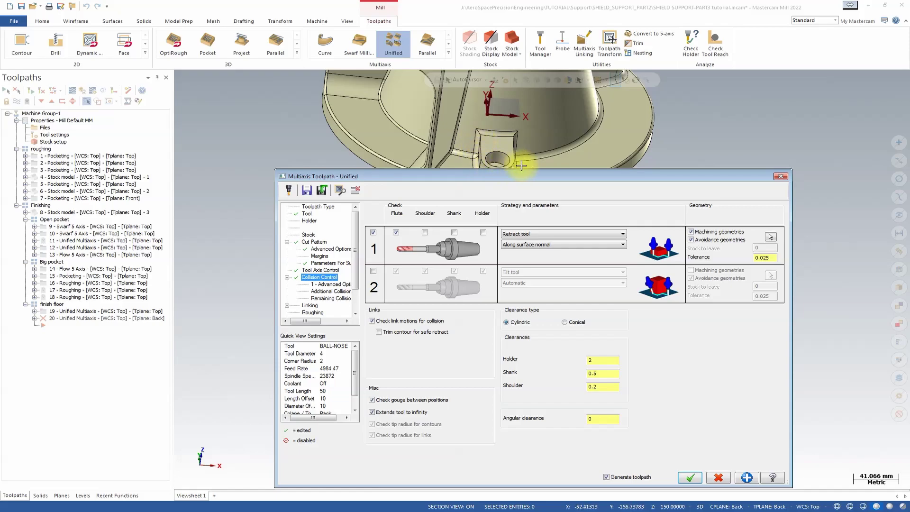
Select the flange floor face beside the mounting lug as avoidance geometry for the first collision check
click(719, 240)
click(735, 239)
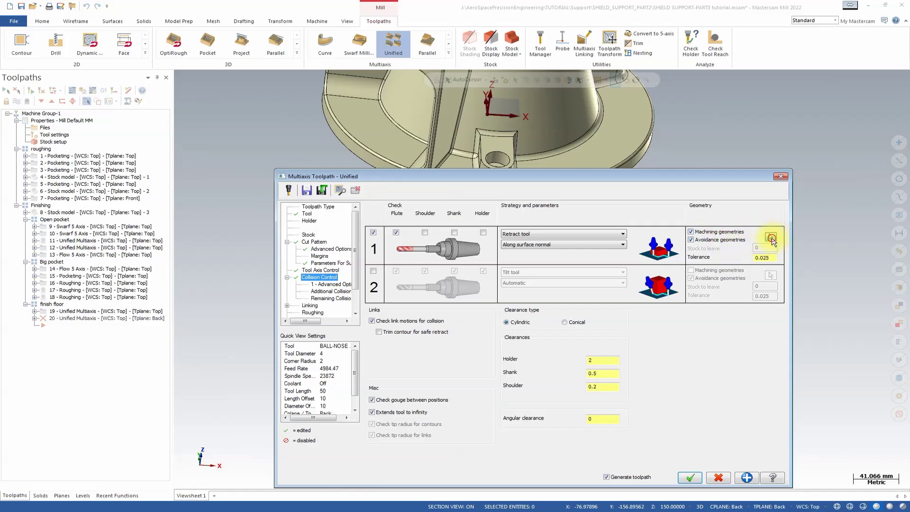
click(771, 238)
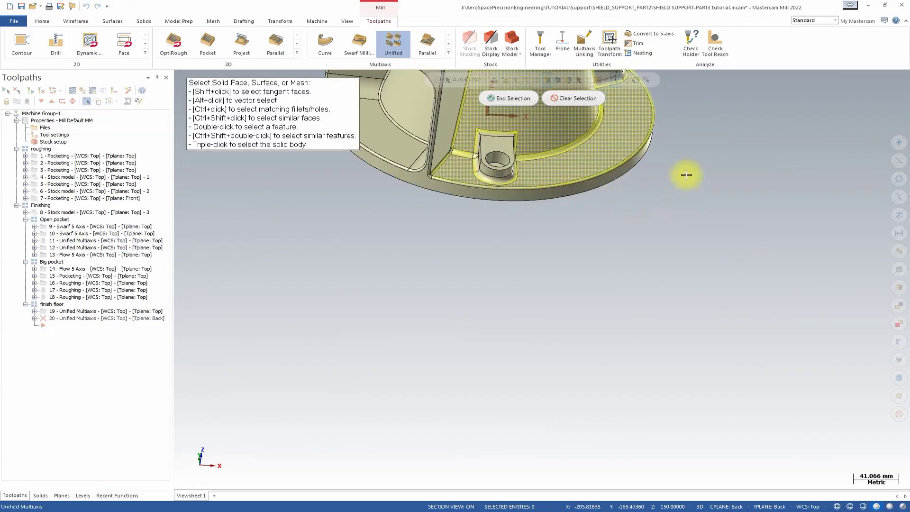
click(524, 156)
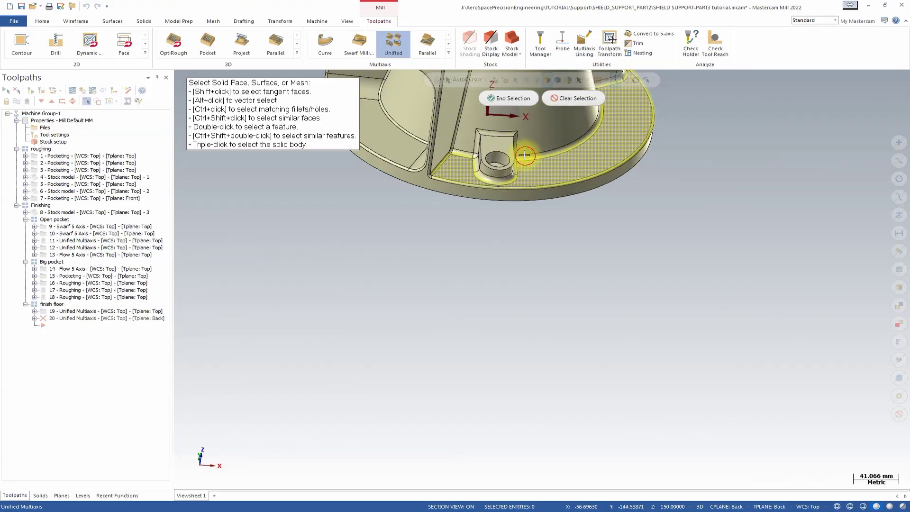
click(512, 99)
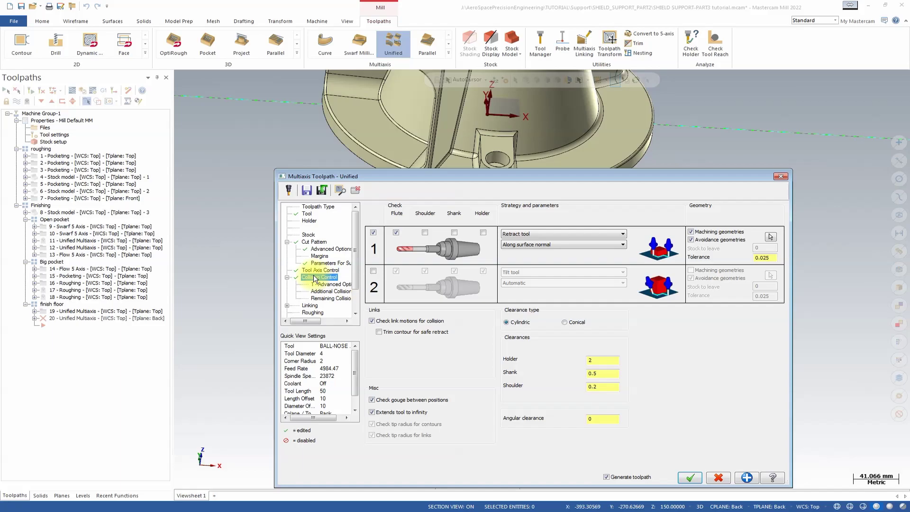
Set the default link for small gaps in the lug toolpath to Blend spline
click(324, 292)
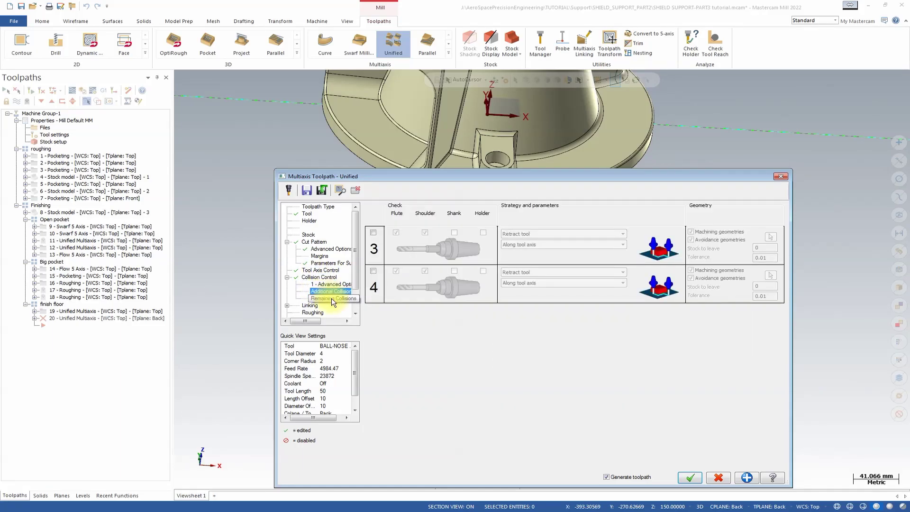
click(333, 299)
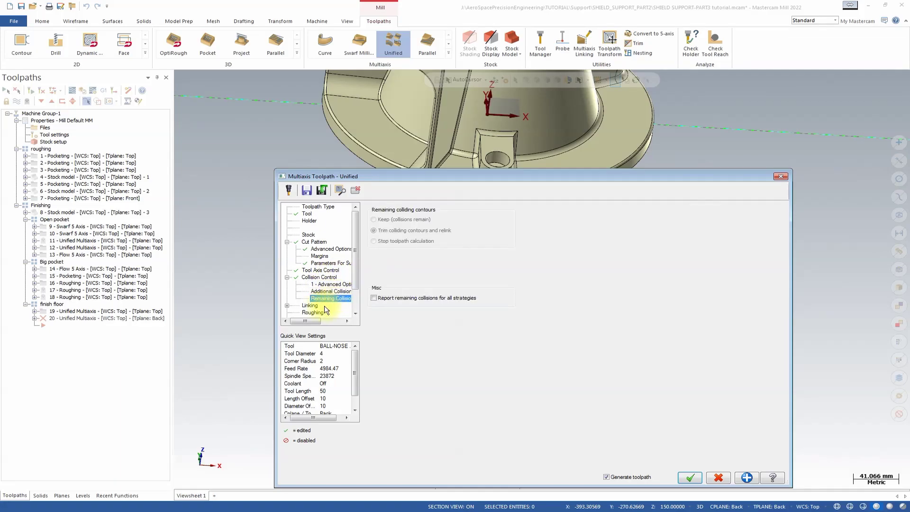
click(314, 306)
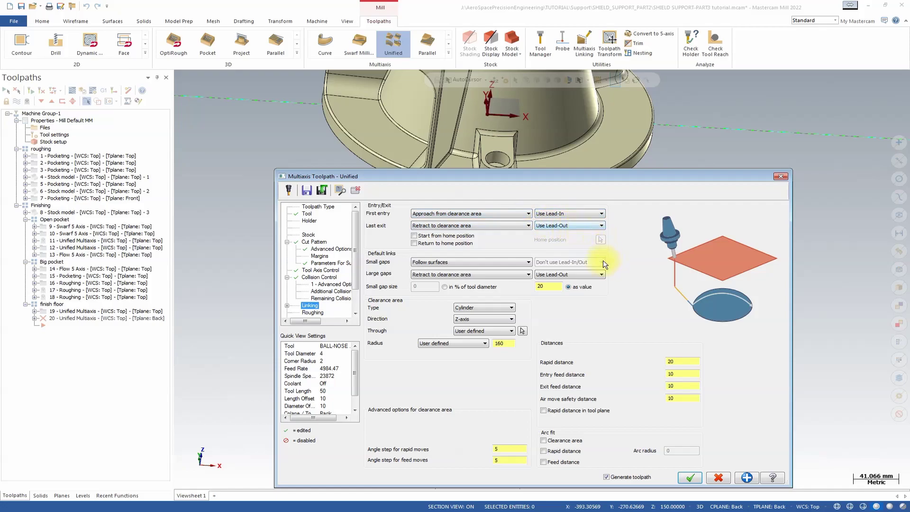
click(446, 262)
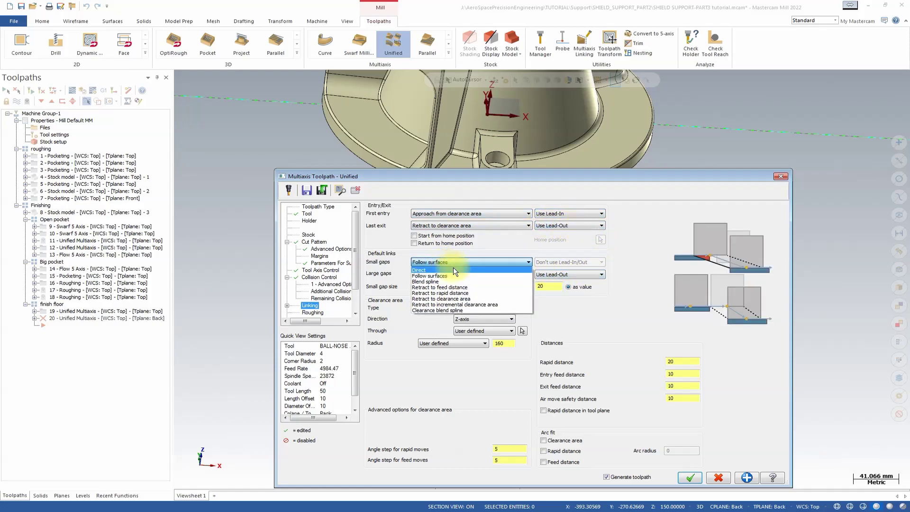
click(449, 266)
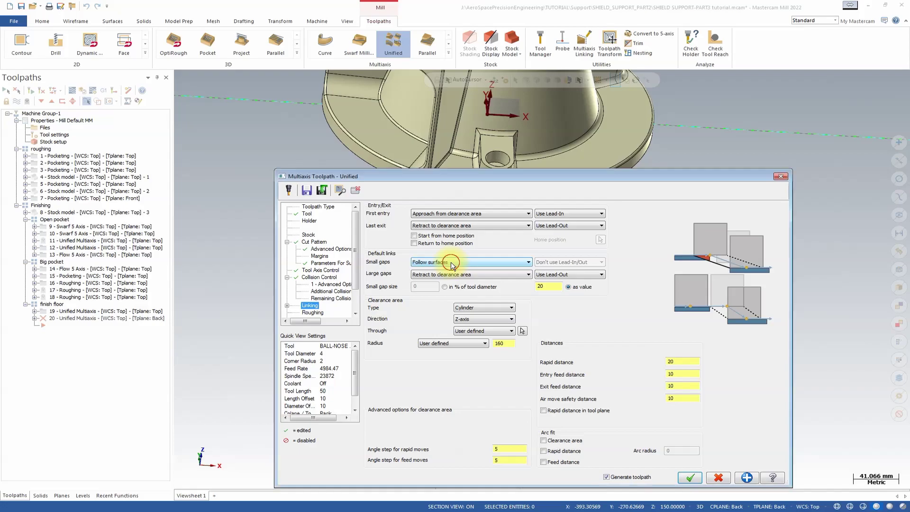
click(451, 263)
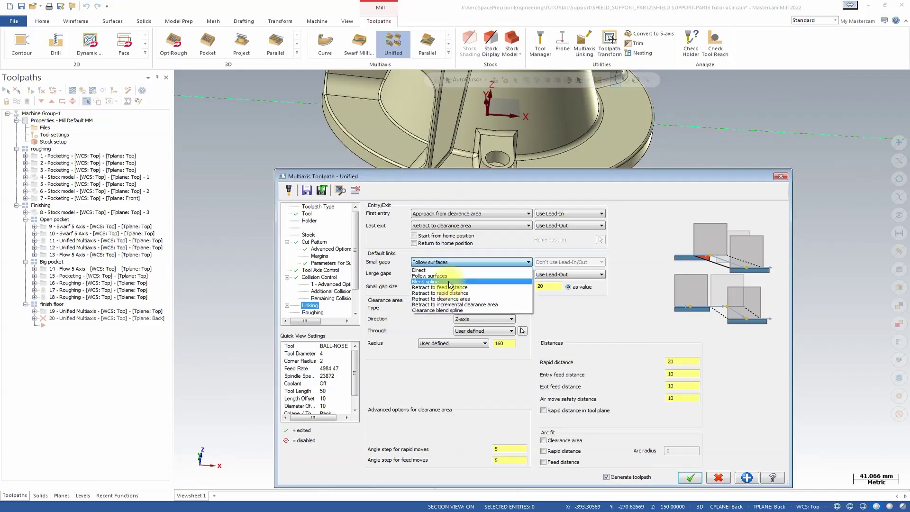
click(451, 283)
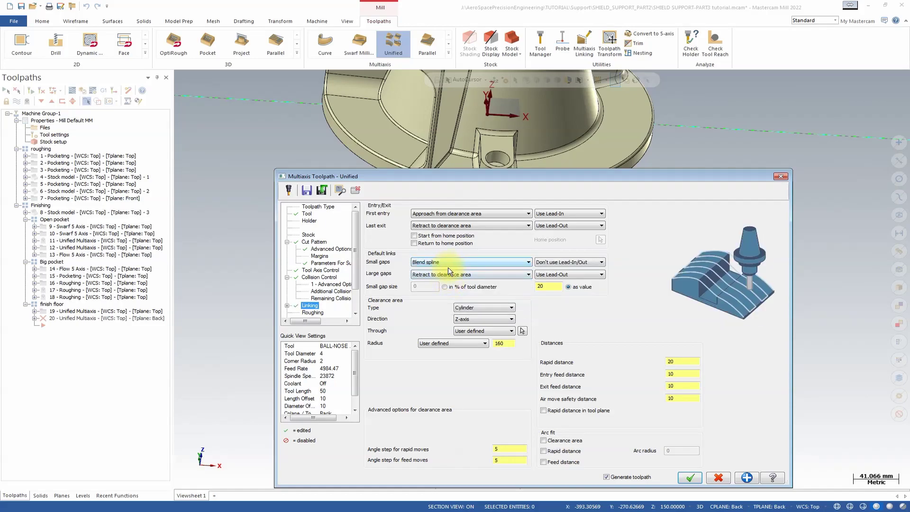
Set the small gap size to 100% of the tool diameter and make large gaps use Lead-In/Out
click(444, 287)
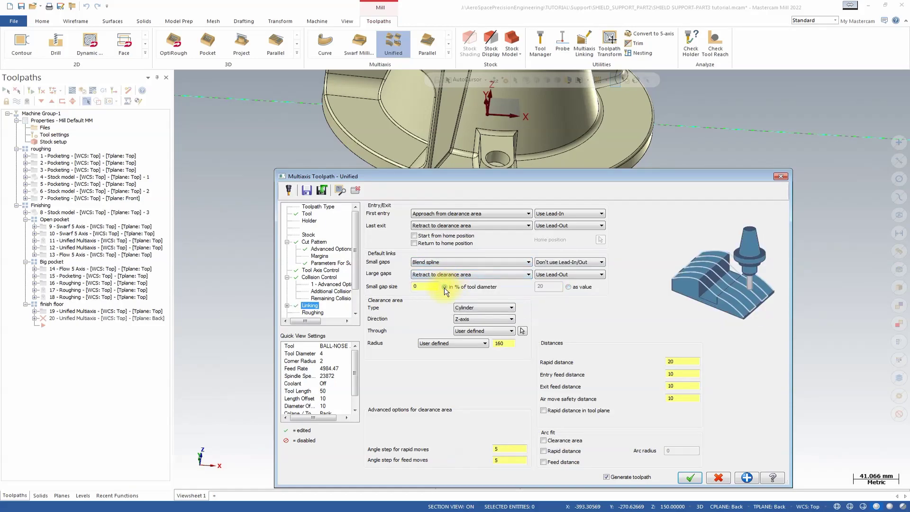
click(430, 286)
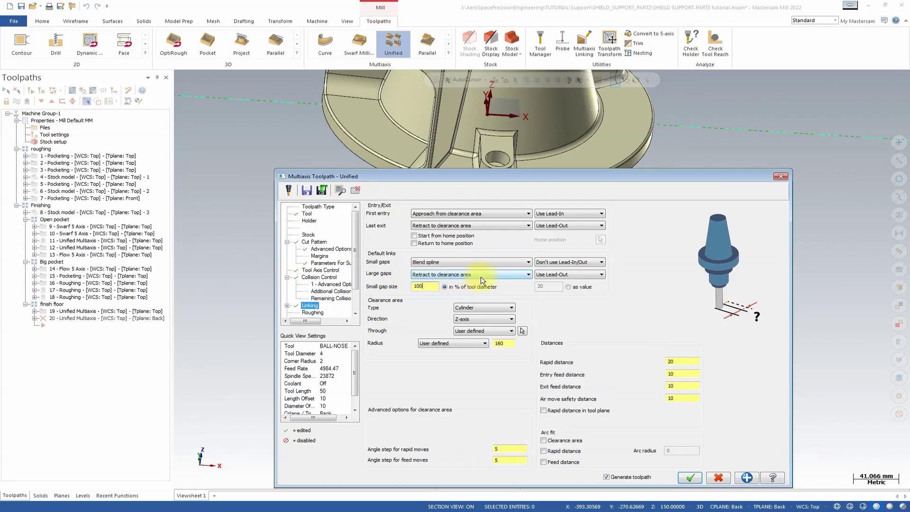
click(583, 276)
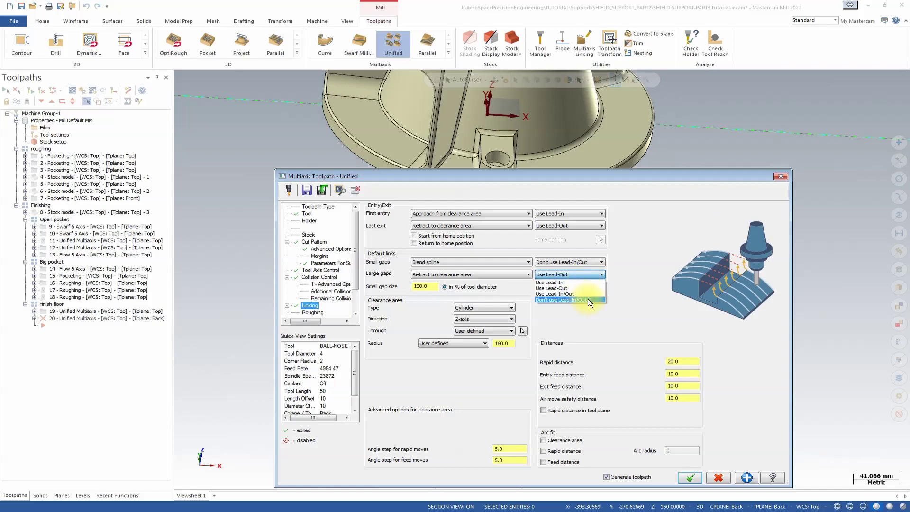
click(586, 294)
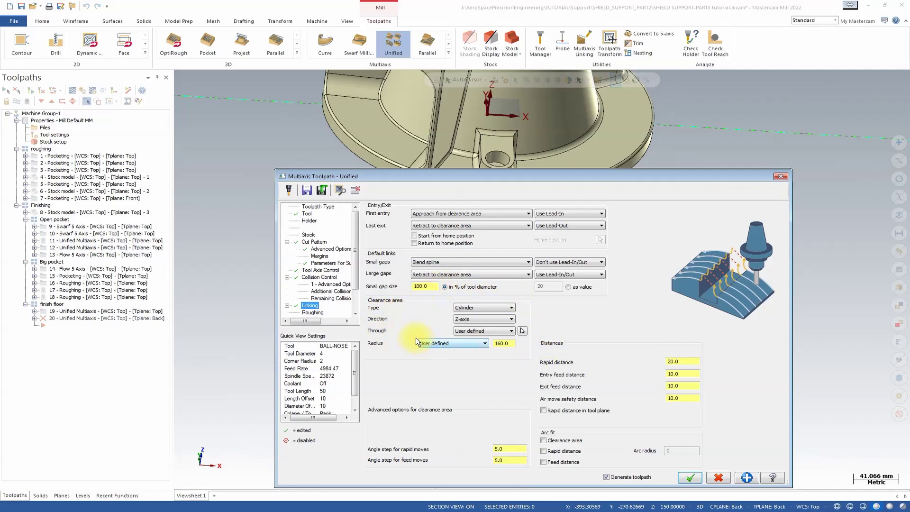
Set the default lead-in's arc radius to 2 and its tool axis orientation to Tilted
click(287, 305)
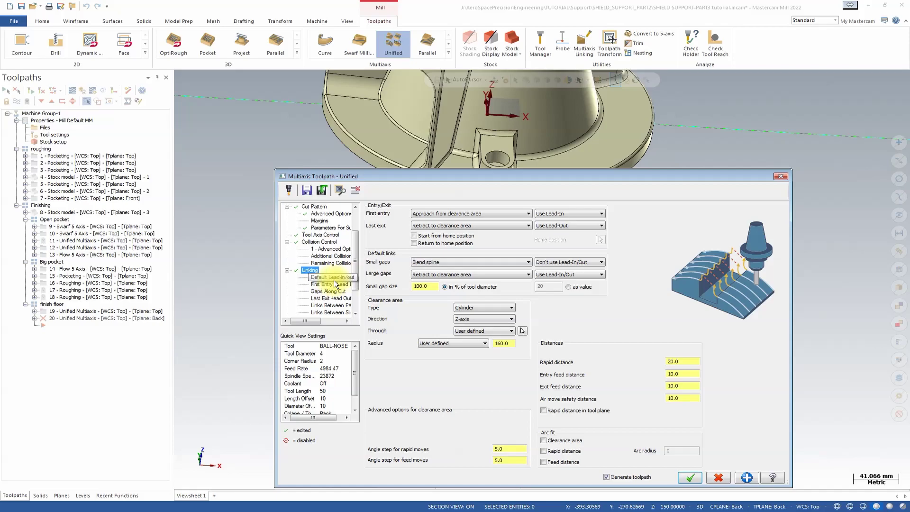
click(330, 278)
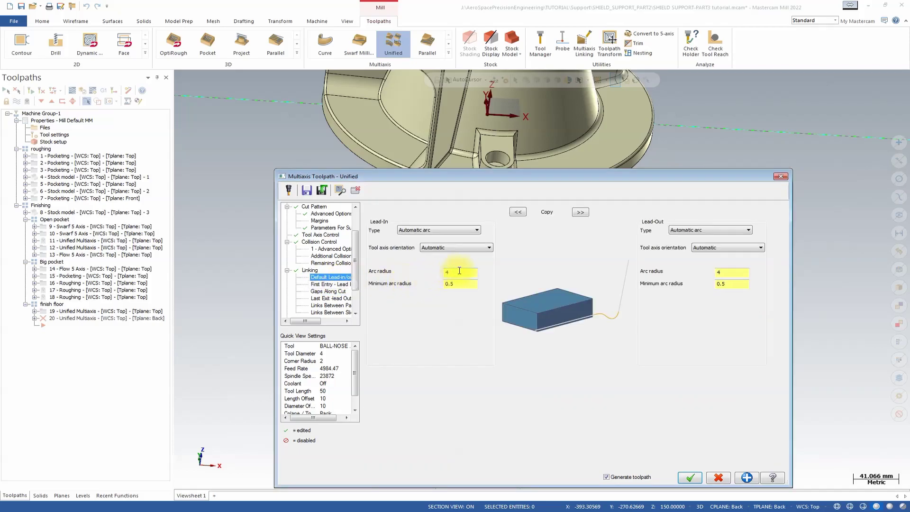
double_click(453, 272)
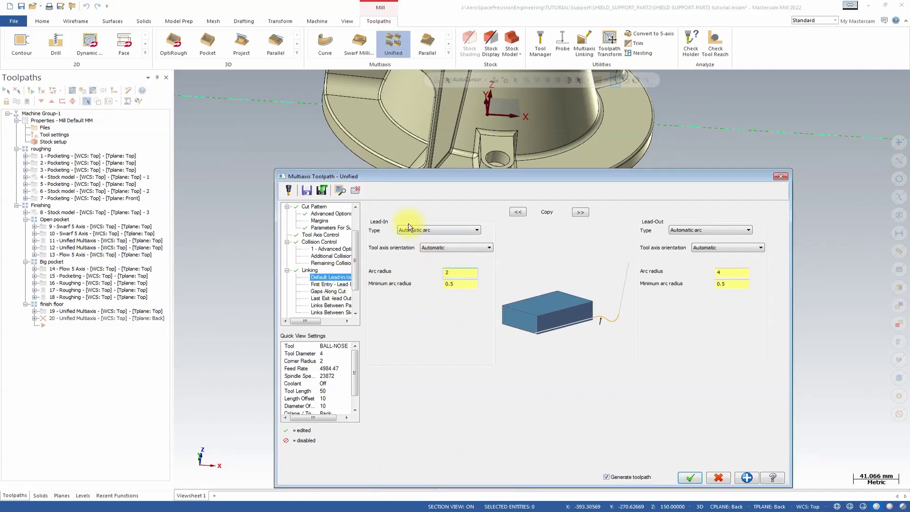
click(483, 248)
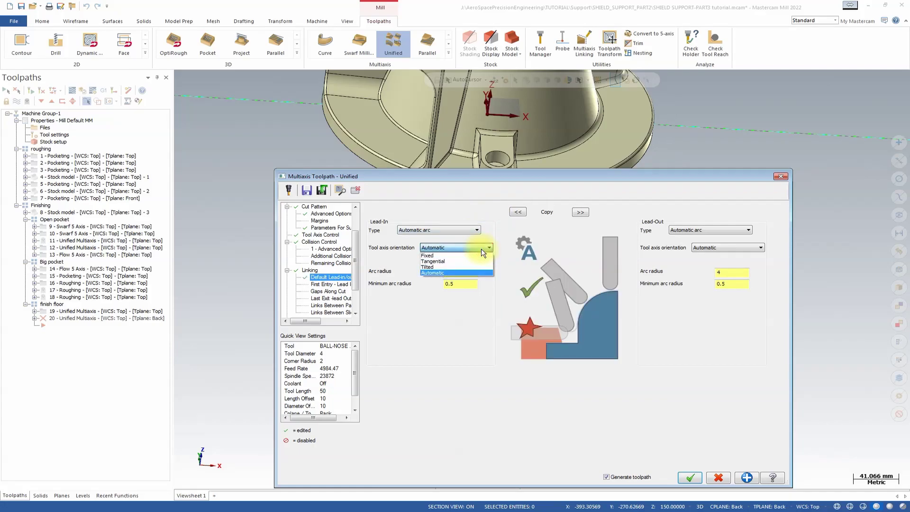
click(457, 267)
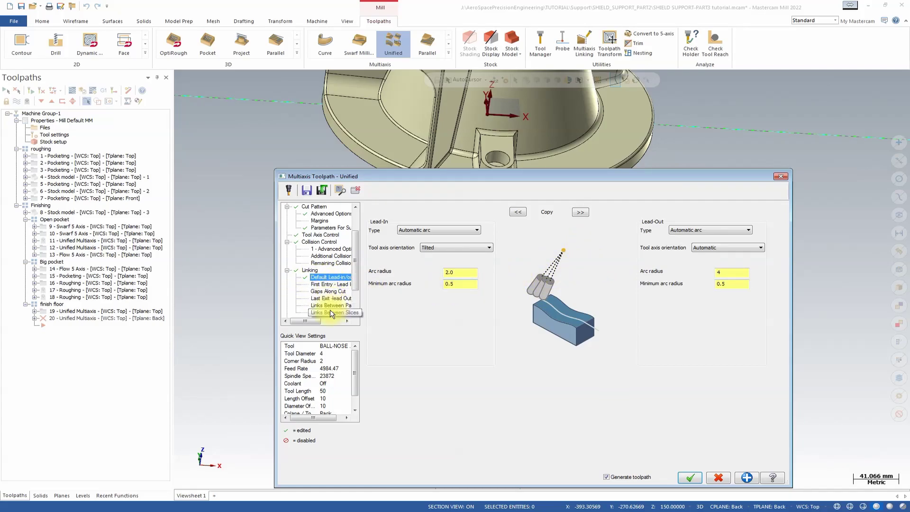
Match the tool plane and construction plane to the Top working coordinate system and generate the lug toolpath
drag(353, 269, 354, 296)
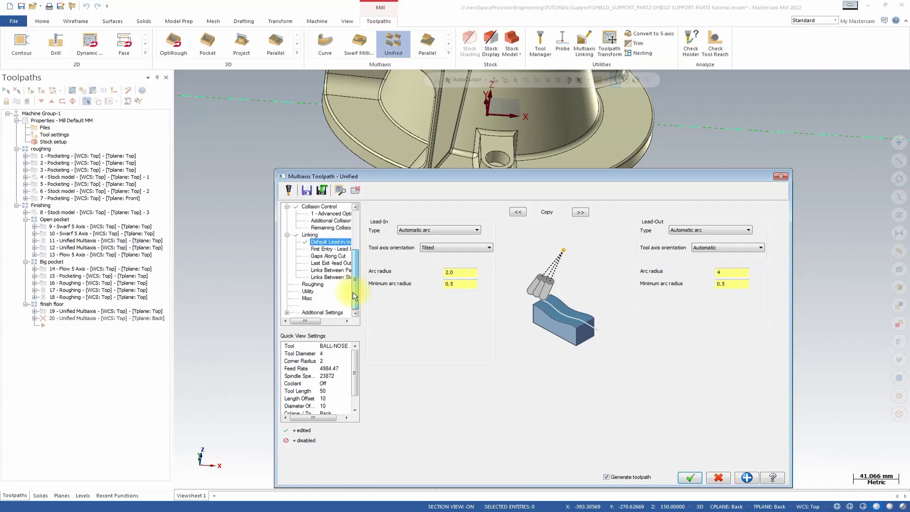
click(314, 285)
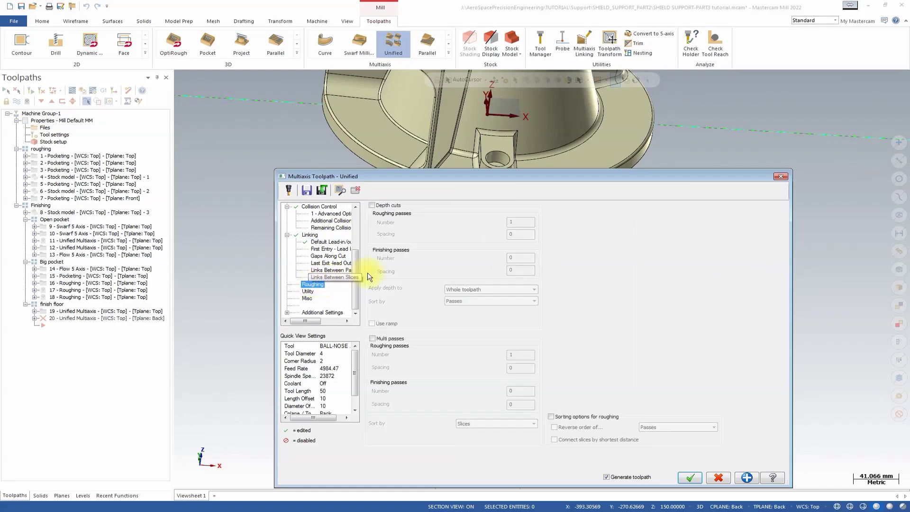
click(307, 291)
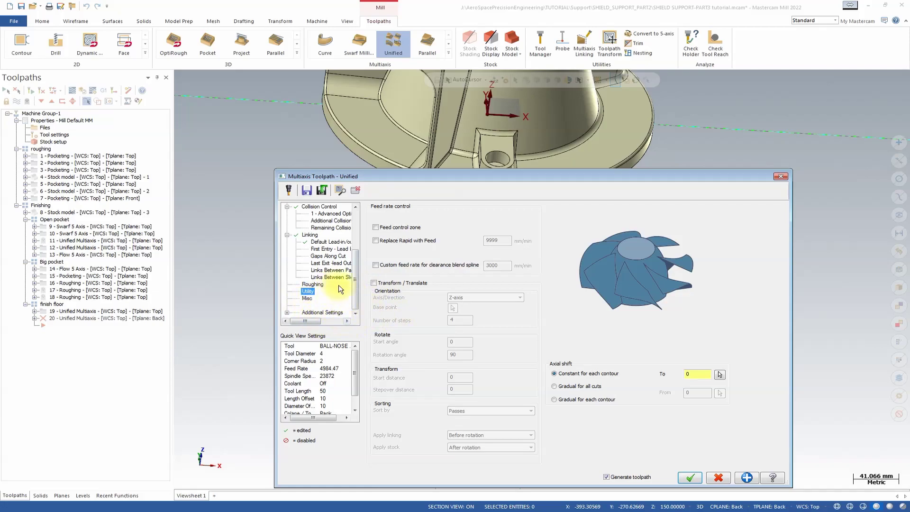
click(315, 311)
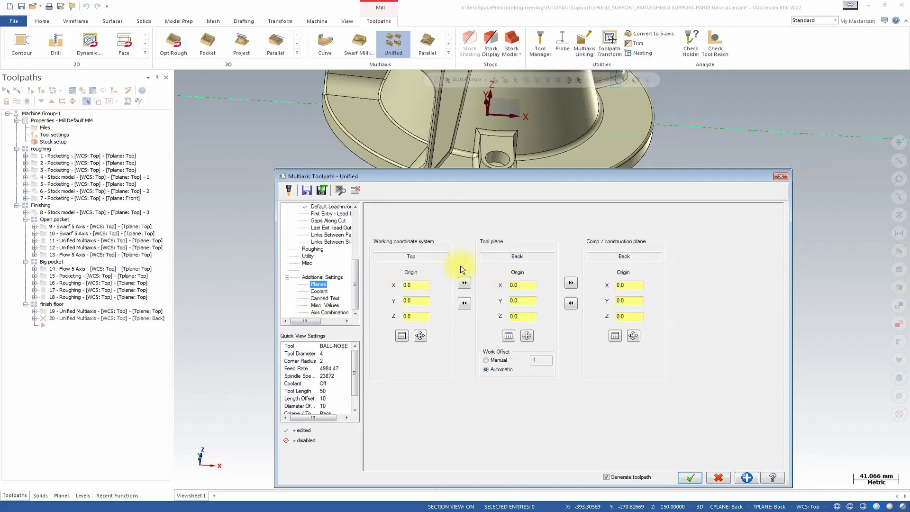
click(463, 285)
click(571, 284)
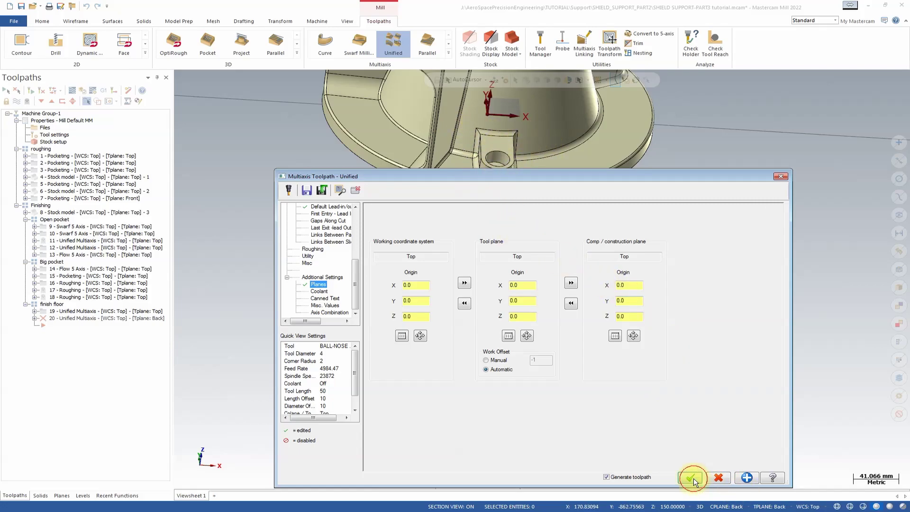
click(692, 478)
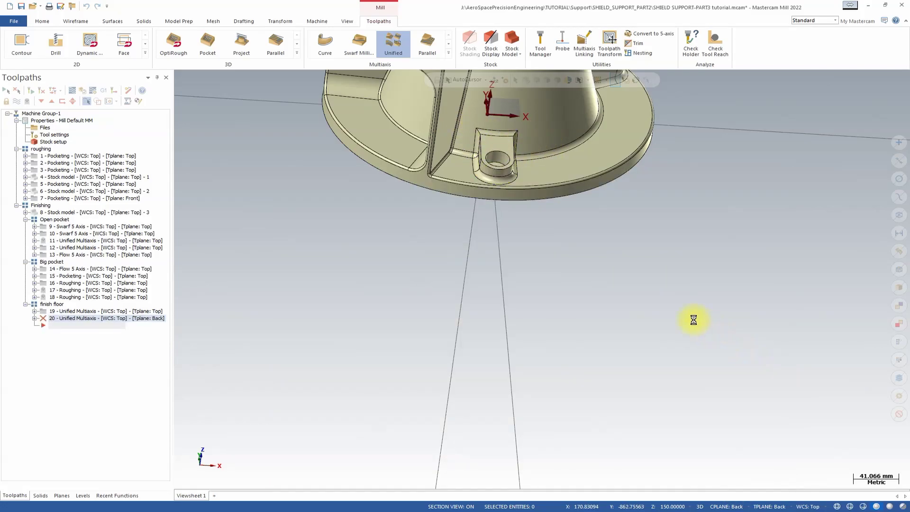
Examine the generated Unified toolpath around the mounting lug walls up close
middle_drag(585, 286, 610, 274)
scroll(596, 285, up, 3)
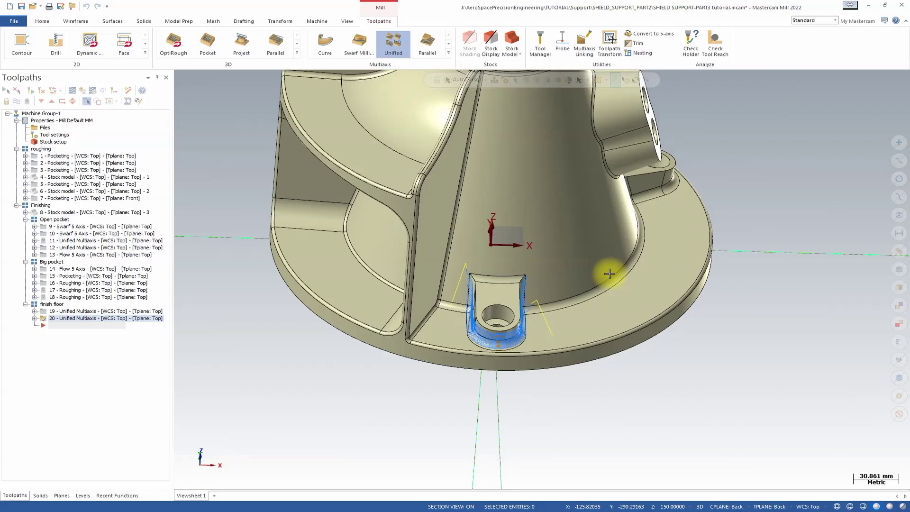
middle_drag(512, 215, 374, 170)
scroll(485, 181, up, 5)
scroll(374, 244, down, 3)
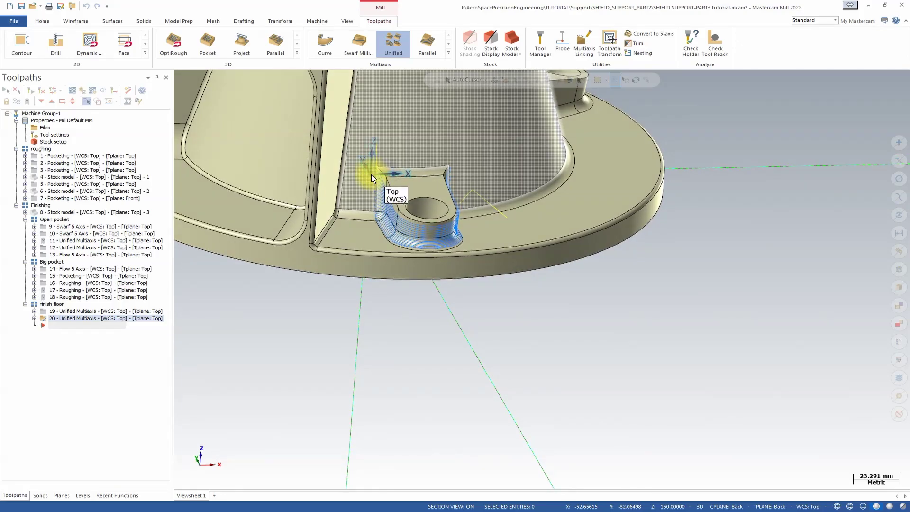
click(371, 174)
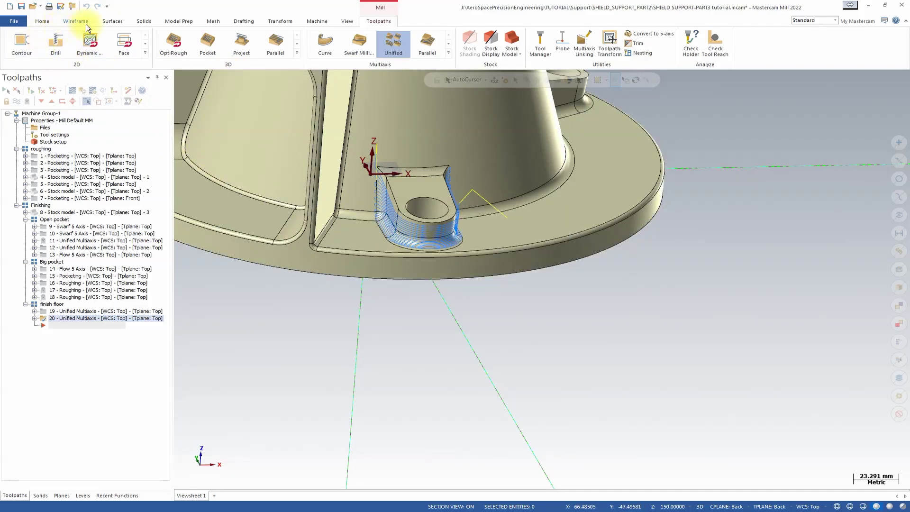
Backplot the lug wall toolpath and check the tool and holder motion around the mounting lug from several angles
click(72, 90)
mouse_move(385, 205)
middle_down()
mouse_move(380, 189)
mouse_move(352, 224)
mouse_move(374, 249)
mouse_move(412, 209)
mouse_move(382, 189)
middle_up()
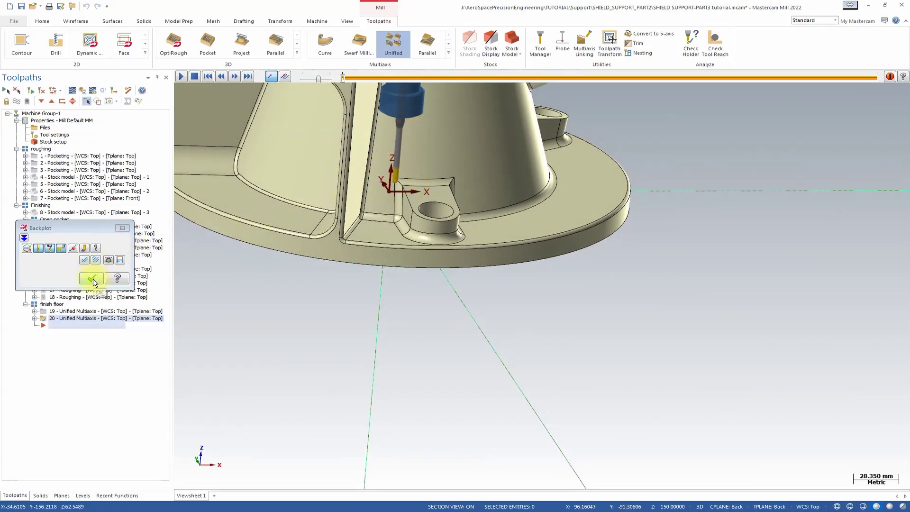
click(235, 76)
middle_drag(322, 100, 562, 232)
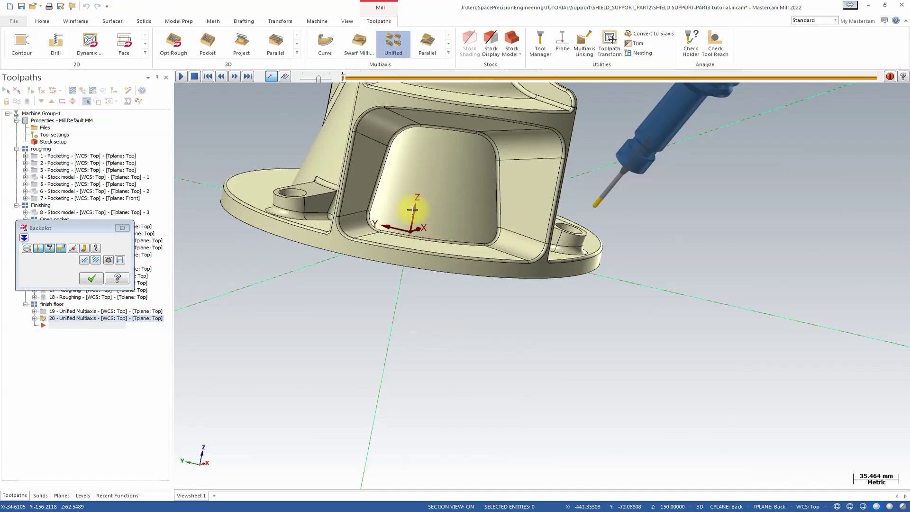
middle_drag(414, 230, 187, 76)
click(185, 76)
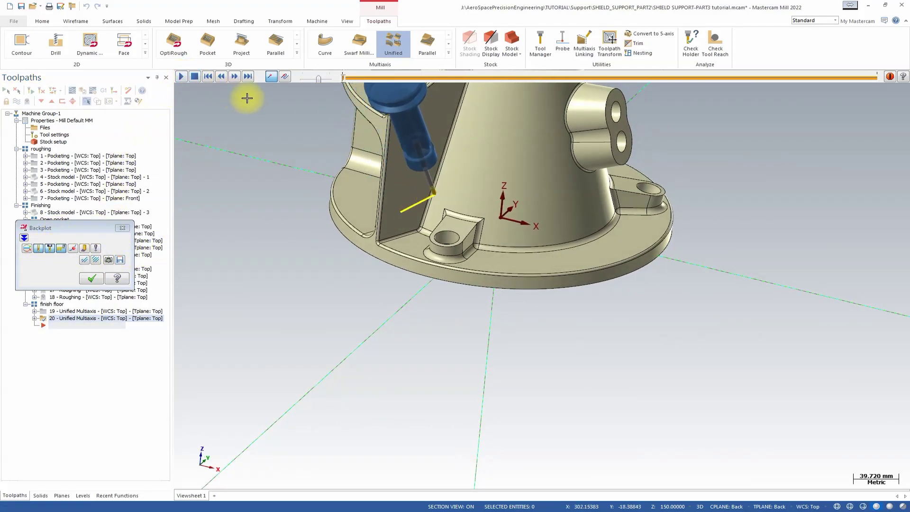
key(alt+7)
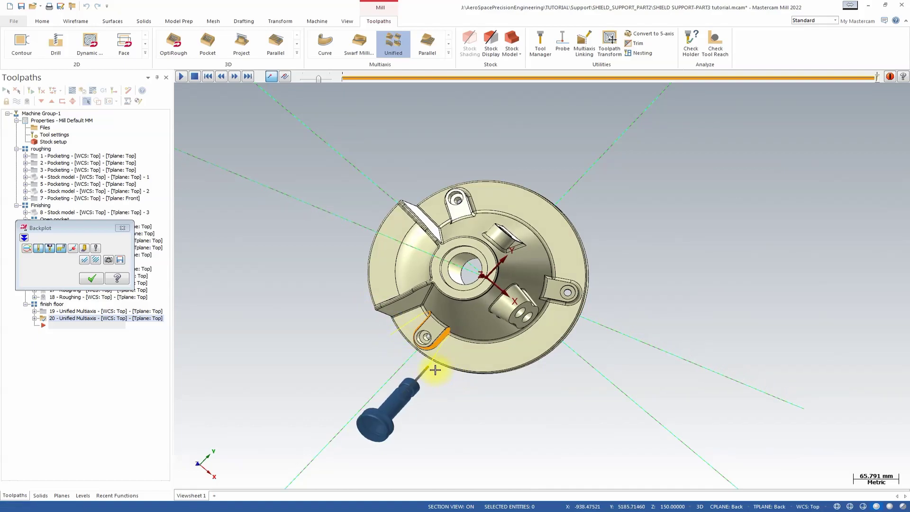
click(92, 279)
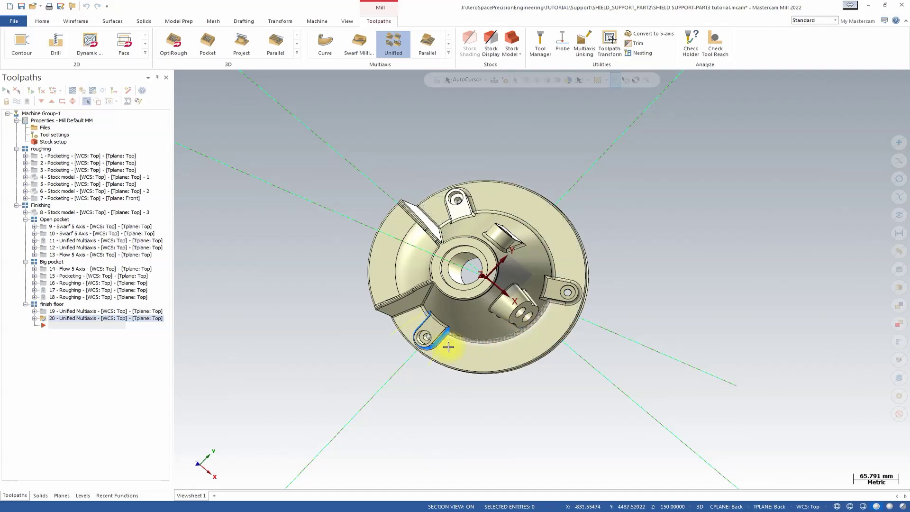
Reopen the parameters of operation 20 and enable Transform / Translate about the Z-axis with 3 steps
click(34, 318)
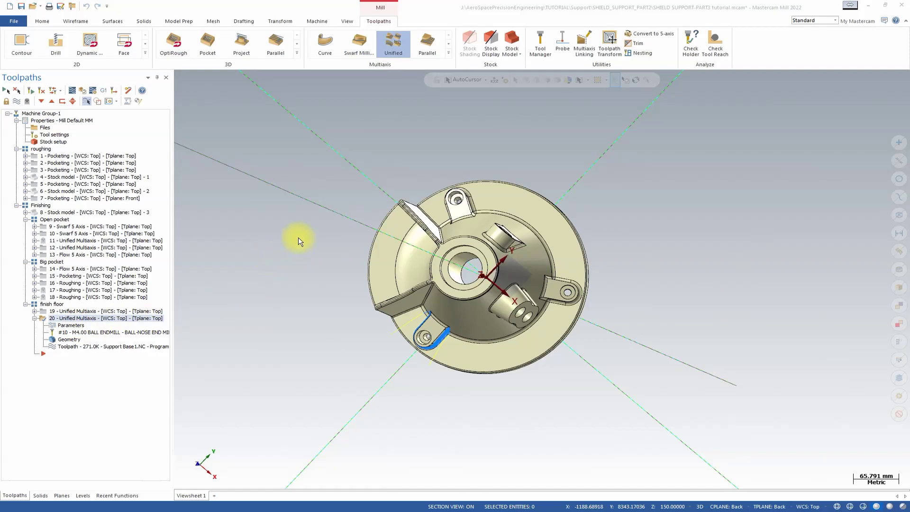
click(71, 325)
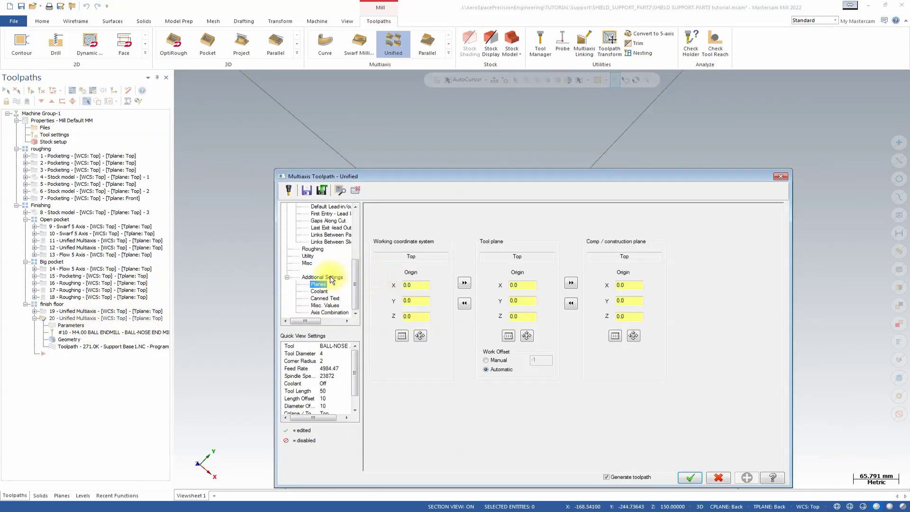
click(307, 256)
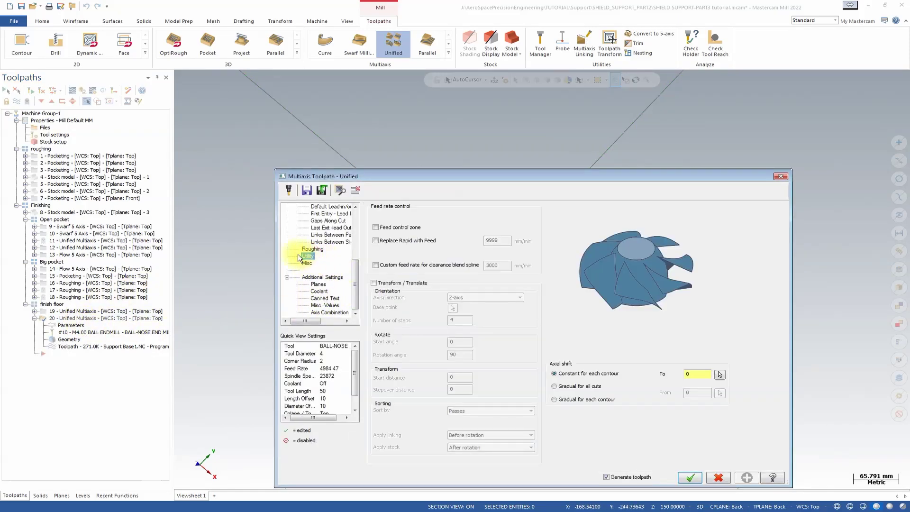
click(374, 284)
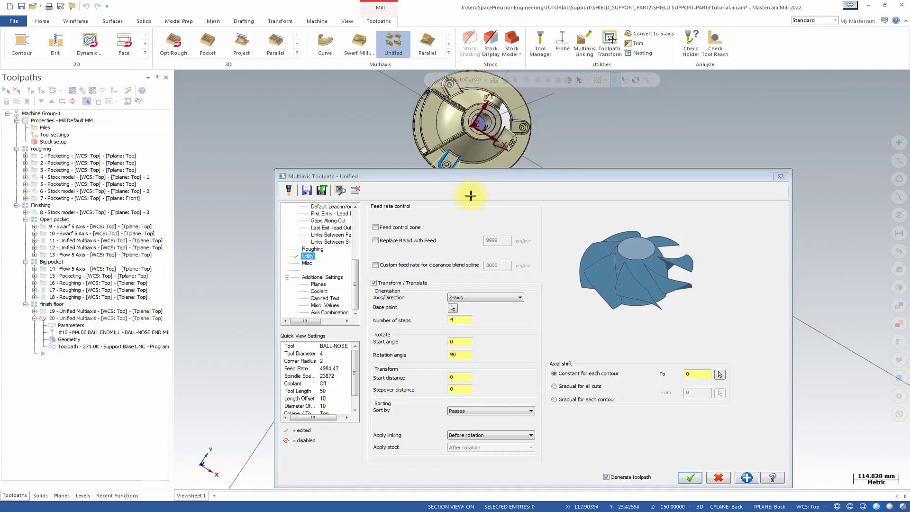
double_click(465, 320)
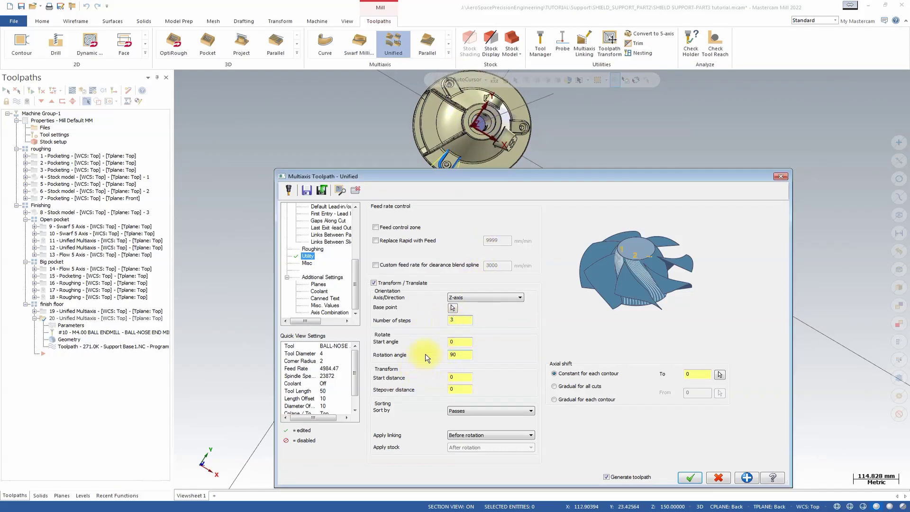
Set the transform's rotation angle to 120 degrees and sort the copies by Complete toolpath
click(453, 163)
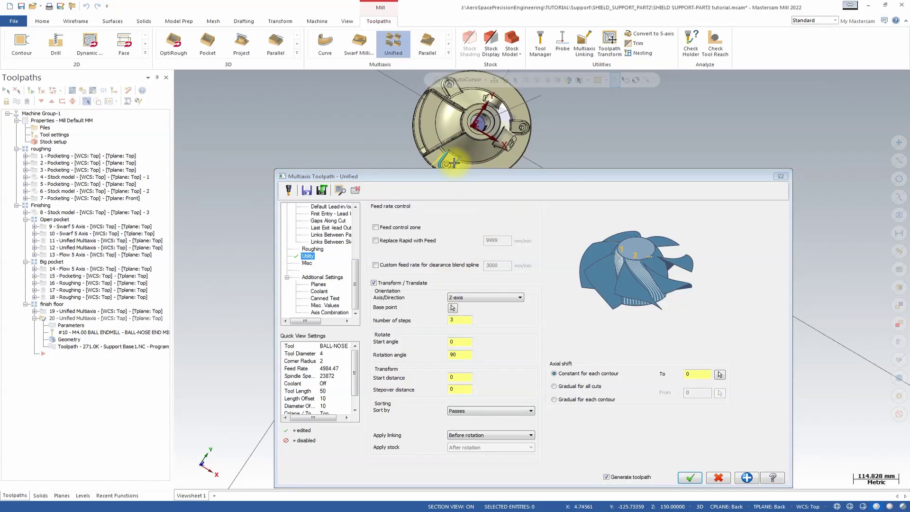
middle_drag(453, 162, 463, 84)
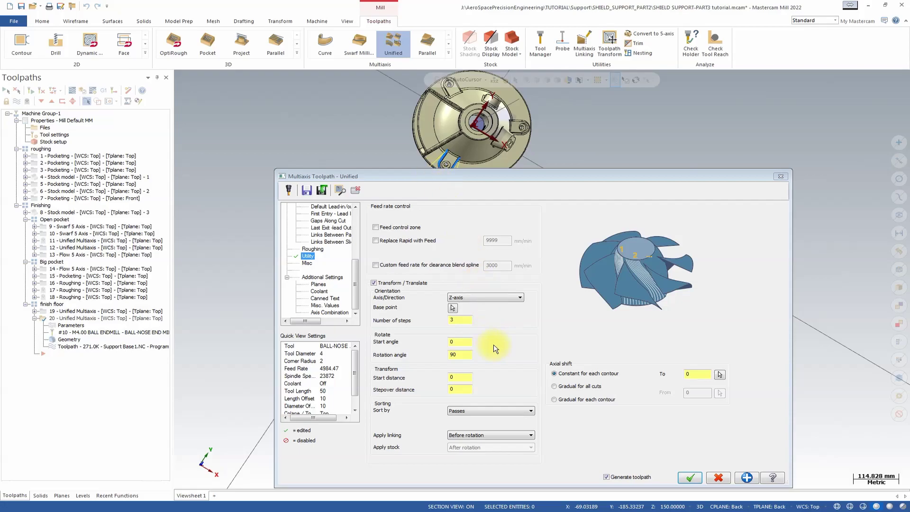
double_click(467, 356)
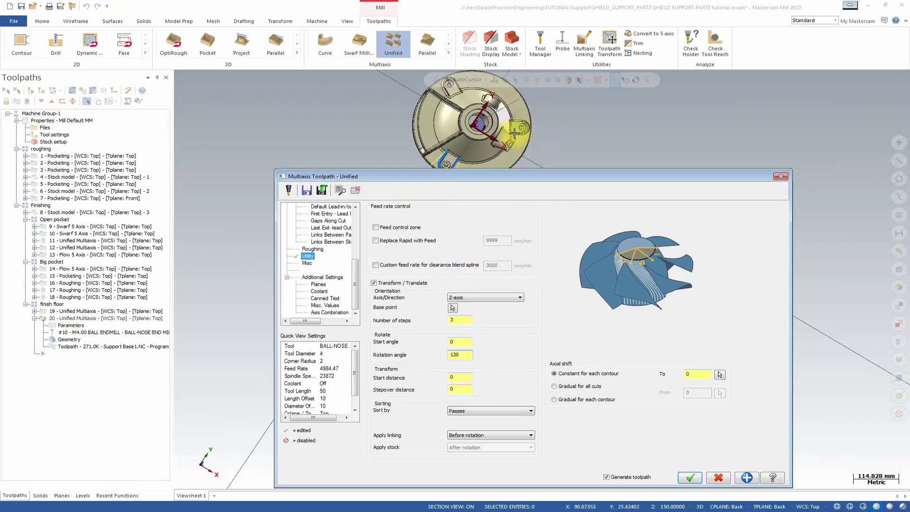
click(475, 415)
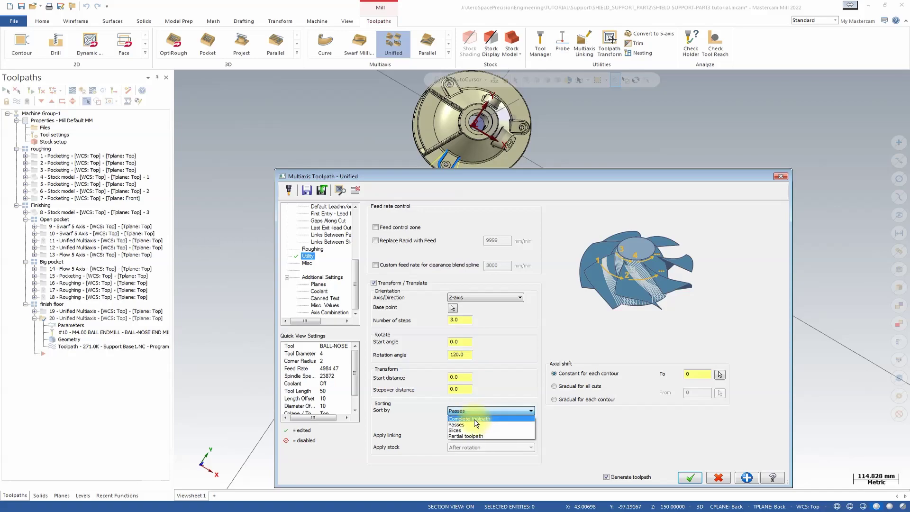
click(479, 419)
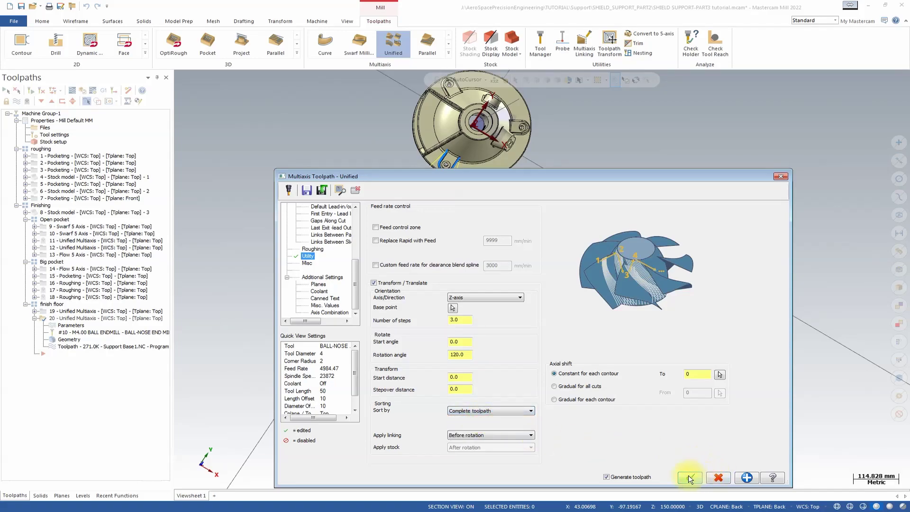
Set the cut pattern's maximum stepover to 0.3 for the lug toolpath
drag(355, 275, 359, 227)
click(314, 241)
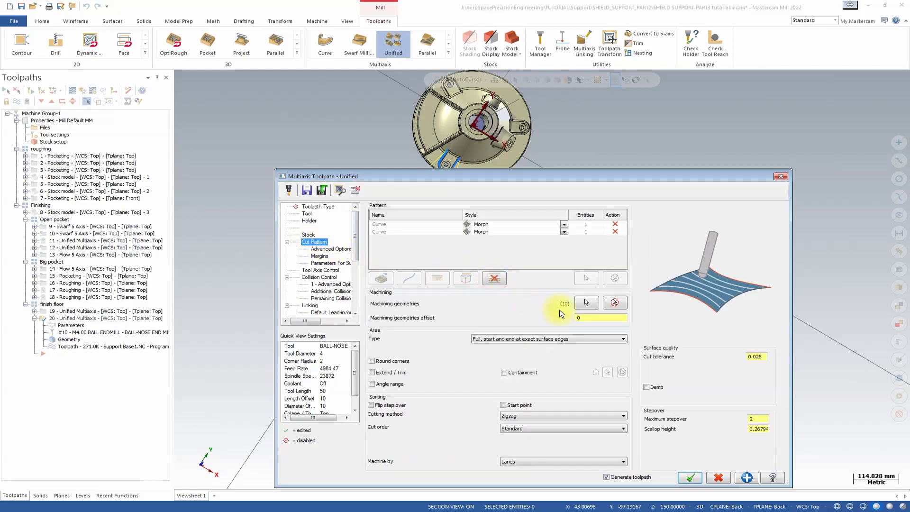
click(759, 419)
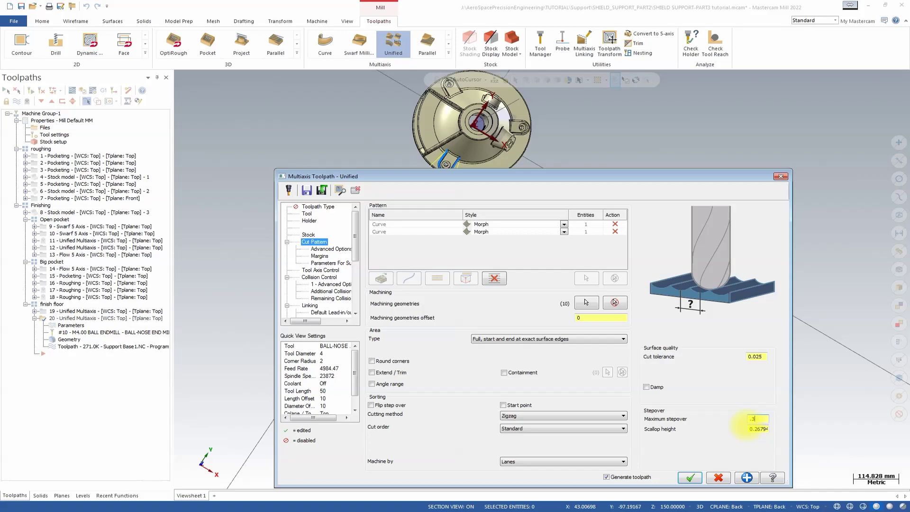
Set the cut tolerance to 0.0025 for operation 20 and regenerate the rotated lug toolpath
click(757, 356)
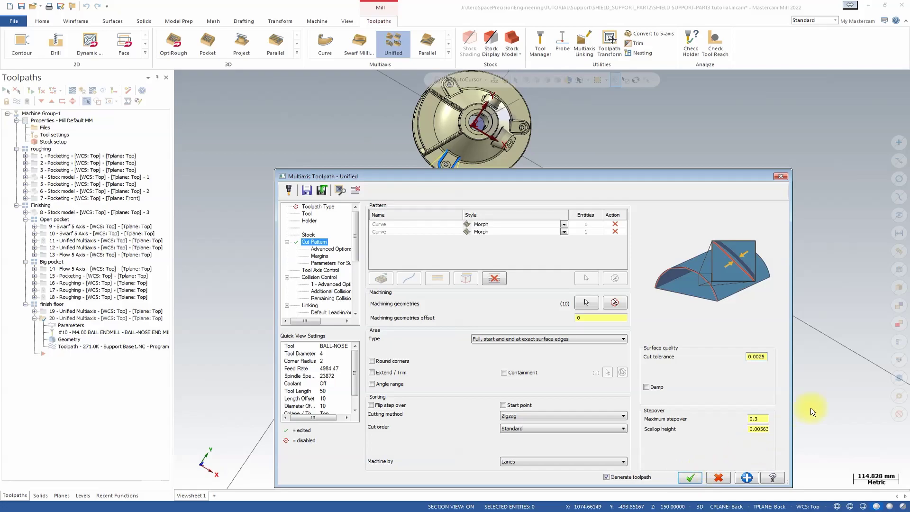
key(Return)
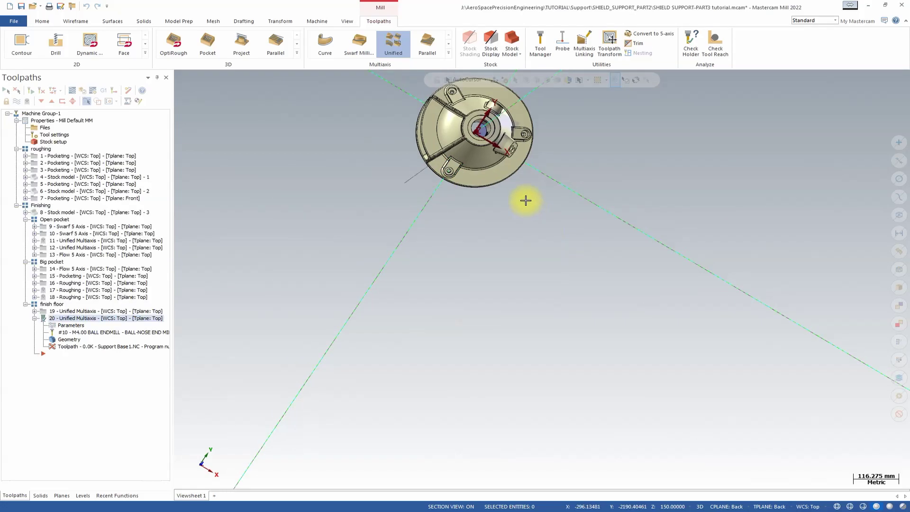
key(alt+7)
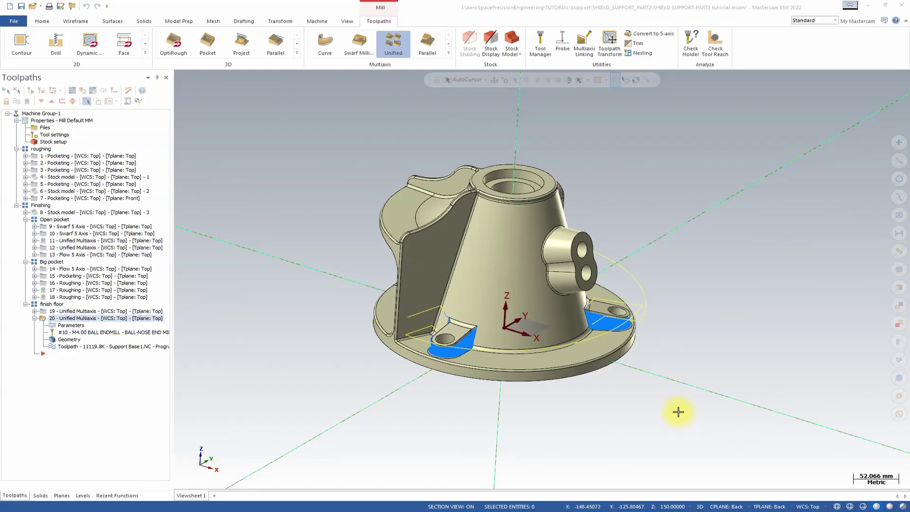
middle_drag(678, 406, 669, 400)
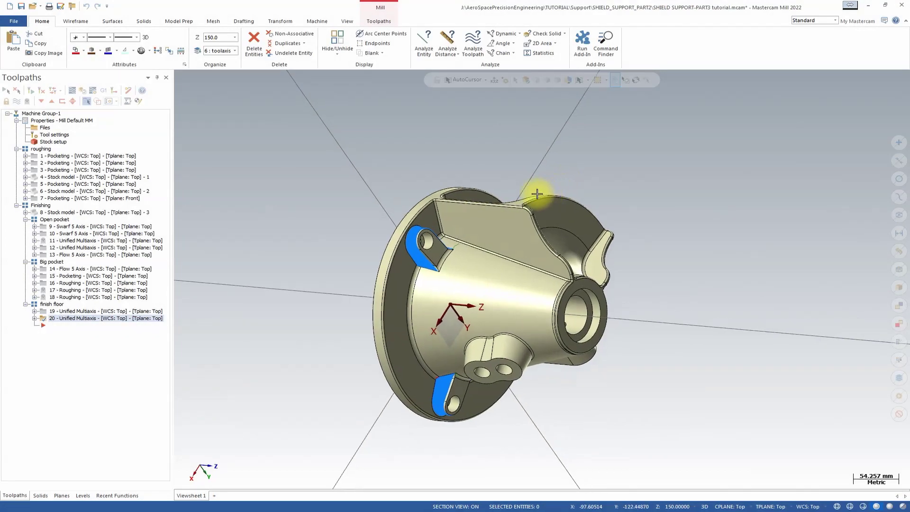
Create a new Unified multiaxis toolpath and select tool 8, the 12mm - 18 deg Taper Form R2/R200/R5
mouse_move(537, 194)
middle_down()
mouse_move(473, 228)
mouse_move(435, 230)
mouse_move(444, 224)
mouse_move(435, 198)
mouse_move(415, 191)
middle_up()
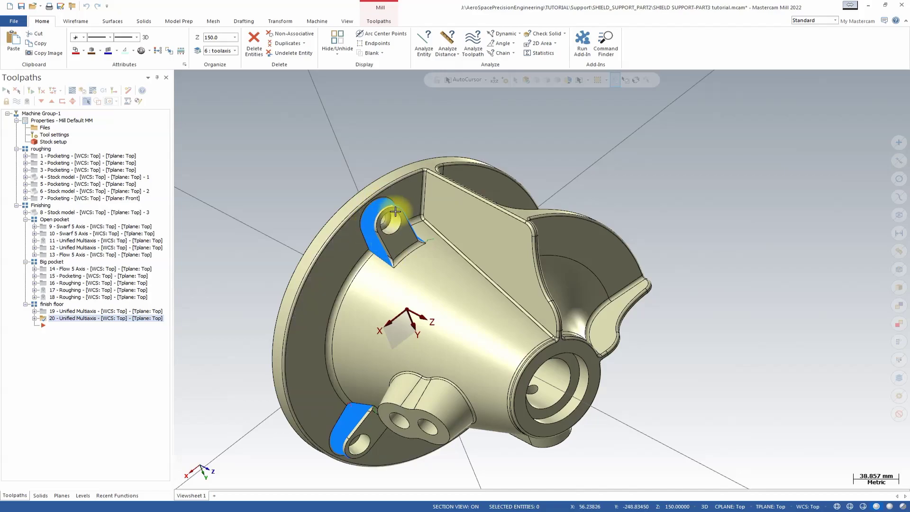
middle_drag(507, 260, 508, 261)
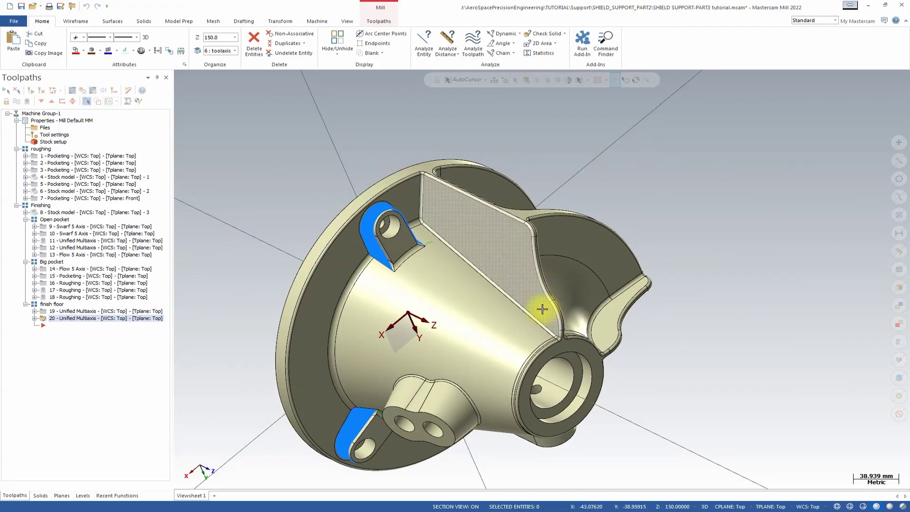
middle_drag(419, 200, 592, 326)
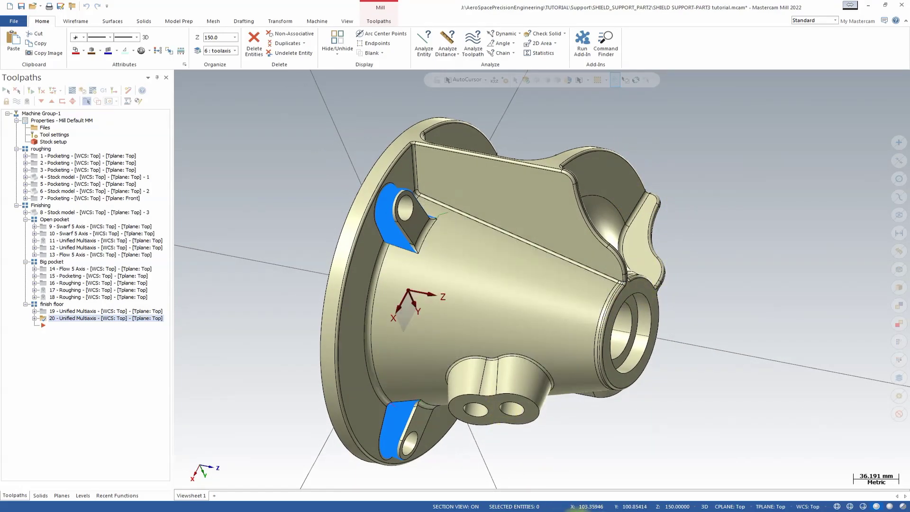
middle_drag(657, 253, 636, 209)
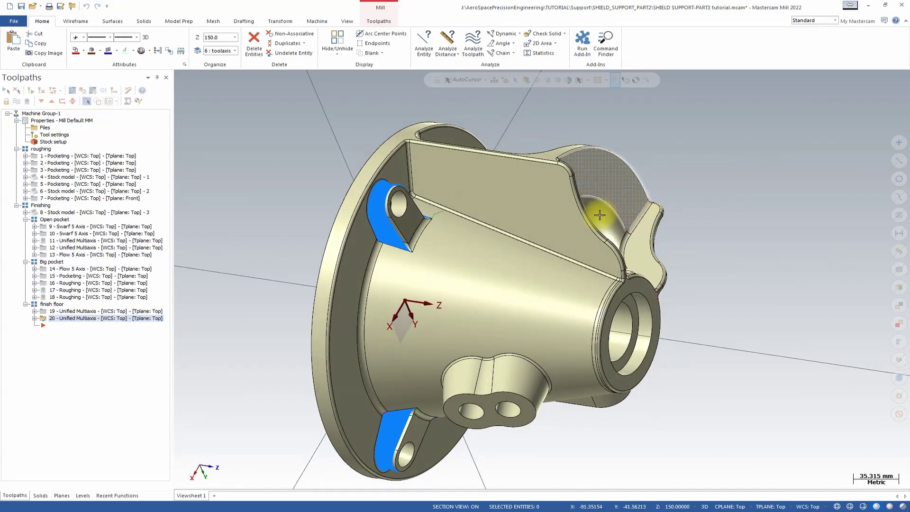
click(379, 20)
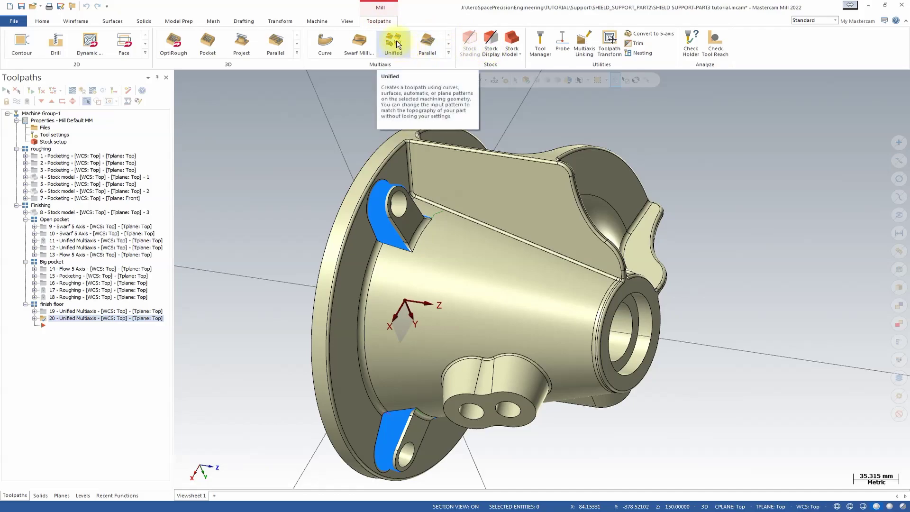
click(395, 41)
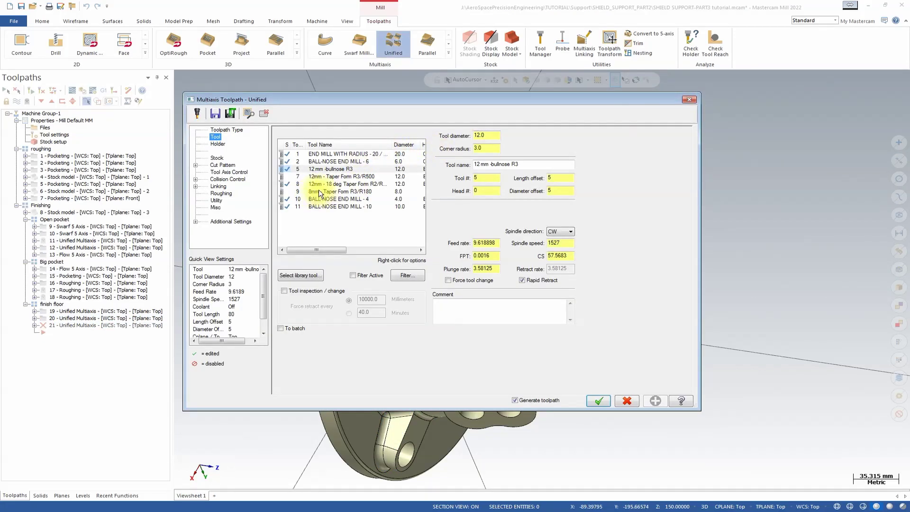
click(312, 184)
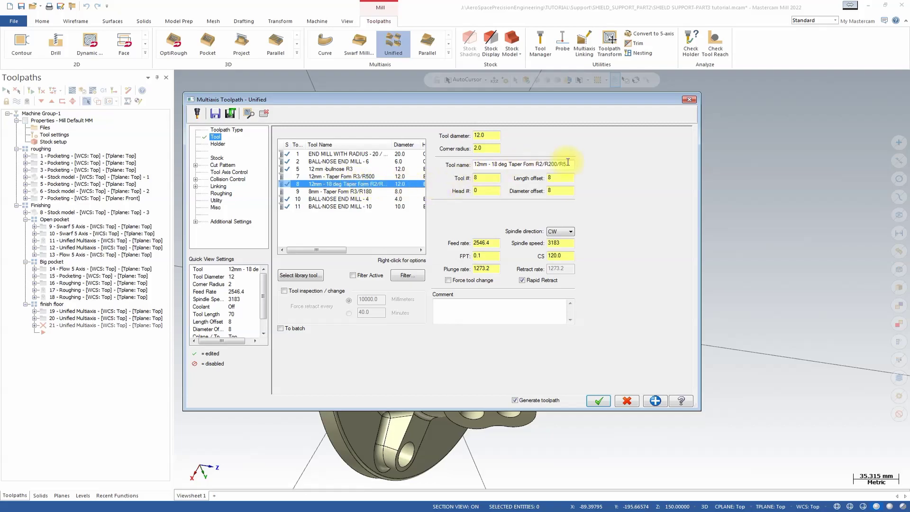
click(546, 163)
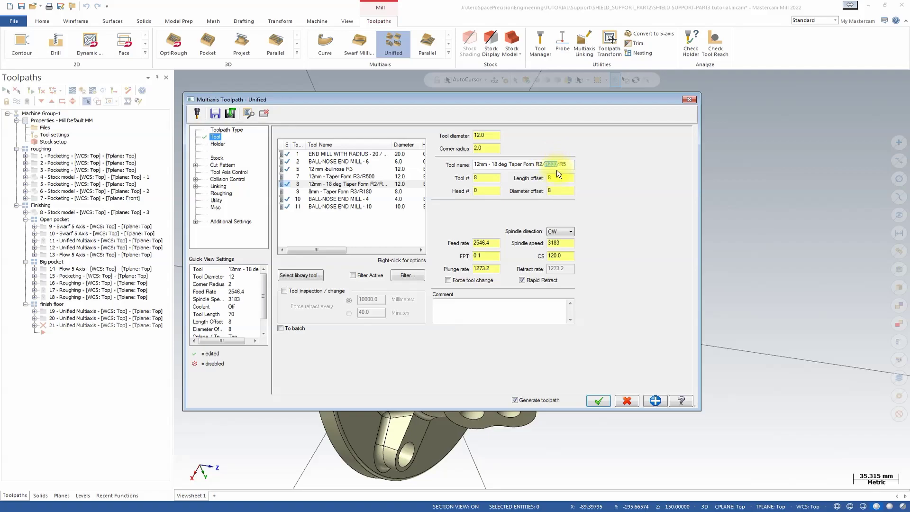
click(326, 182)
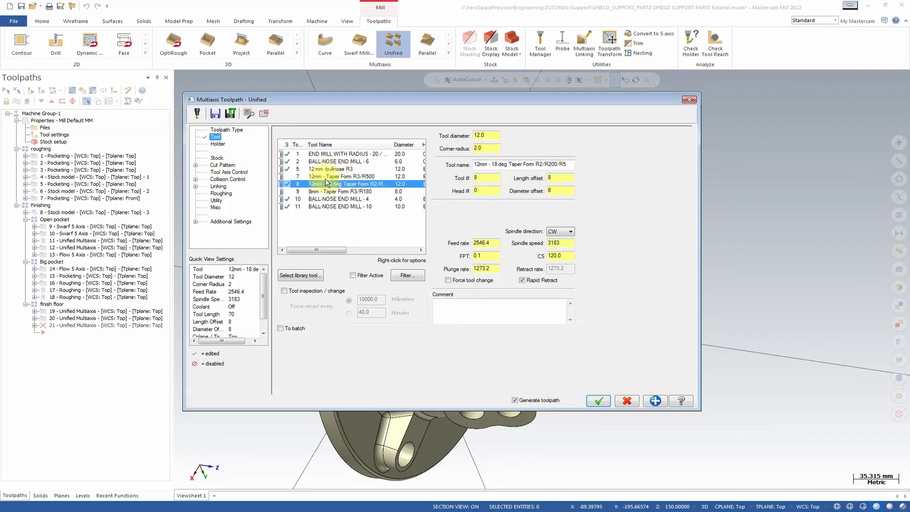
Add two curve entries with the Morph style to the new operation's cut pattern
click(216, 158)
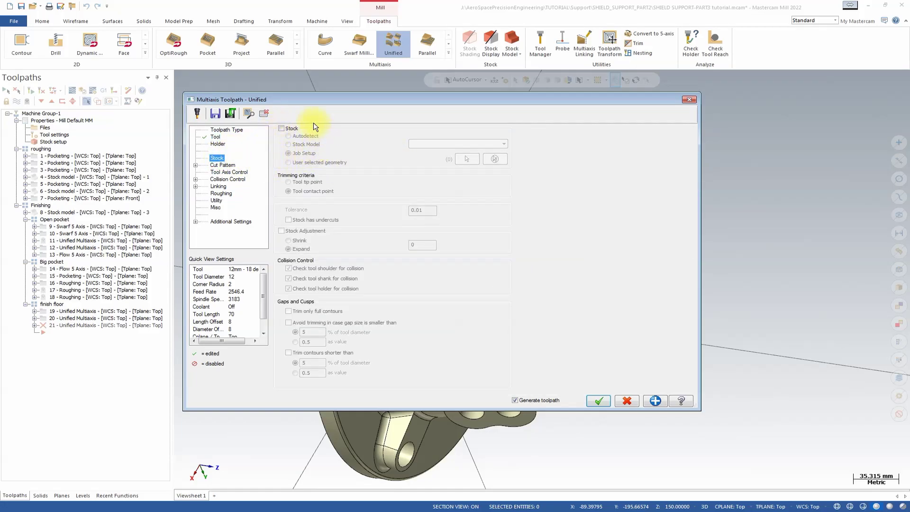
click(219, 166)
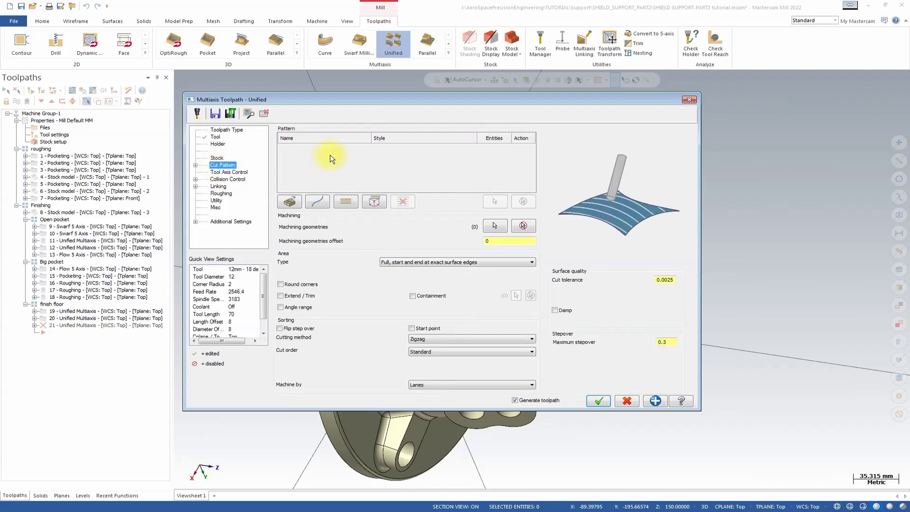
click(317, 200)
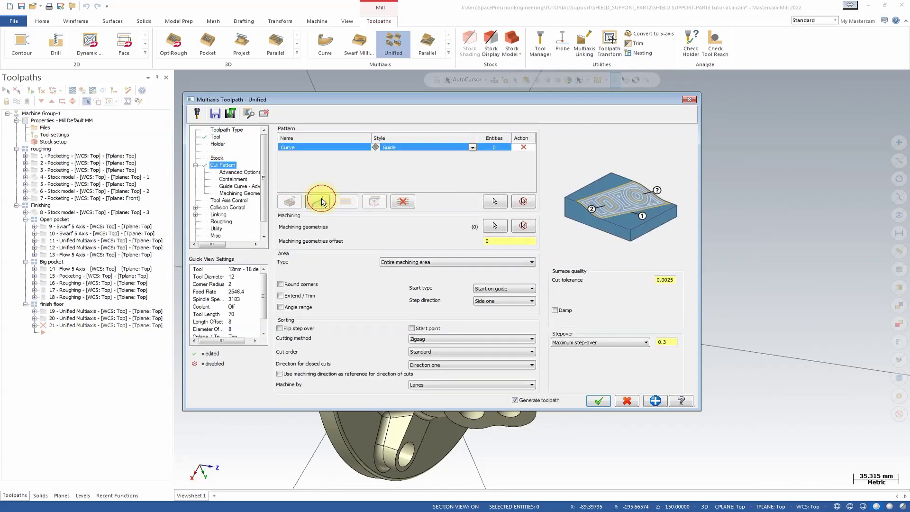
click(318, 200)
click(443, 148)
click(439, 154)
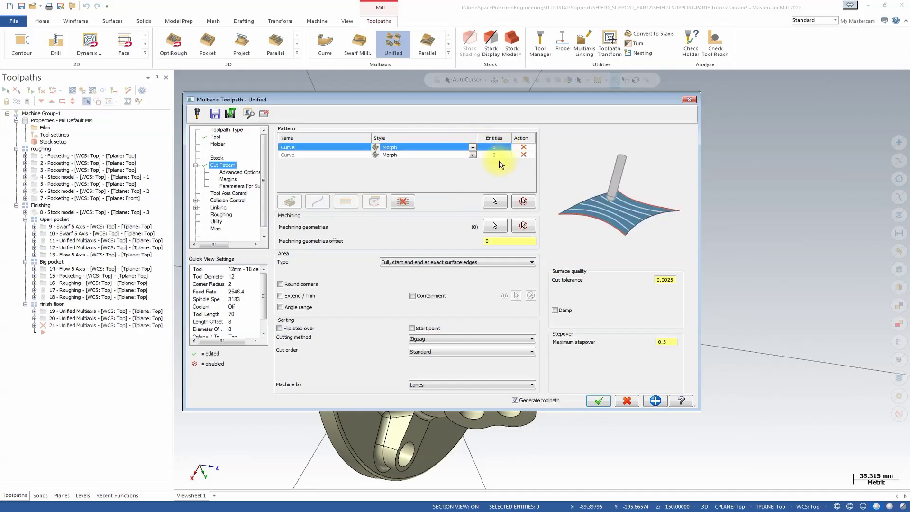
Assign the flat rib wall's outer straight edge to the first Morph curve and its edge along the cone to the second
click(493, 202)
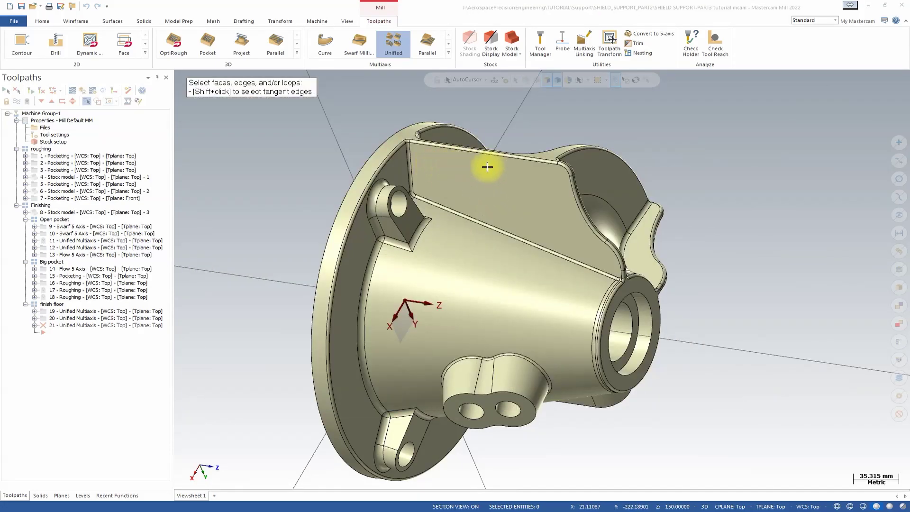
click(546, 167)
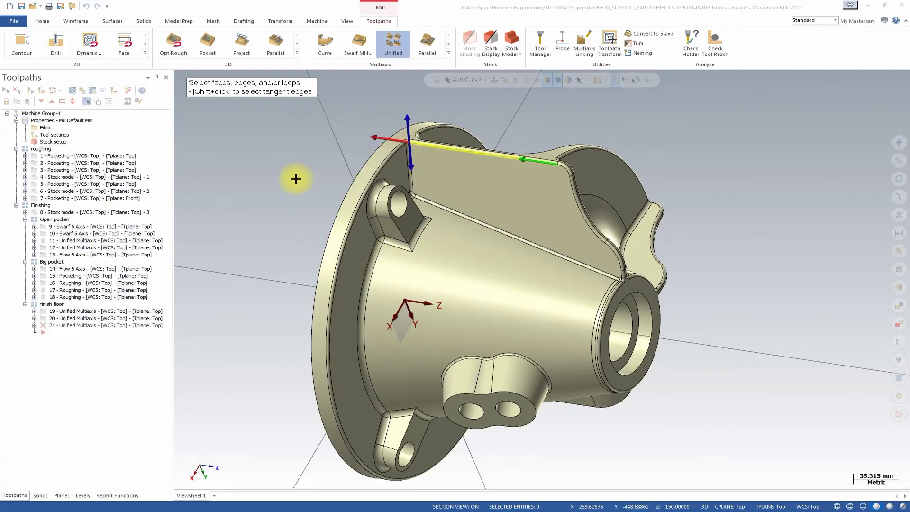
key(Return)
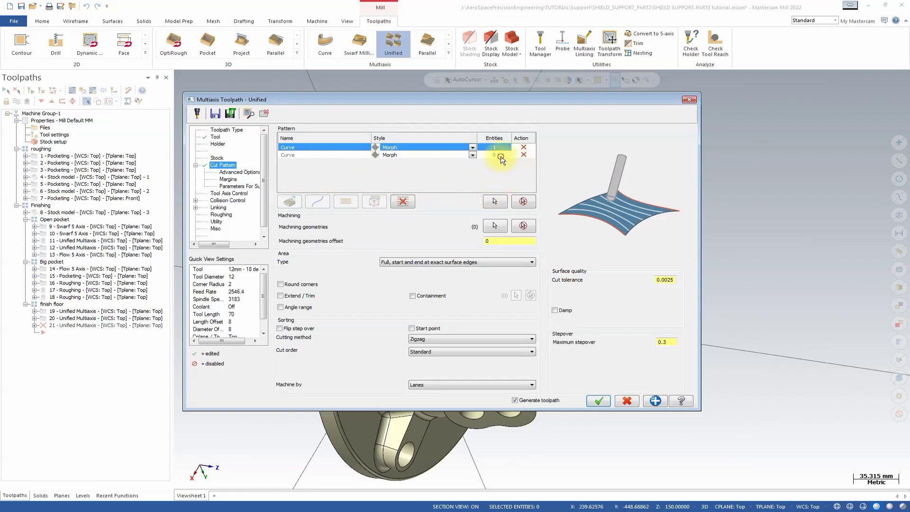
click(298, 156)
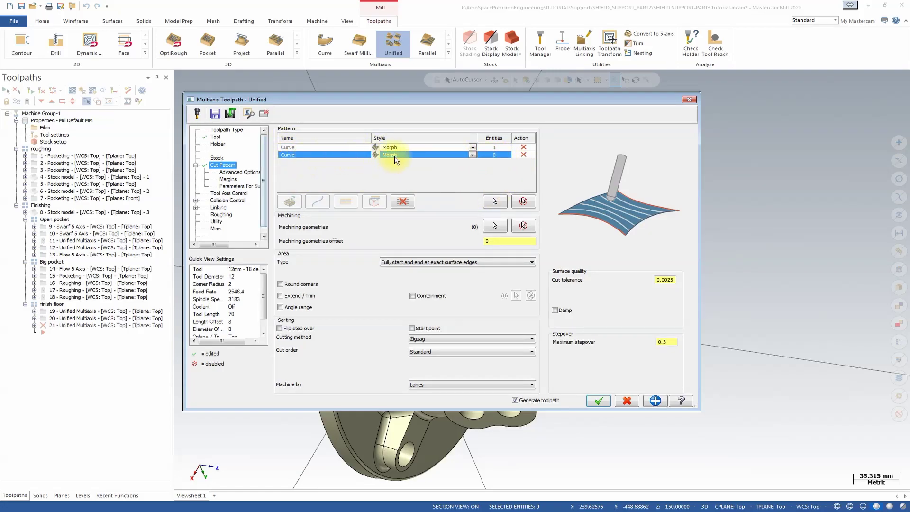
click(496, 201)
click(598, 269)
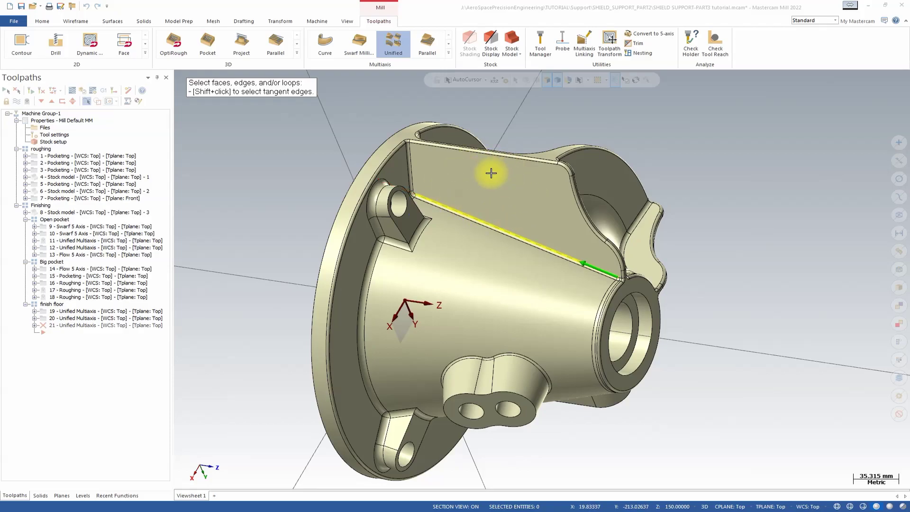
key(Return)
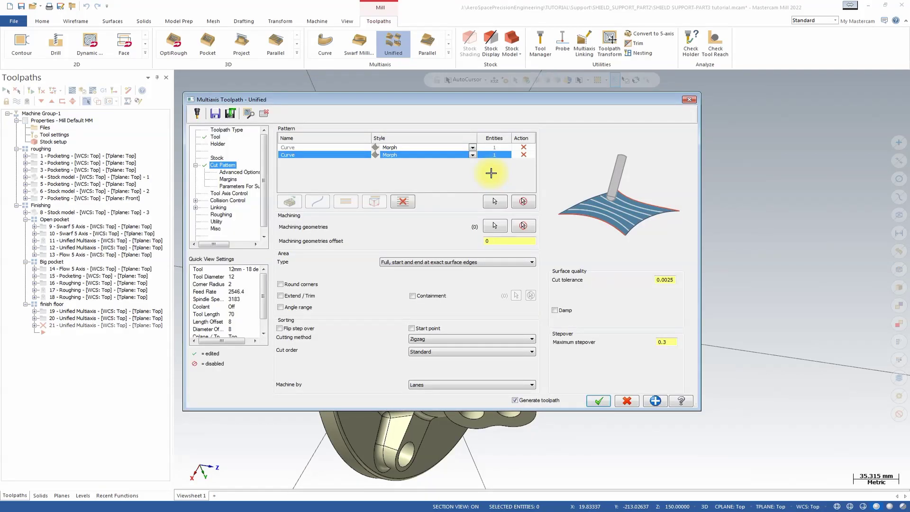
Select the flat rib wall face as machining geometry and set the maximum stepover to 4
click(493, 228)
click(529, 194)
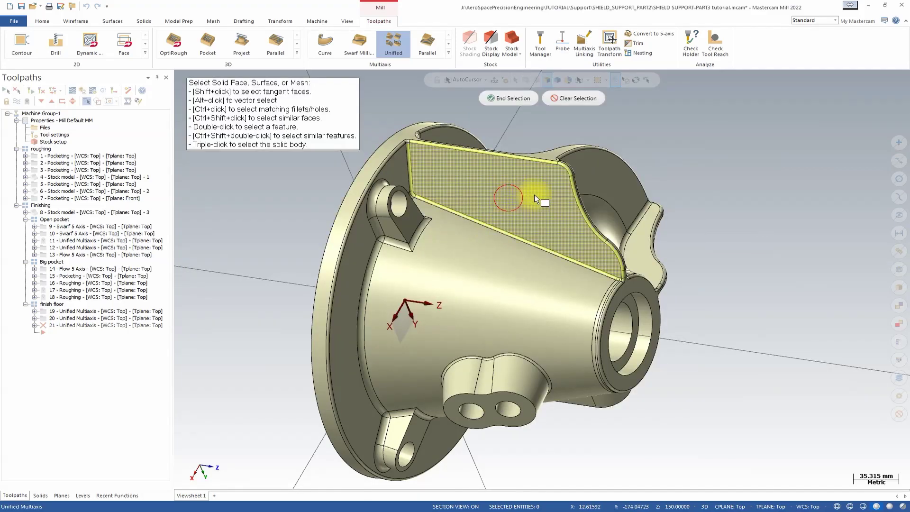
click(507, 98)
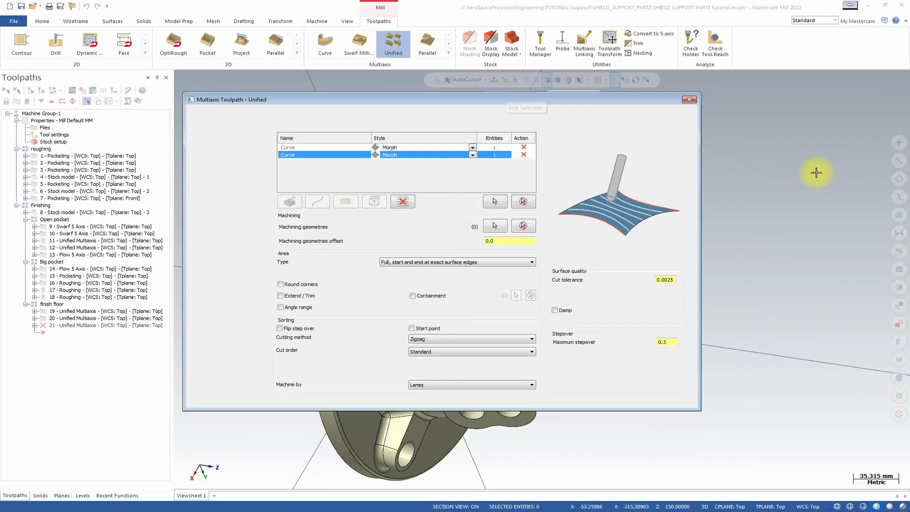
click(672, 342)
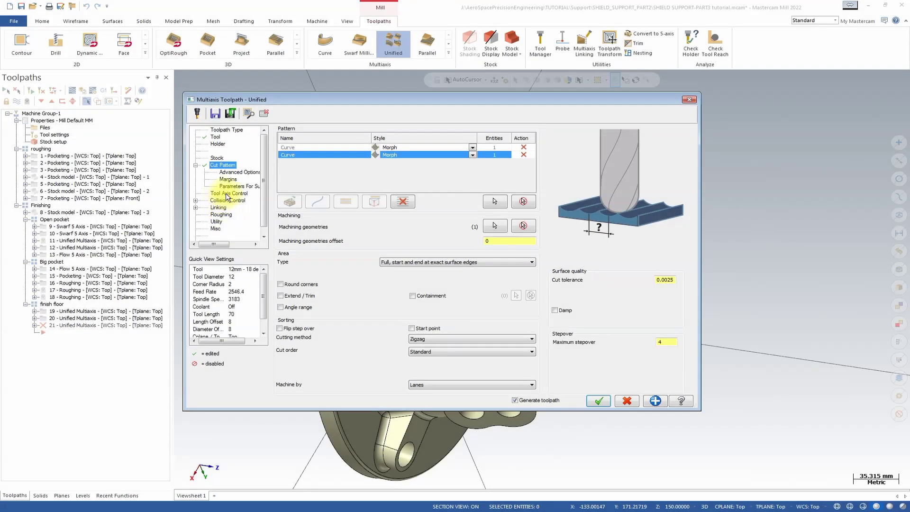
Set the new toolpath's tool axis control to Surface with tilt
click(225, 193)
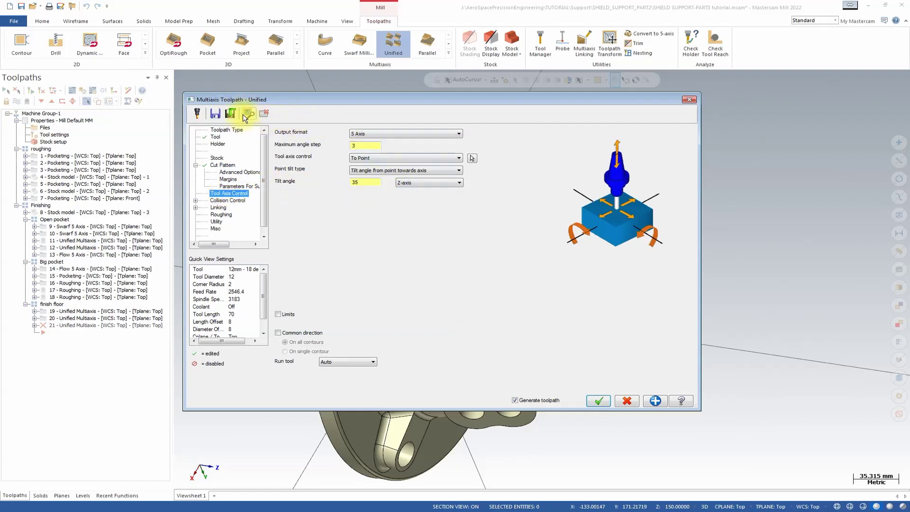
click(458, 158)
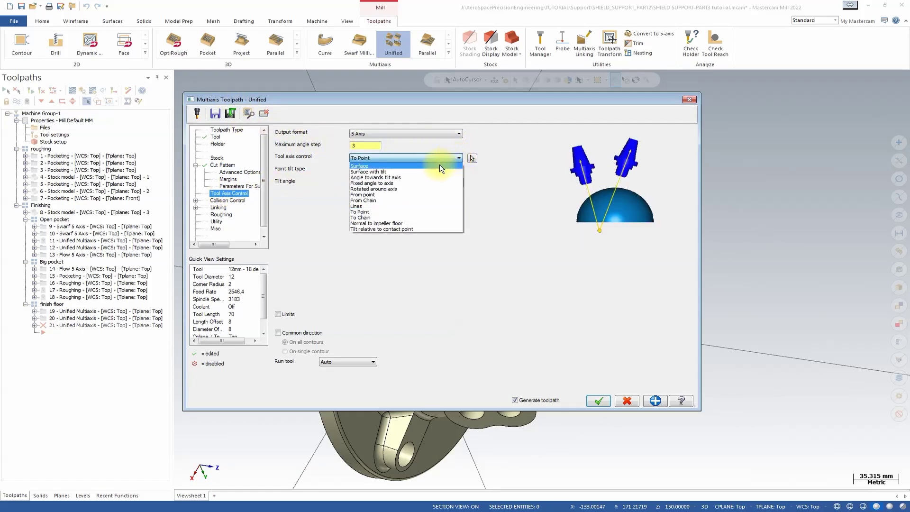
click(426, 172)
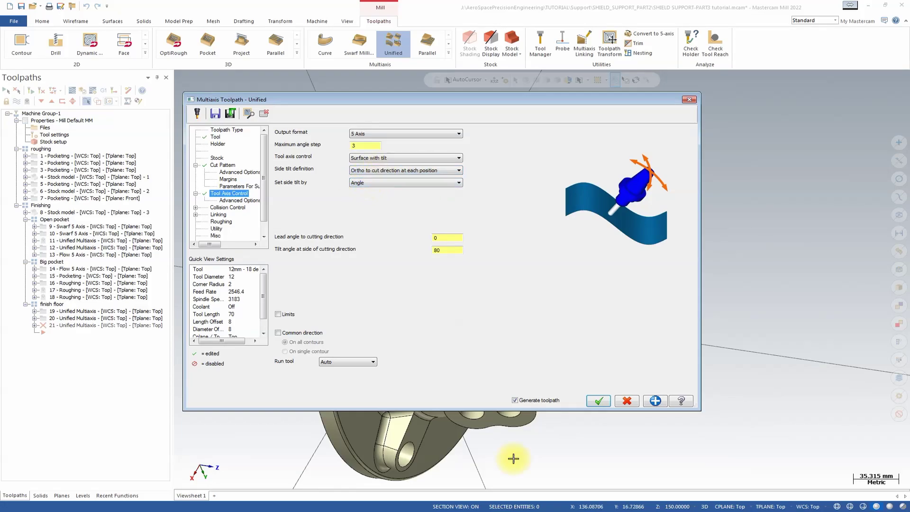
Consult the step_over.png comparison of conventional and new machining strategies, and review the selected taper tool's definition
click(562, 503)
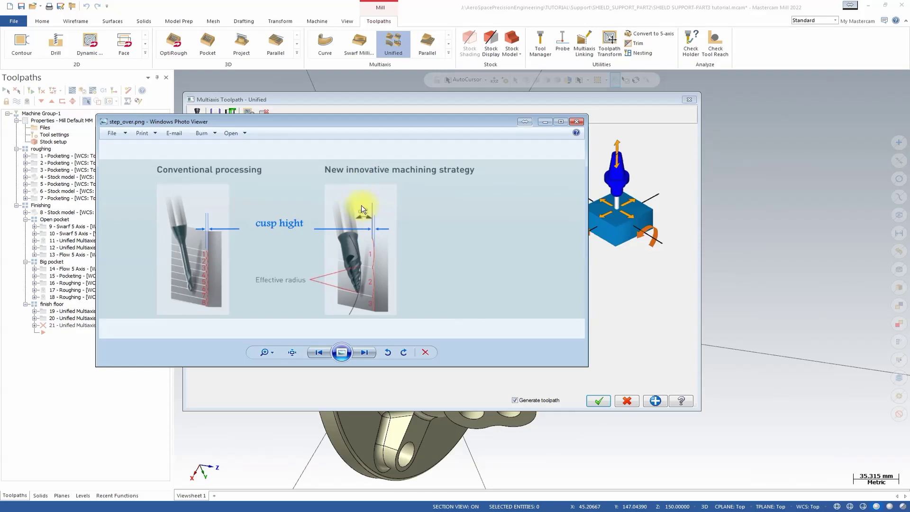
click(576, 122)
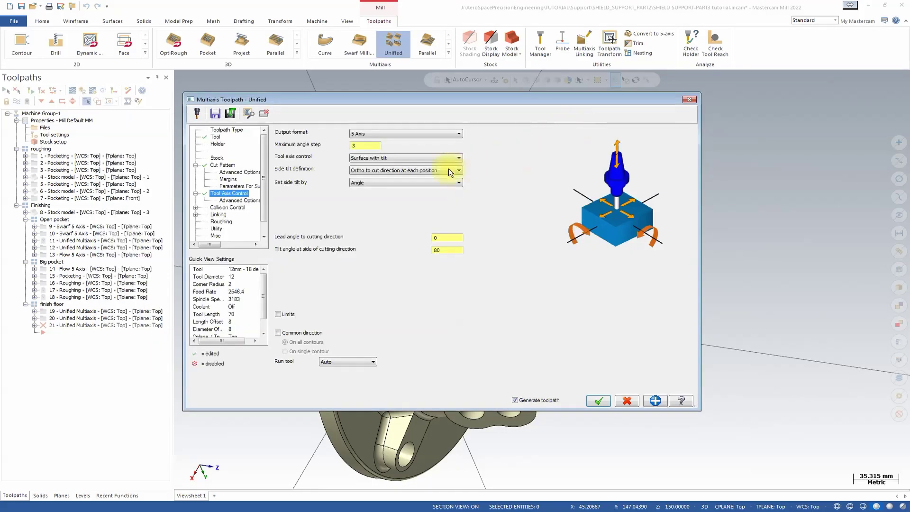
click(216, 137)
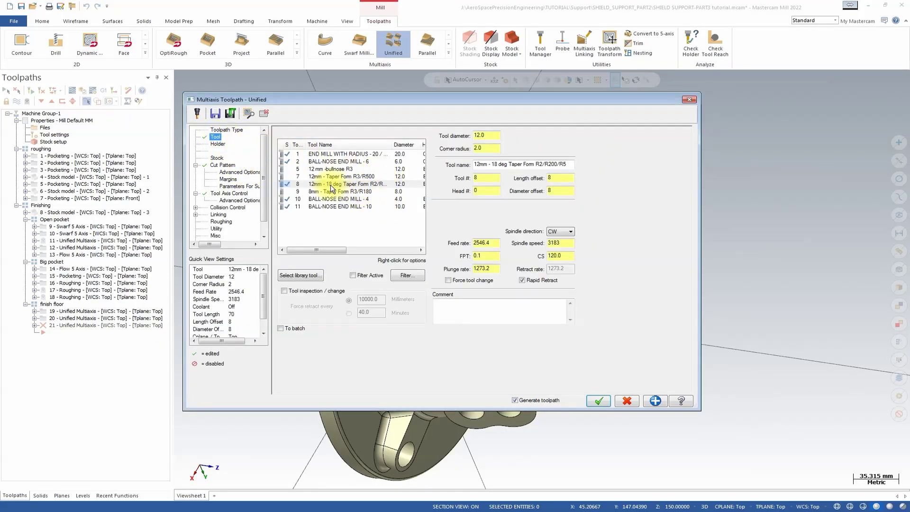
Set the tilt angle at side of cutting direction to 90-18 and consult the a2 angle sign.png reference
click(230, 194)
click(450, 248)
double_click(449, 250)
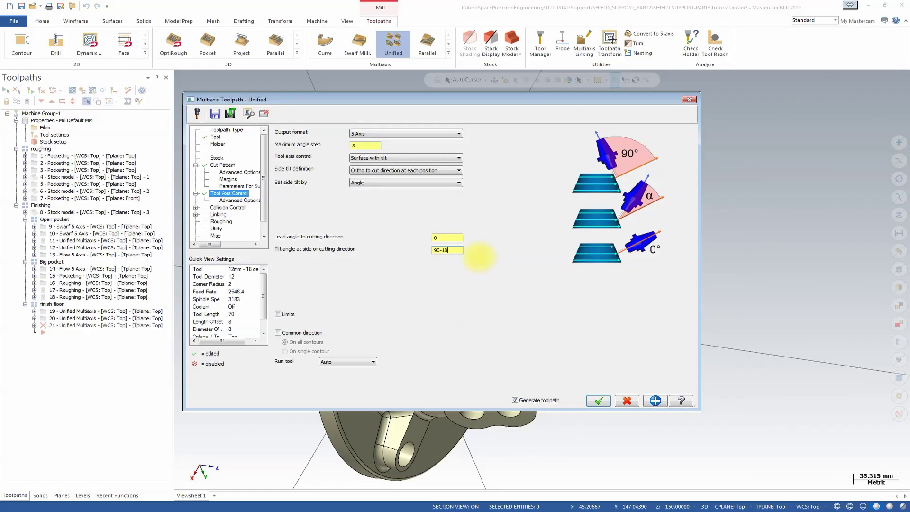
key(alt+Tab)
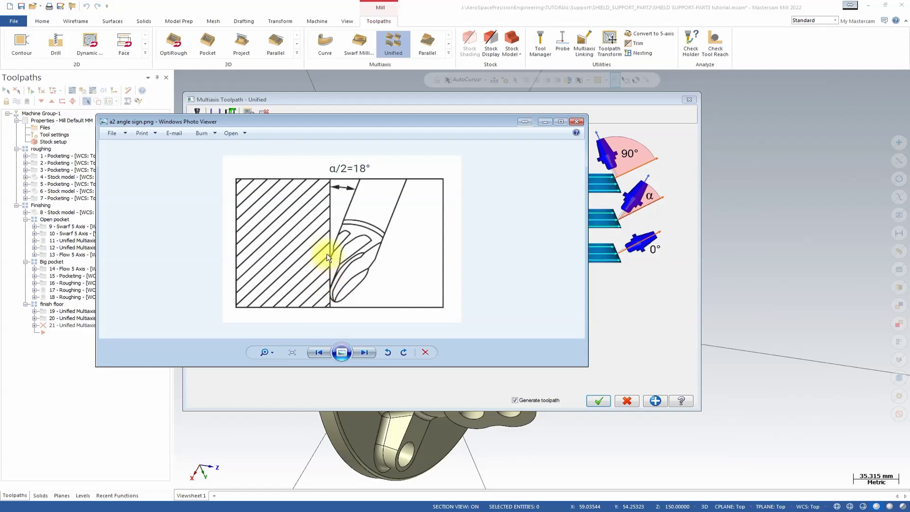
click(574, 123)
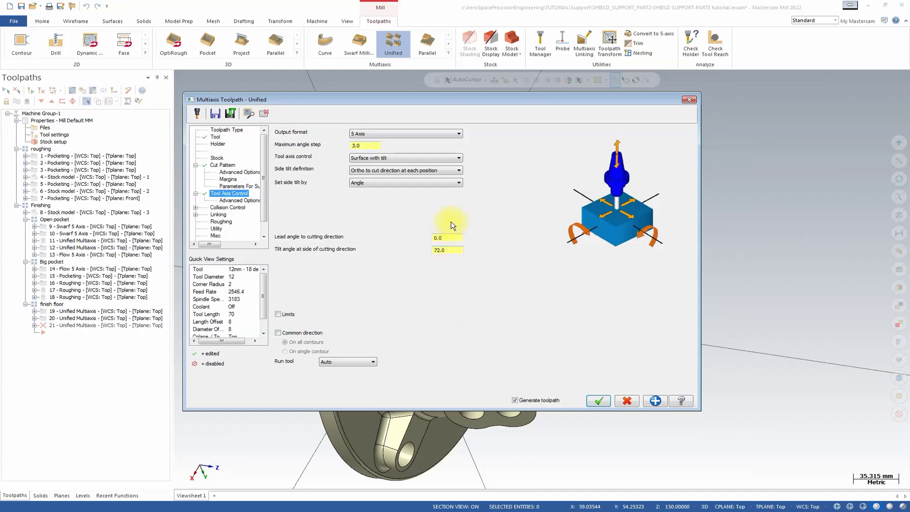
Preview the unified toolpath with the tilted tool axis and inspect the passes on the rib wall
middle_drag(755, 260, 760, 262)
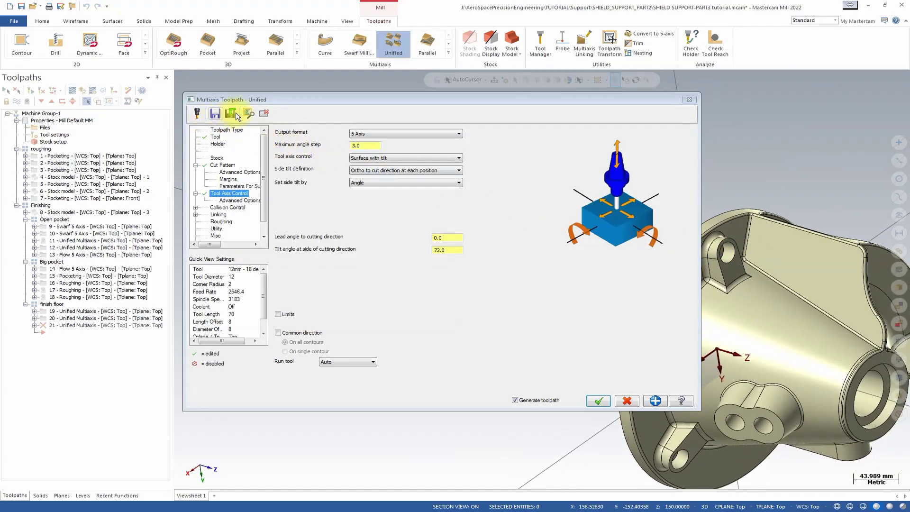
click(250, 111)
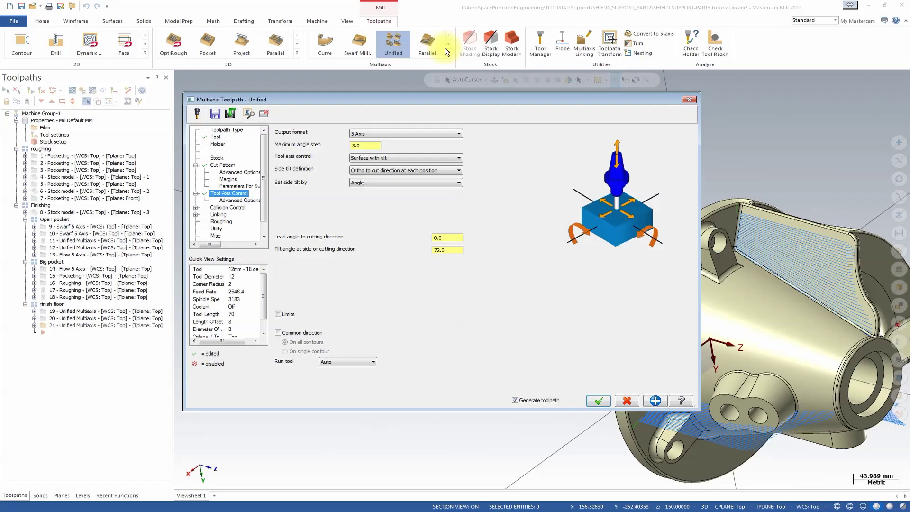
middle_drag(749, 147, 829, 193)
scroll(831, 206, up, 2)
scroll(841, 206, up, 1)
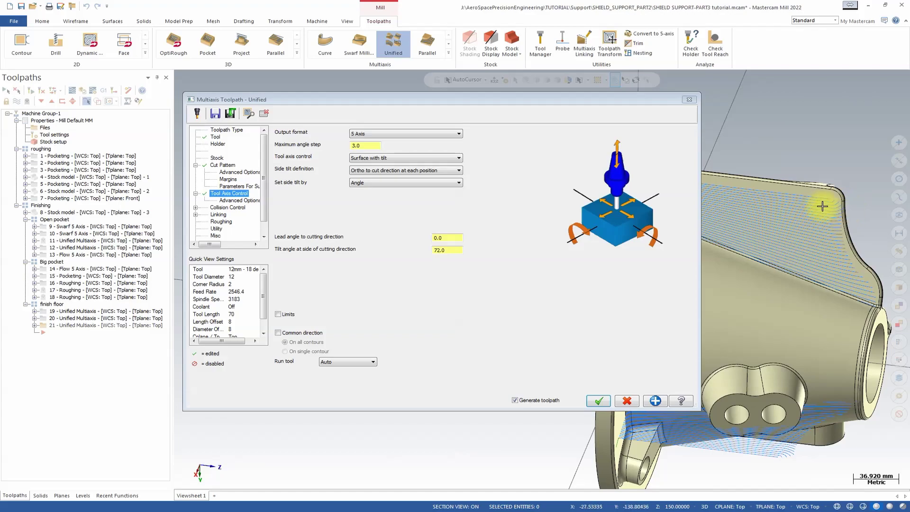
middle_drag(869, 264, 175, 142)
Enable Extend / Trim in the cut pattern and set the cutting method to One way
click(214, 166)
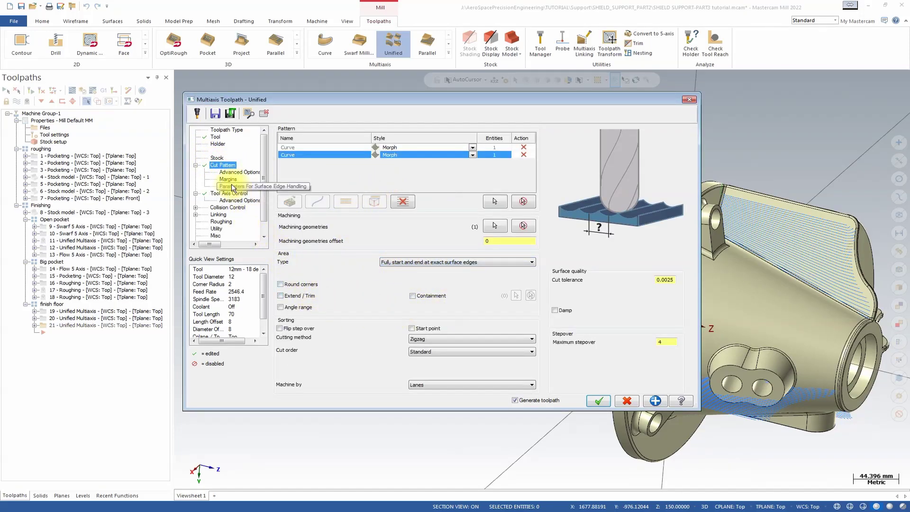
click(280, 296)
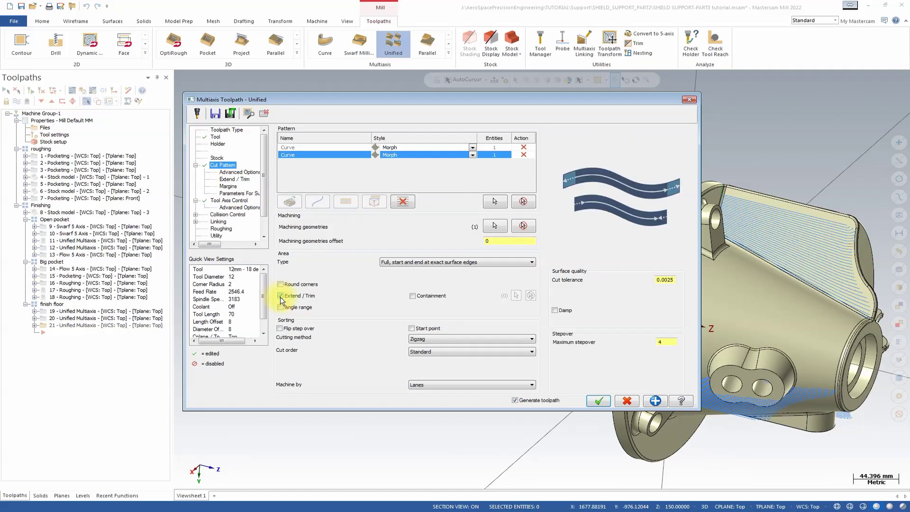
click(464, 339)
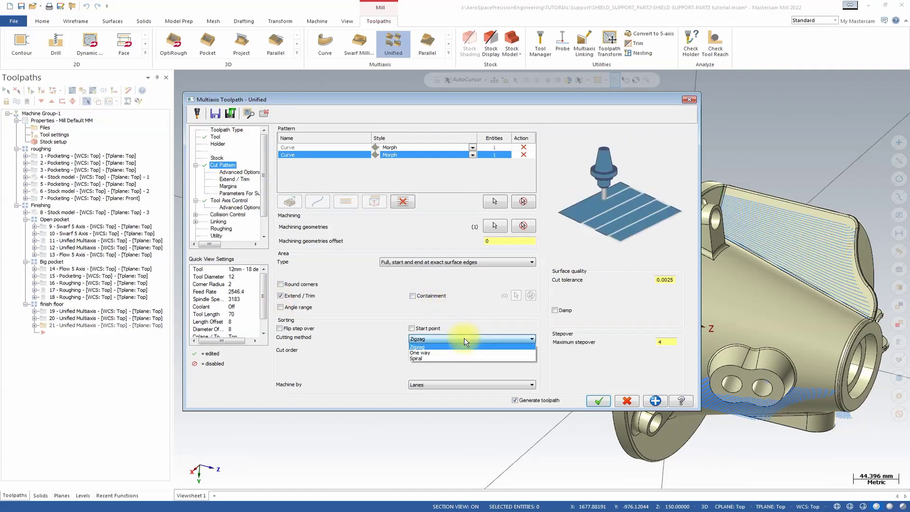
click(462, 351)
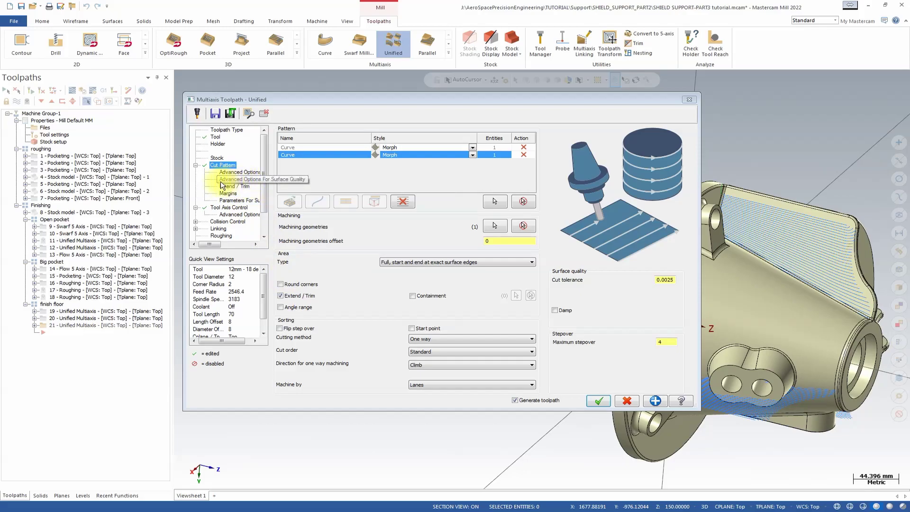
Set the tangential extension at the start of the cuts to a value of 5, and check the surface edge handling and margins settings
click(233, 187)
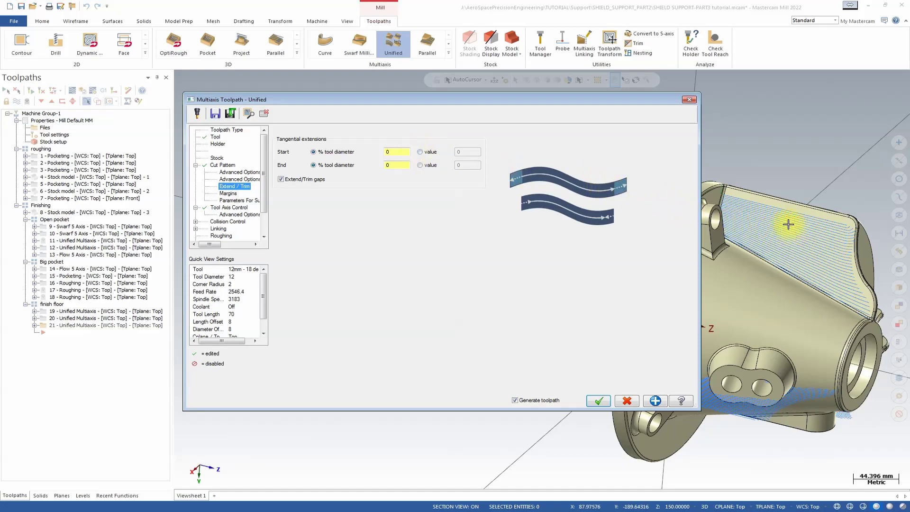
click(420, 152)
click(467, 152)
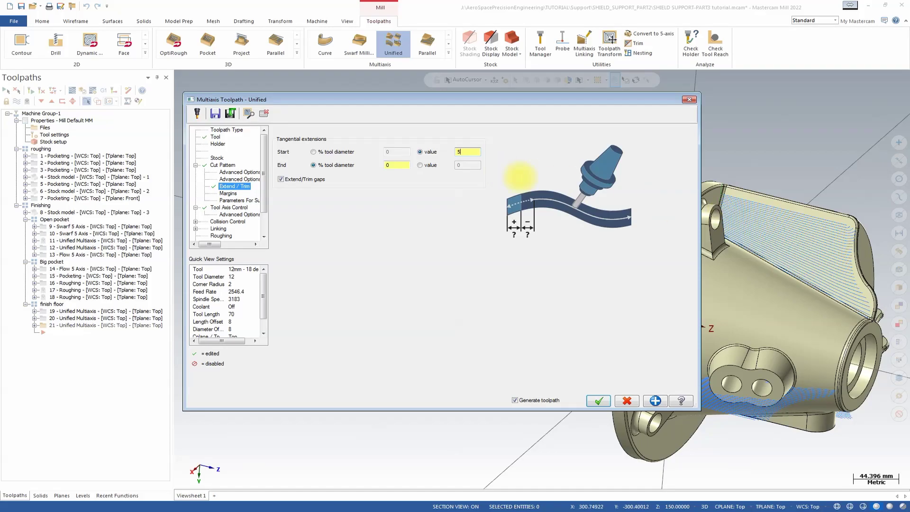
click(234, 201)
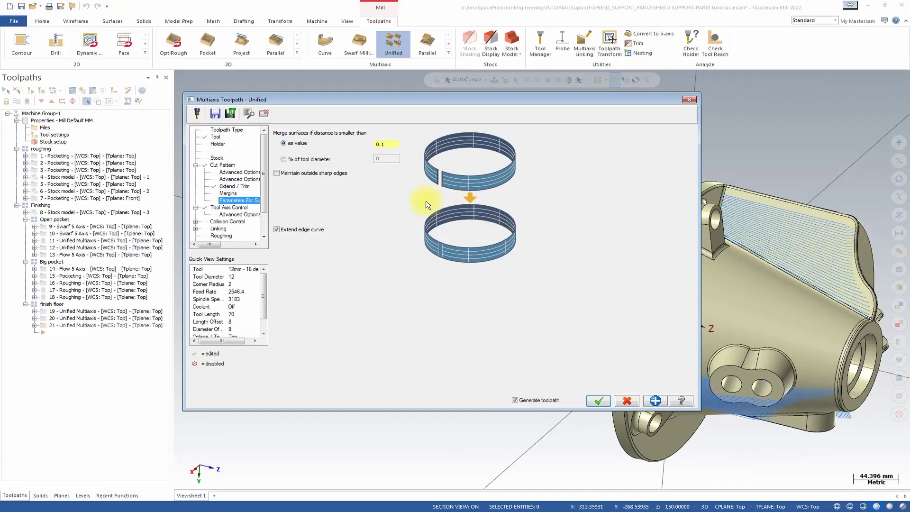
click(229, 193)
click(236, 187)
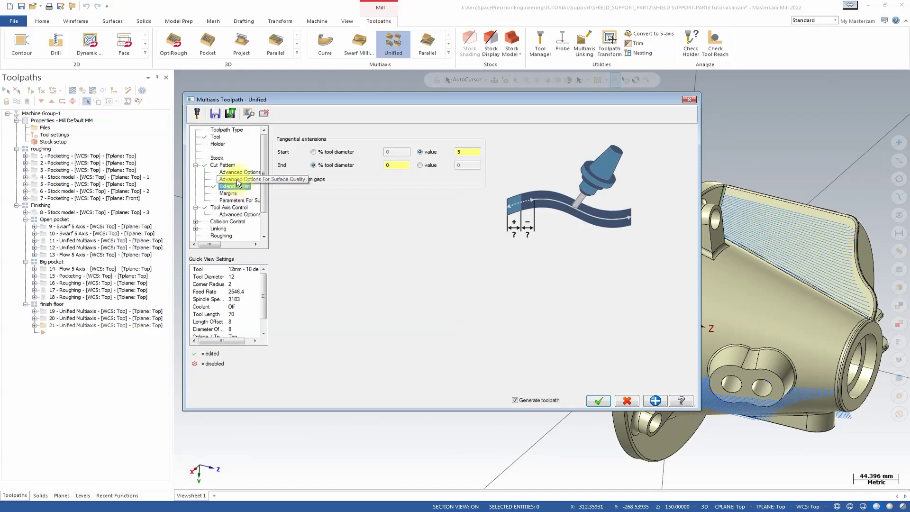
Set the step over calculation method to Approximate in the advanced surface quality options
click(237, 180)
click(401, 140)
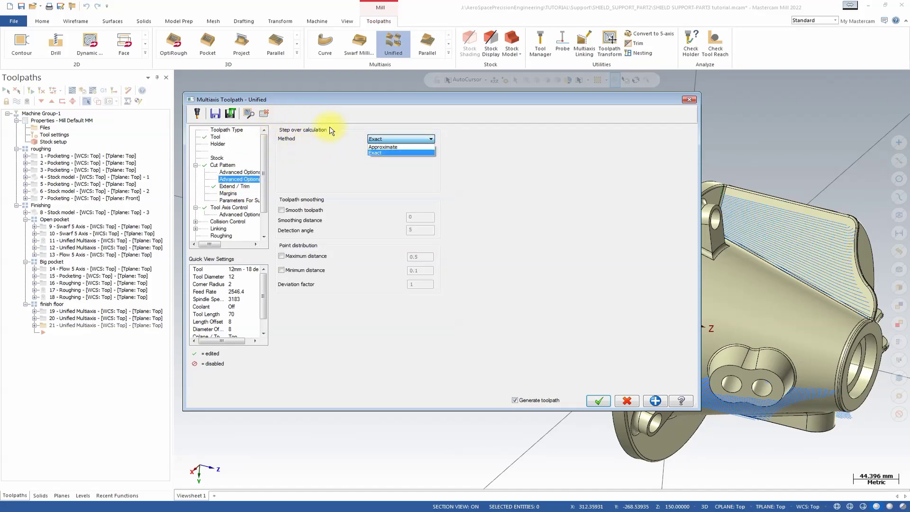
click(405, 148)
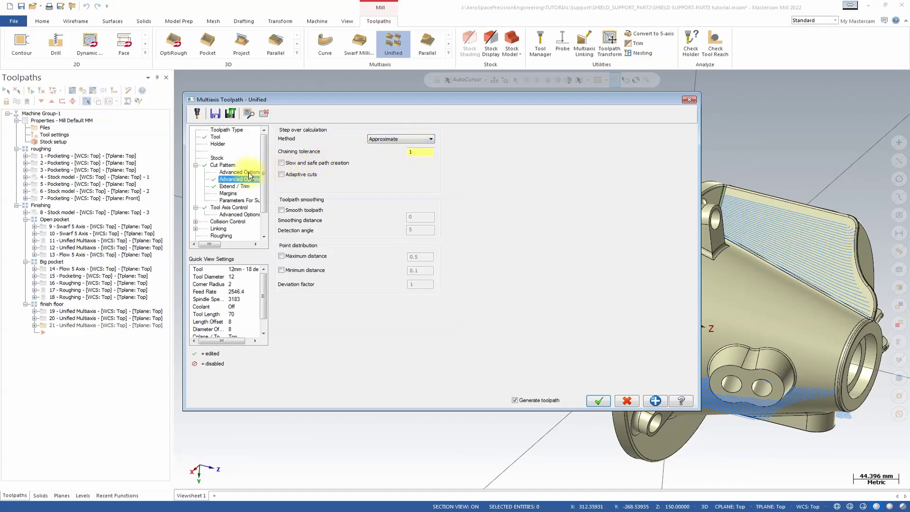
Set the cut tolerance to 0.01 and regenerate the toolpath preview
click(223, 165)
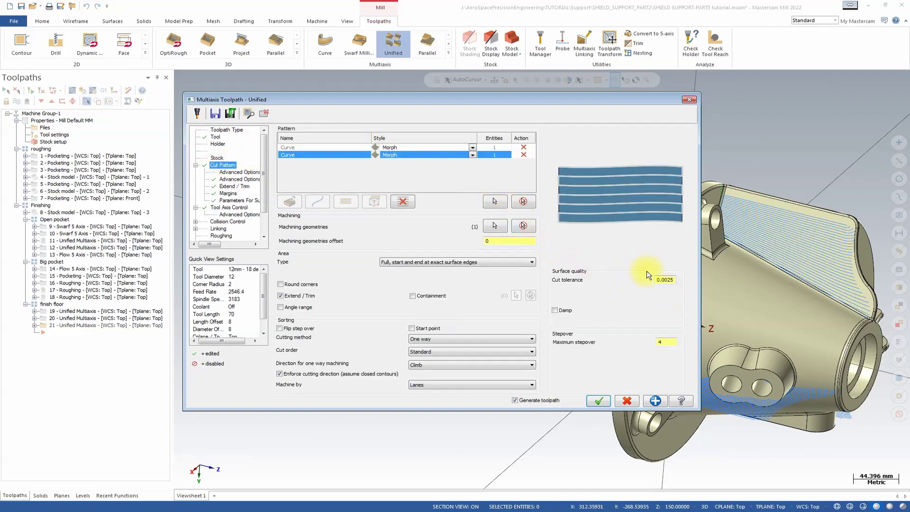
double_click(669, 281)
text(0.01)
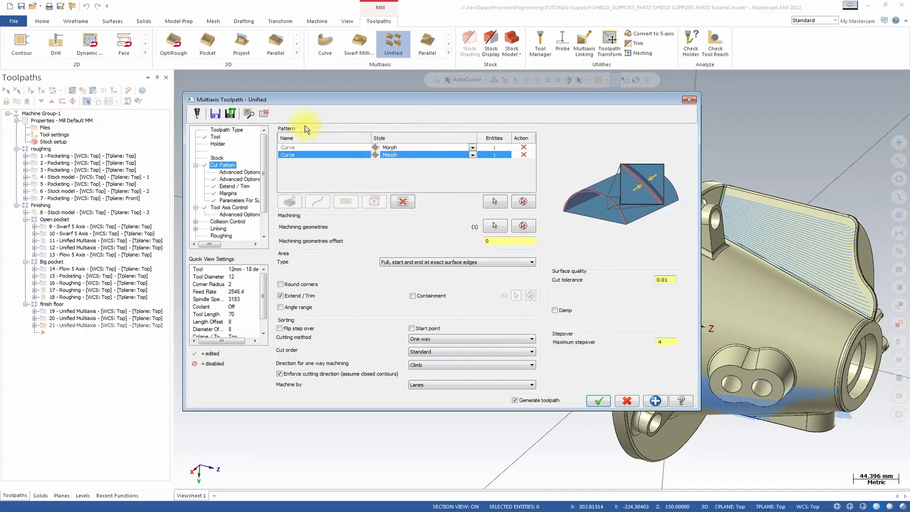
click(249, 112)
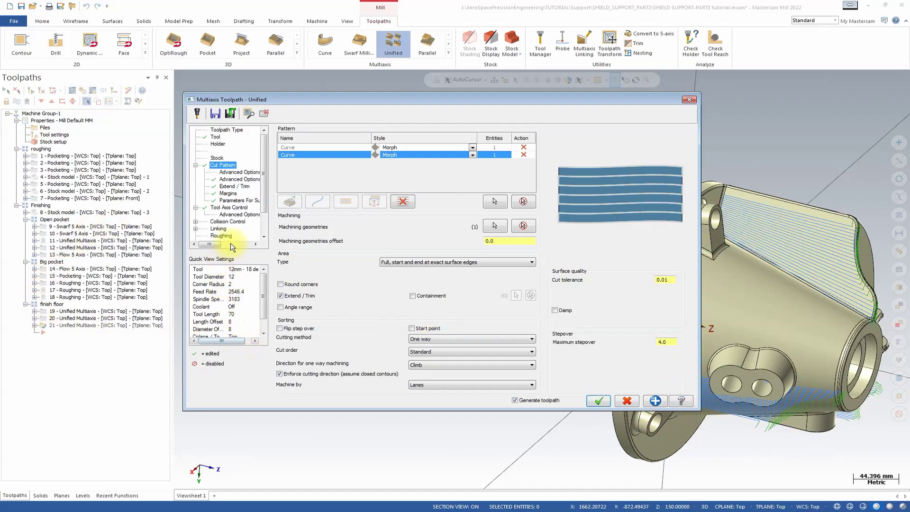
Turn off Transform / Translate for the toolpath, regenerate the preview and inspect the passes on the rib wall
scroll(247, 208, down, 2)
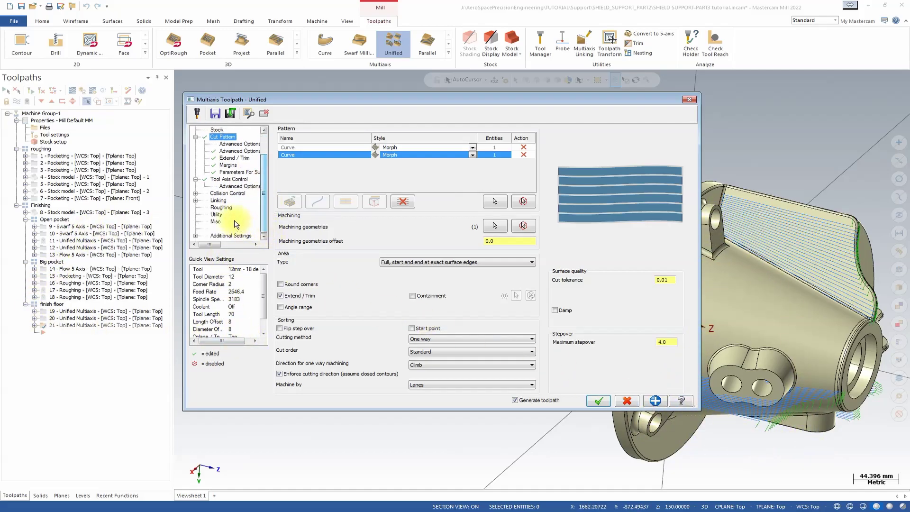
click(217, 214)
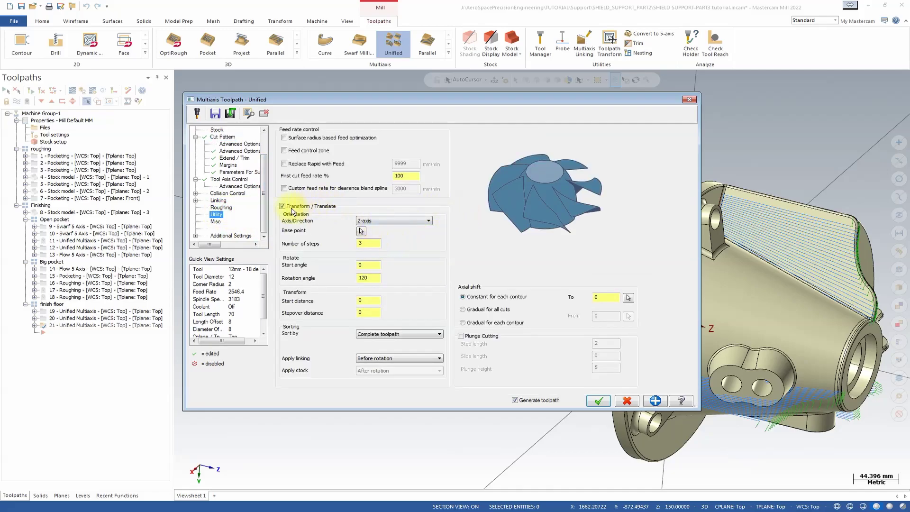
click(283, 207)
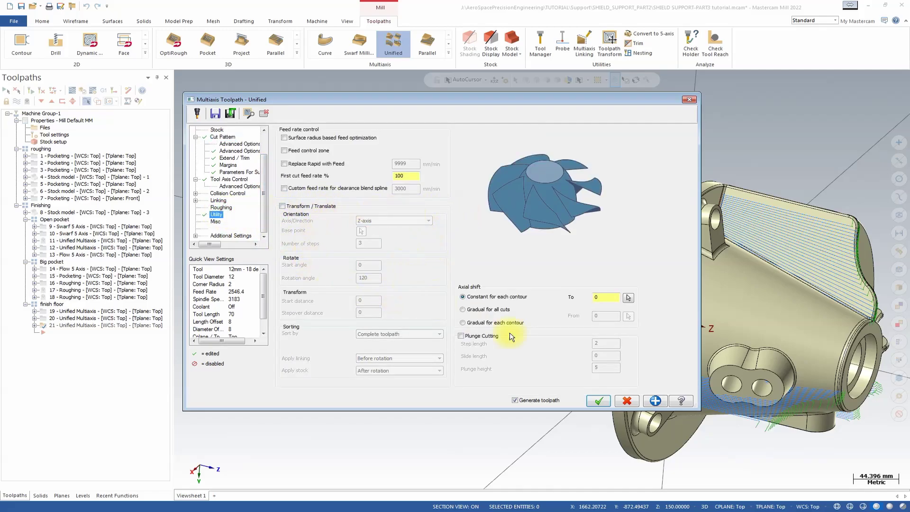
click(230, 144)
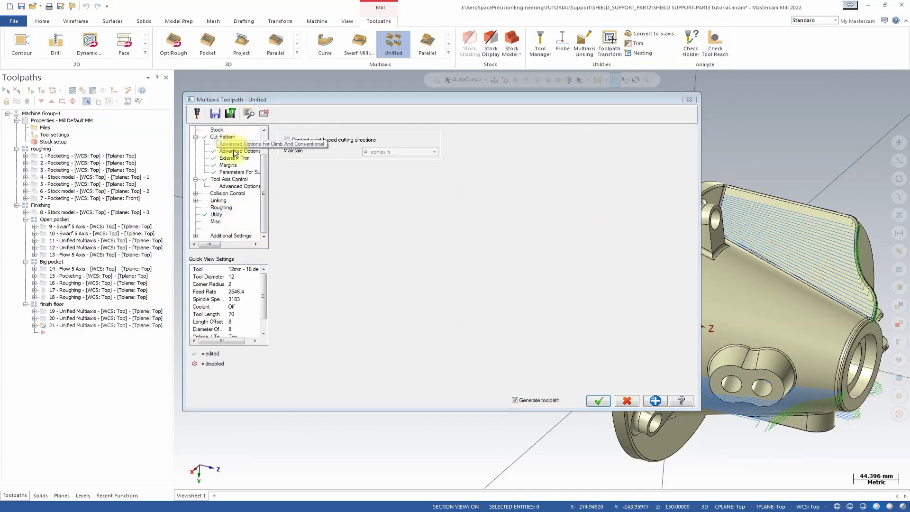
click(223, 137)
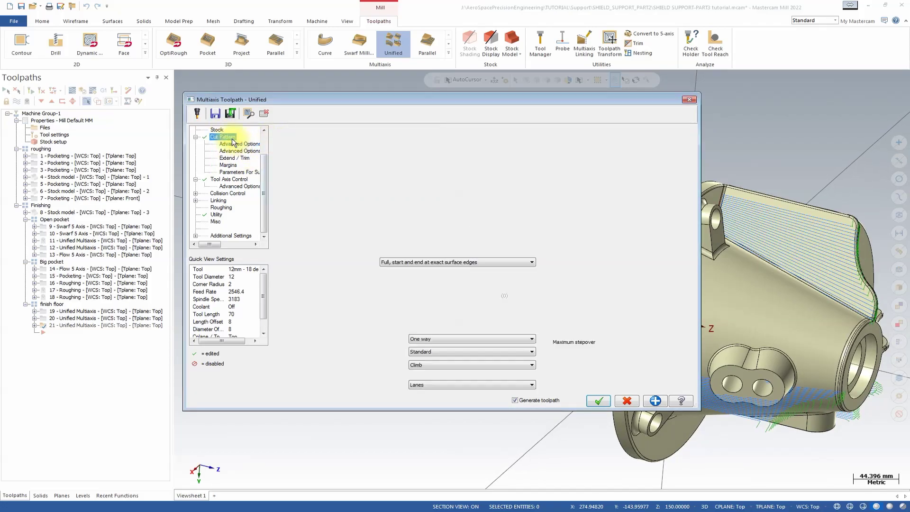
click(247, 114)
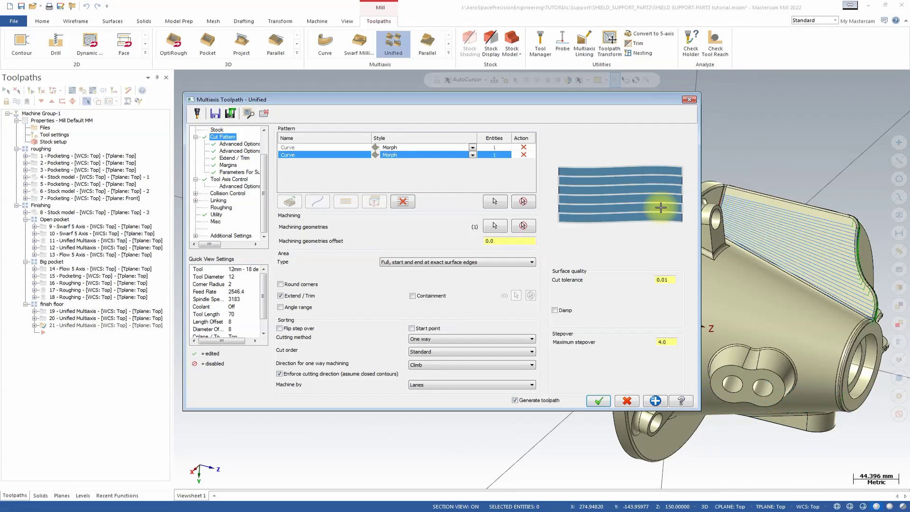
scroll(882, 258, up, 3)
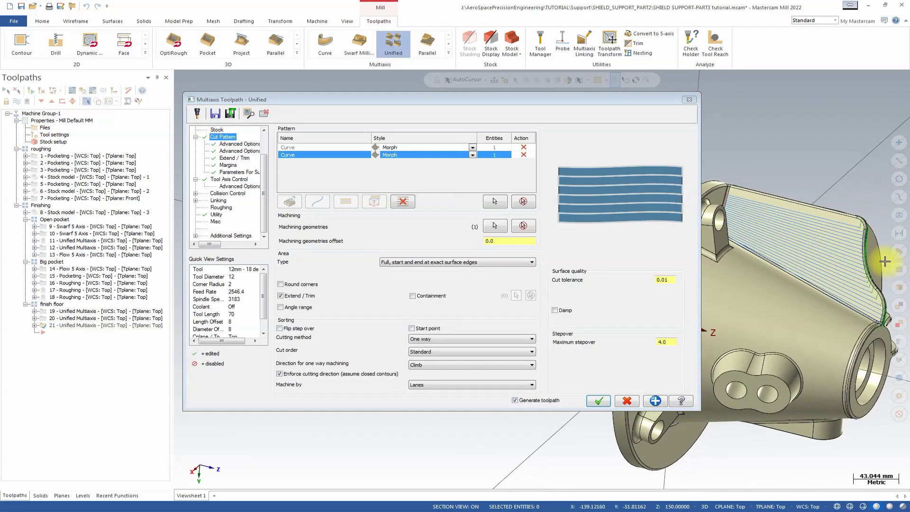
middle_drag(881, 258, 806, 251)
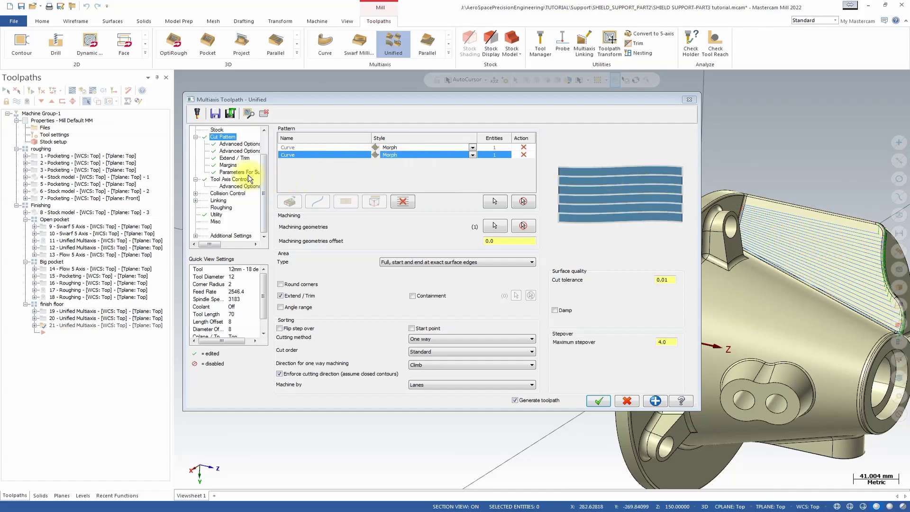
Set the strategy of the first collision check to Tilt tool with Automatic tilting
click(216, 193)
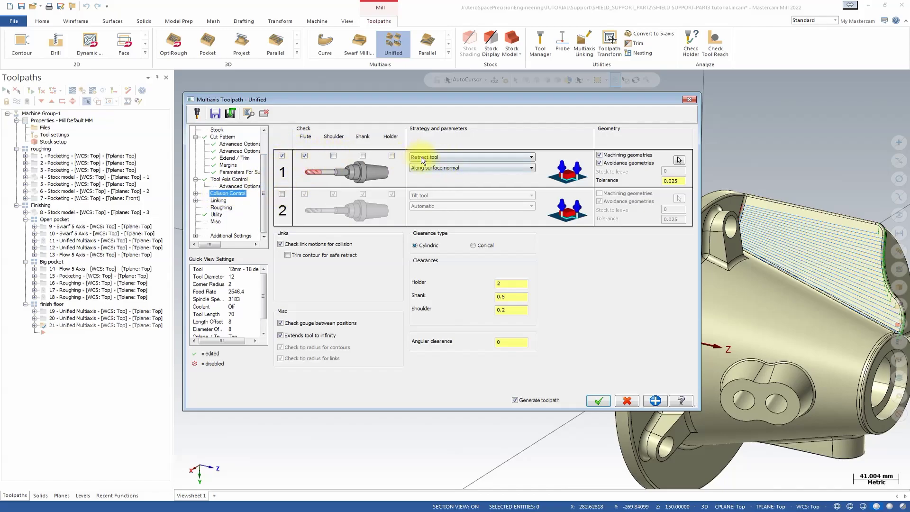
click(459, 161)
click(451, 171)
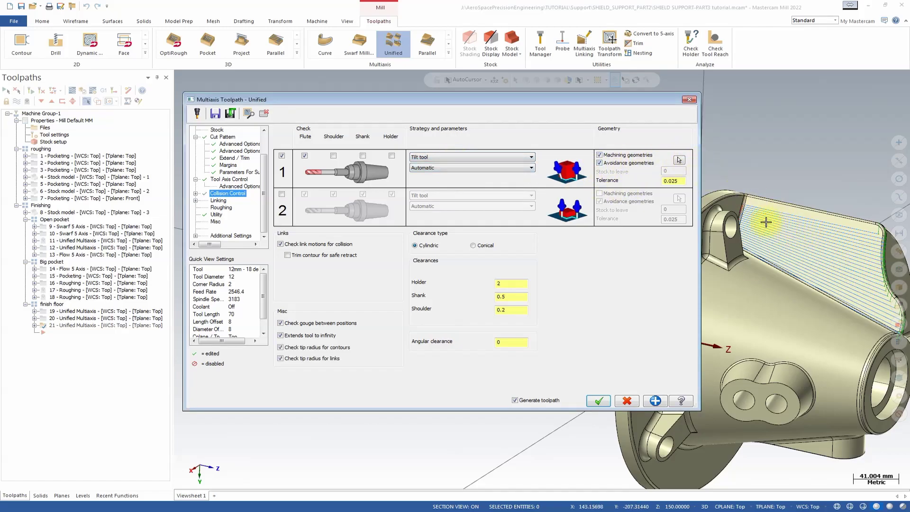
Select the whole solid body as avoidance geometry for the first collision check and include the tool shoulder in the check
click(679, 160)
triple_click(798, 302)
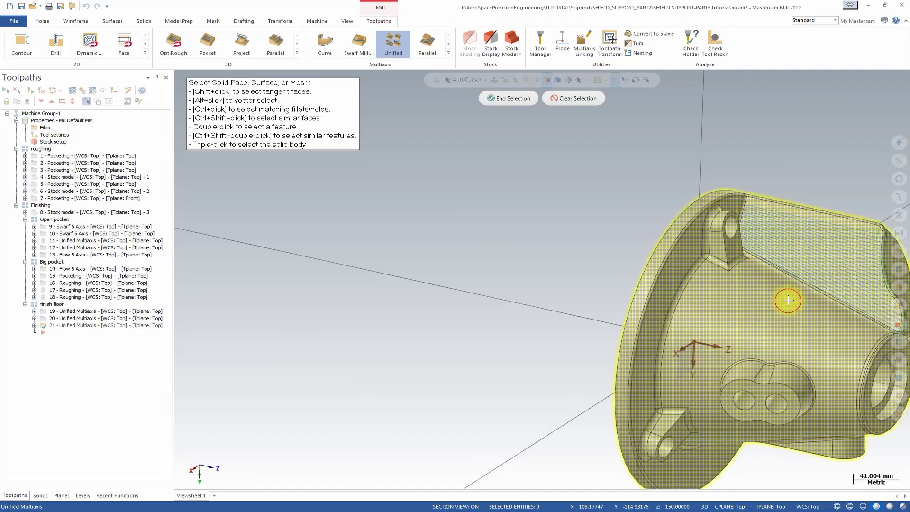
click(526, 102)
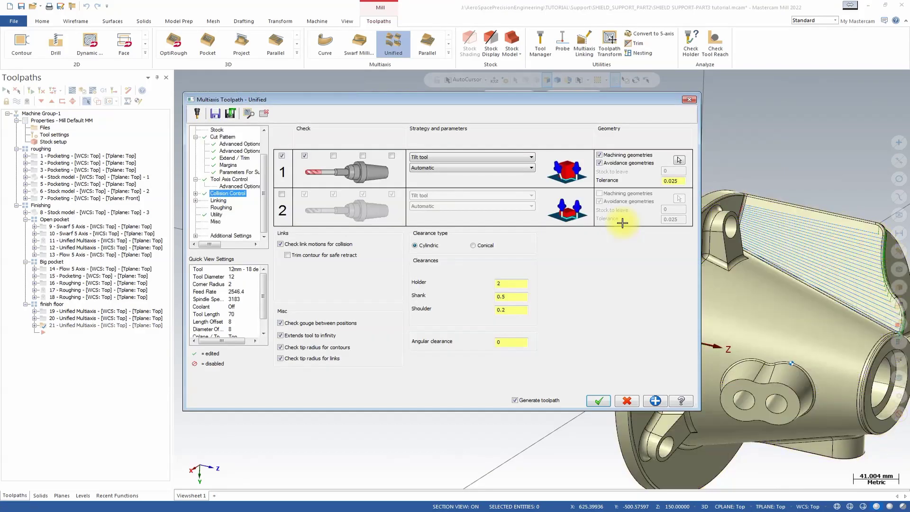
click(334, 156)
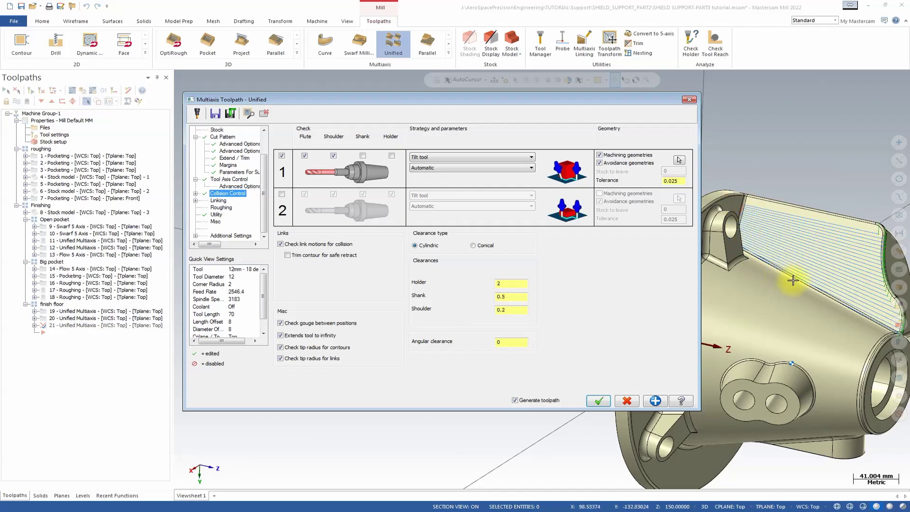
Review the tilt limits and smoothing options of the first collision check and regenerate the toolpath preview
click(196, 193)
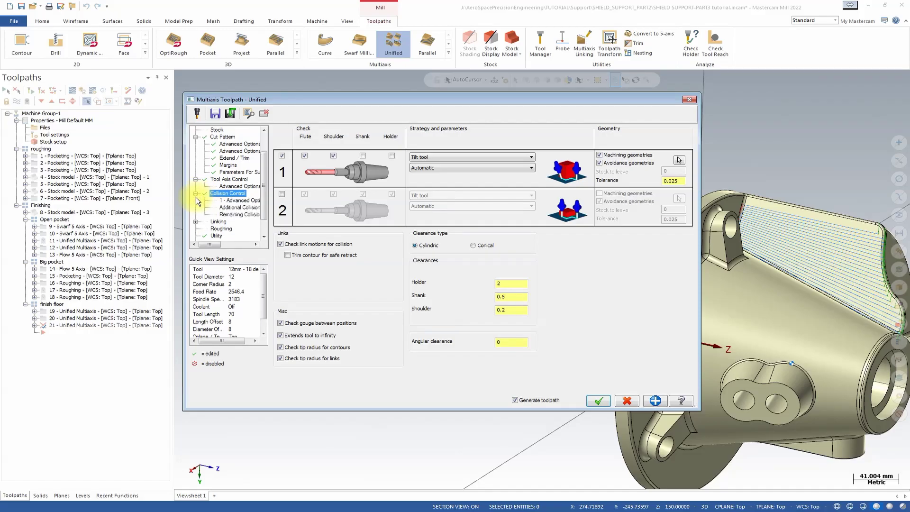
click(240, 199)
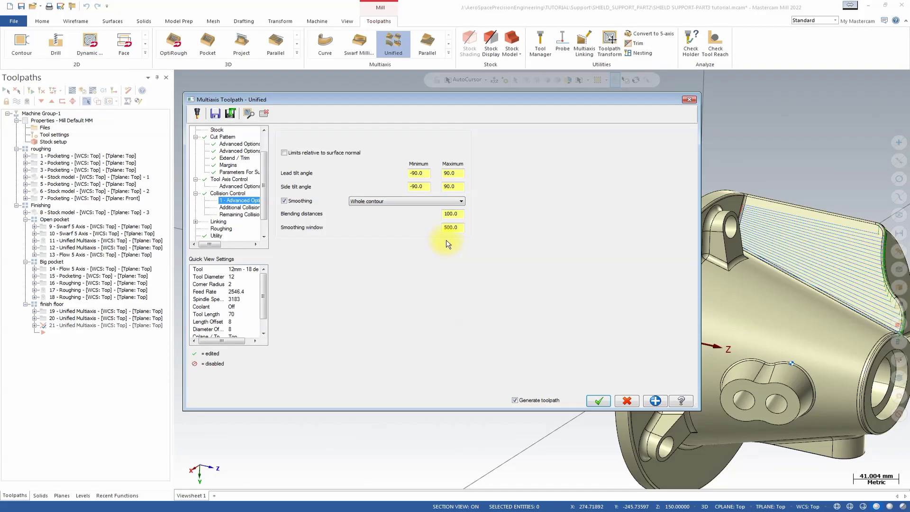
scroll(227, 185, down, 1)
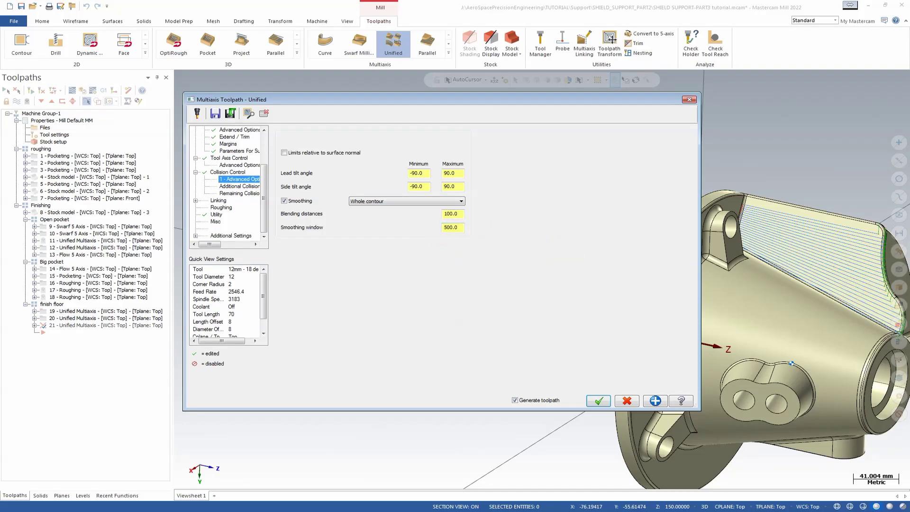
scroll(227, 185, up, 2)
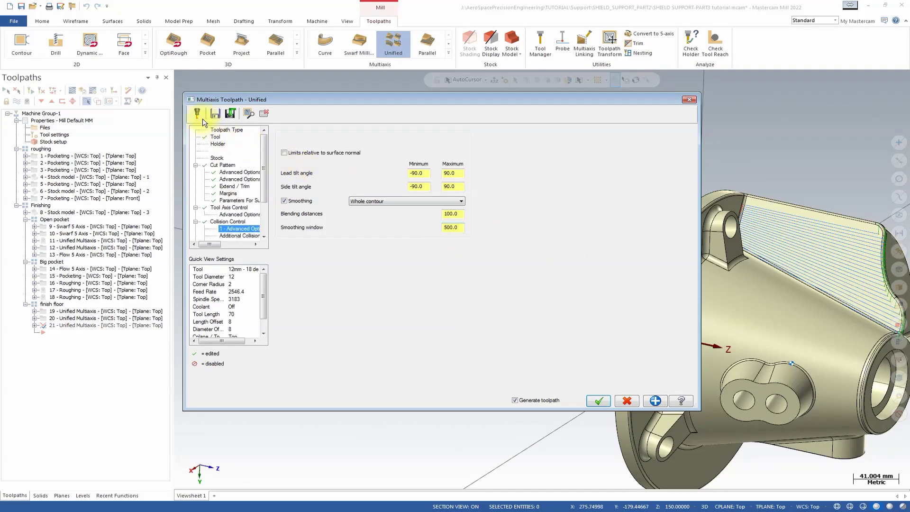
click(244, 115)
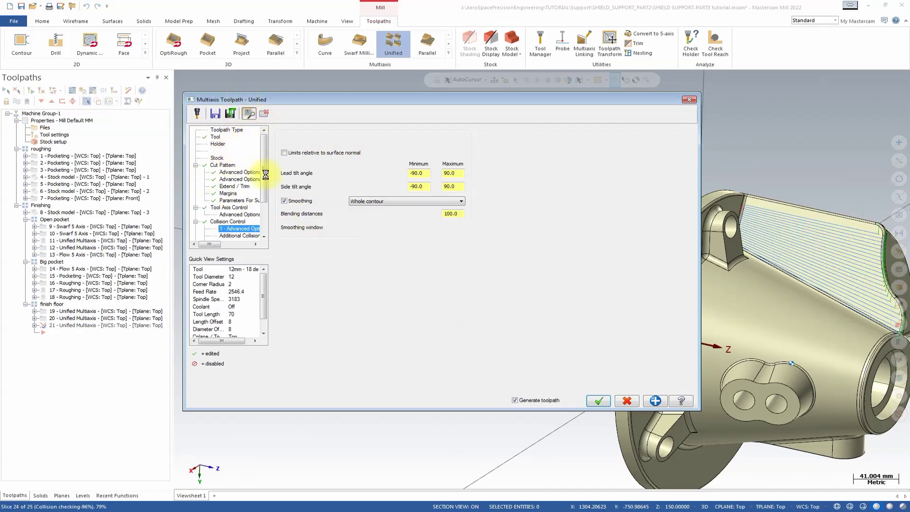
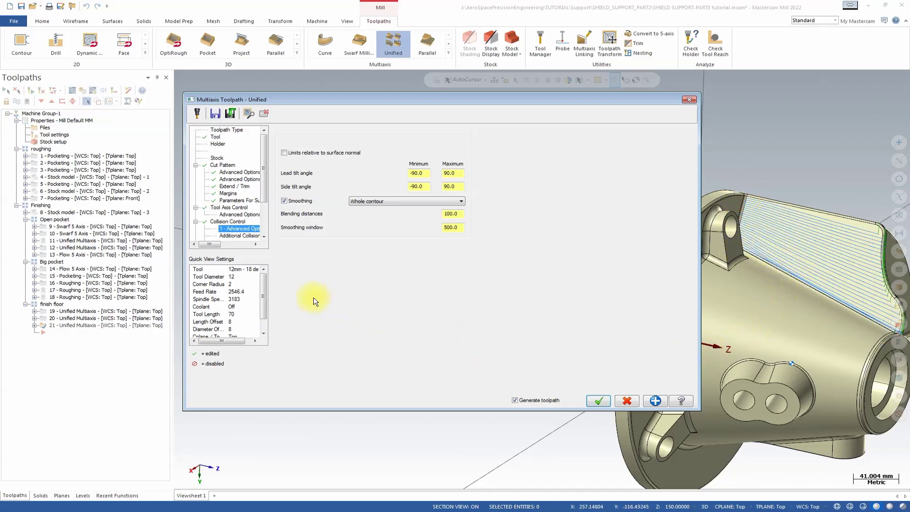
Set the first collision check's smoothing to blending distances 200 and a smoothing window of 1000, and regenerate the toolpath preview
click(227, 221)
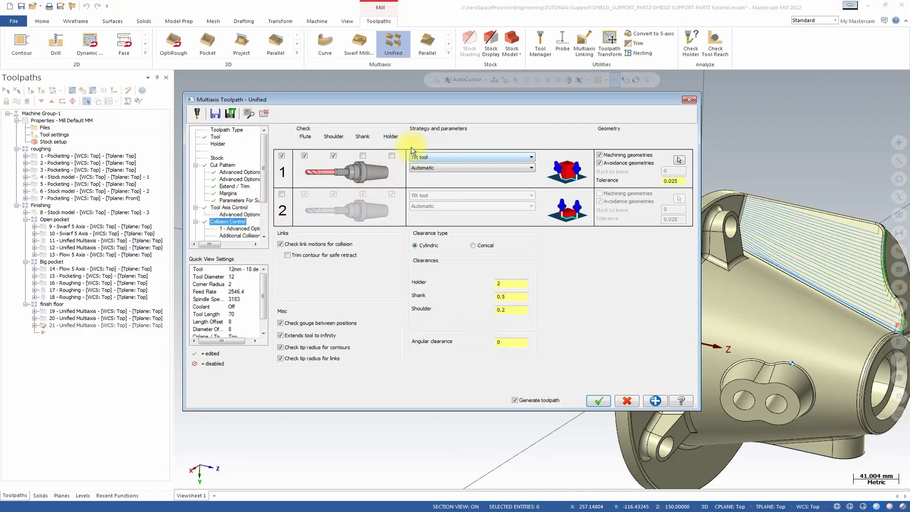
click(443, 169)
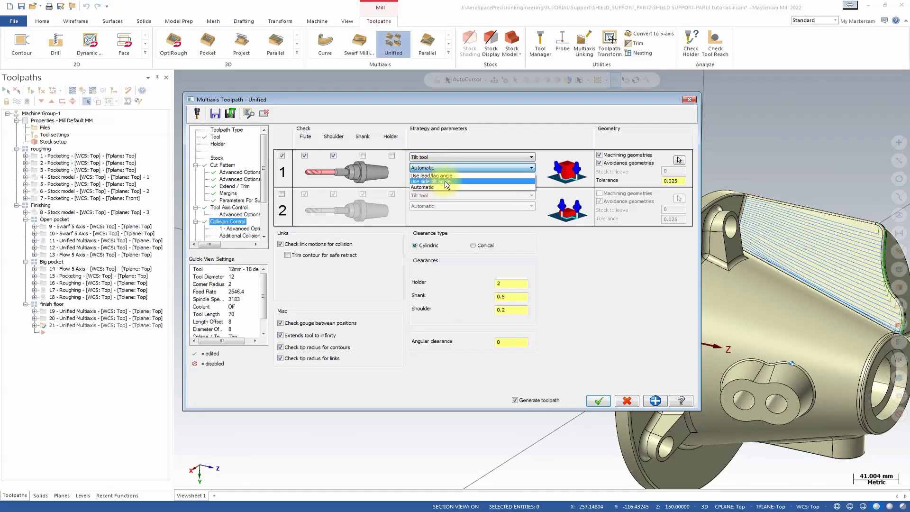
click(448, 166)
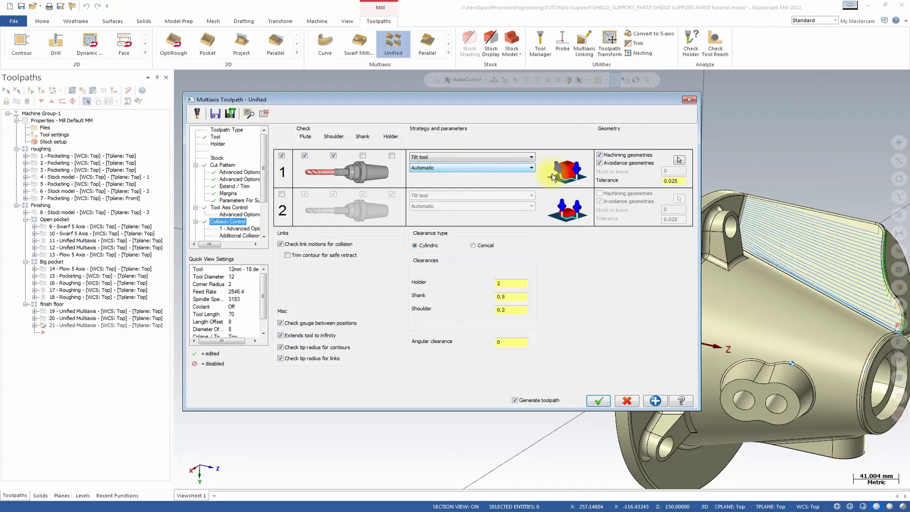
click(237, 229)
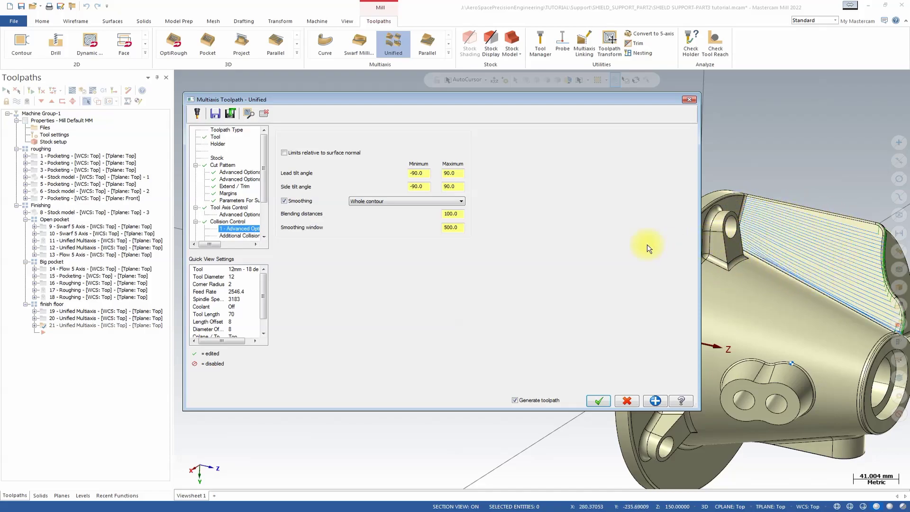
click(457, 214)
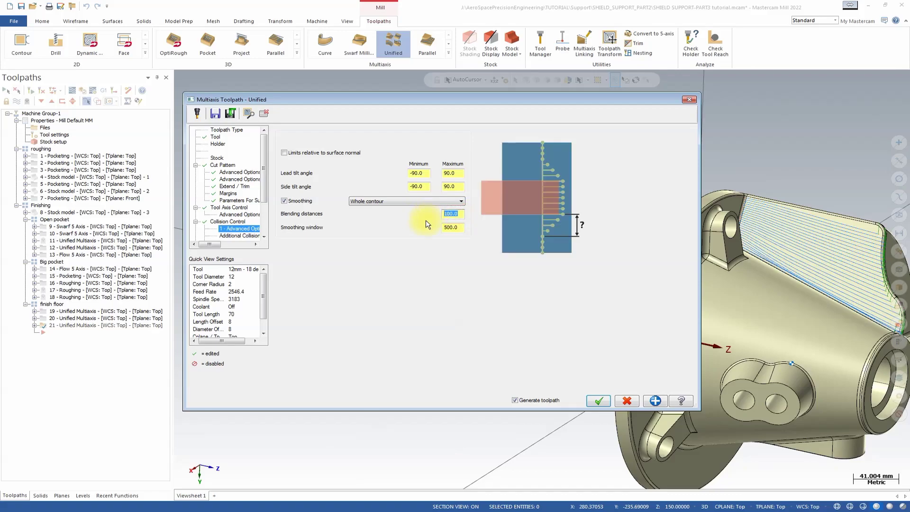
text(200)
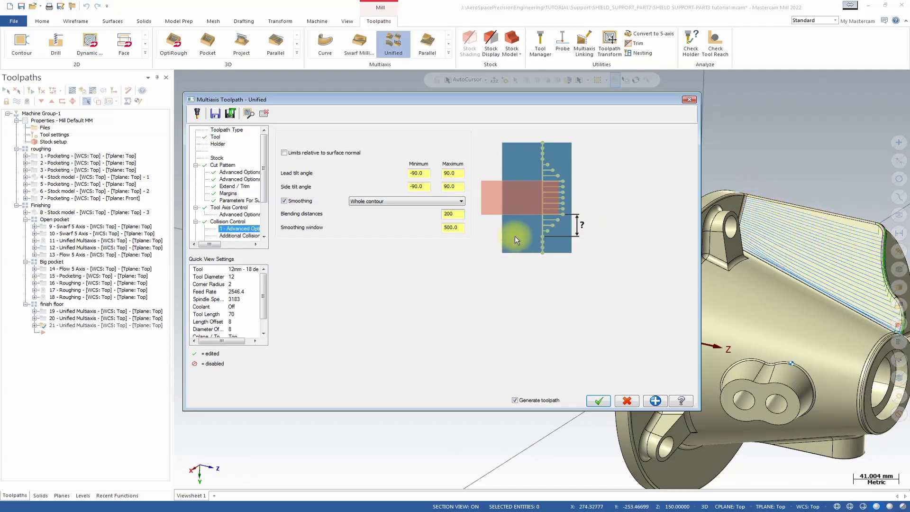
click(461, 226)
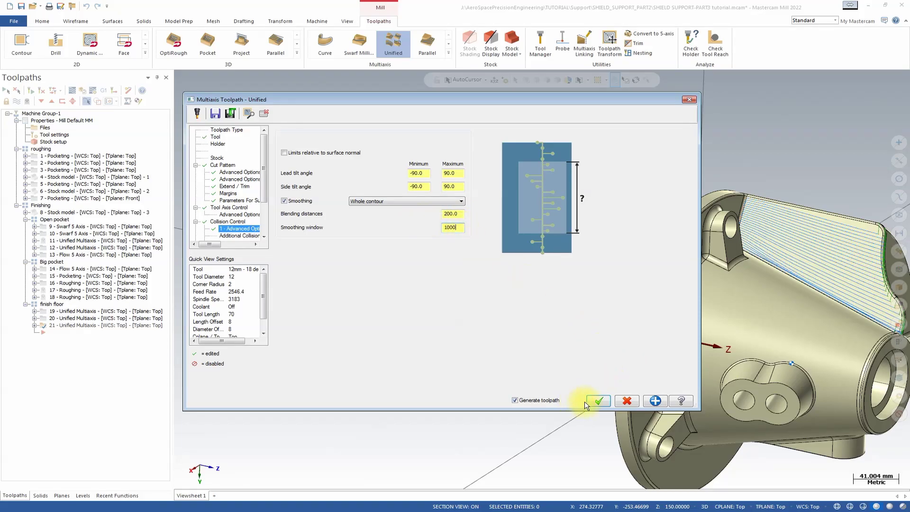
click(251, 118)
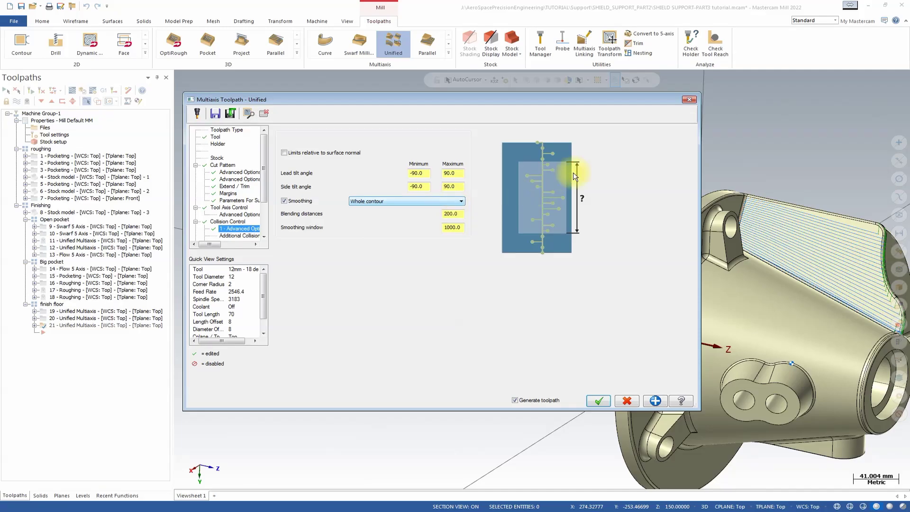
middle_drag(893, 256, 839, 246)
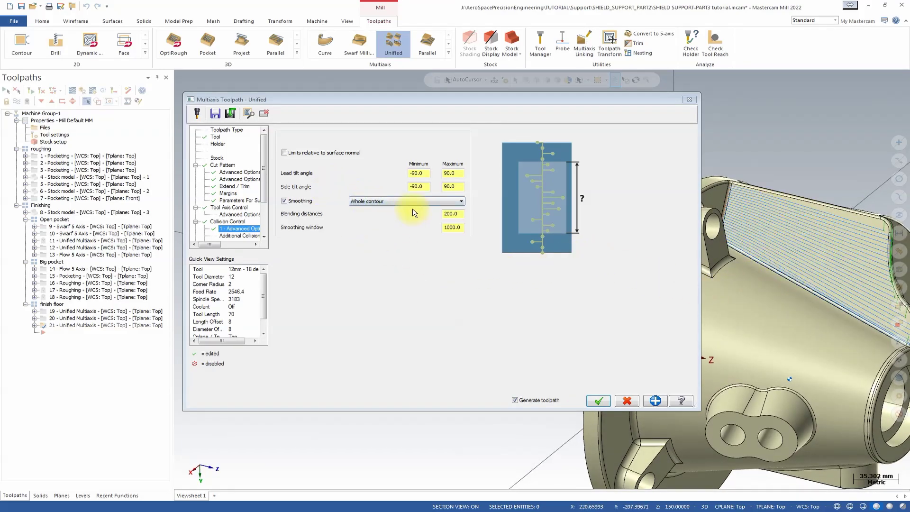
Enable Adaptive cuts and Slow and safe path creation for the cut pattern's surface quality, regenerate the preview and inspect the passes on the rib wall
click(236, 179)
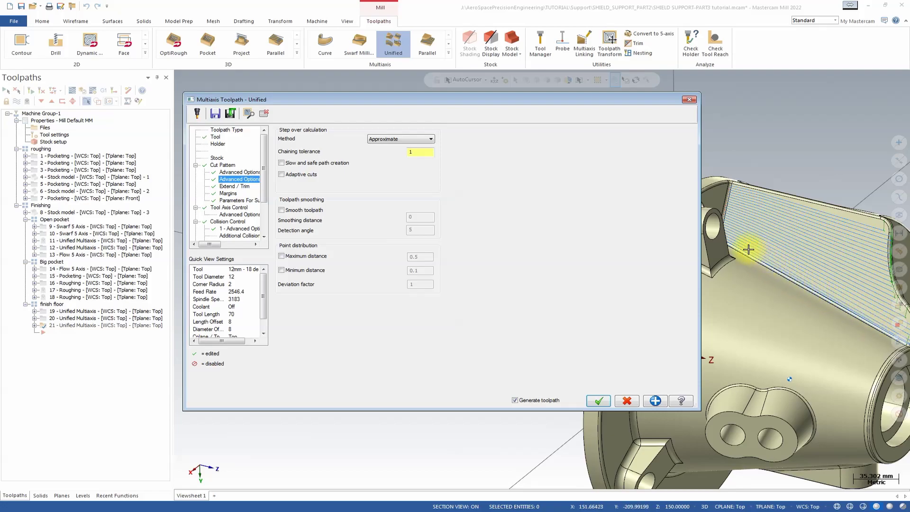
click(281, 175)
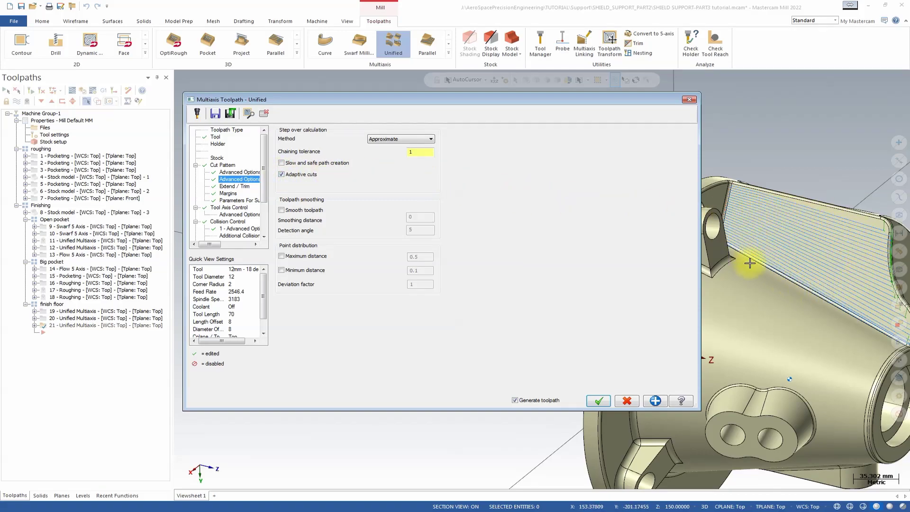
click(281, 163)
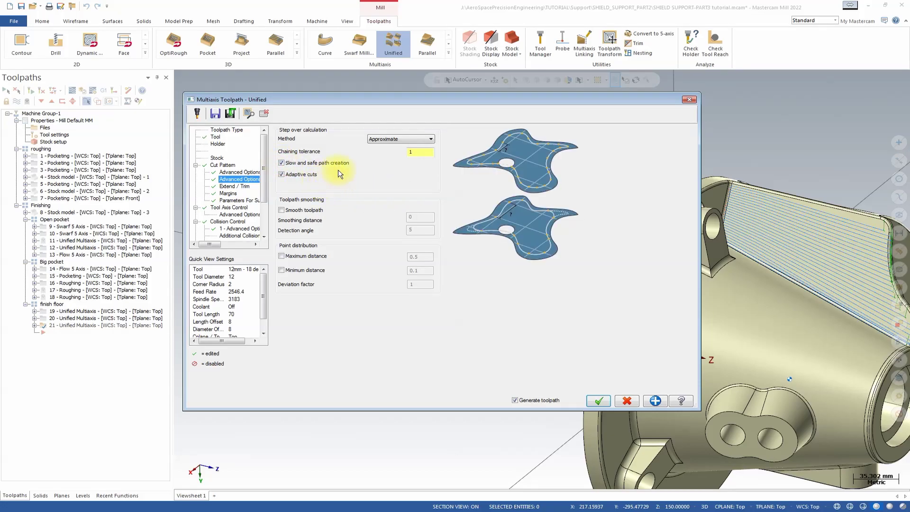
click(282, 174)
click(281, 175)
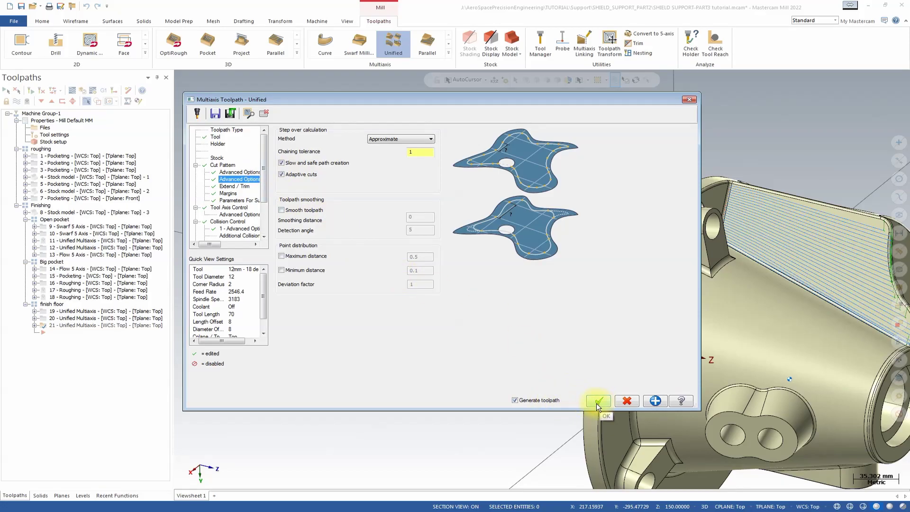
click(247, 113)
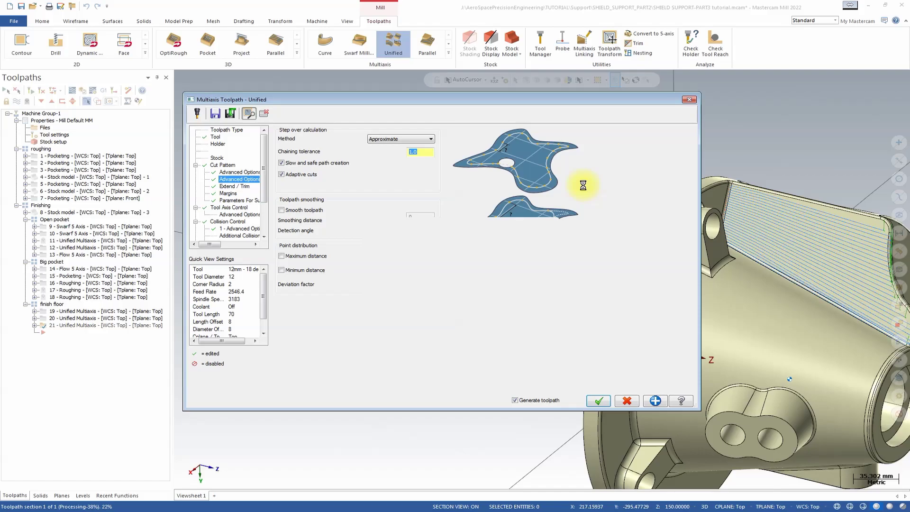
middle_drag(783, 244, 790, 201)
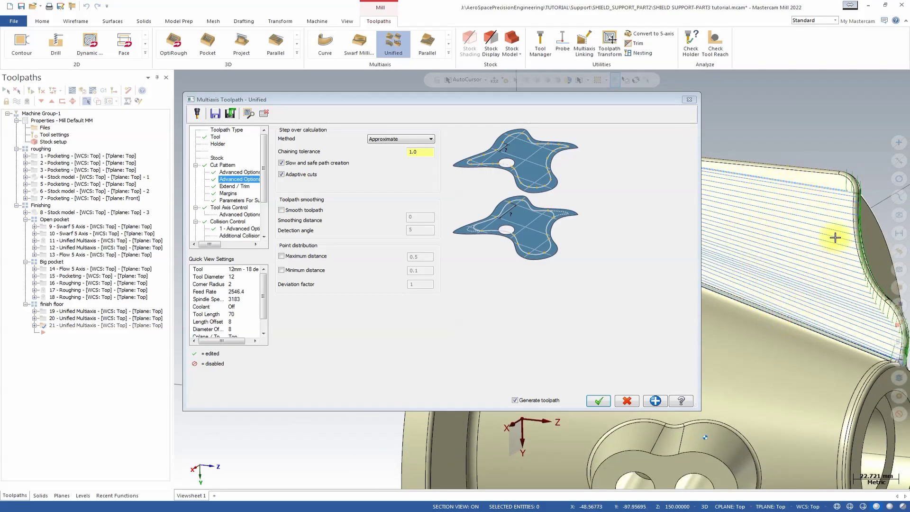
middle_drag(788, 230, 809, 240)
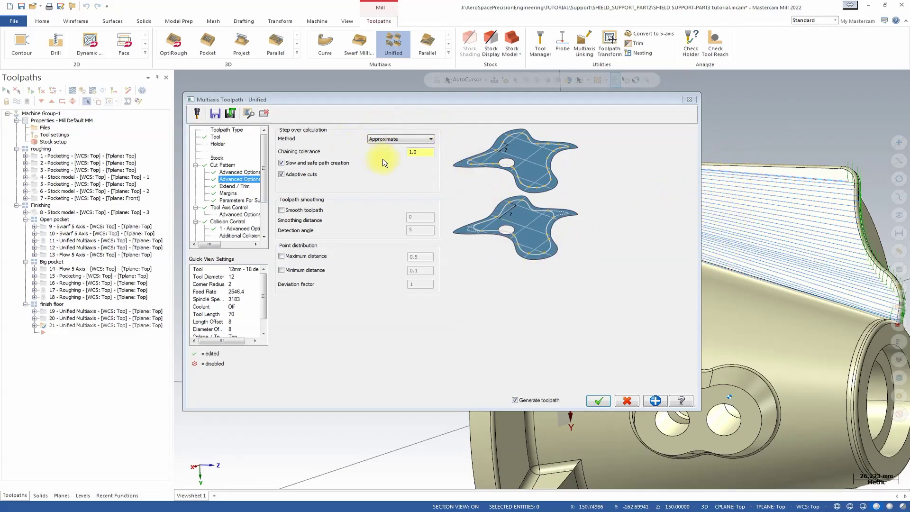
Review the cut pattern settings, including surface quality, tangential extensions, margins and surface edge handling
click(223, 165)
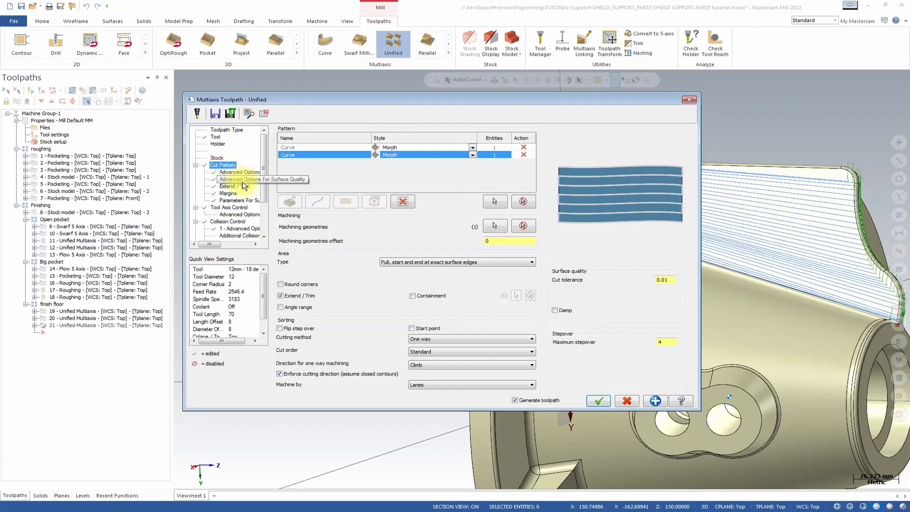
scroll(243, 181, down, 3)
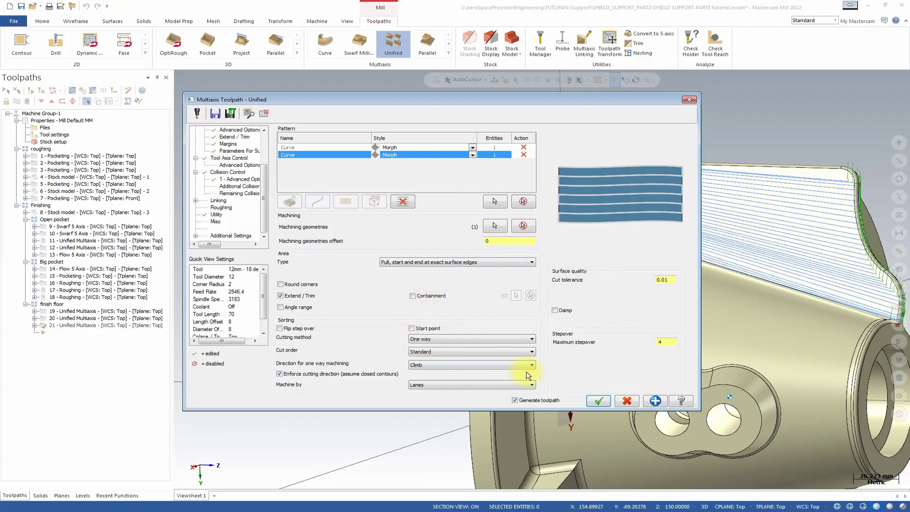
scroll(225, 173, up, 3)
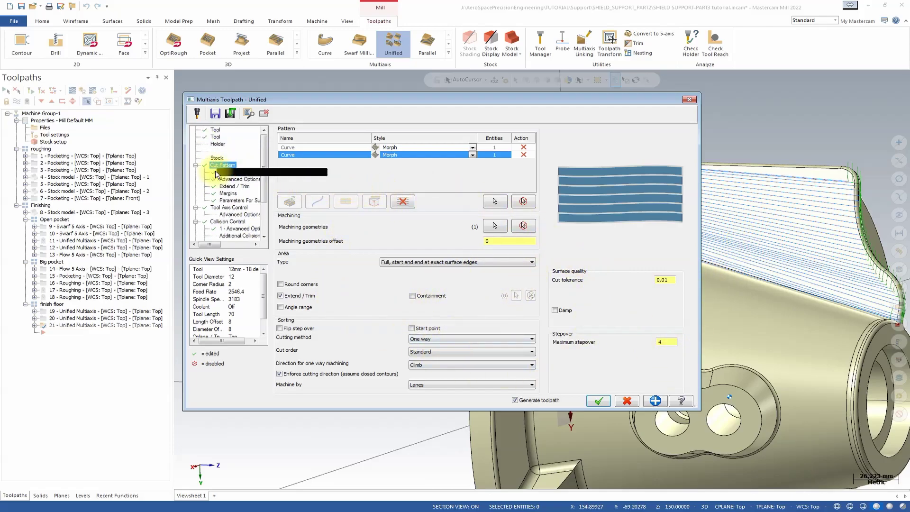
click(232, 172)
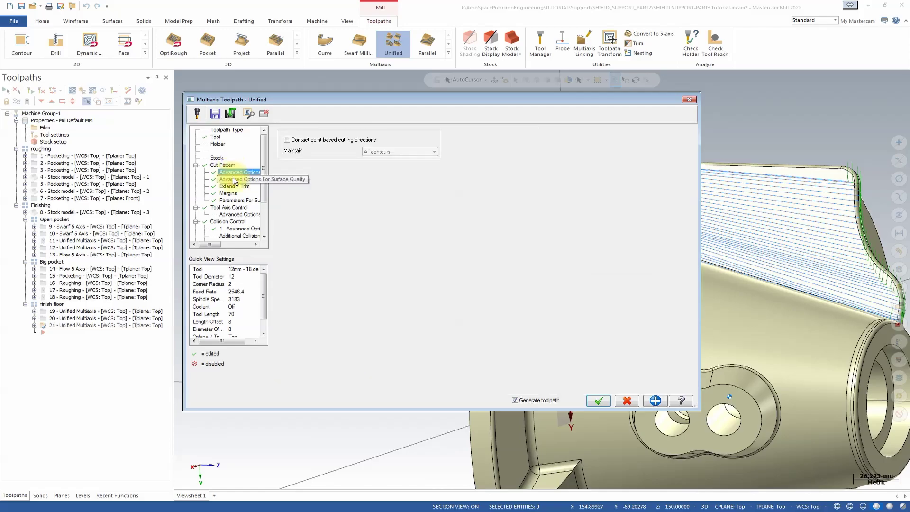
click(236, 179)
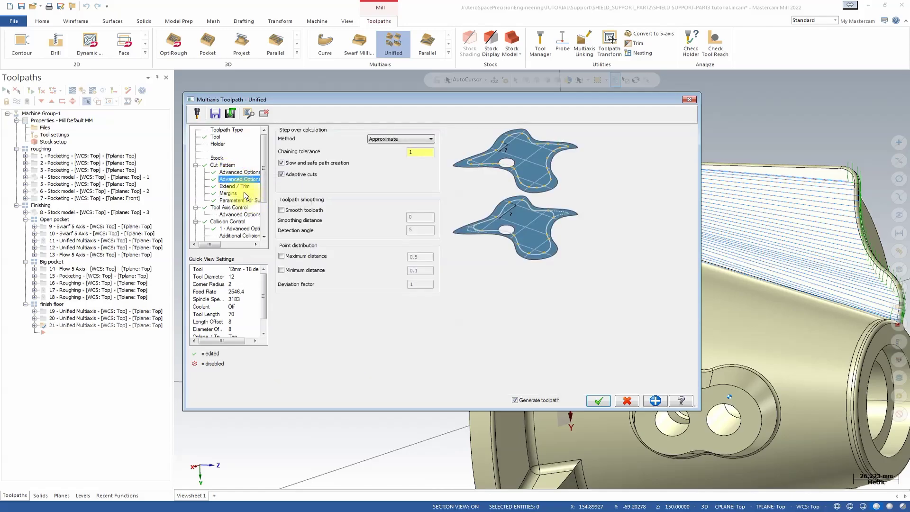
click(236, 186)
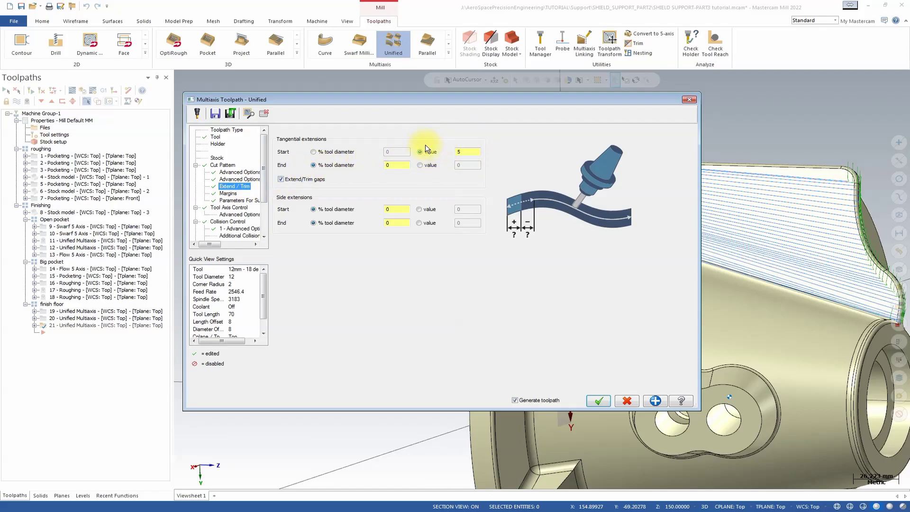
click(227, 193)
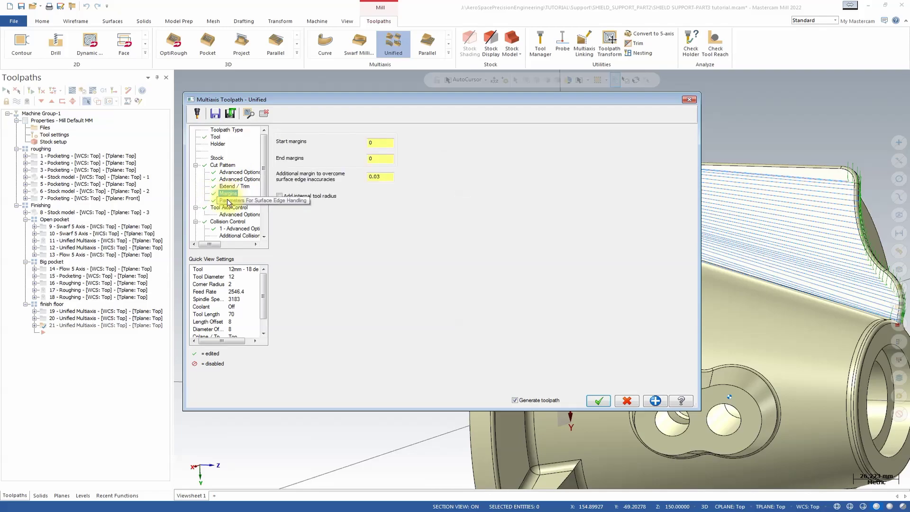
click(228, 200)
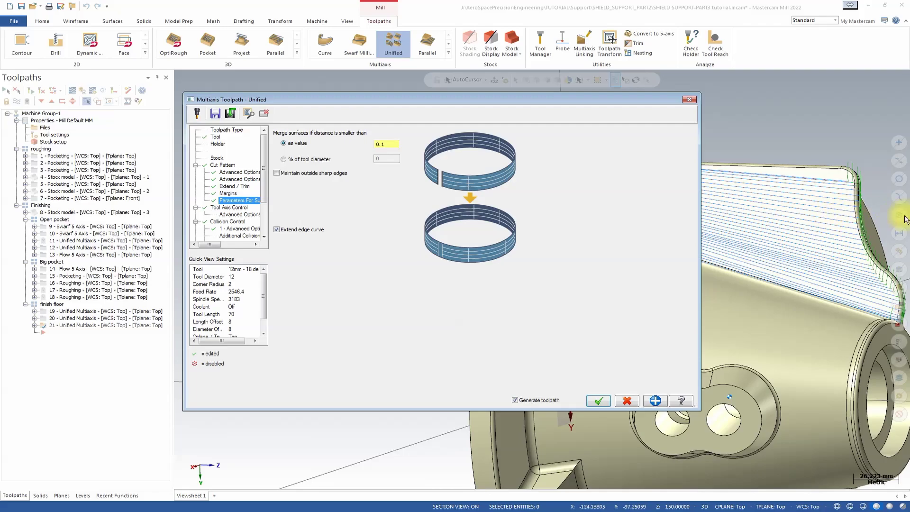
Review the tool axis tilt angle, the selected taper tool and the collision control settings, including additional and remaining collision options
click(230, 209)
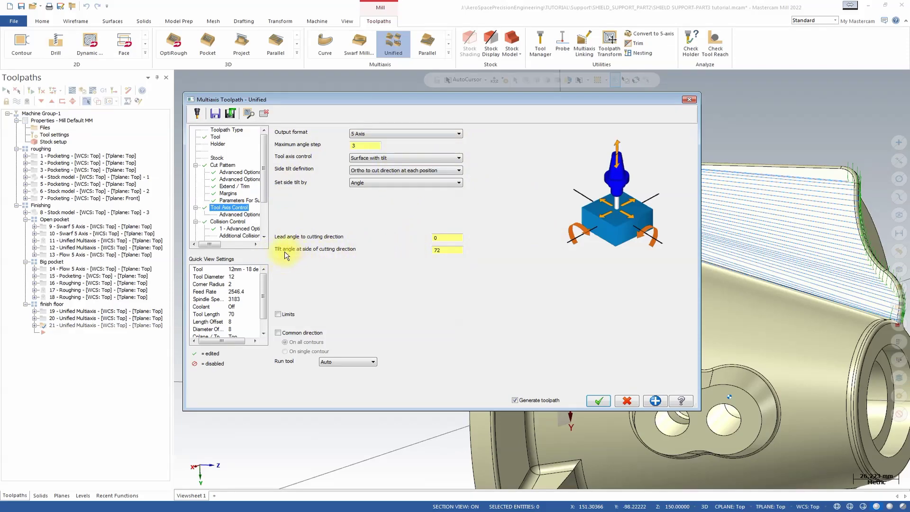
click(456, 251)
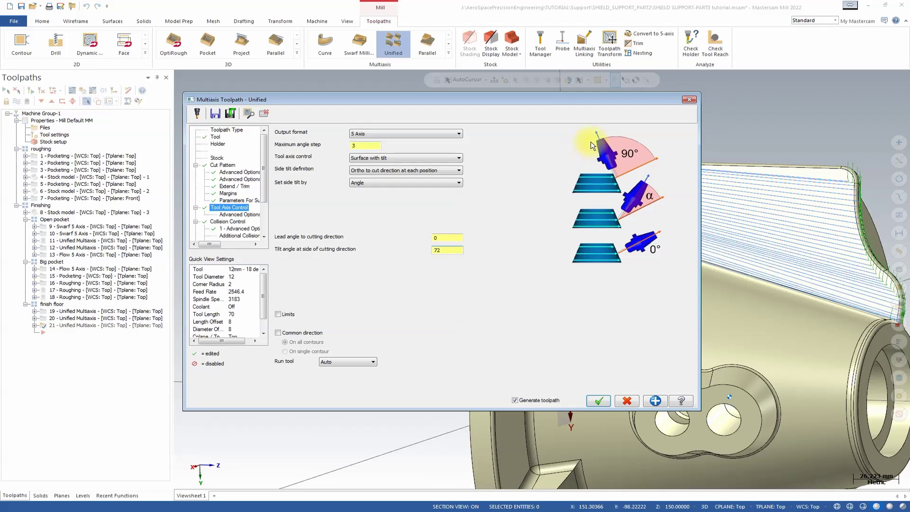
click(214, 137)
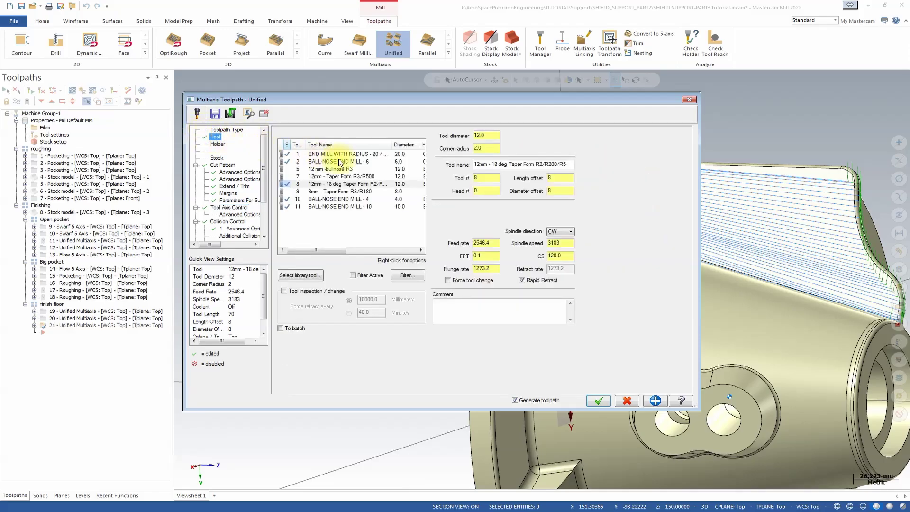
click(228, 207)
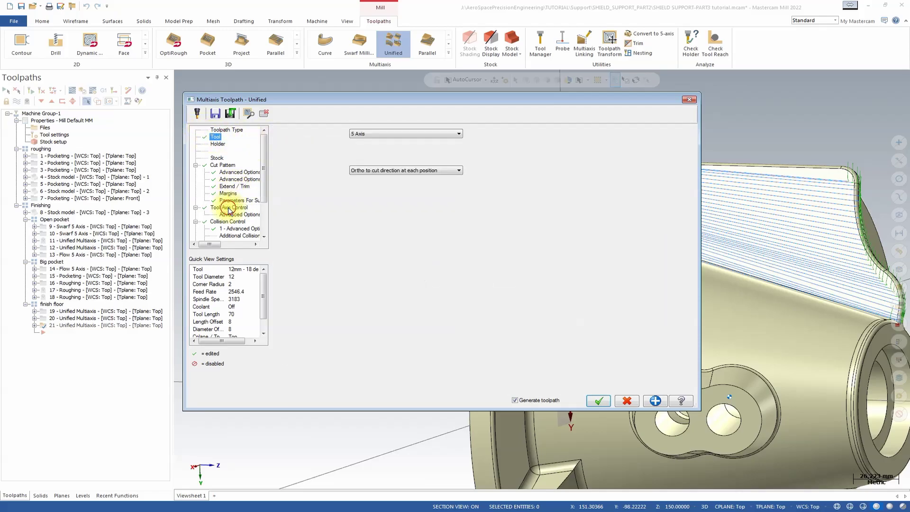
click(236, 215)
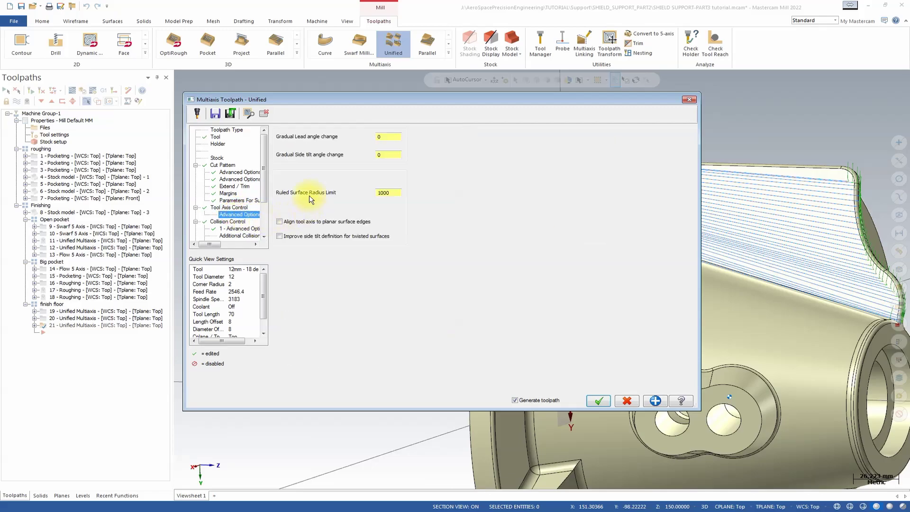
click(241, 222)
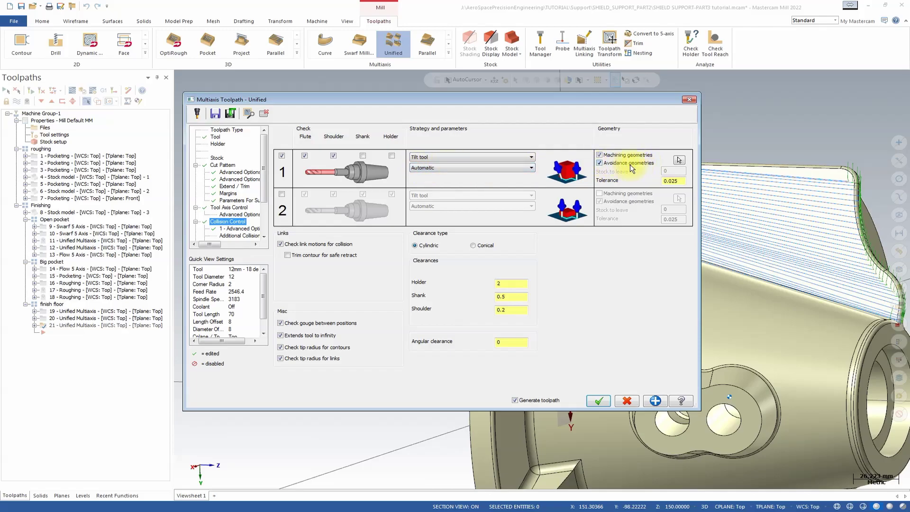
click(232, 230)
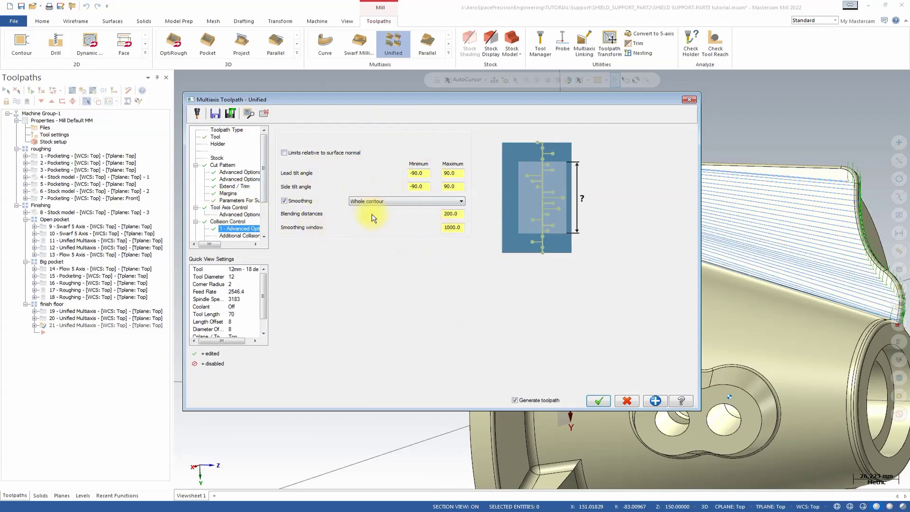
scroll(228, 222, down, 2)
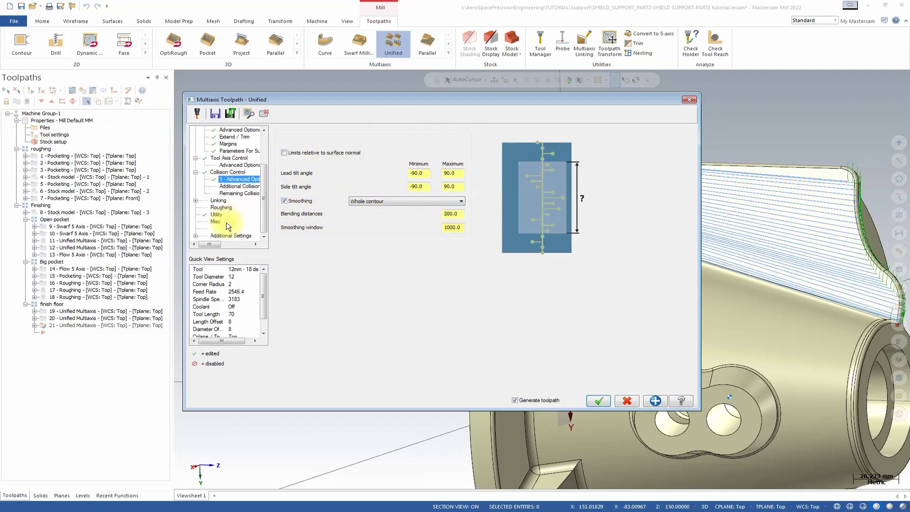
click(231, 188)
click(230, 194)
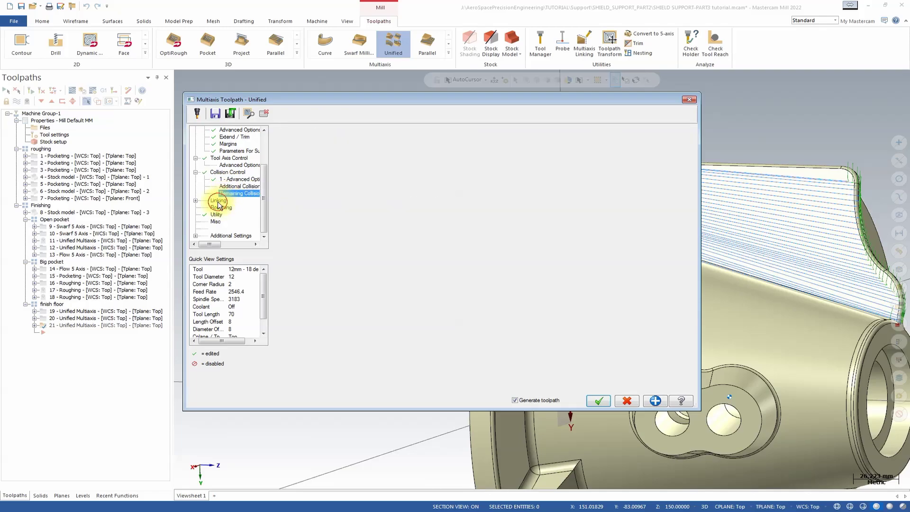
Set the linking's small gap size to 0, large gaps to Retract to feed distance and entry feed distance to 5, and review the default lead-in/out
key(Down)
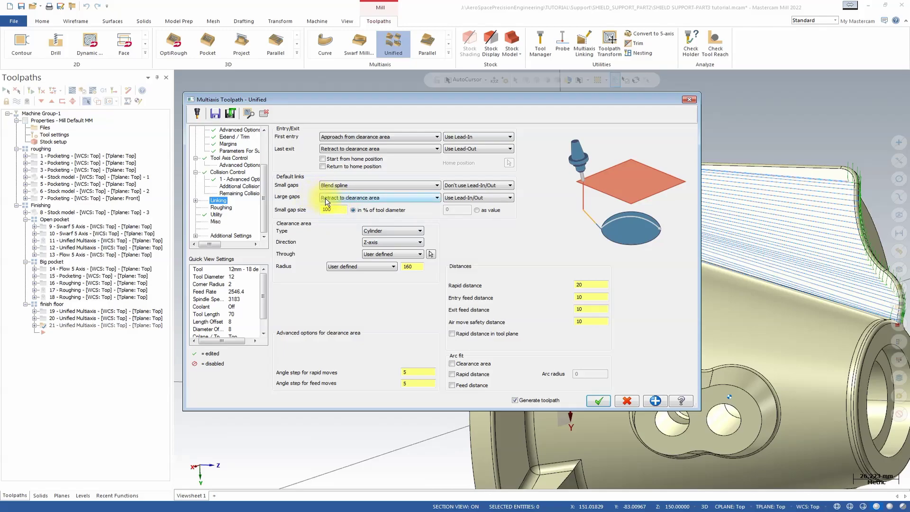
double_click(339, 210)
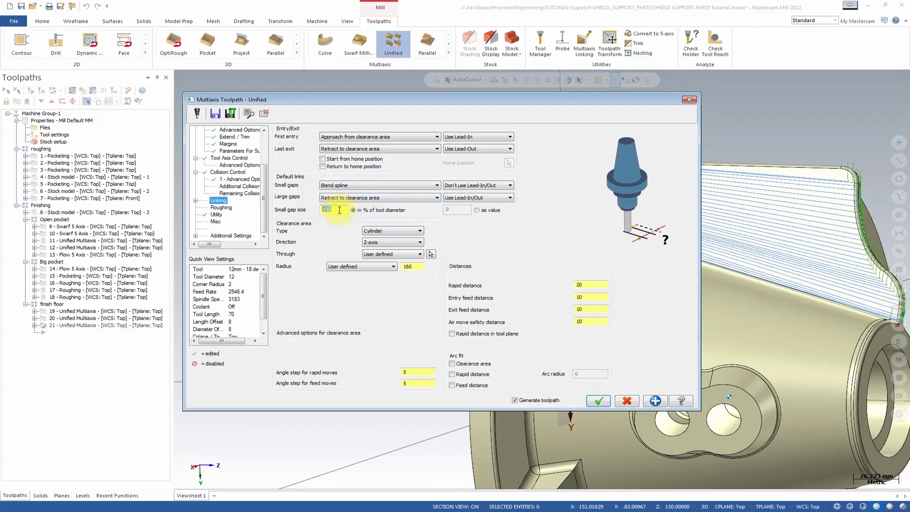
text(0)
click(377, 198)
click(397, 221)
double_click(588, 297)
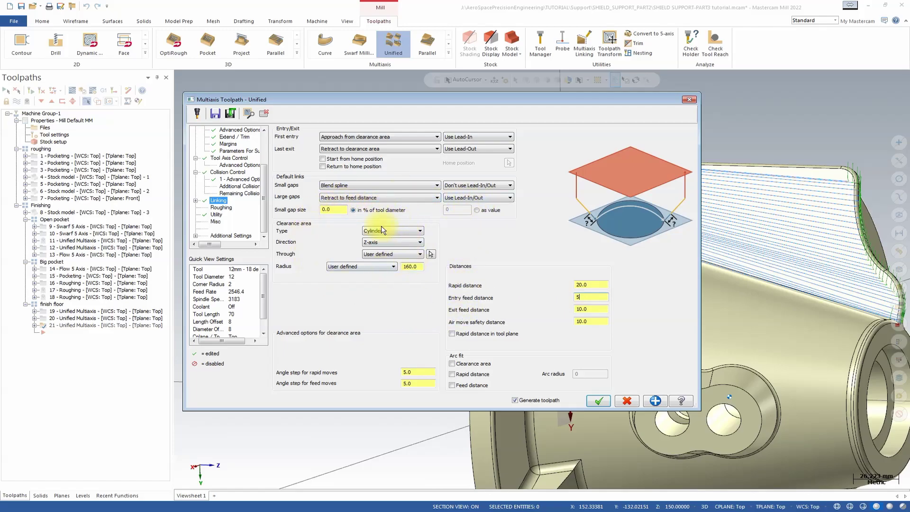
double_click(219, 201)
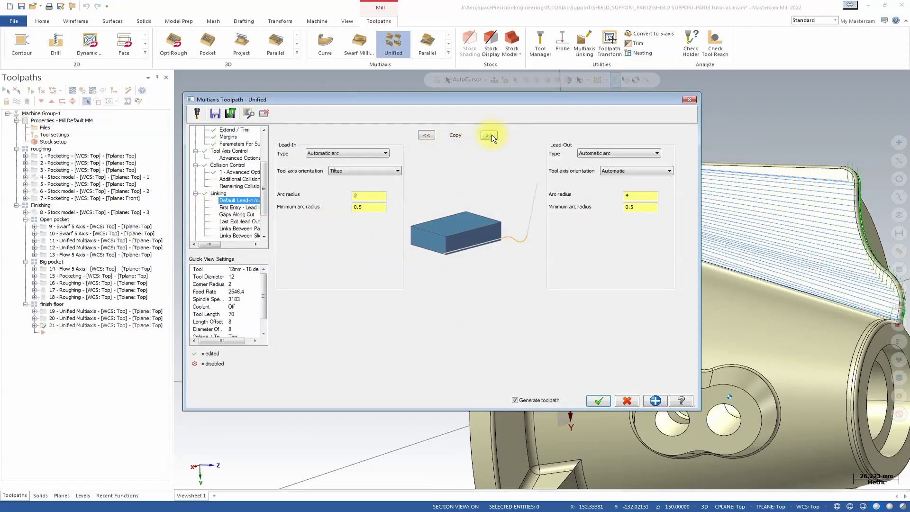
click(240, 207)
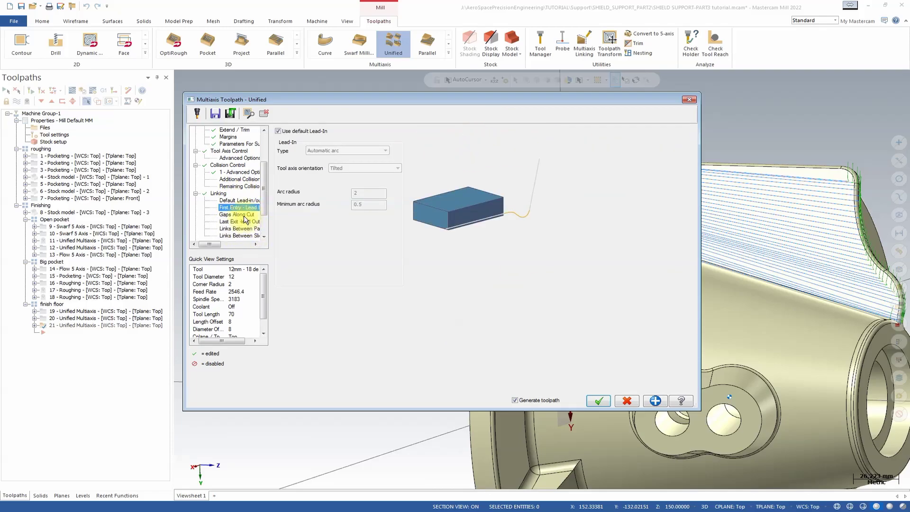
click(196, 194)
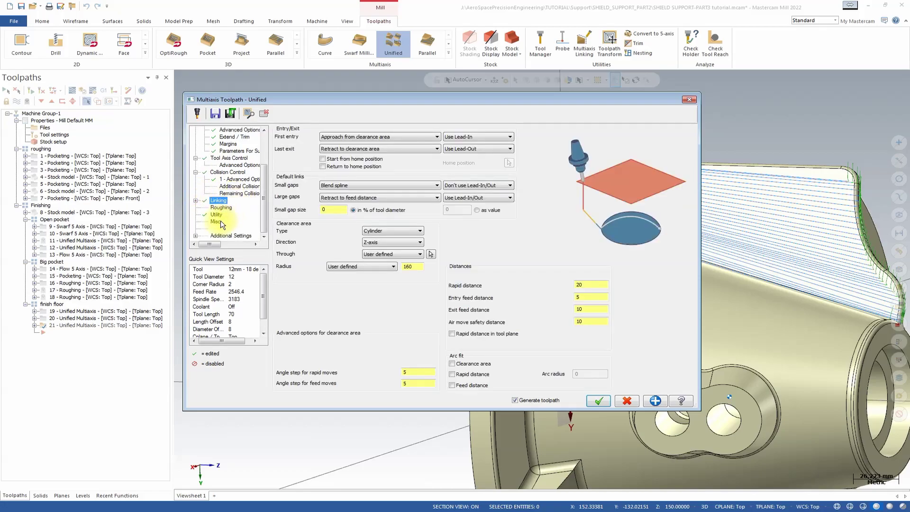
Turn on flood coolant for the rib wall operation and accept its parameters to generate the toolpath
click(223, 236)
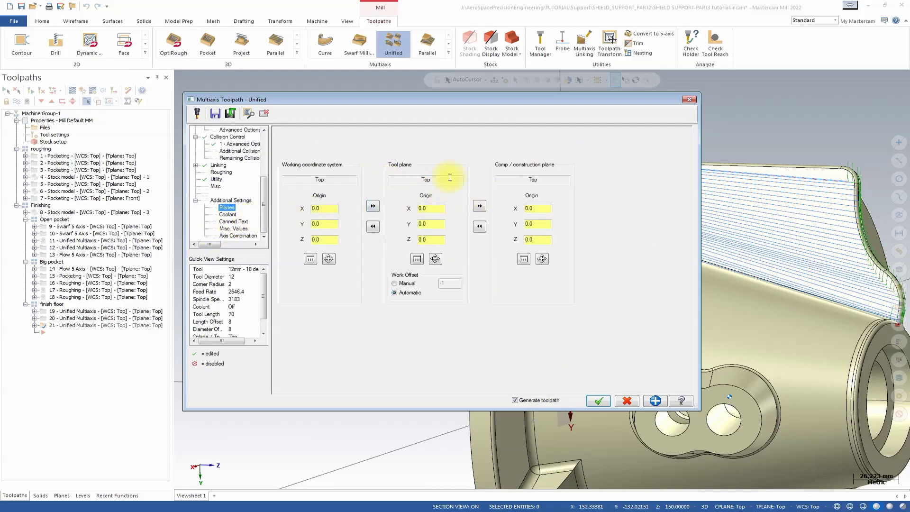
click(224, 215)
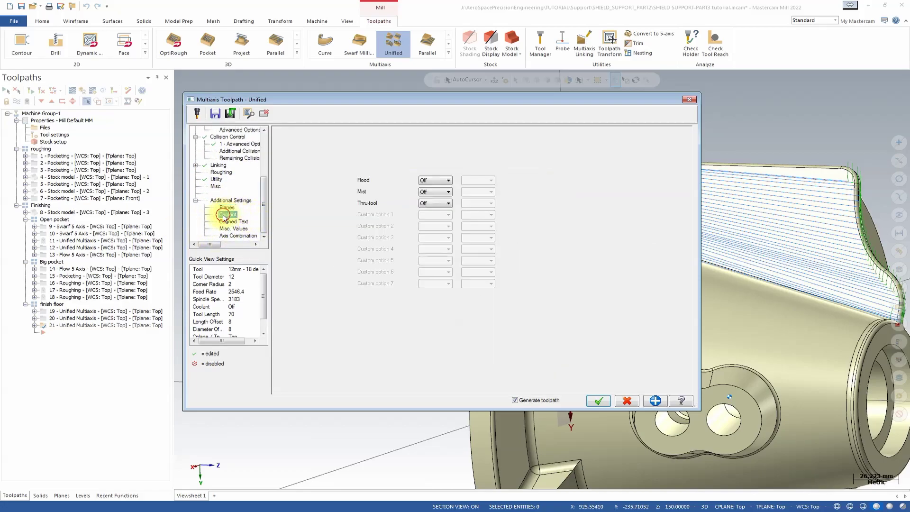
click(443, 187)
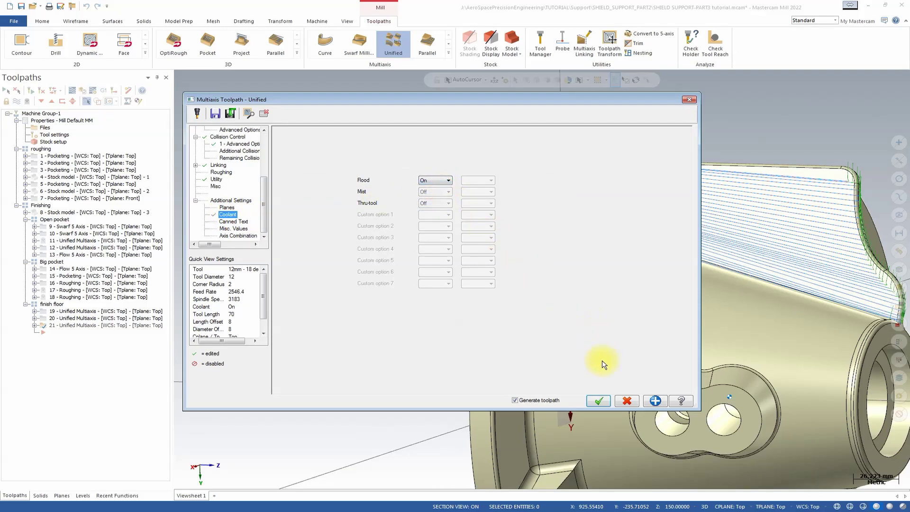
key(Return)
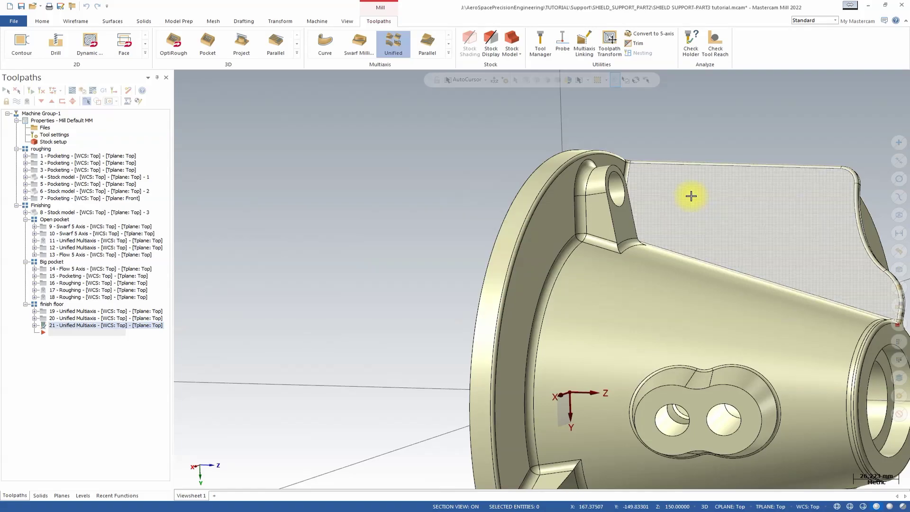
Backplot the rib wall operation, playing the tool motion along the upper passes at a slower speed
middle_drag(459, 238, 385, 163)
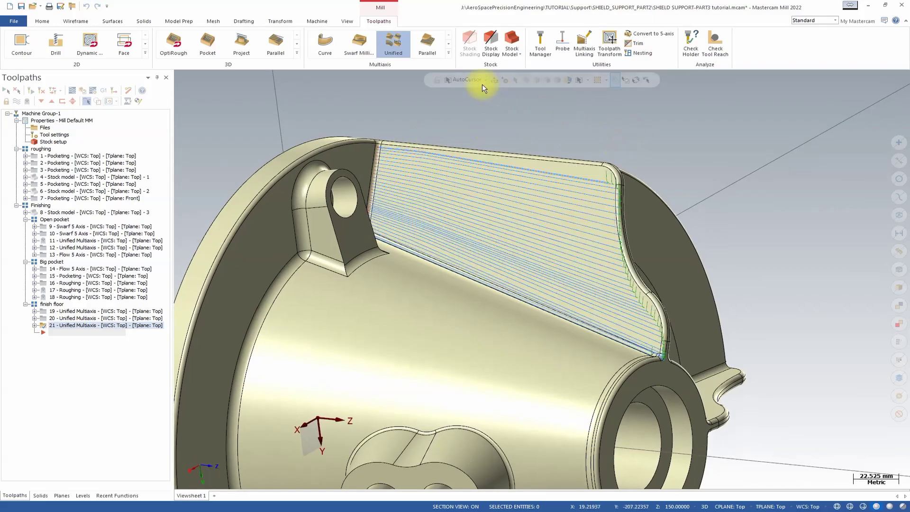
click(72, 90)
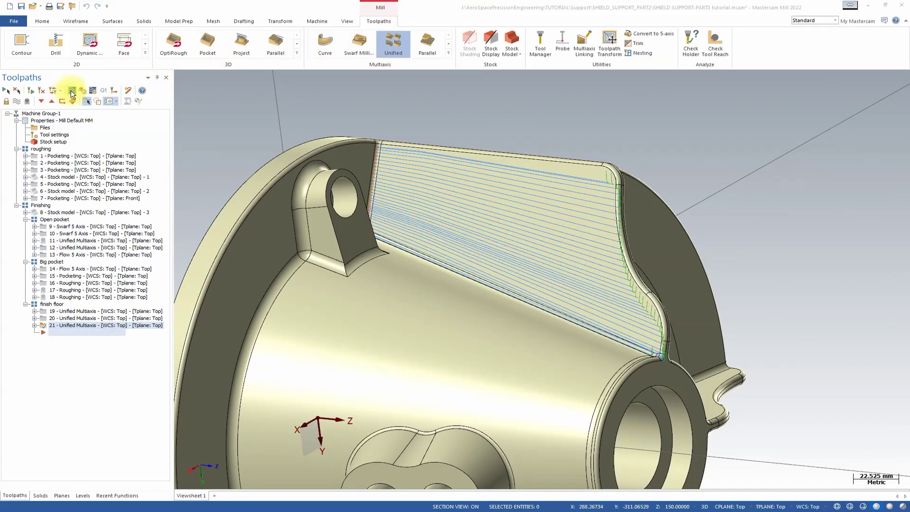
middle_drag(406, 88, 246, 69)
click(181, 77)
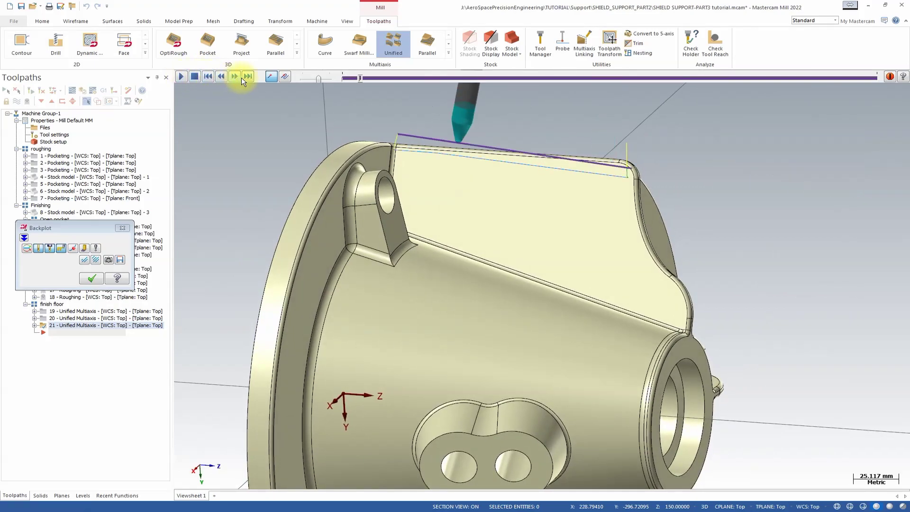
drag(324, 80, 311, 81)
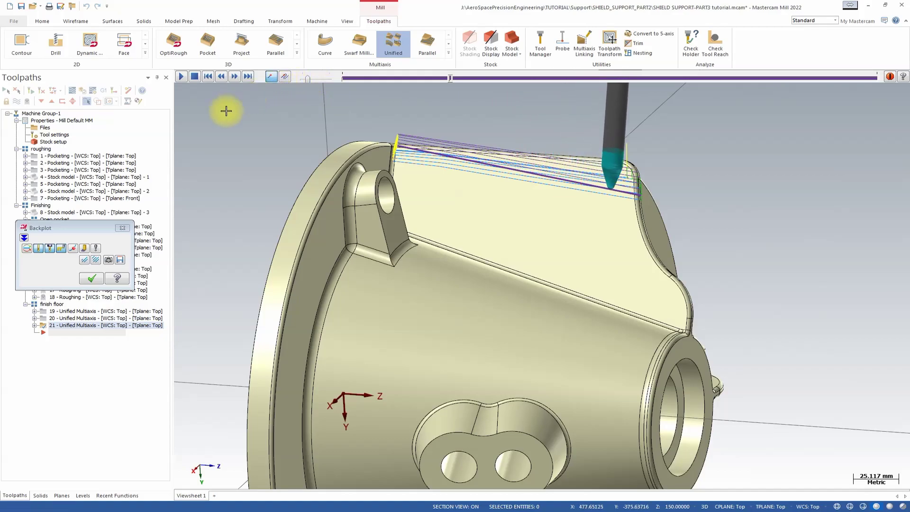
Restrict the backplot drawing, play the remaining rib wall passes at a higher speed, and leave the backplot
click(87, 262)
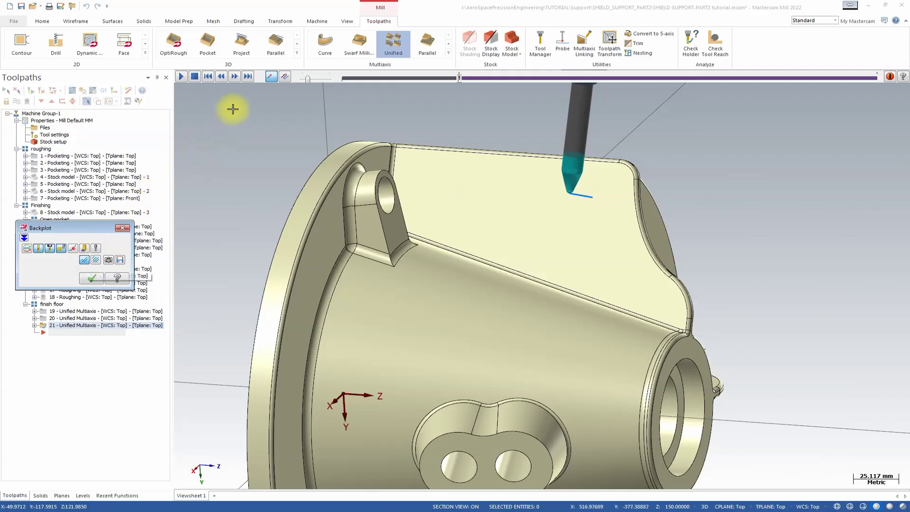
click(177, 76)
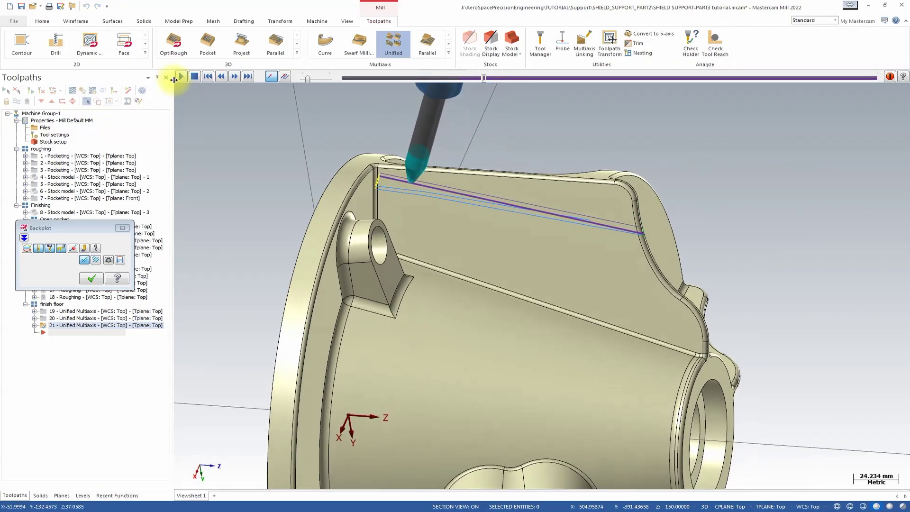
click(315, 78)
drag(322, 82, 340, 81)
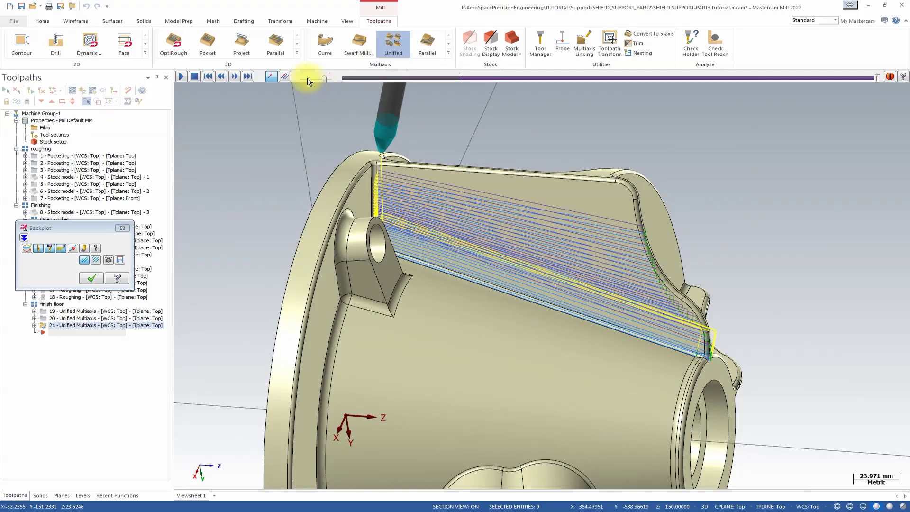
key(Escape)
Add a copied Unified Multiaxis operation for the opposite rib wall as operation 22 in the finish floor group and open its parameters
middle_drag(541, 256, 494, 211)
click(44, 333)
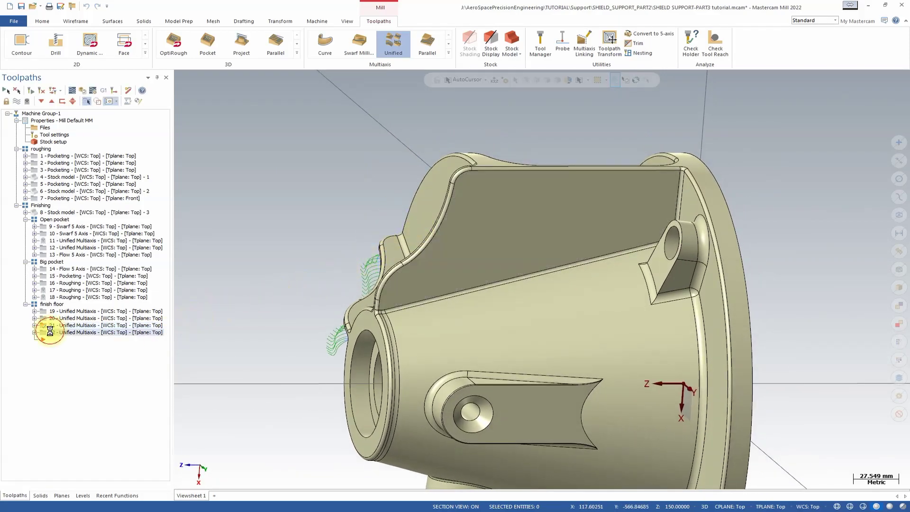
click(35, 332)
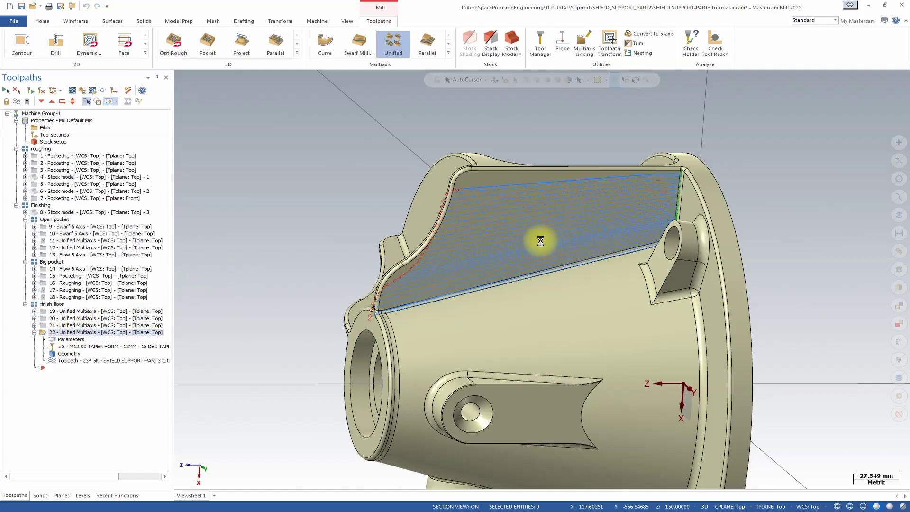
click(399, 42)
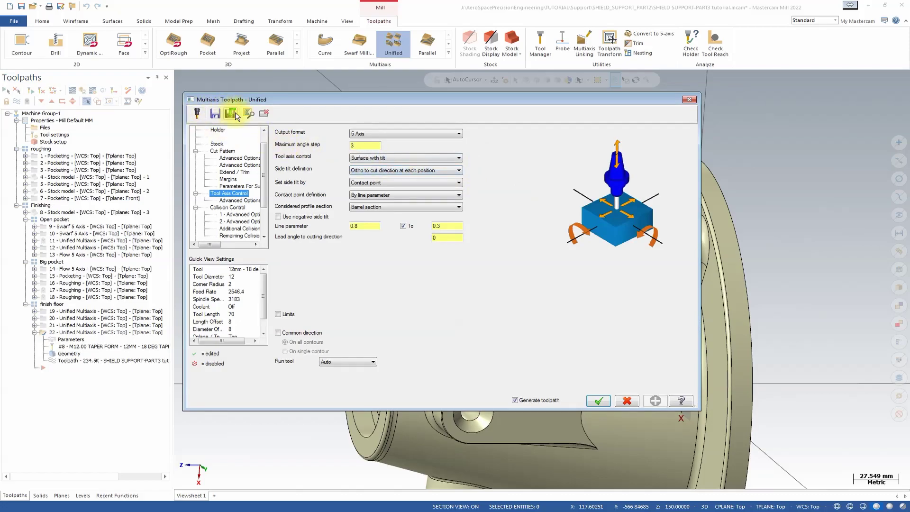
Set the cut pattern's maximum stepover to 4 and cut tolerance to 0.01 for operation 22
click(230, 153)
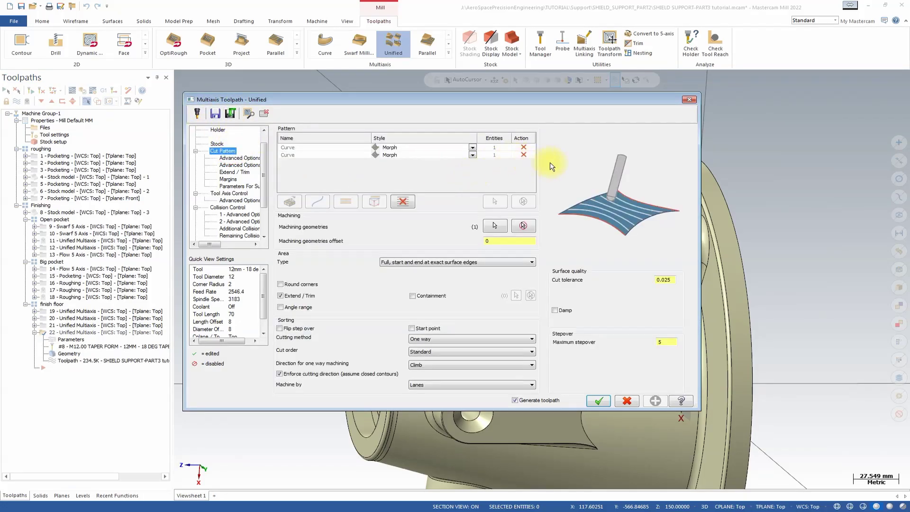
middle_drag(792, 217, 707, 200)
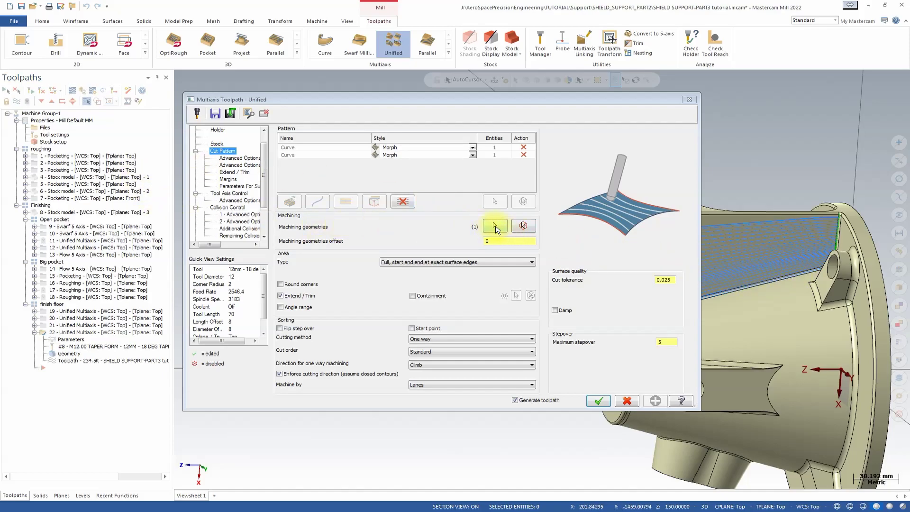
click(669, 342)
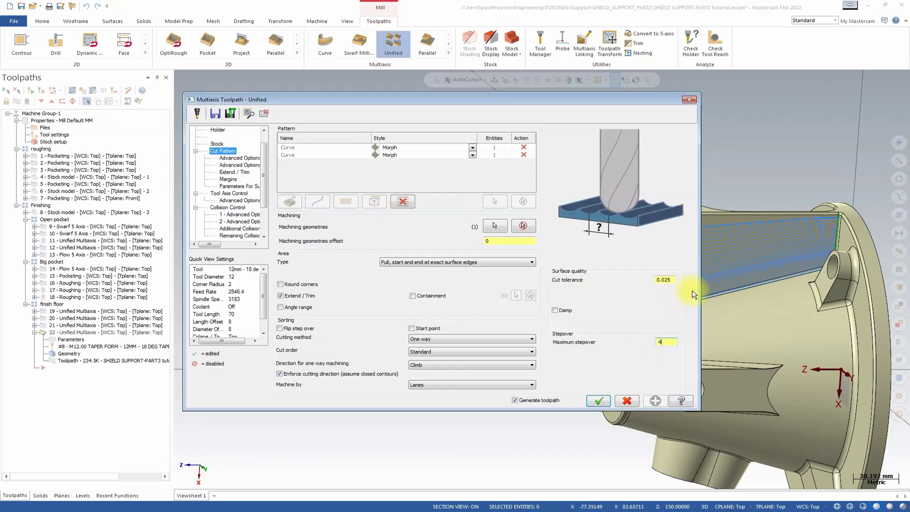
click(669, 281)
key(BackSpace)
text(1)
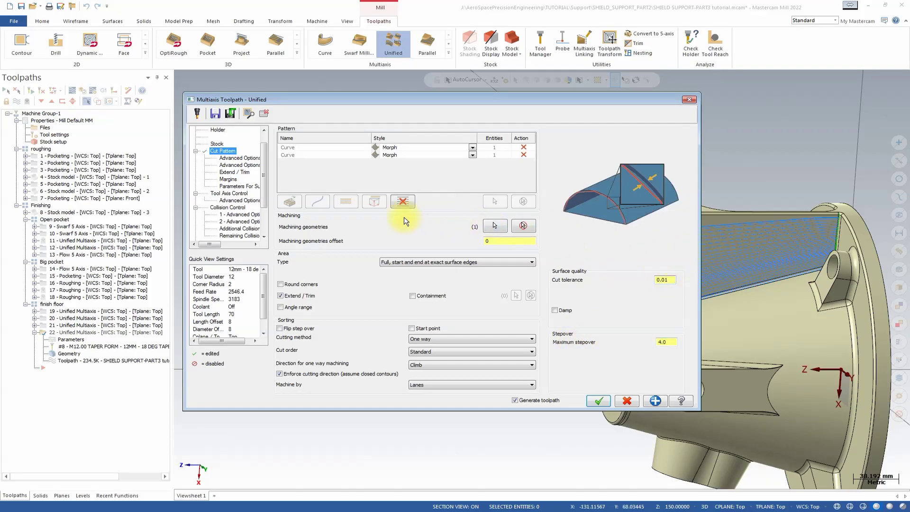
Check the climb and conventional options, and turn off Adaptive cuts and Slow and safe path creation for the cut pattern's surface quality
click(239, 157)
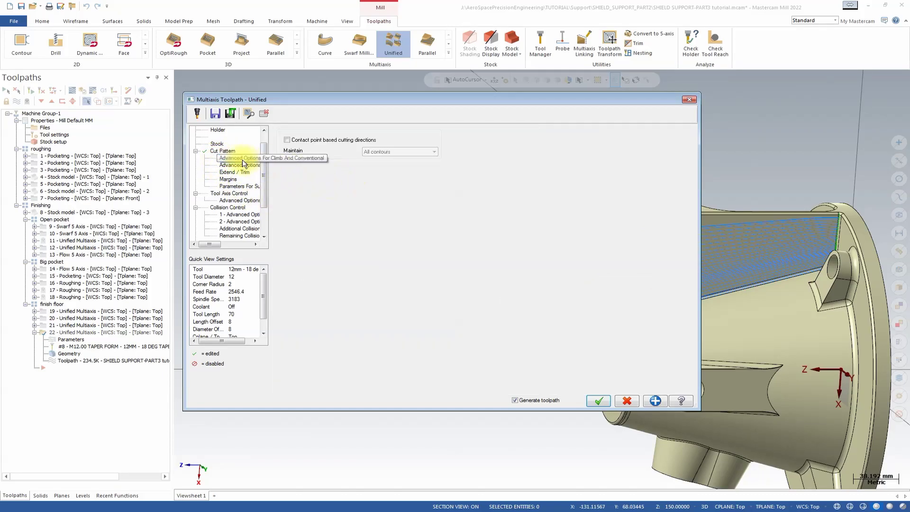
click(224, 151)
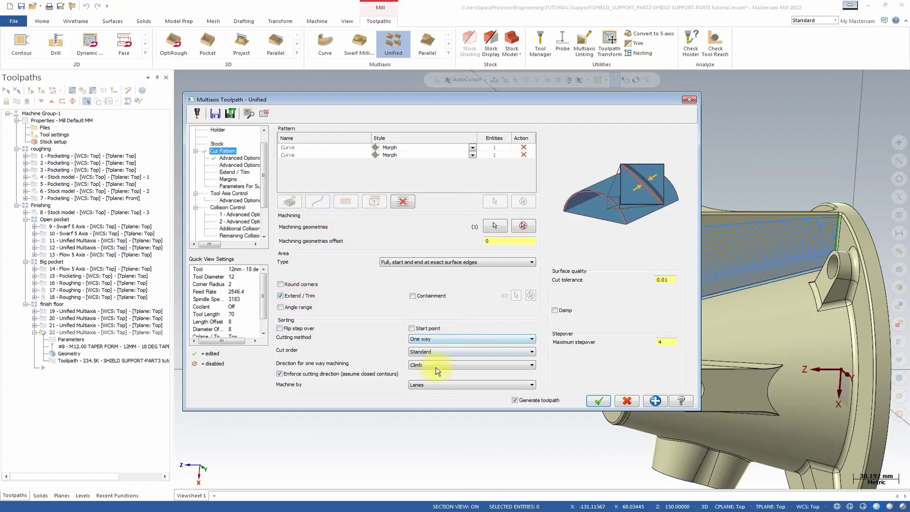
click(239, 165)
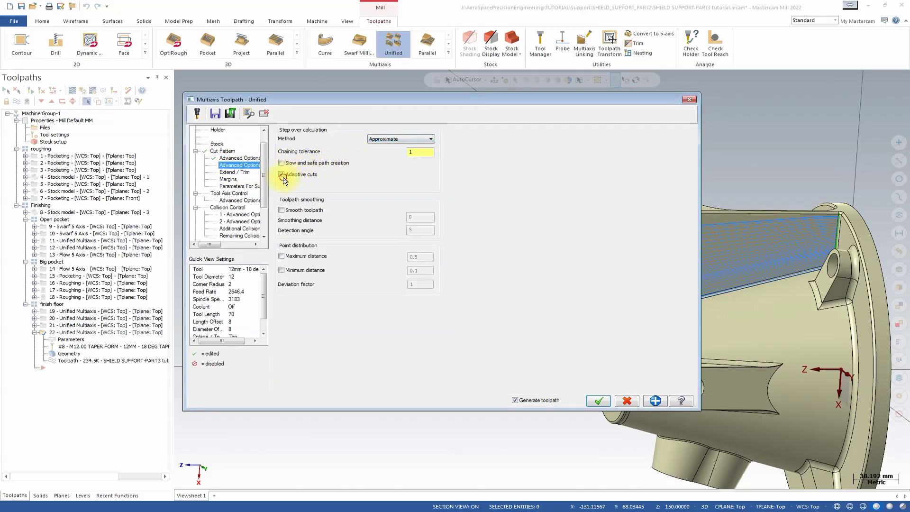
click(284, 164)
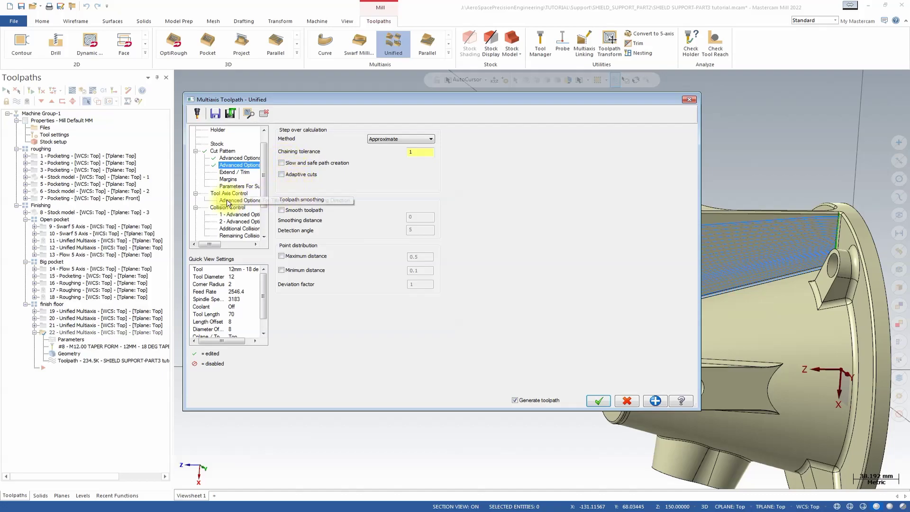
Review operation 22's extensions, margins and surface edge handling, and its tool axis control settings, including profile section and line parameter range
click(237, 173)
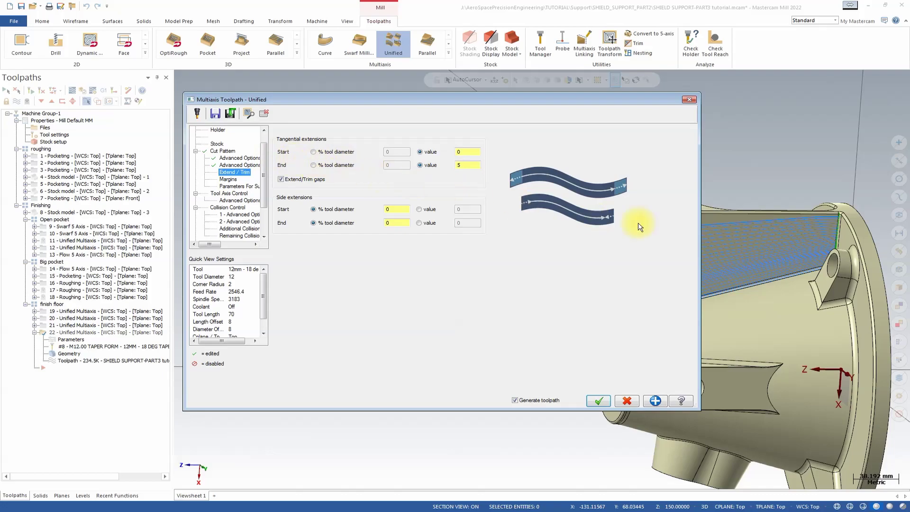
middle_drag(841, 219, 753, 225)
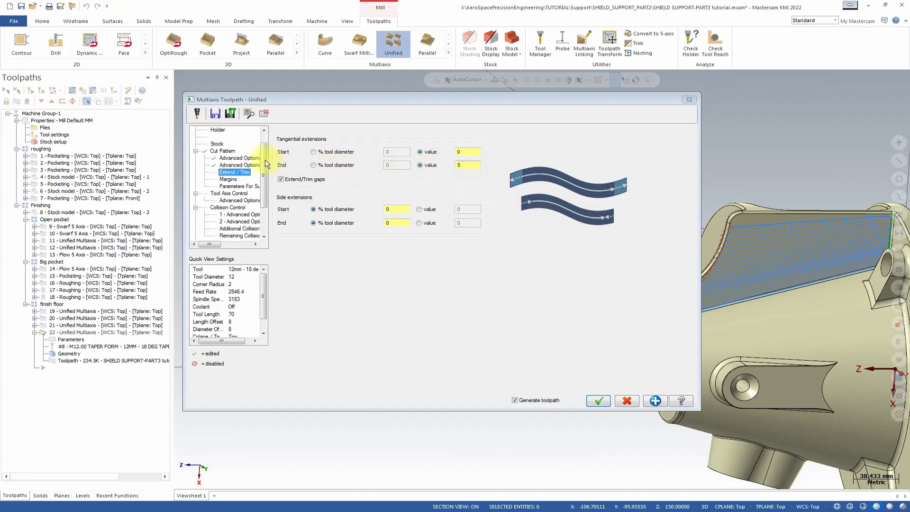
click(227, 180)
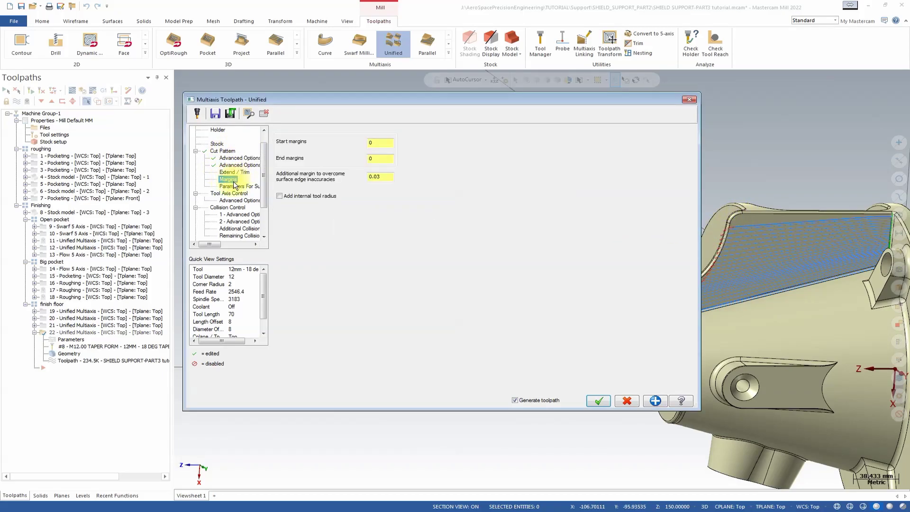
click(230, 187)
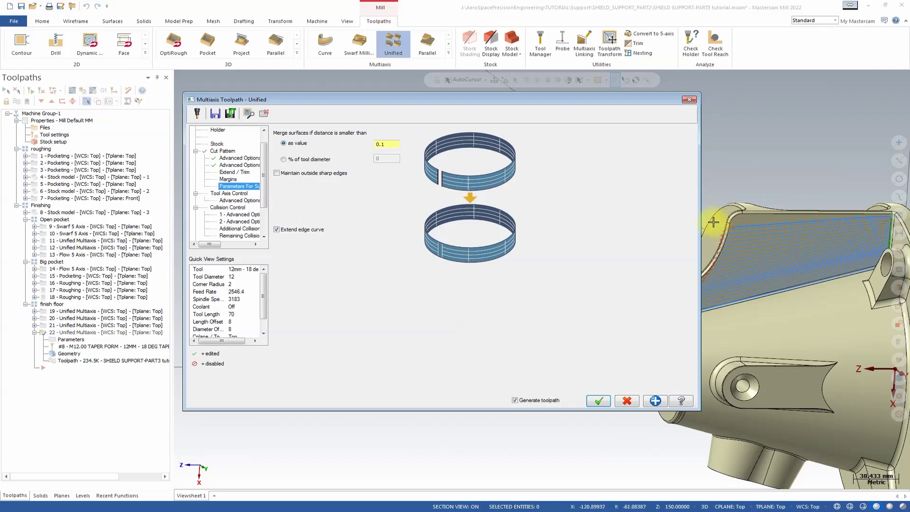
click(227, 194)
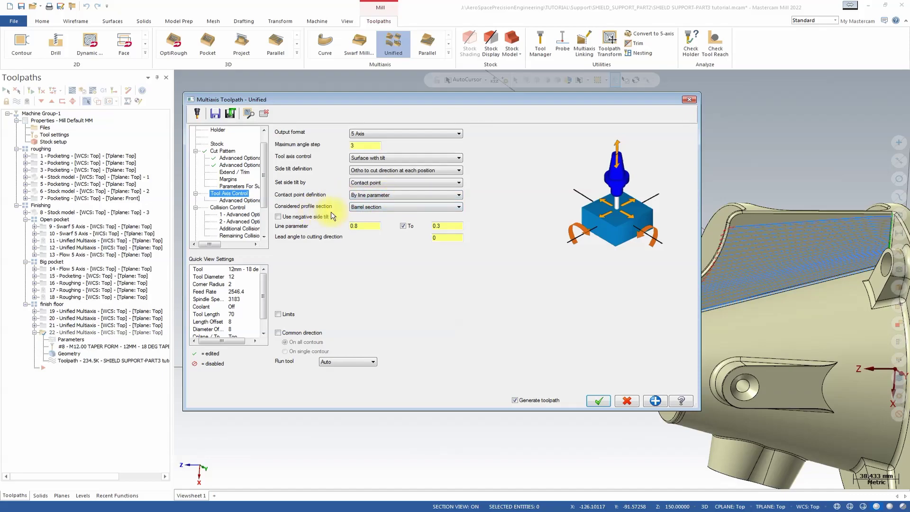
click(376, 206)
click(370, 227)
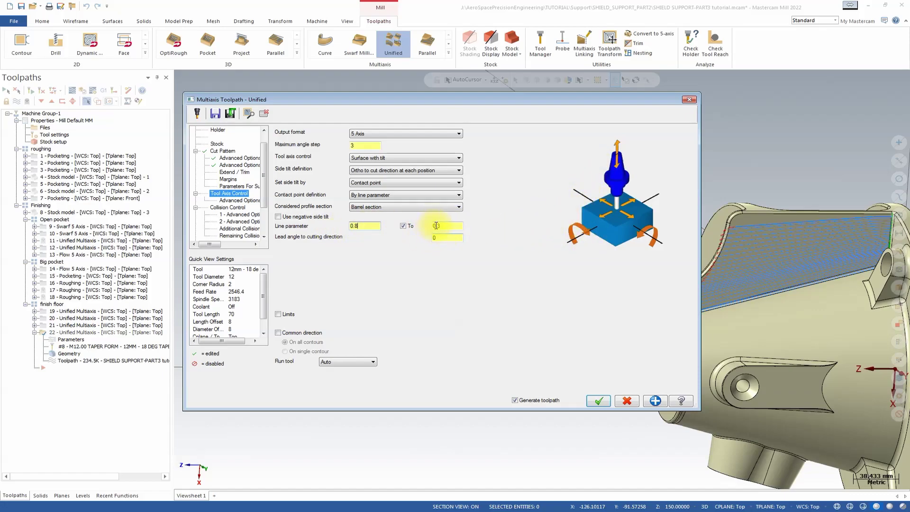
click(228, 201)
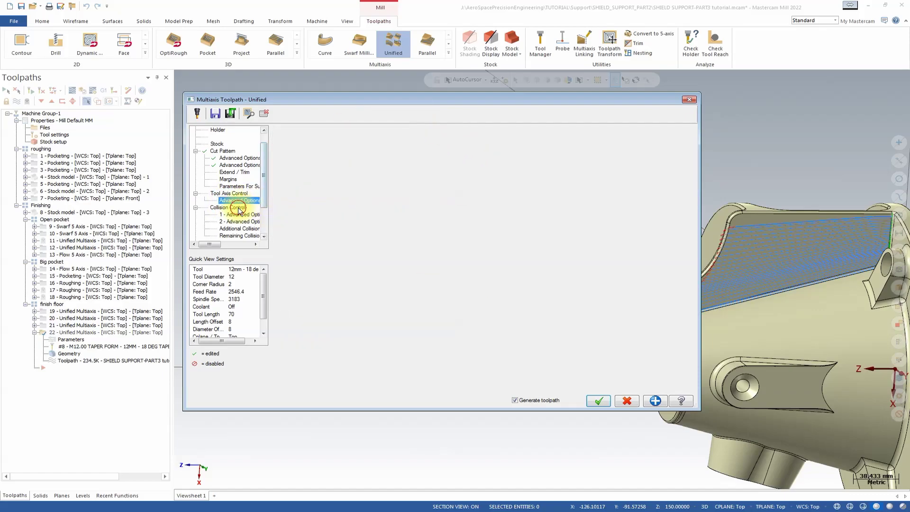
Accept the faces around the cone's small end as avoidance geometry for the second collision control strategy
click(227, 207)
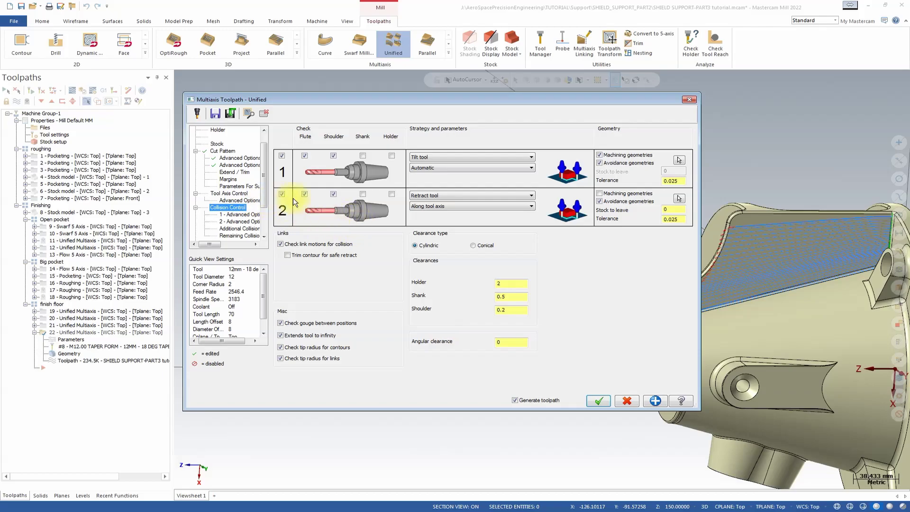
middle_drag(825, 317, 735, 313)
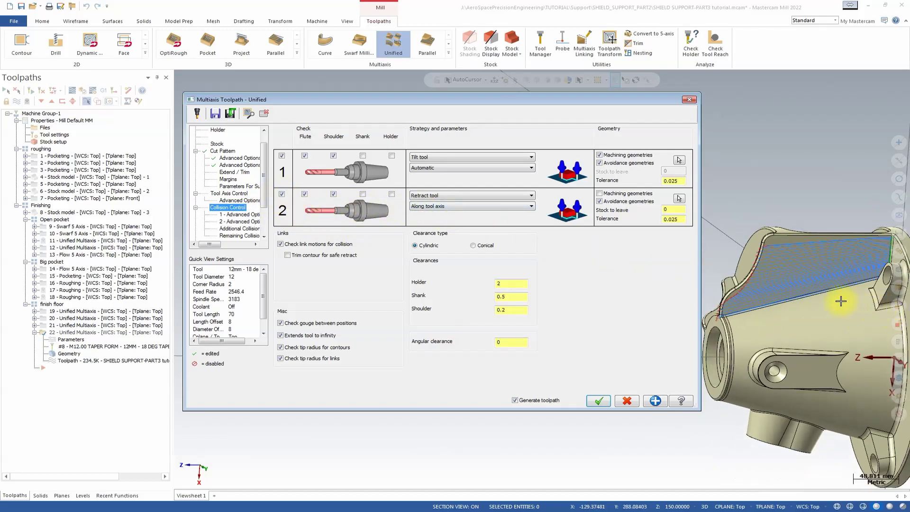
scroll(711, 319, up, 5)
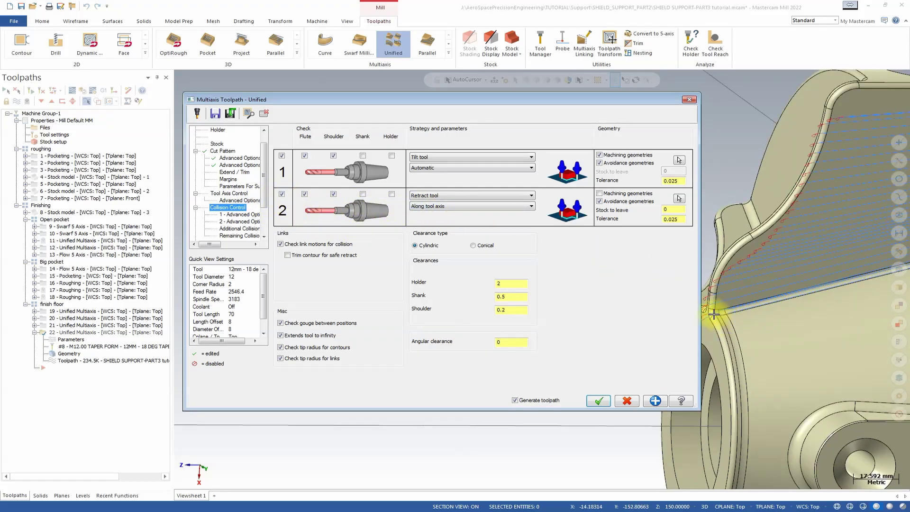
click(679, 200)
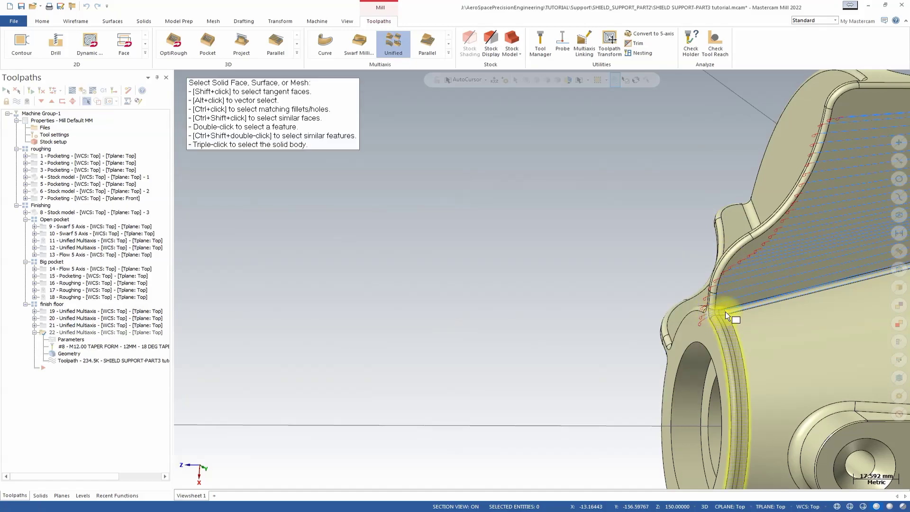
click(506, 98)
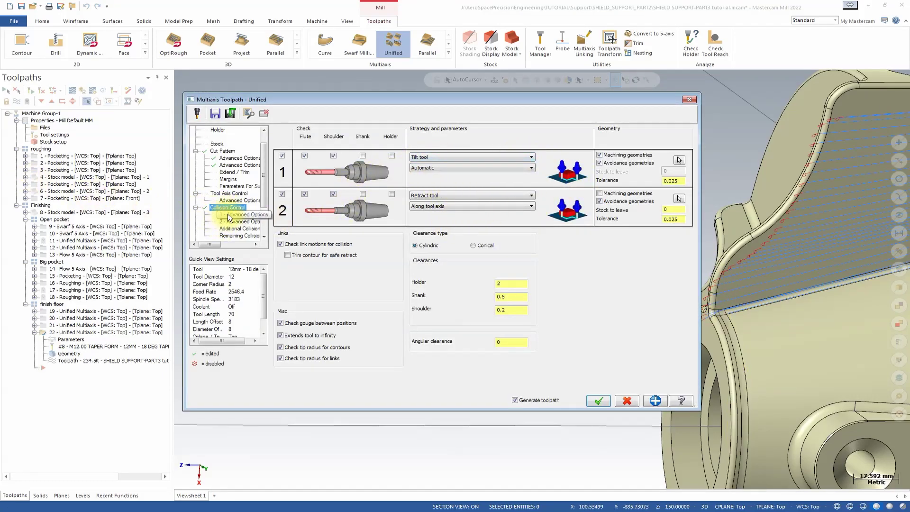
Review the first collision strategy's advanced options and the linking settings, and regenerate the Unified toolpath
click(231, 216)
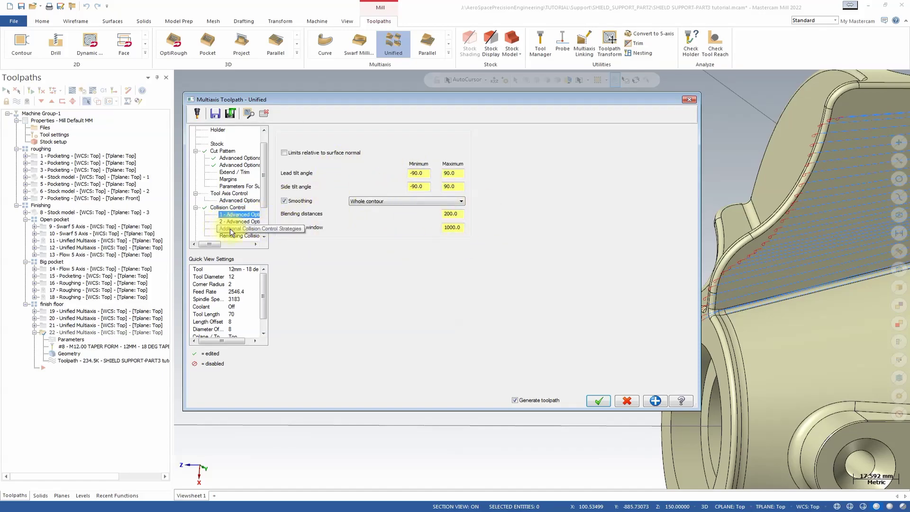
scroll(265, 201, down, 2)
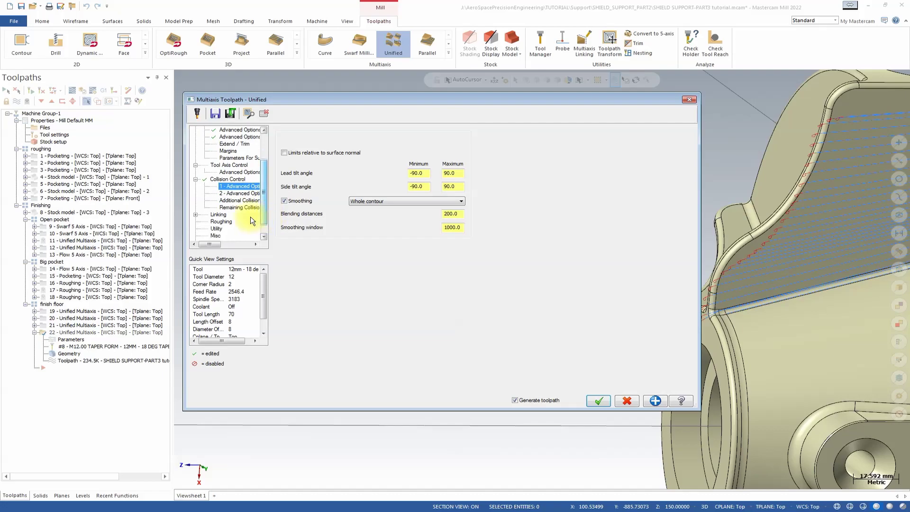
click(223, 215)
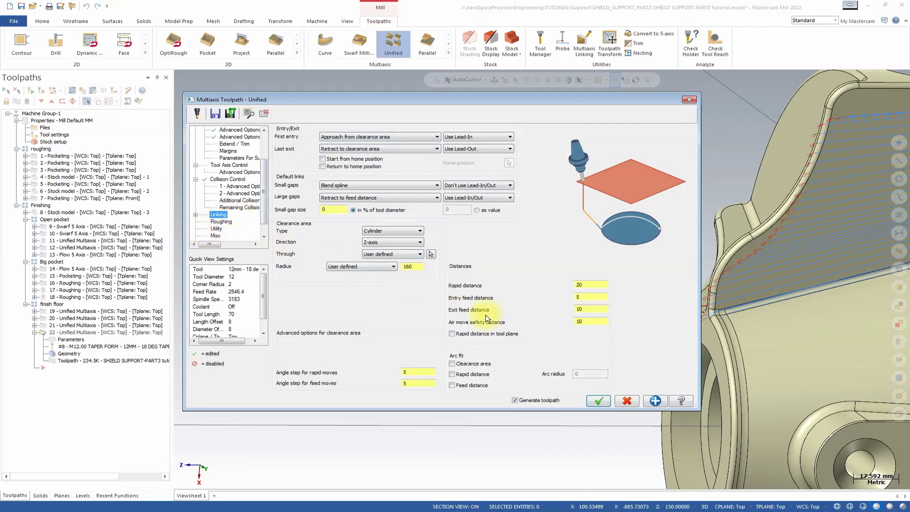
click(604, 399)
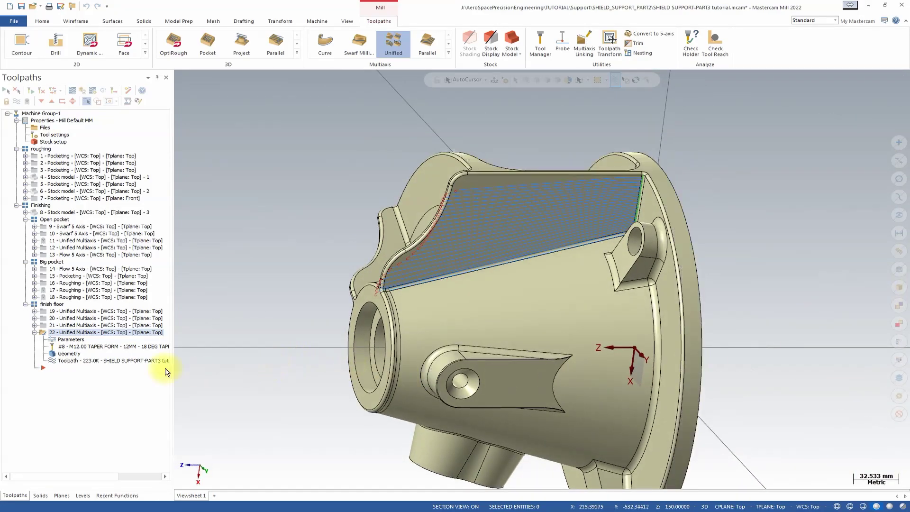
Review the tool axis control settings of Unified operation 22 and close its parameters without changes
click(61, 340)
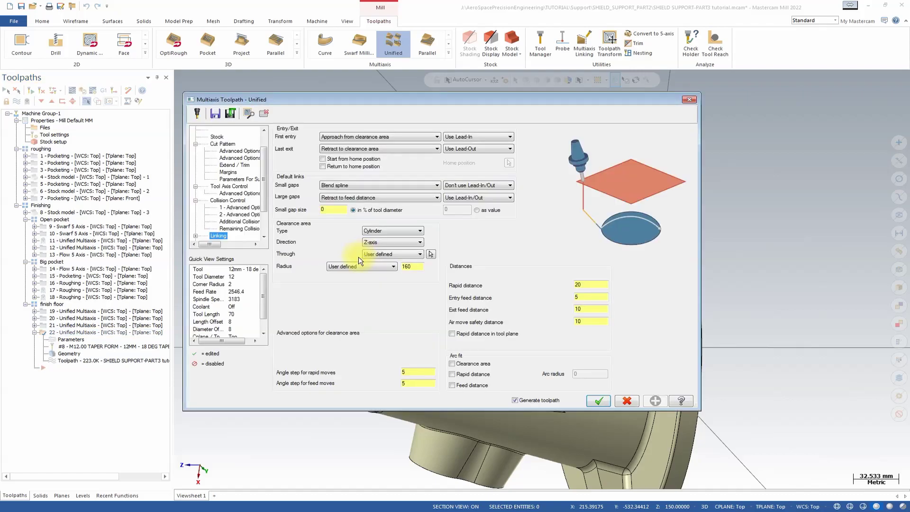
click(230, 186)
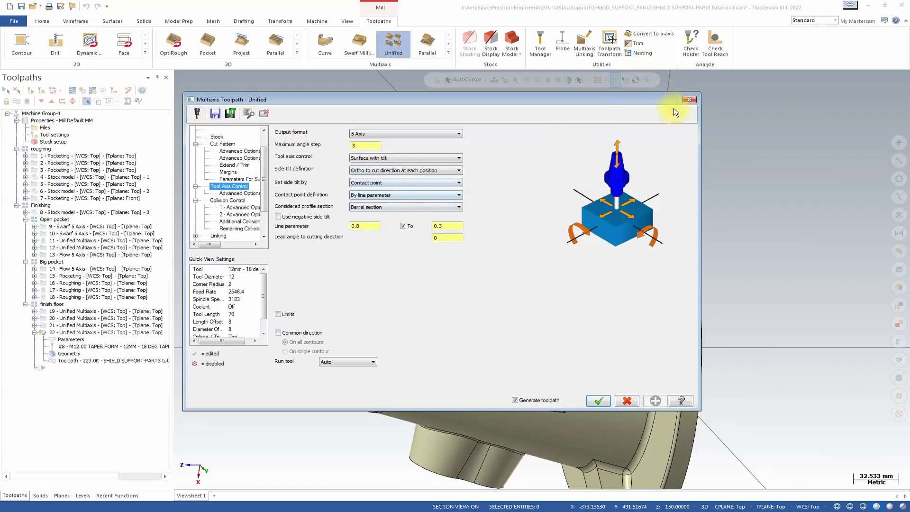
click(689, 99)
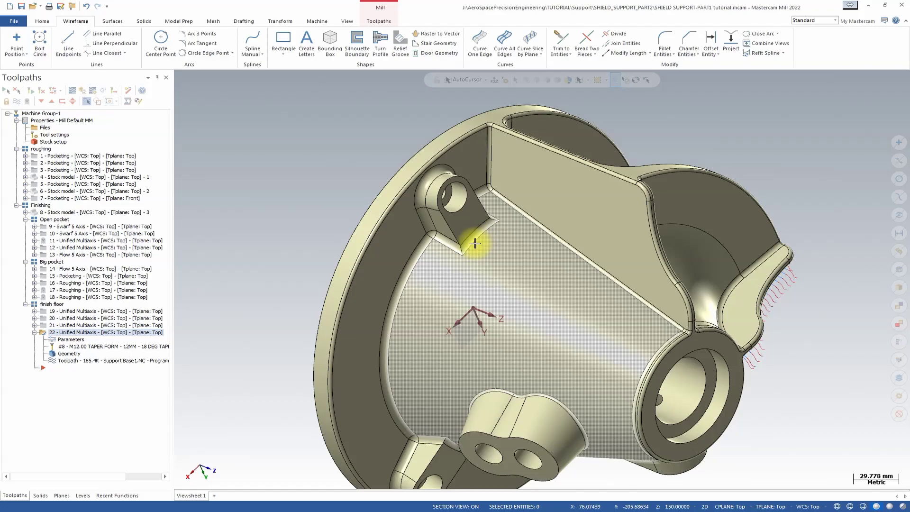
Create a new Unified multiaxis toolpath and assign tool 11, the 10 mm ball-nose end mill
click(379, 21)
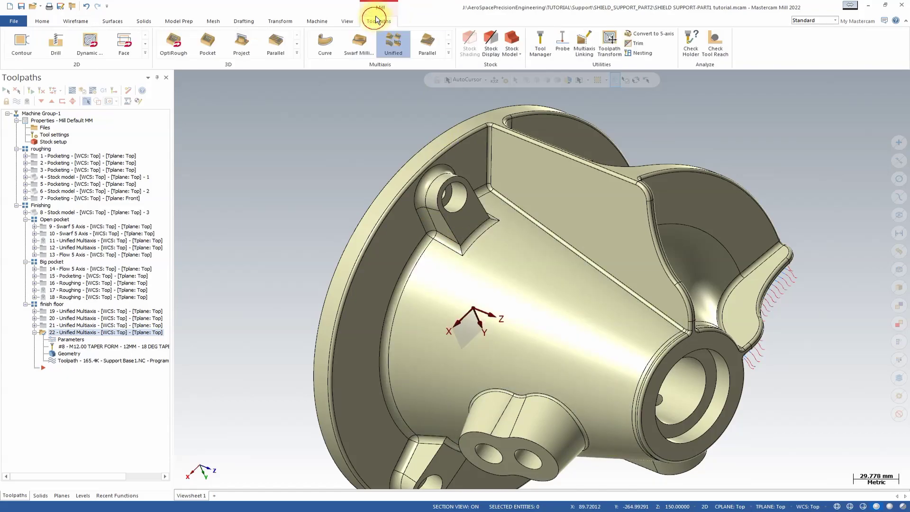
click(405, 53)
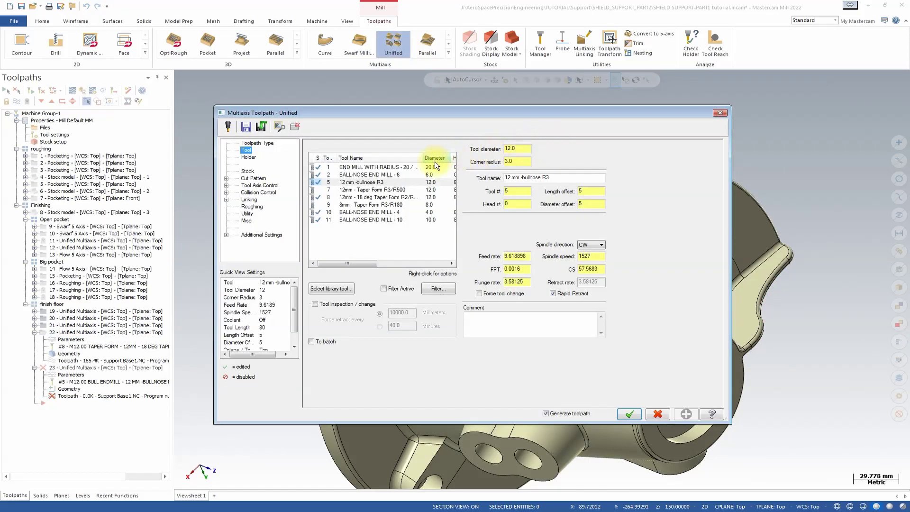
click(371, 219)
click(372, 219)
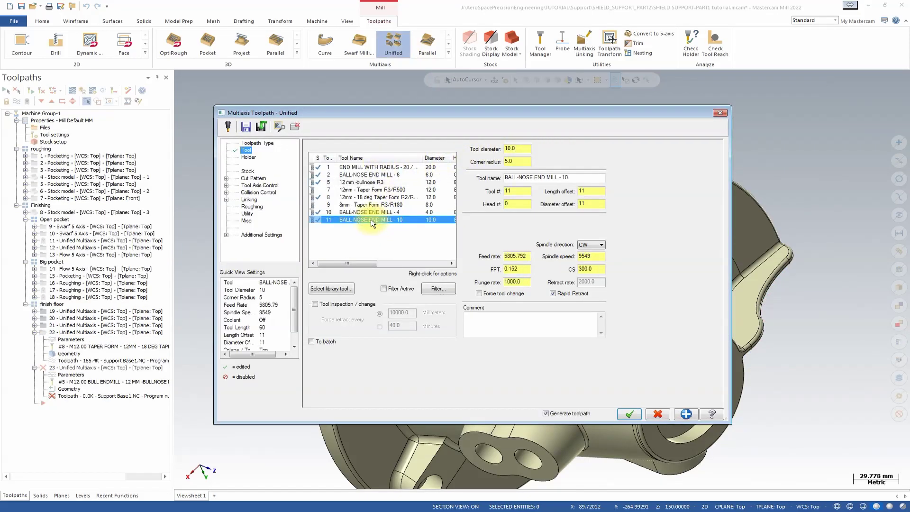
Add a curve cut pattern with Guide style and chain the lug fillet's lower edge as the guide curve
click(247, 172)
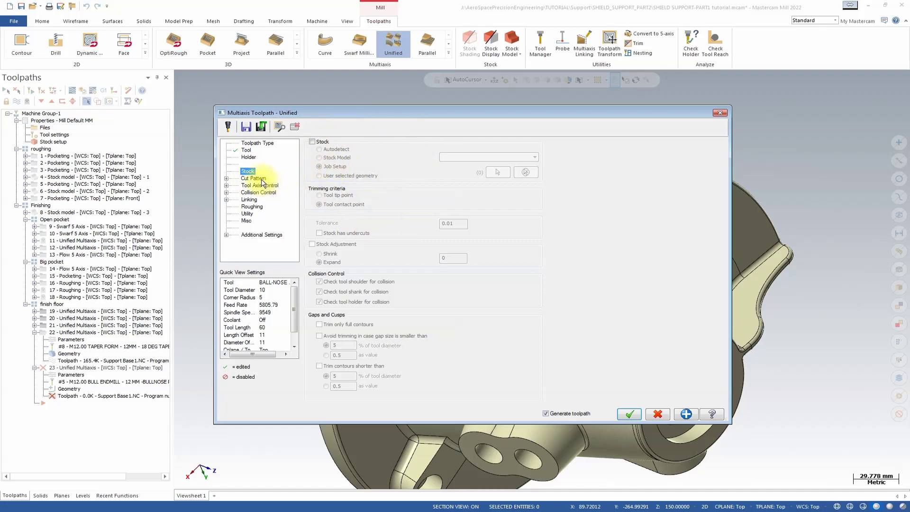
click(254, 179)
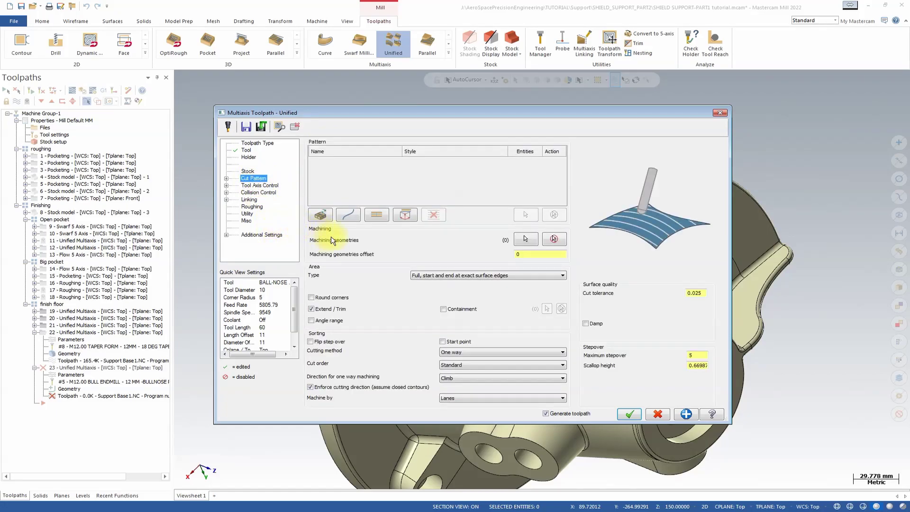
click(348, 217)
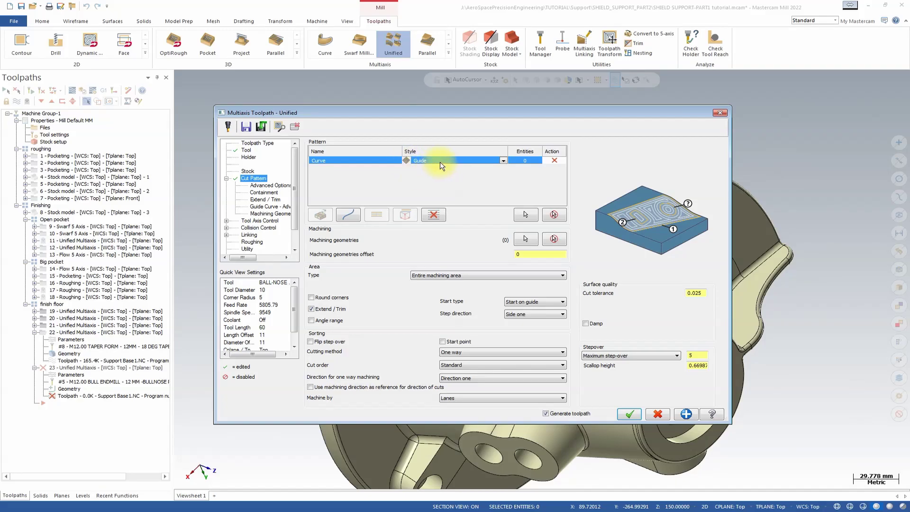
click(526, 215)
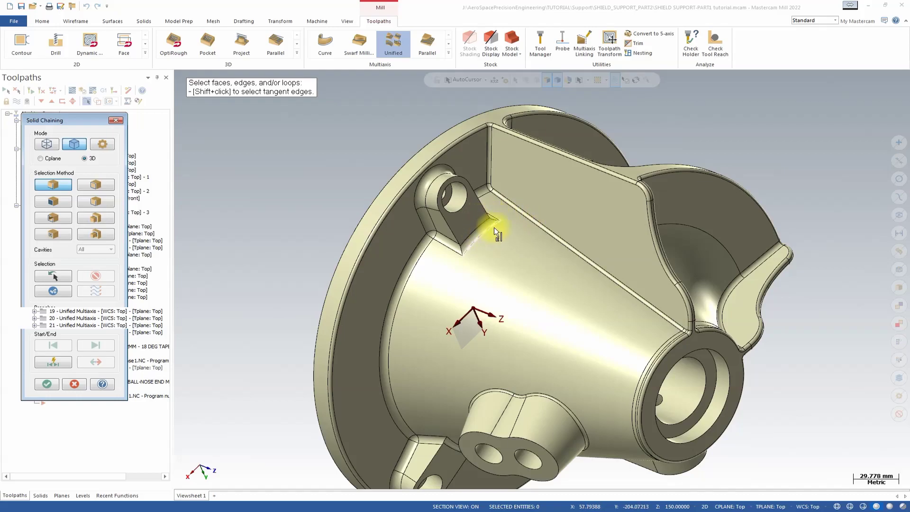
click(468, 248)
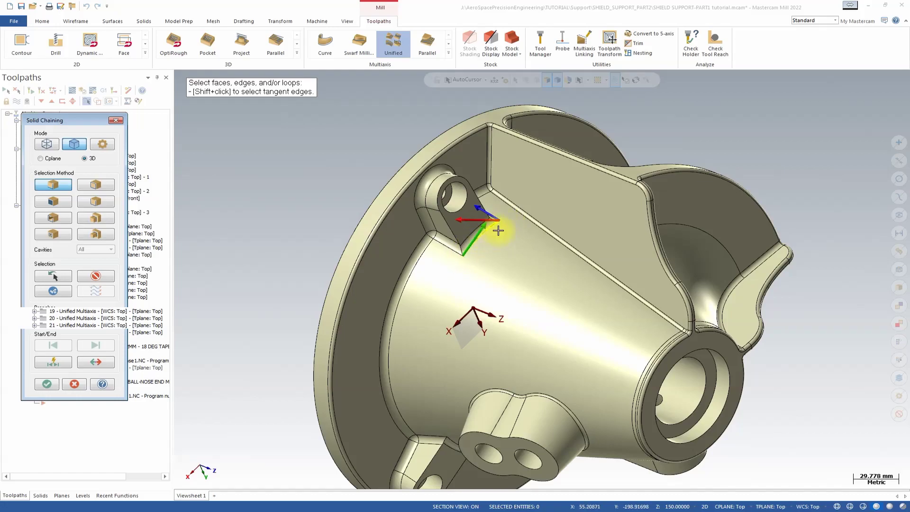
scroll(497, 231, up, 5)
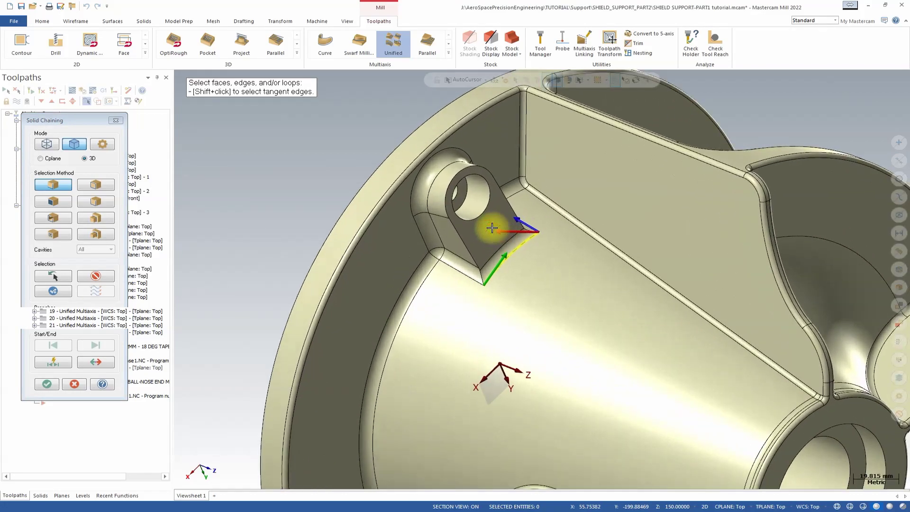
scroll(493, 227, up, 1)
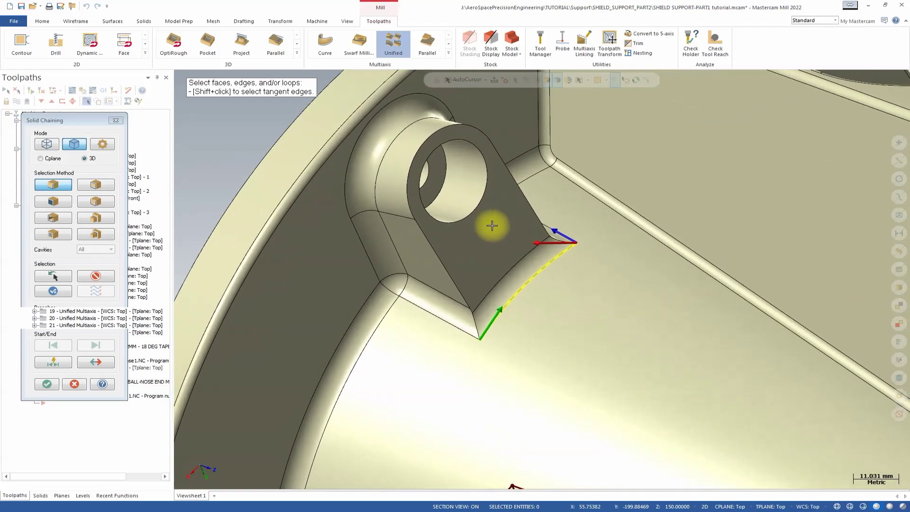
click(49, 383)
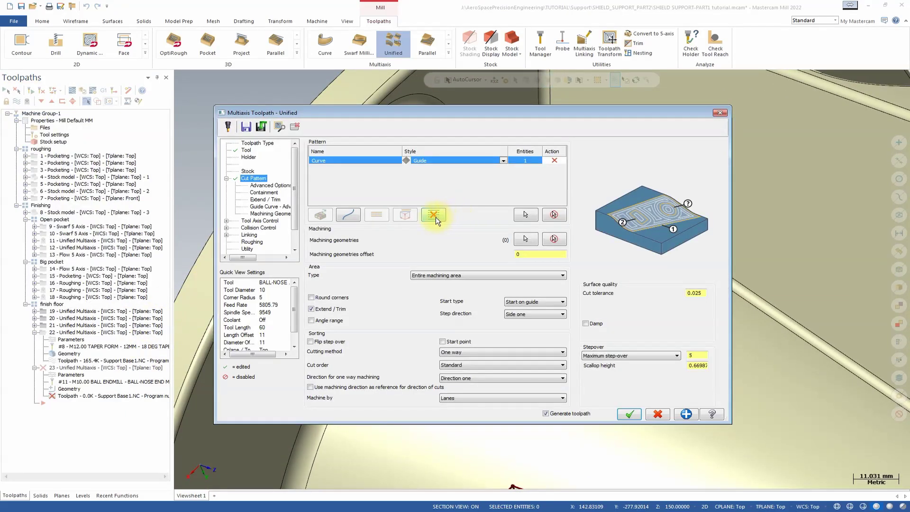
Select the lug's flat front face and the fillet at its base as the machining geometries
click(532, 240)
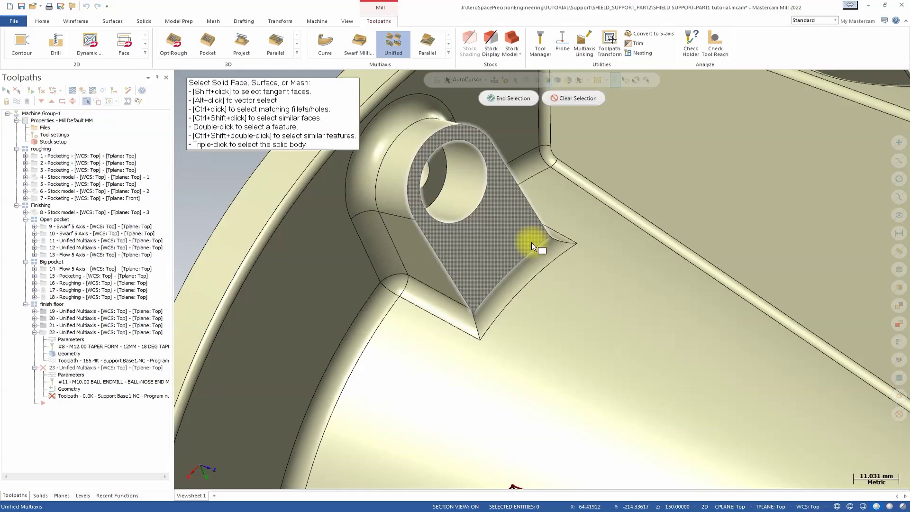
click(531, 259)
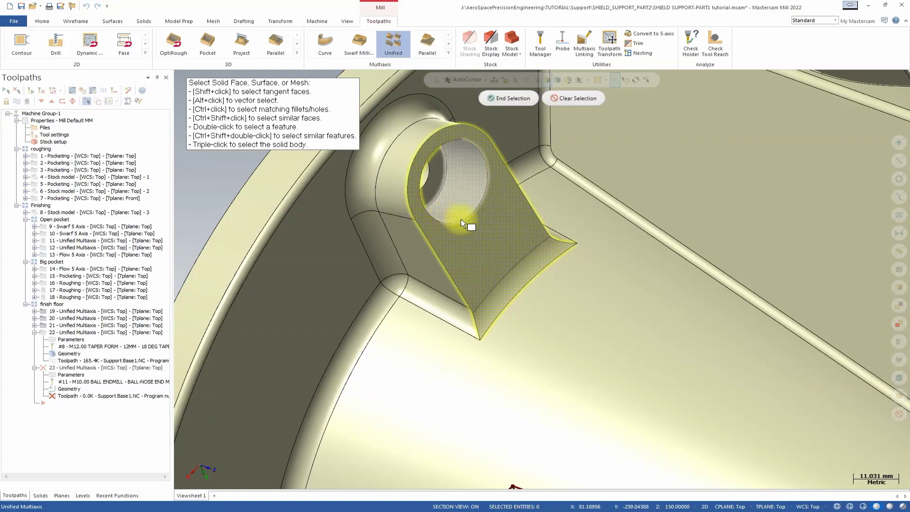
click(491, 177)
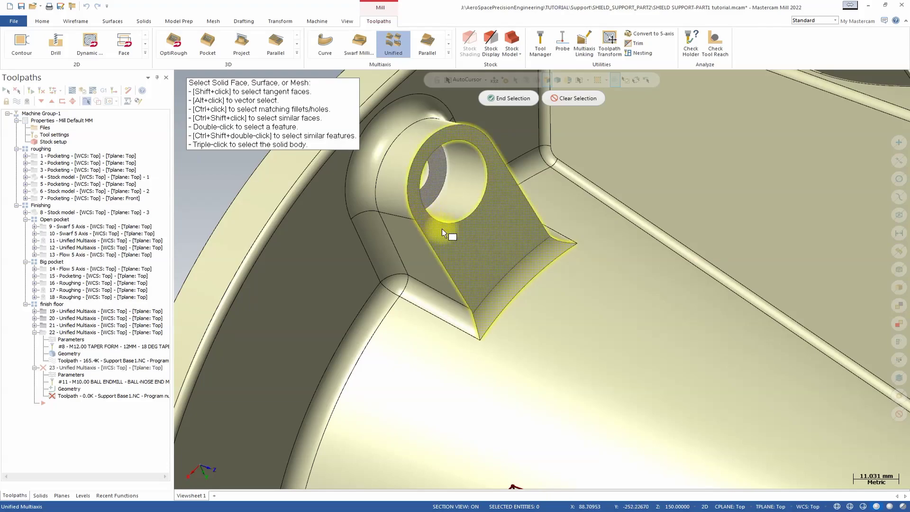
click(419, 151)
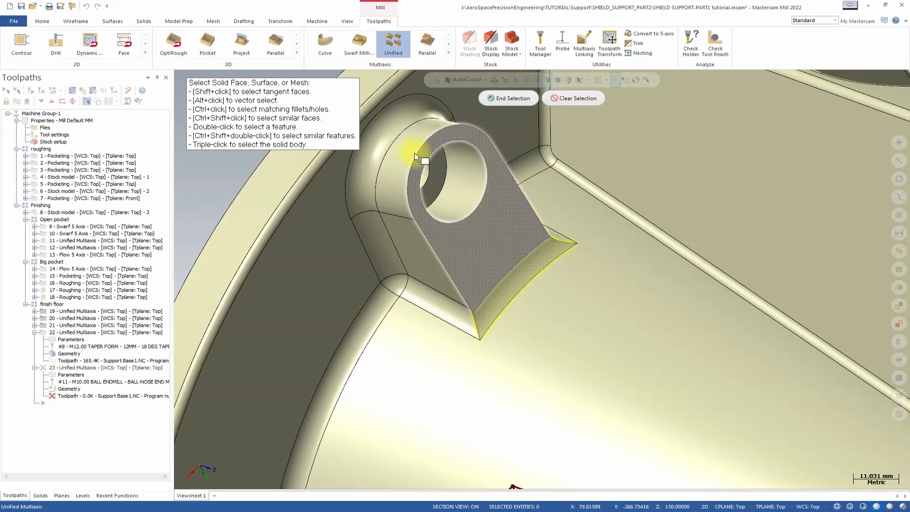
click(476, 150)
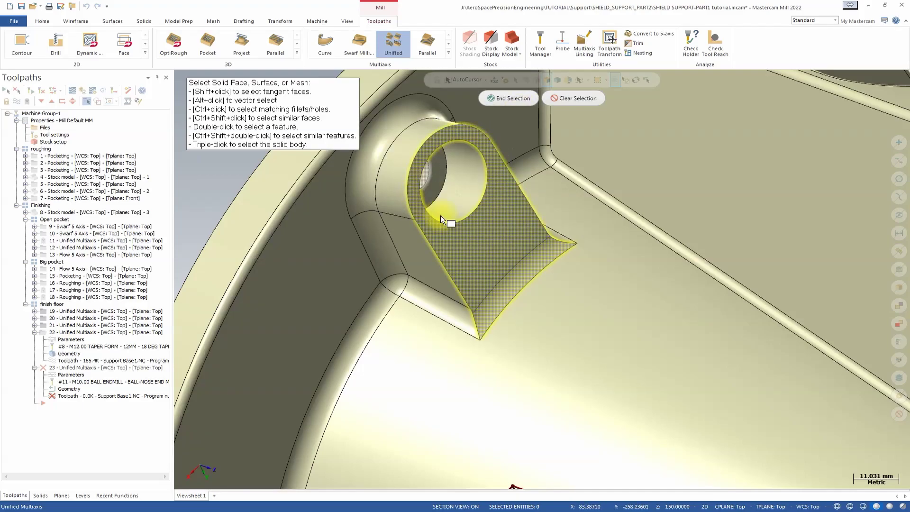
click(516, 101)
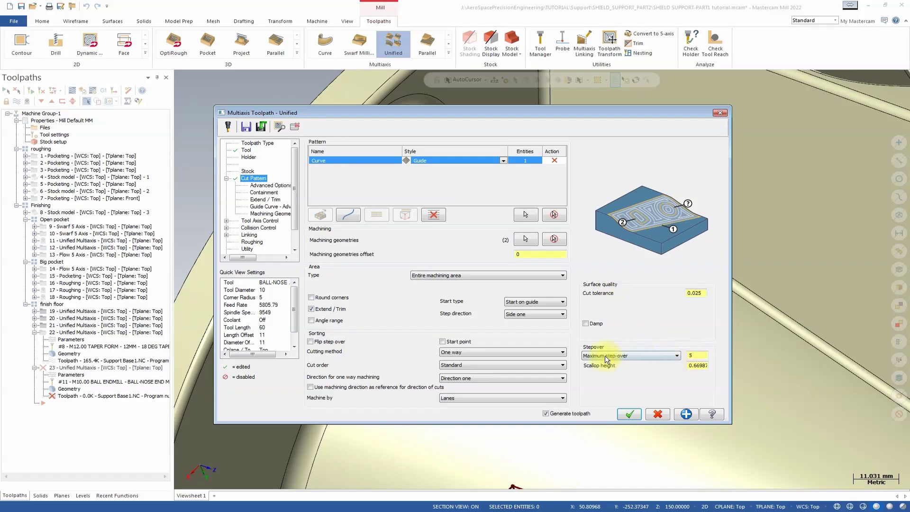
Set the maximum step-over to 2 and the cutting method to Zigzag
click(697, 355)
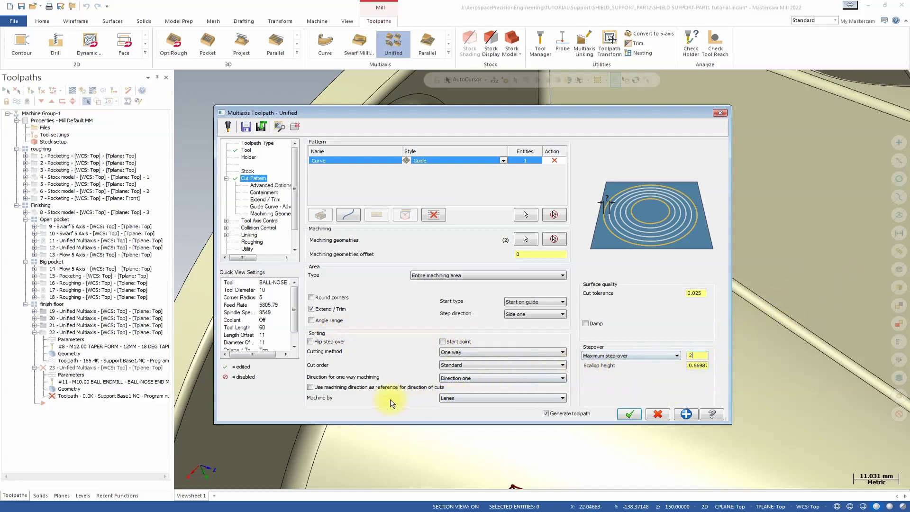
click(483, 353)
click(470, 366)
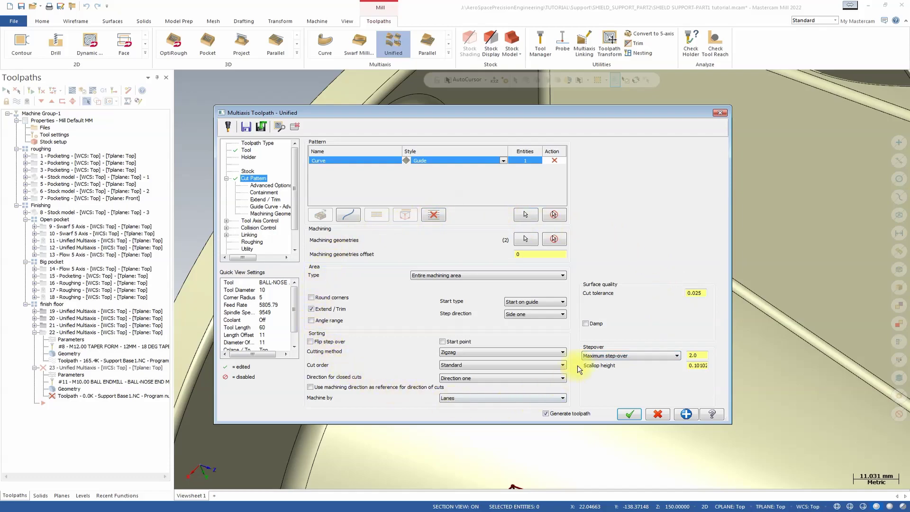
Set the cut pattern's containment projection direction to Surface normal
click(274, 186)
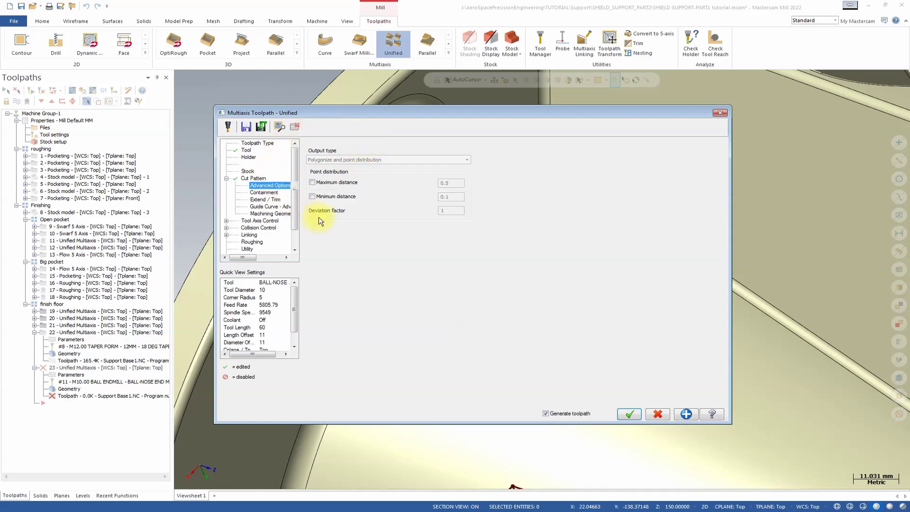
click(263, 192)
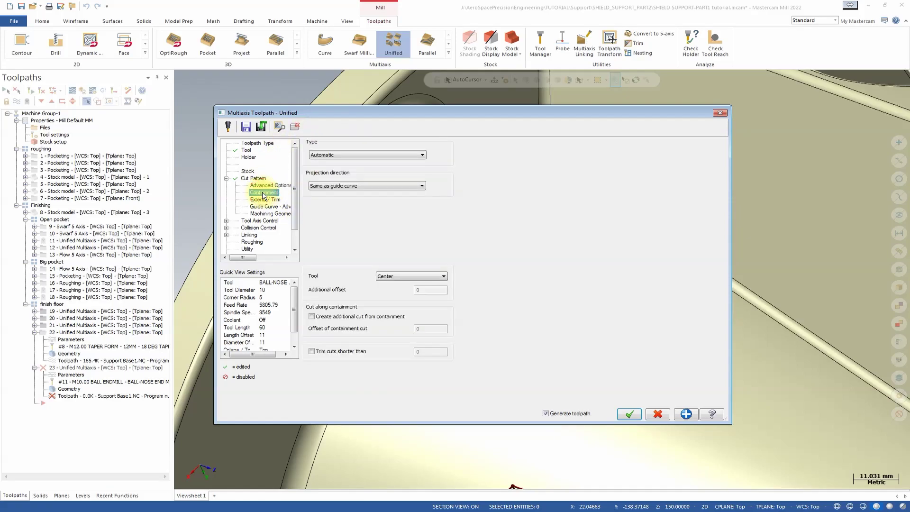
click(325, 186)
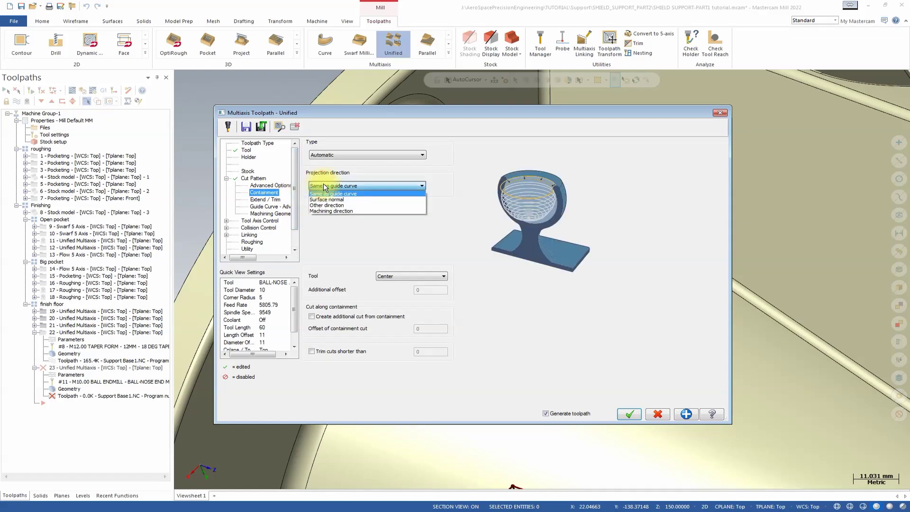
click(345, 201)
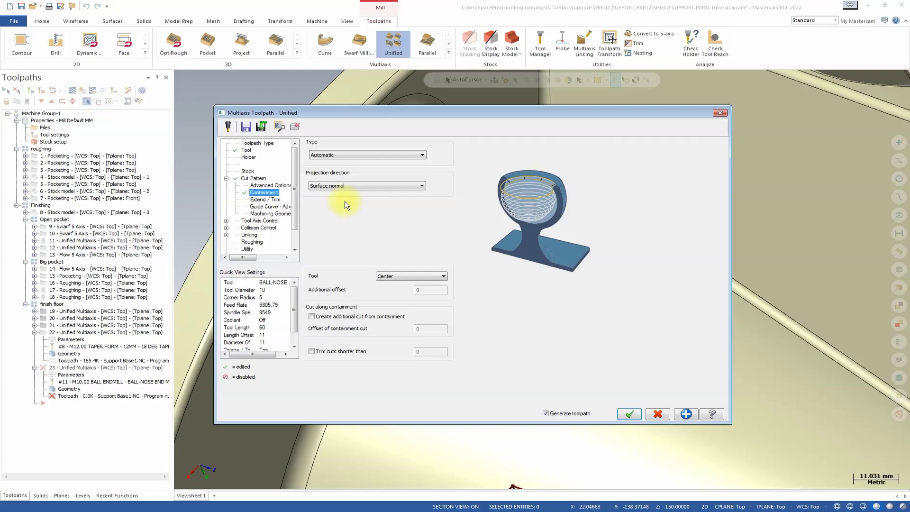
Set the containment's tool position to Outside and both the start and end tangential extension values to 3
click(437, 279)
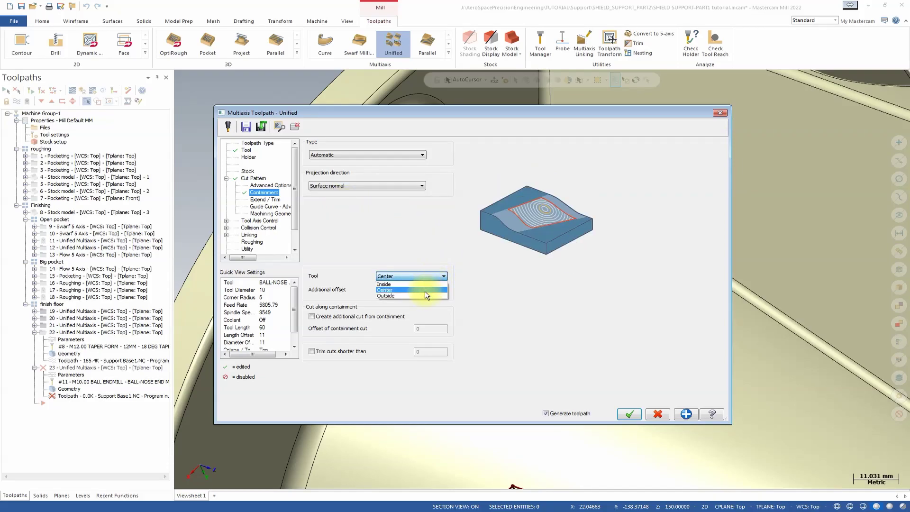
click(426, 295)
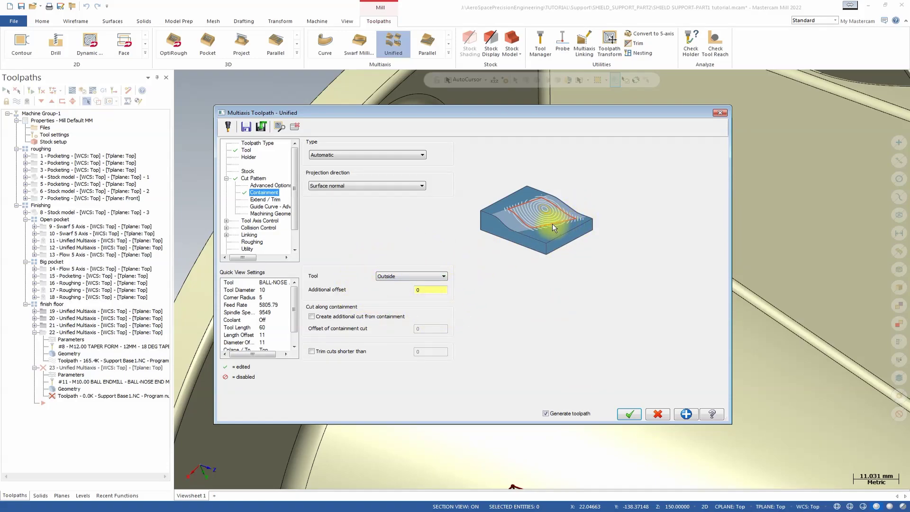
click(262, 200)
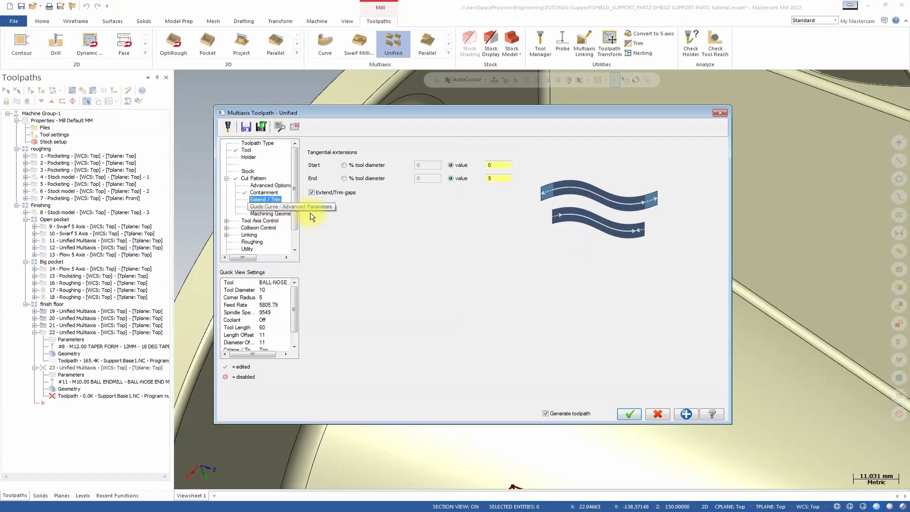
click(497, 165)
double_click(497, 165)
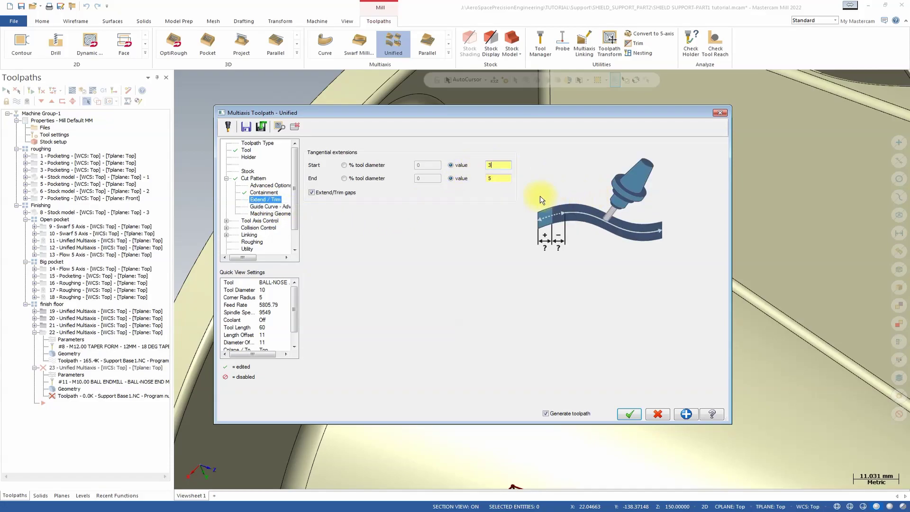
double_click(490, 179)
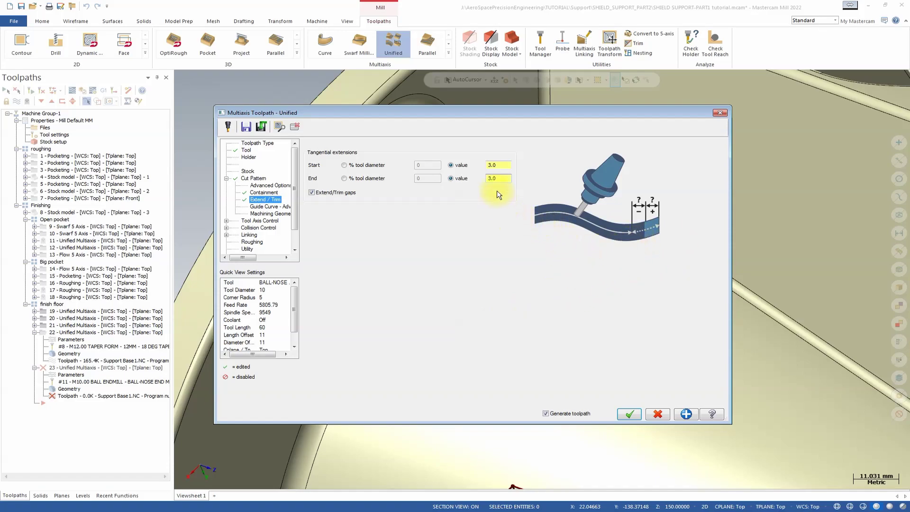
Enable Fill holes in the advanced parameters of the machining geometries
click(257, 207)
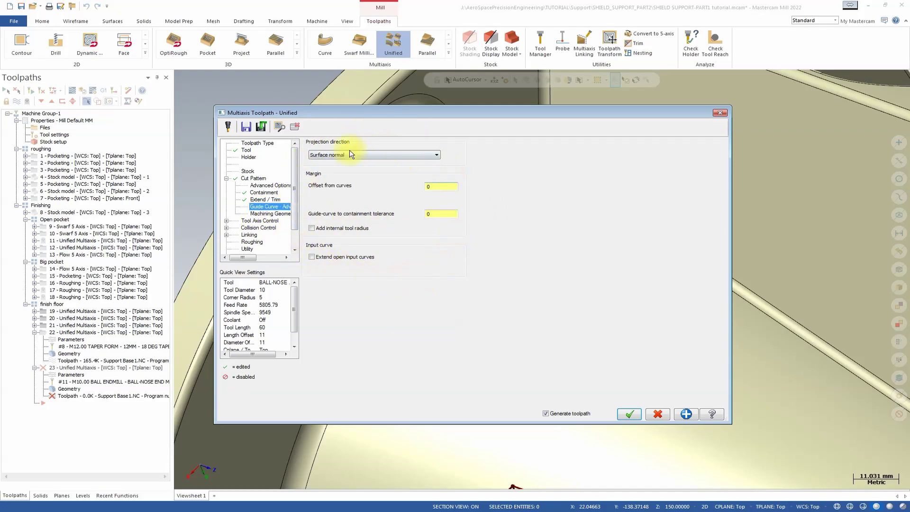
click(275, 214)
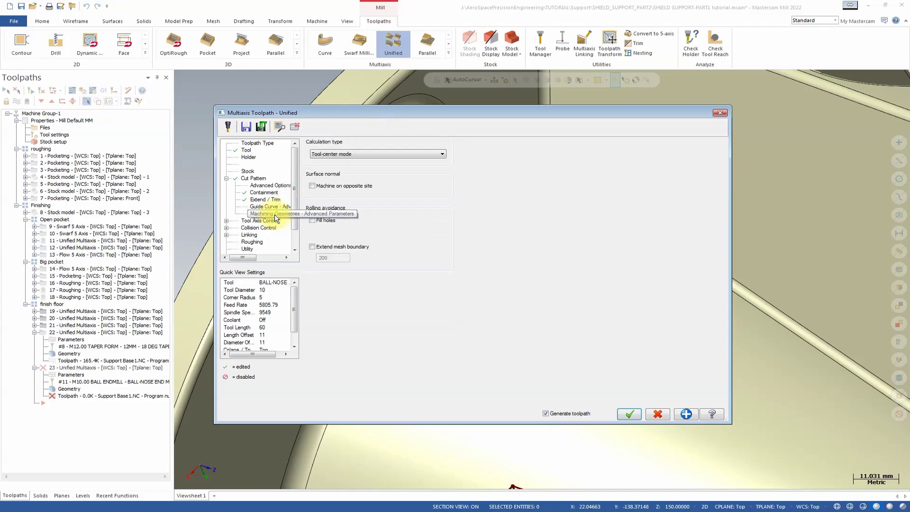
click(325, 223)
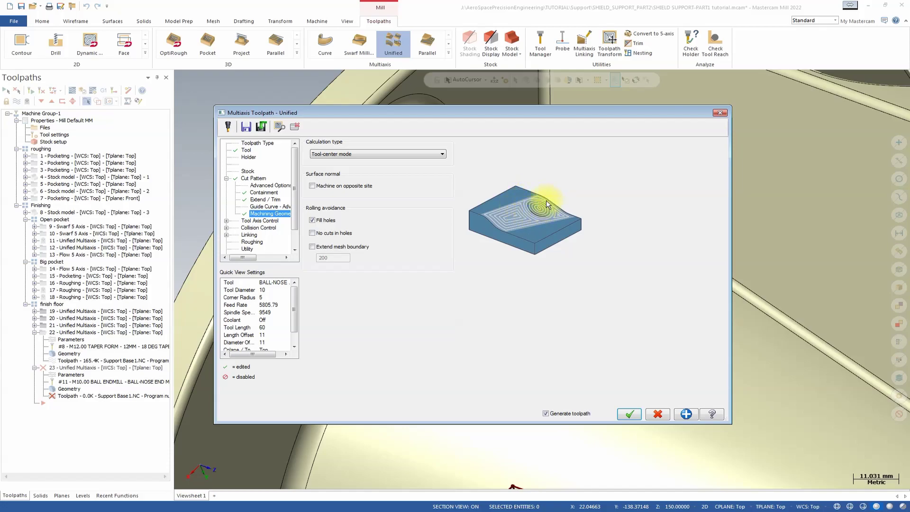
Set the tilt angle at side of cutting direction to 0 and switch the tool axis control to Fixed angle to axis
click(256, 221)
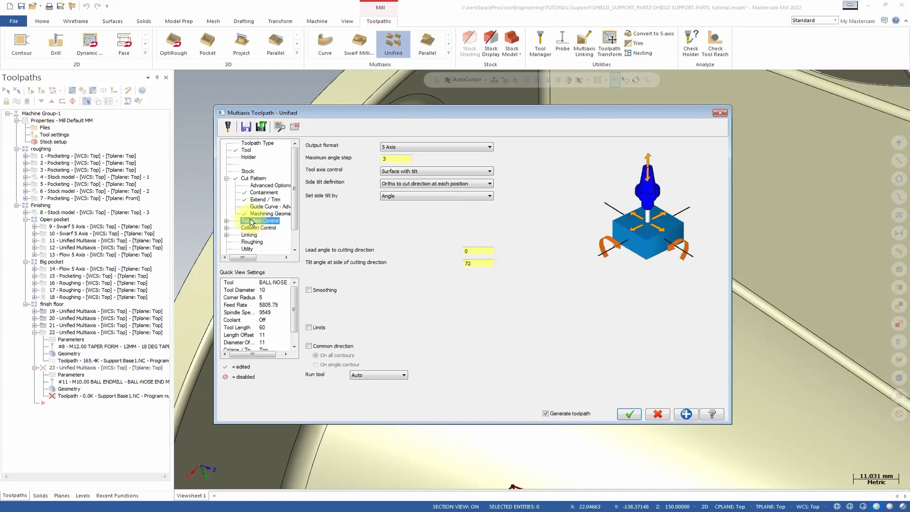
double_click(472, 263)
text(0)
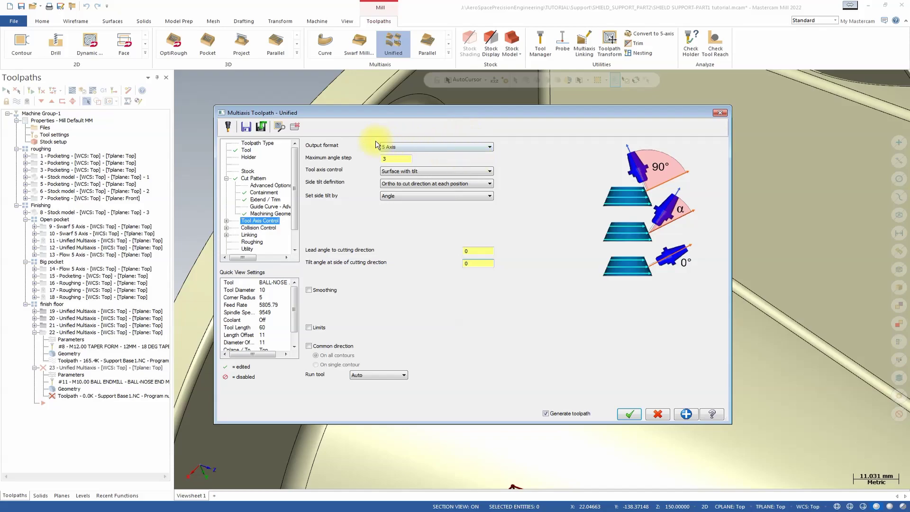
click(428, 172)
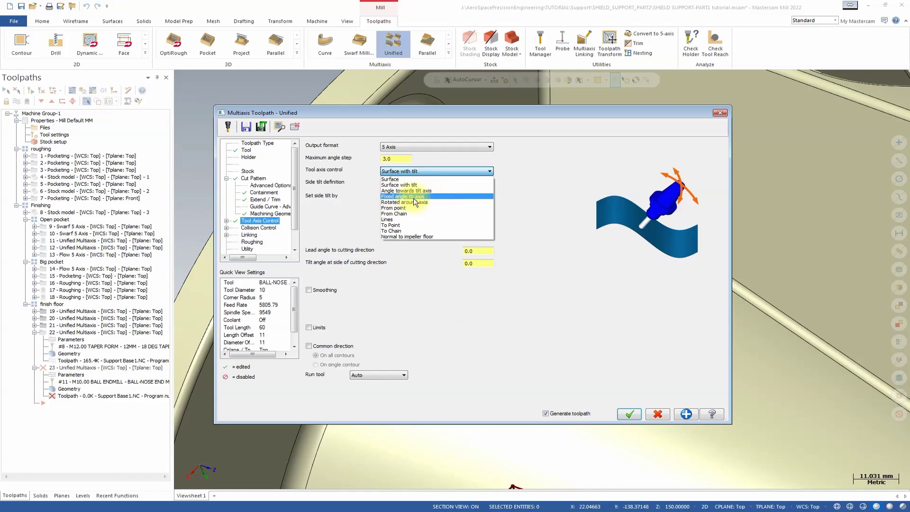
click(395, 196)
Set the tool's fixed tilt angle to 140 relative to the Y-axis
click(392, 136)
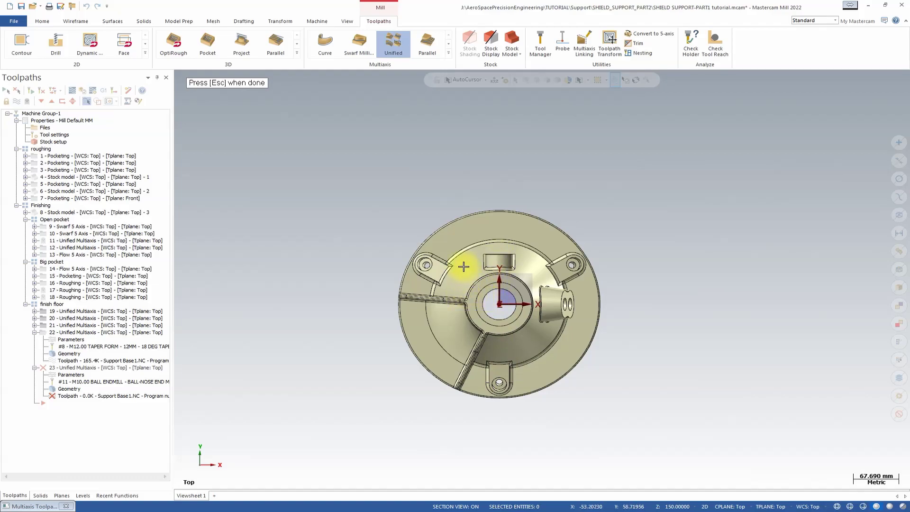
key(alt+5)
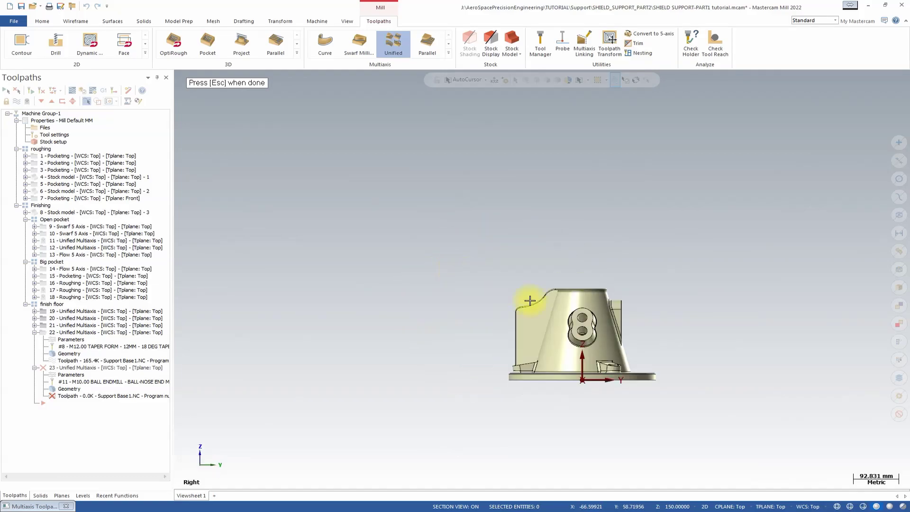
scroll(498, 319, up, 3)
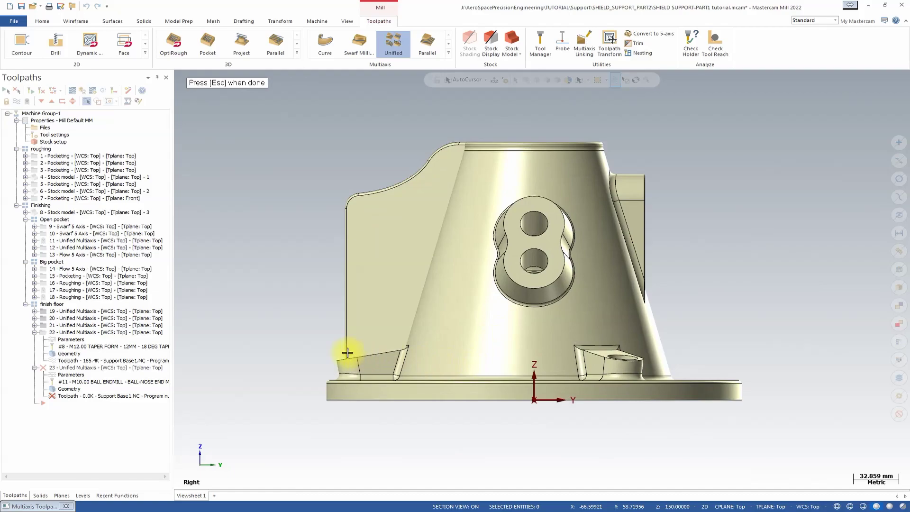
key(Escape)
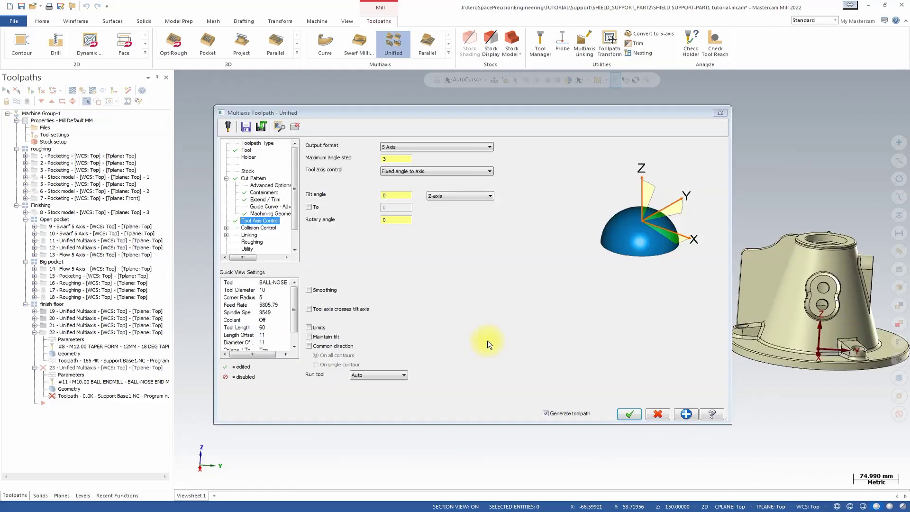
click(438, 199)
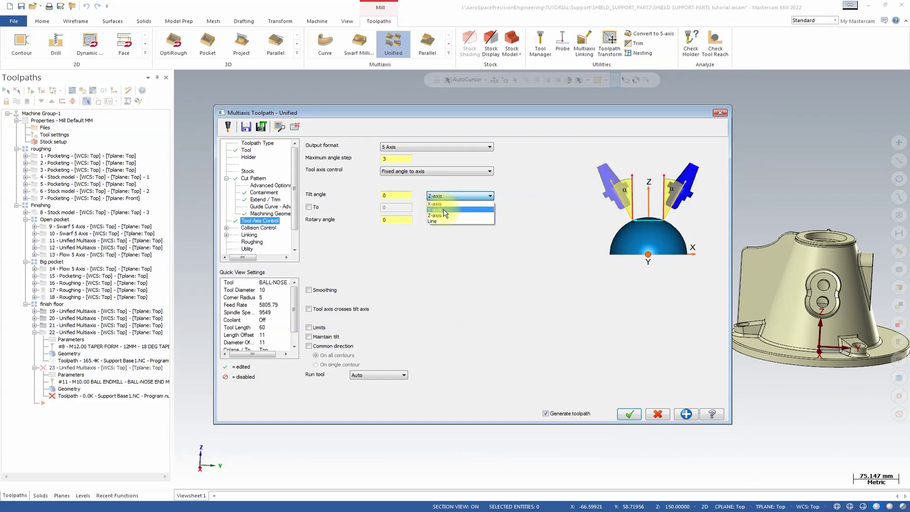
click(443, 210)
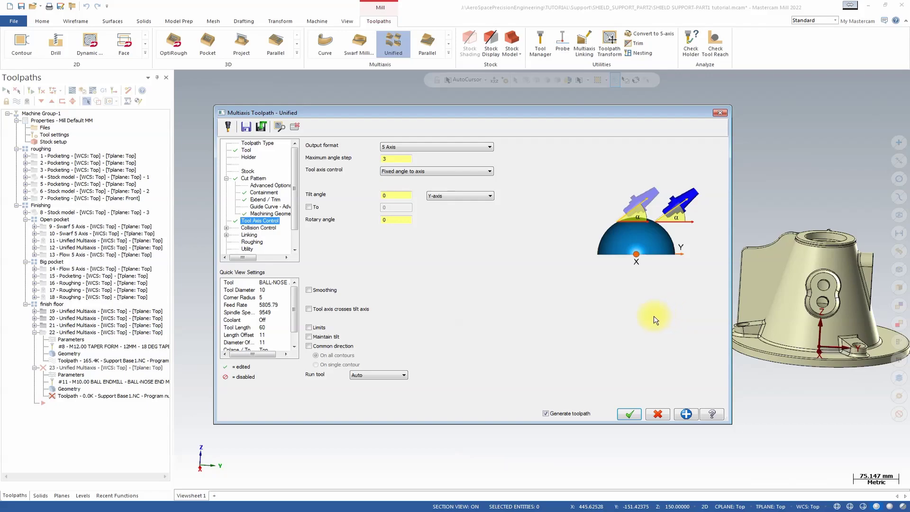
click(395, 196)
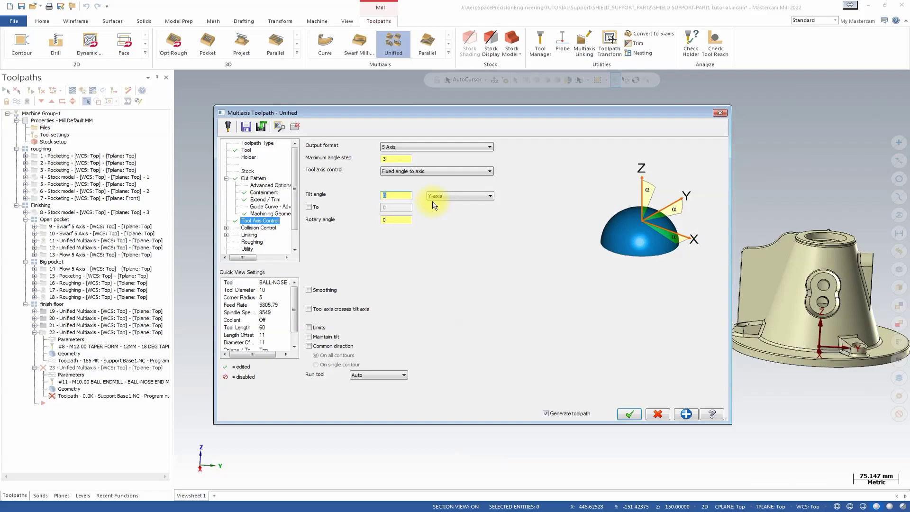
text(140)
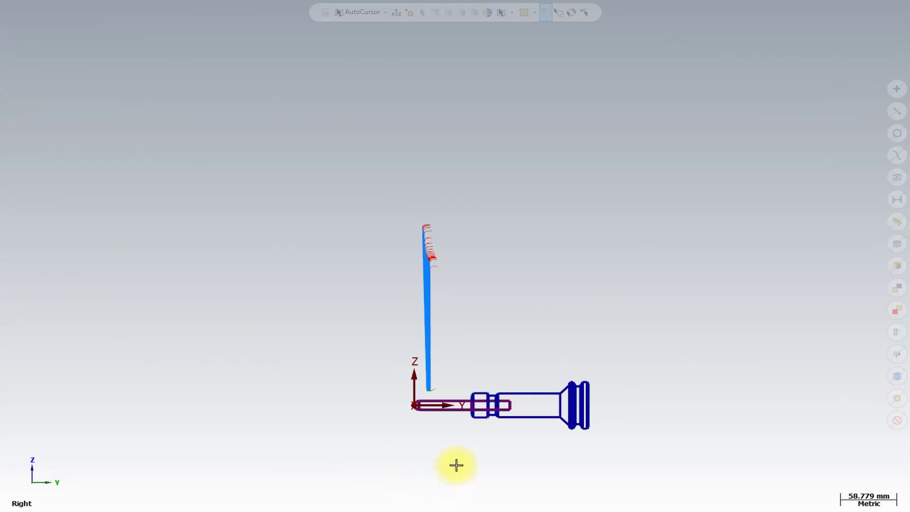
Rotate the tool and holder wireframe about the part origin from the 0° line to the 90° line
scroll(455, 463, up, 2)
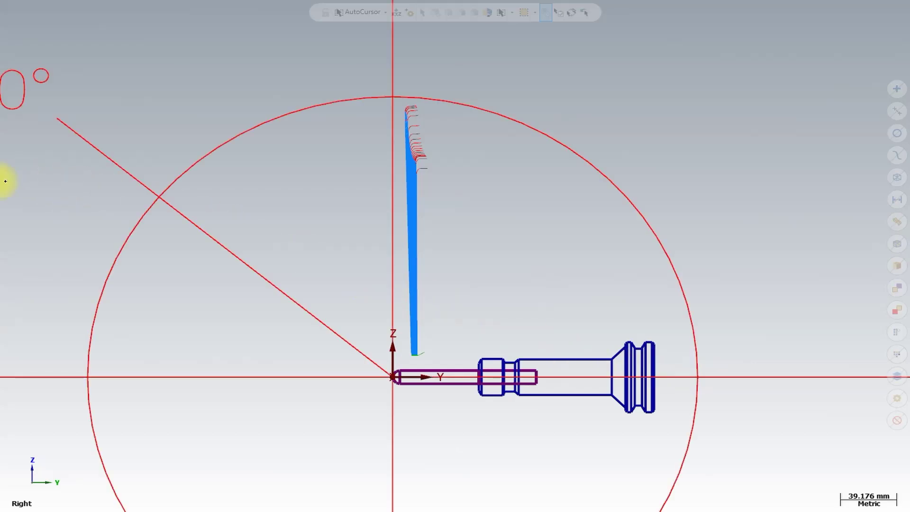
scroll(290, 276, down, 5)
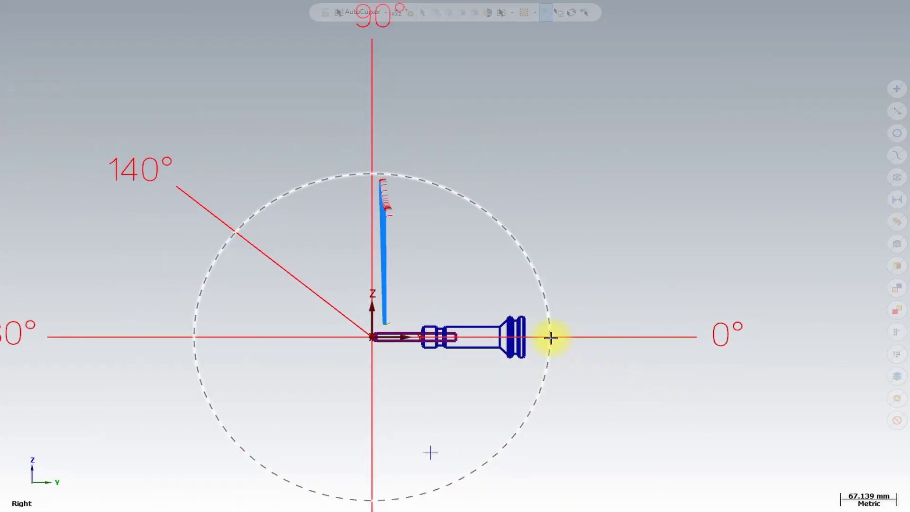
scroll(524, 420, down, 2)
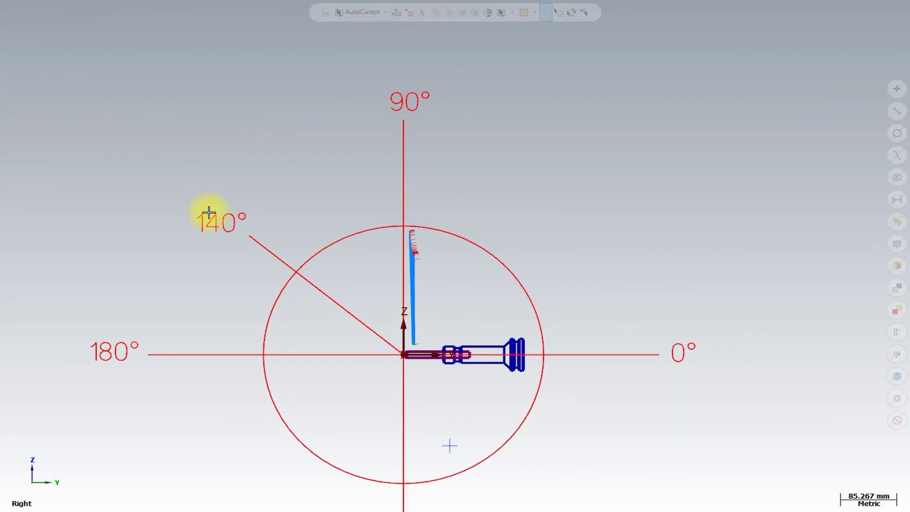
drag(598, 317, 376, 383)
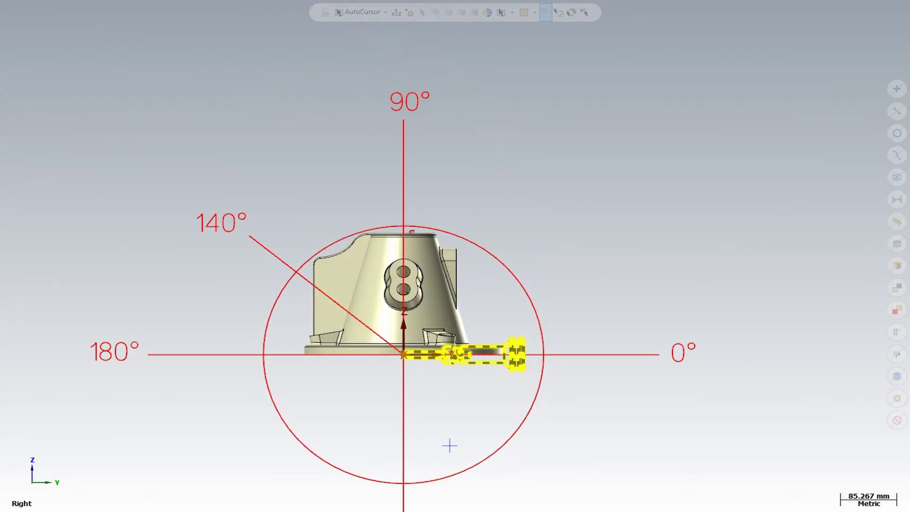
click(266, 2)
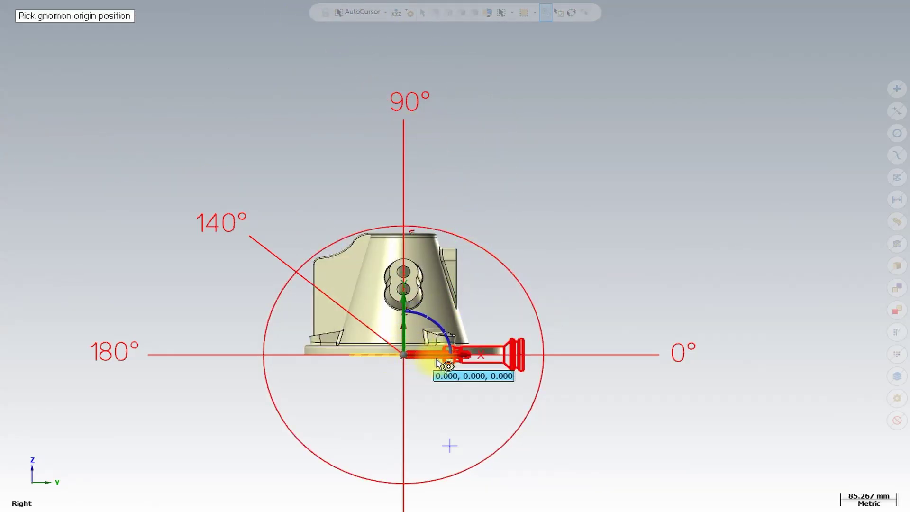
click(400, 352)
click(449, 340)
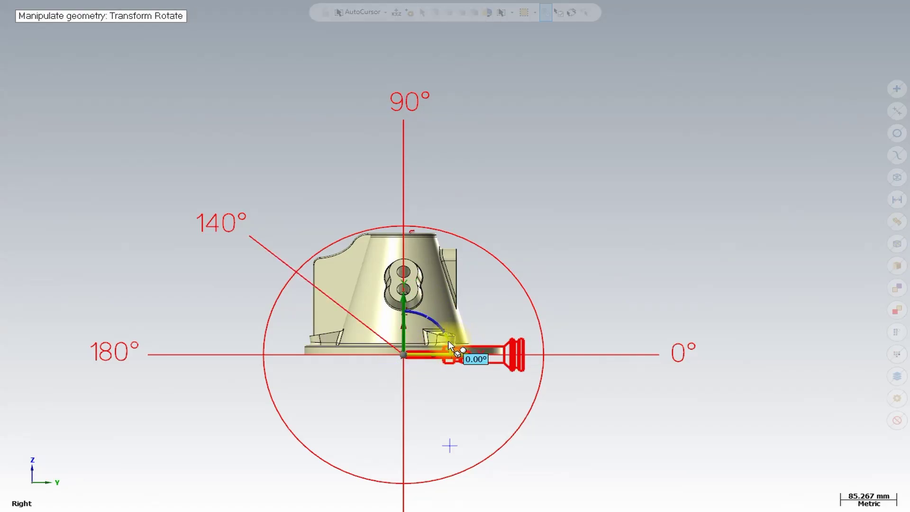
click(402, 119)
Move the tool wireframe's origin back onto the part origin and rotate the tool onto the 140° line
click(404, 354)
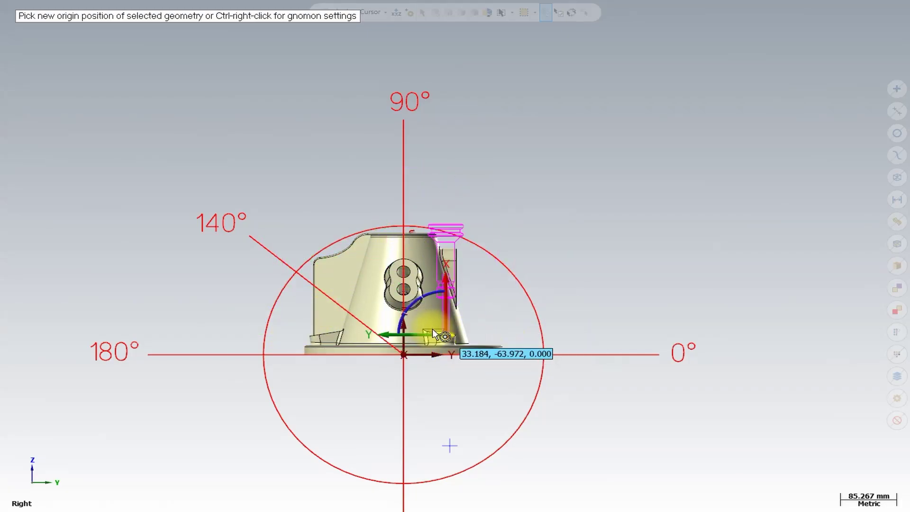
click(403, 354)
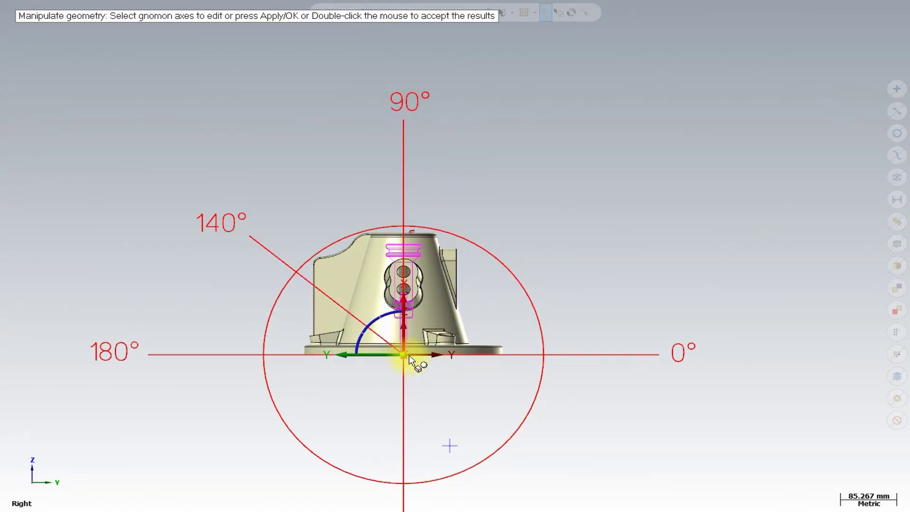
click(391, 312)
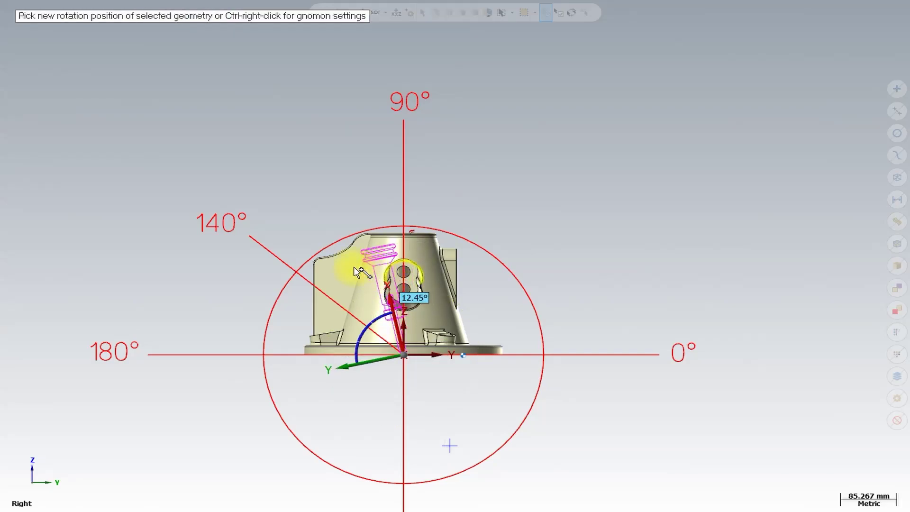
click(252, 239)
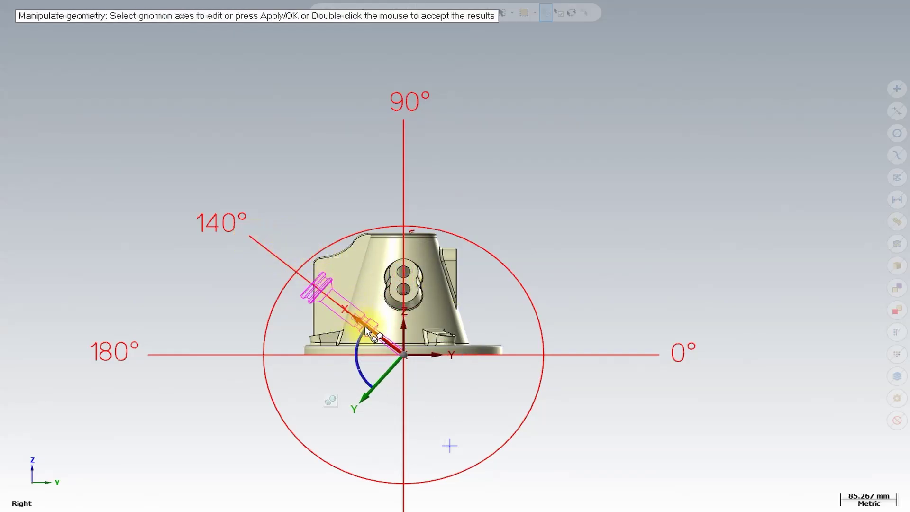
Move the tool wireframe, tilted at 140°, beside the lug at the part's base to preview its approach
click(405, 357)
scroll(523, 374, down, 3)
scroll(408, 360, up, 5)
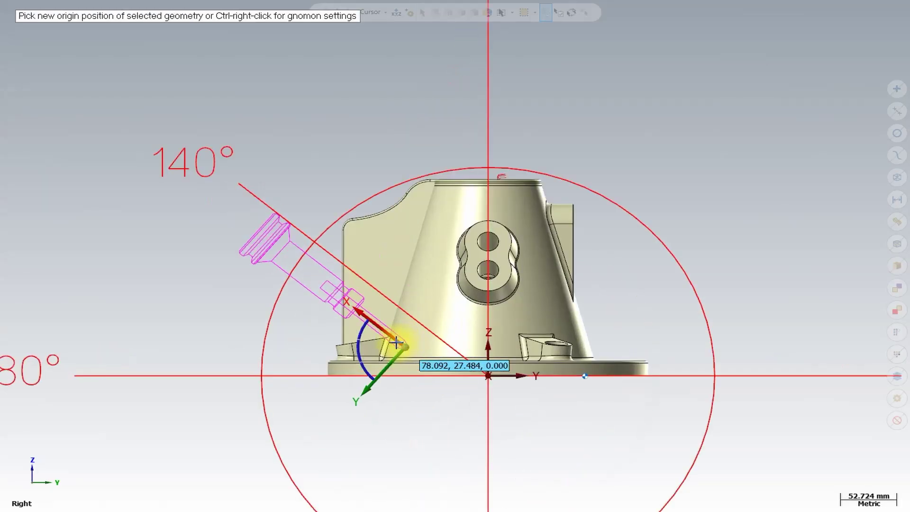
scroll(398, 342, up, 2)
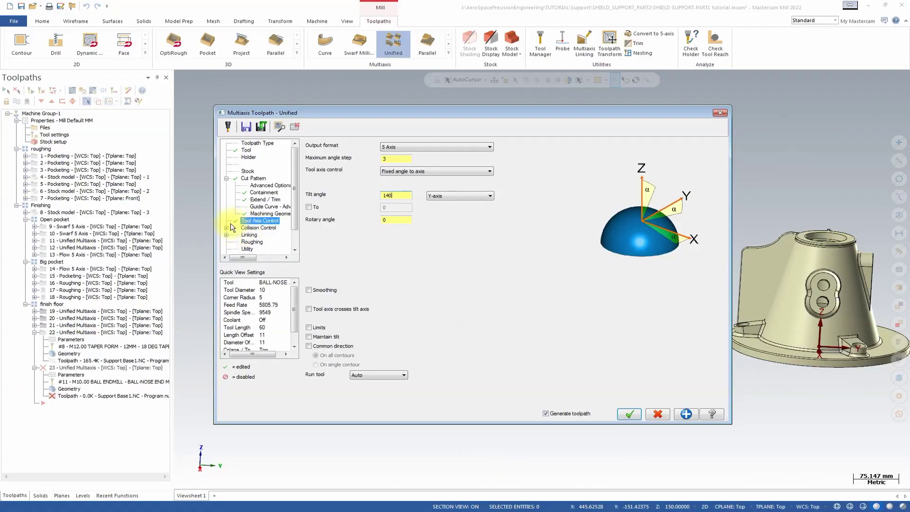
Set the first collision check's strategy to Retract tool and exclude the avoidance geometries from it
click(250, 229)
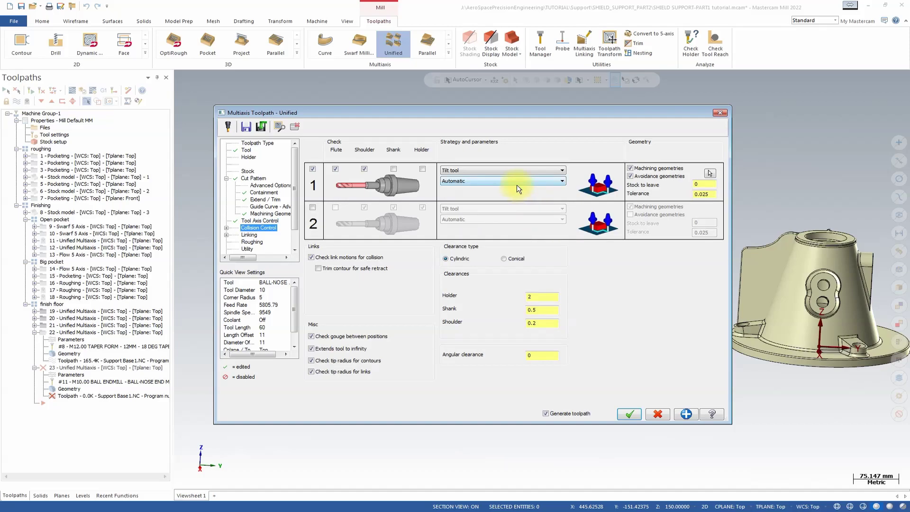
click(463, 171)
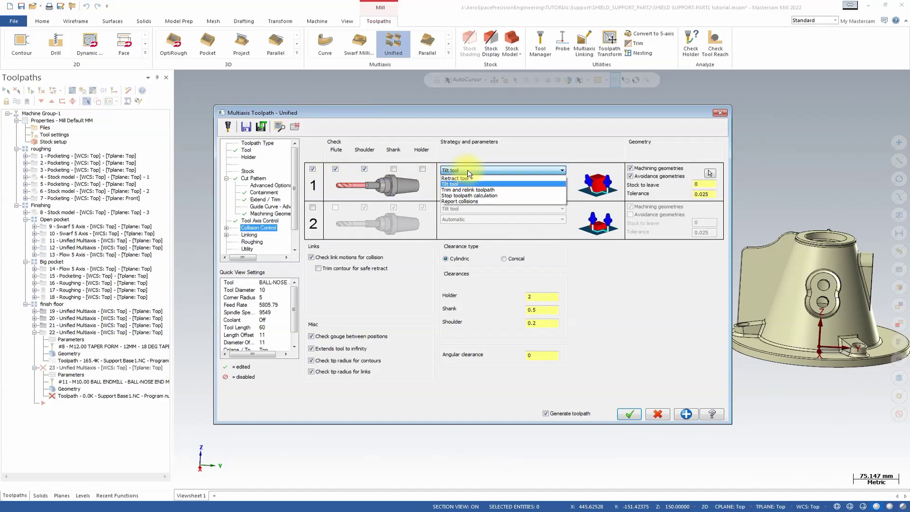
click(476, 180)
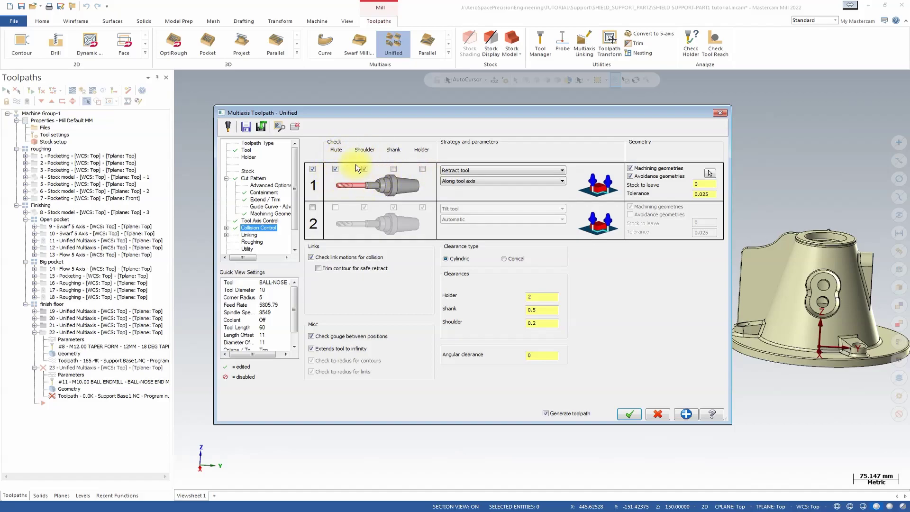
click(631, 177)
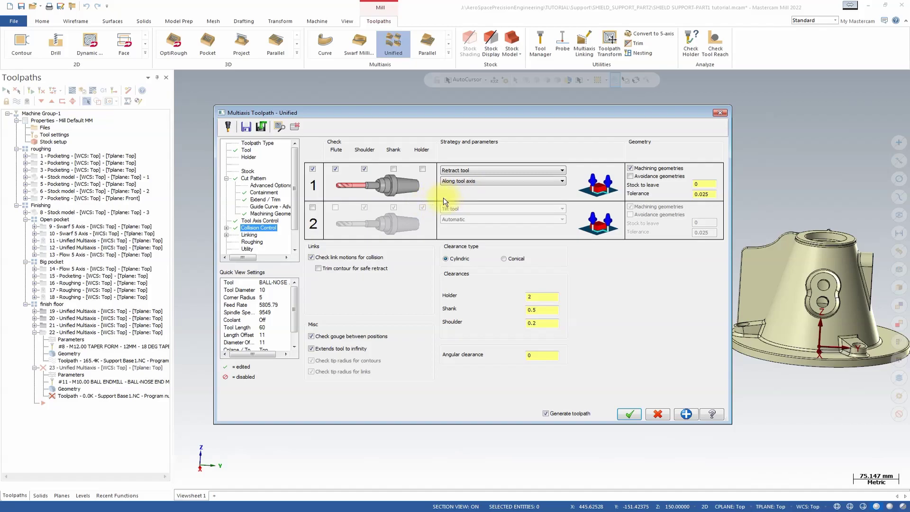
Enable the second collision check on flute, shoulder, shank and holder with Tilt tool, using the whole part body as avoidance geometry
click(312, 207)
click(335, 207)
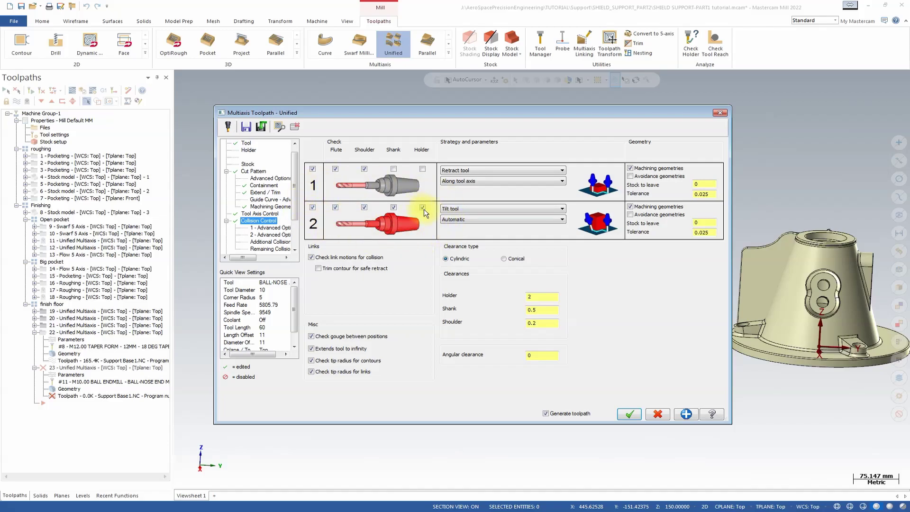
click(631, 215)
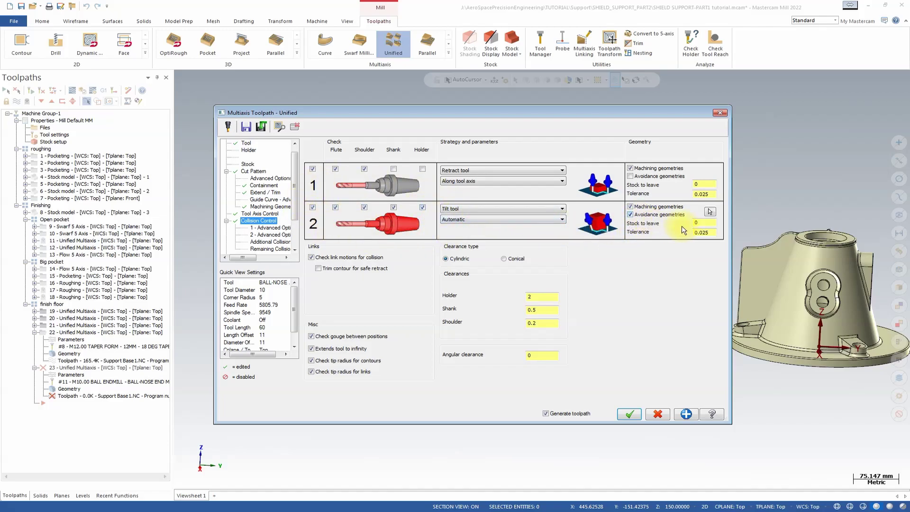
click(714, 212)
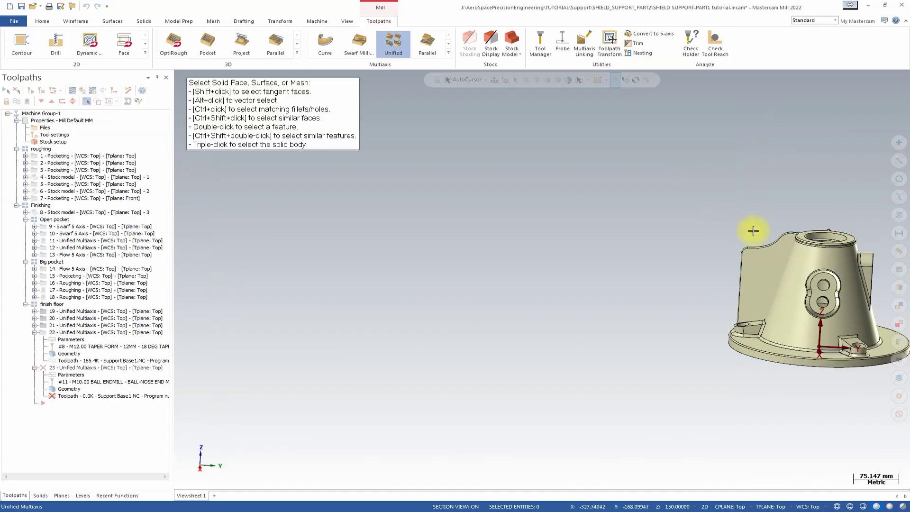
triple_click(799, 279)
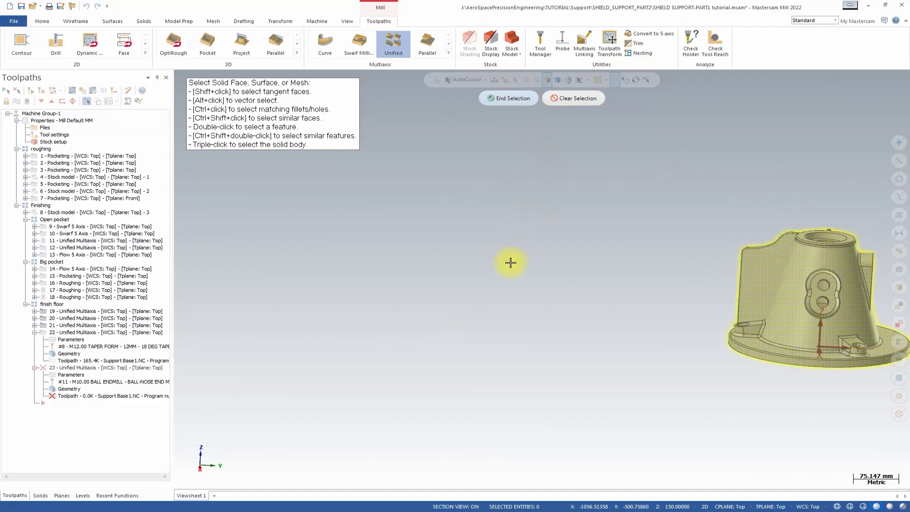
key(Return)
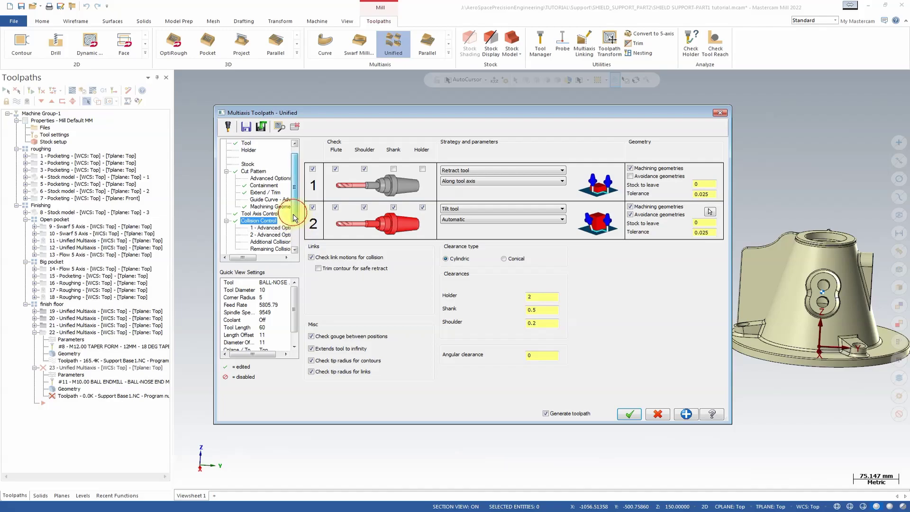
In the linking settings, set the small gap size to a value of 2 and large gaps to Retract to clearance area
scroll(292, 217, down, 2)
click(249, 229)
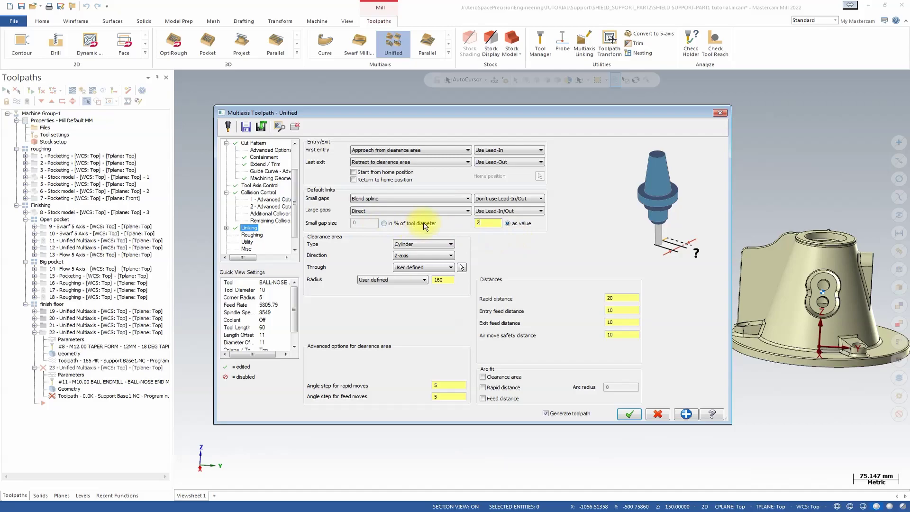
click(428, 211)
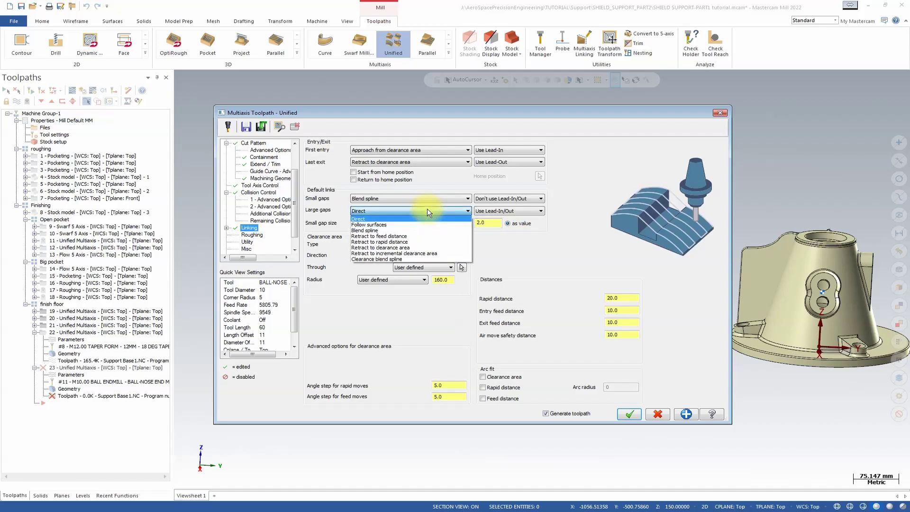
click(420, 248)
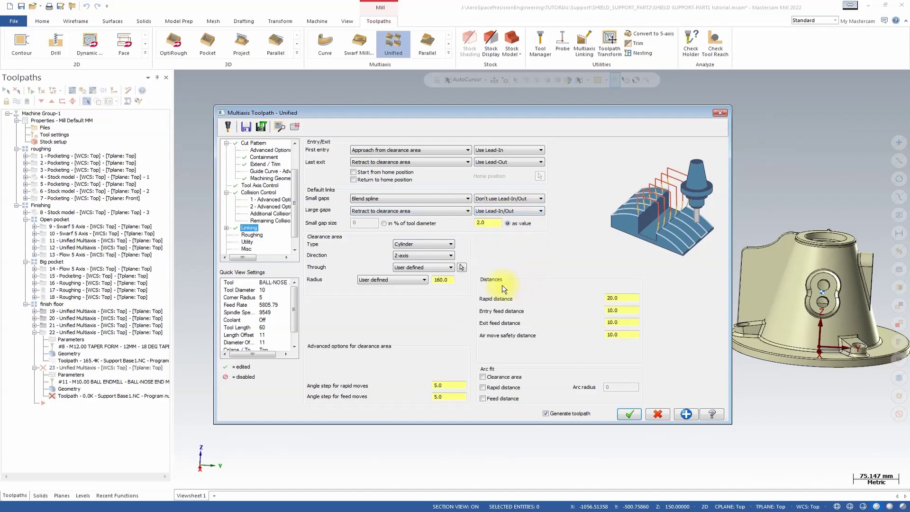
Try the Transform/Translate option about the Z-axis with 3 steps and a 120° rotation angle
click(255, 235)
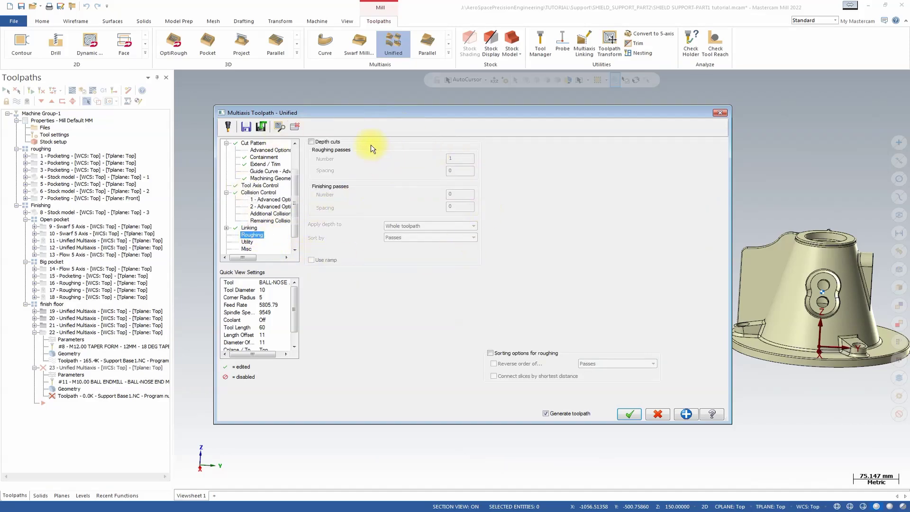
click(248, 242)
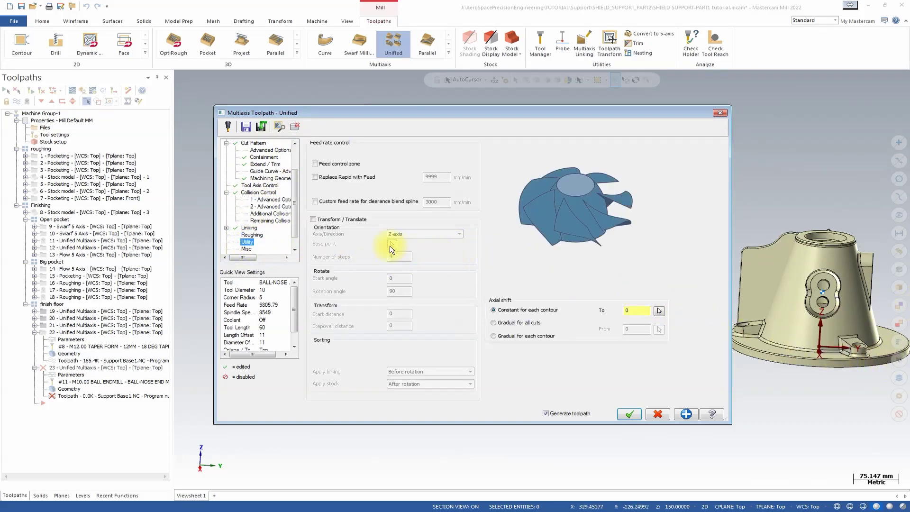
click(314, 219)
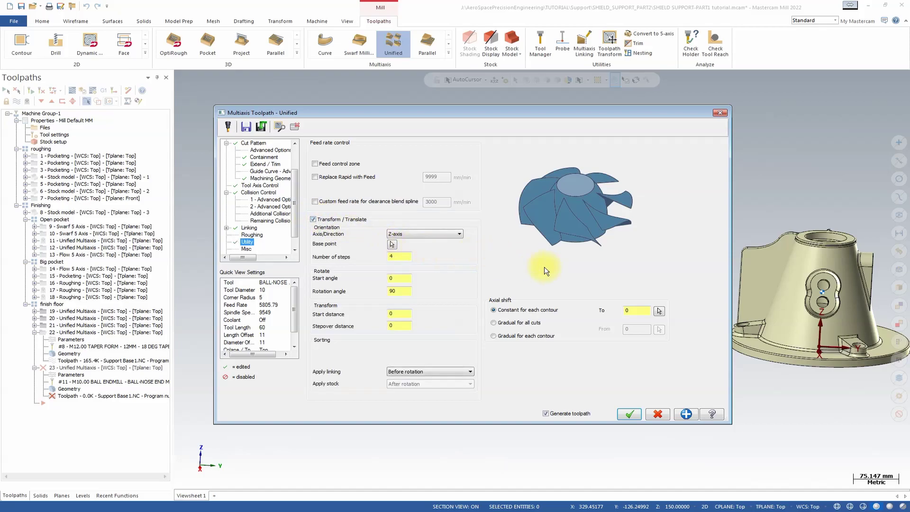
middle_drag(827, 374, 756, 311)
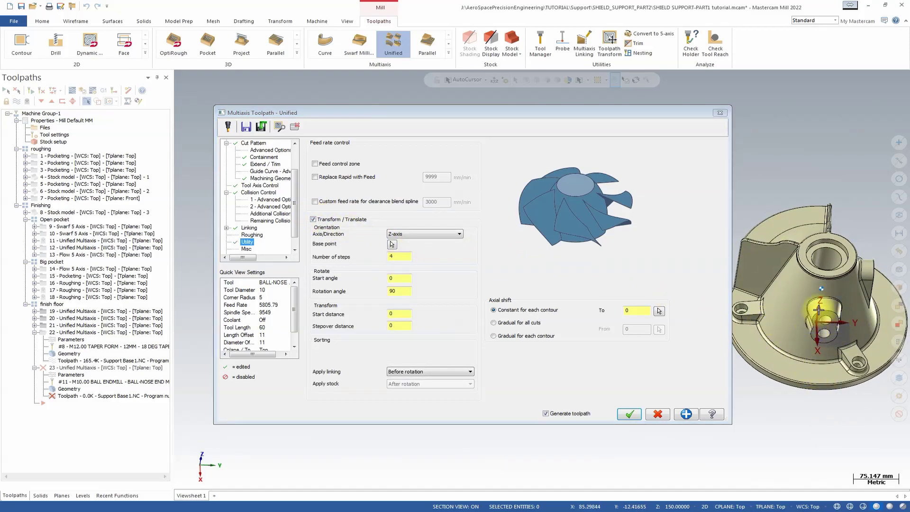
middle_drag(780, 346, 717, 287)
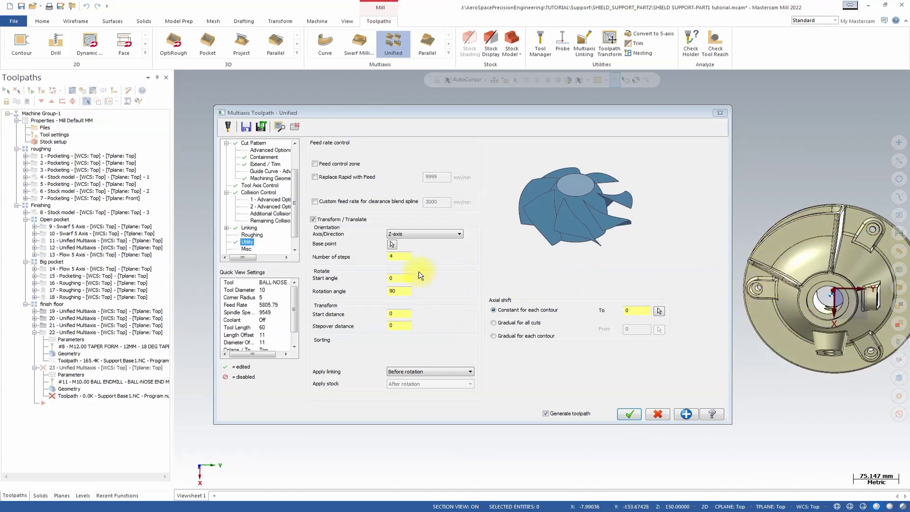
click(407, 289)
double_click(402, 291)
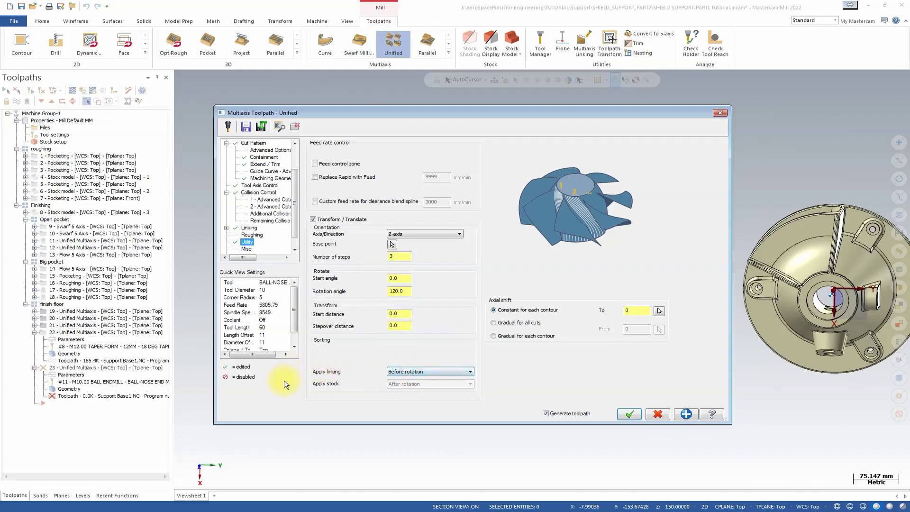
click(430, 373)
click(431, 373)
click(328, 218)
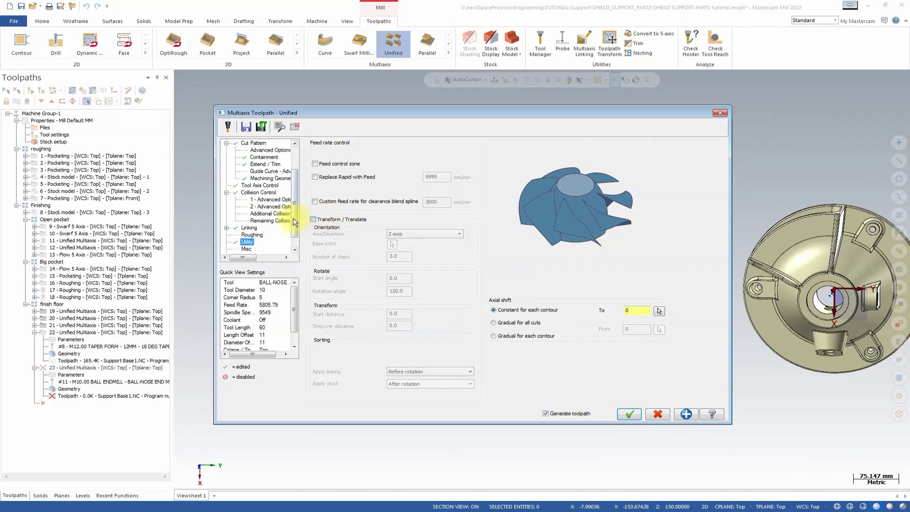
Generate the Unified toolpath from these settings and inspect its passes over the lug
scroll(256, 199, up, 3)
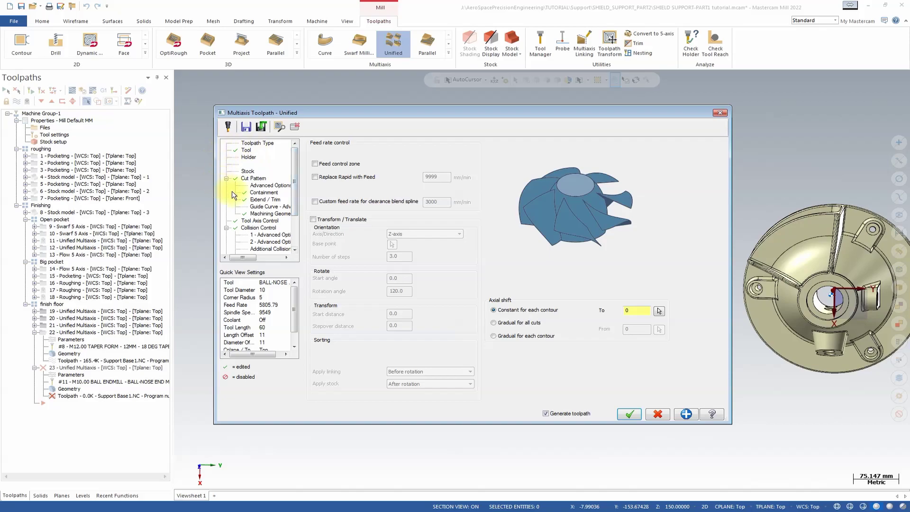
click(631, 415)
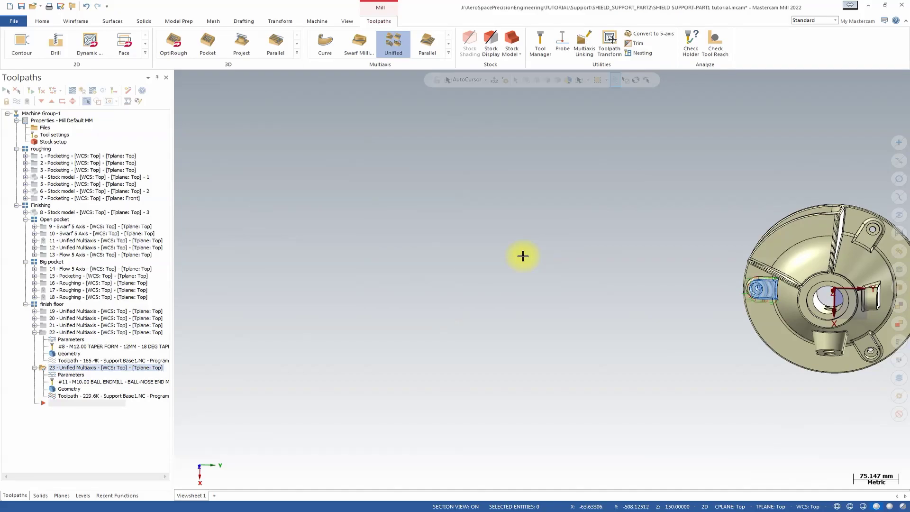
middle_drag(666, 280, 627, 293)
scroll(638, 259, up, 3)
scroll(608, 255, up, 2)
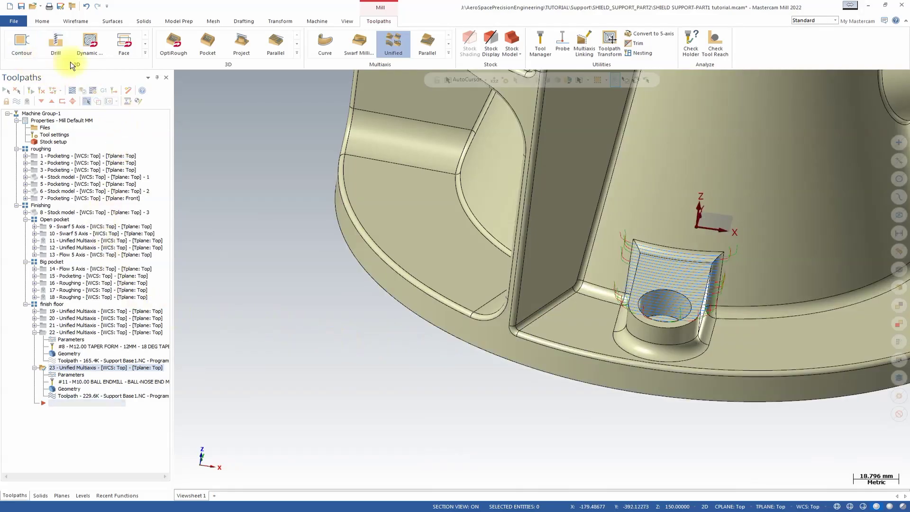
Backplot the lug toolpath and compare the tool's tilt with the 140° reference line
middle_drag(498, 179, 577, 118)
middle_drag(646, 149, 583, 237)
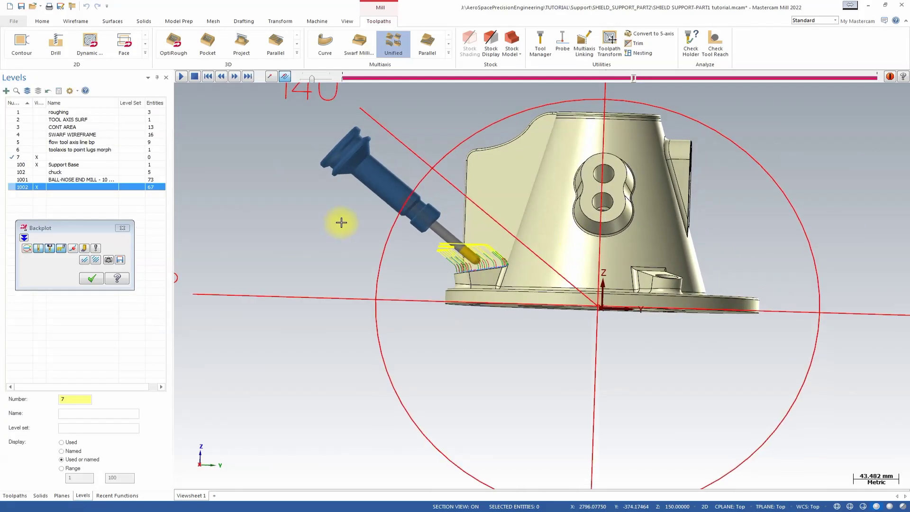
scroll(478, 193, down, 1)
scroll(502, 210, down, 1)
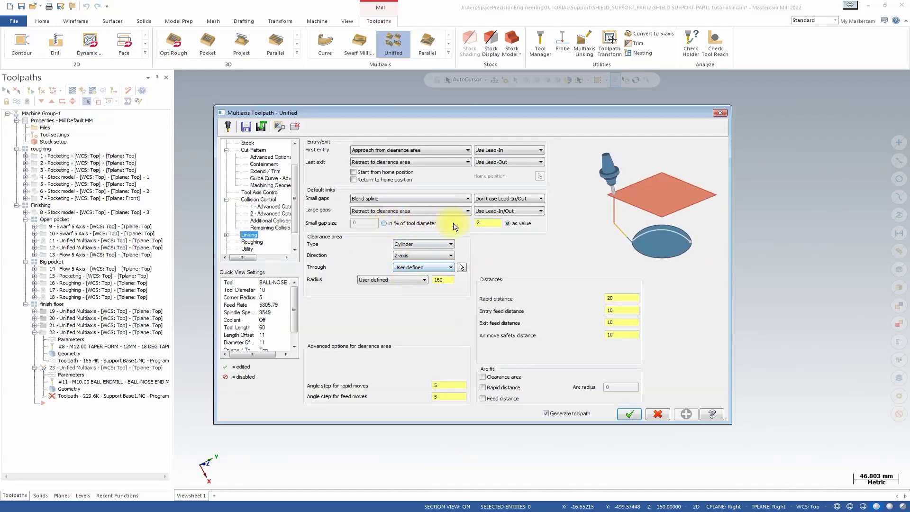
Set the small gap size to 20 in the linking settings and regenerate the lug toolpath
click(489, 222)
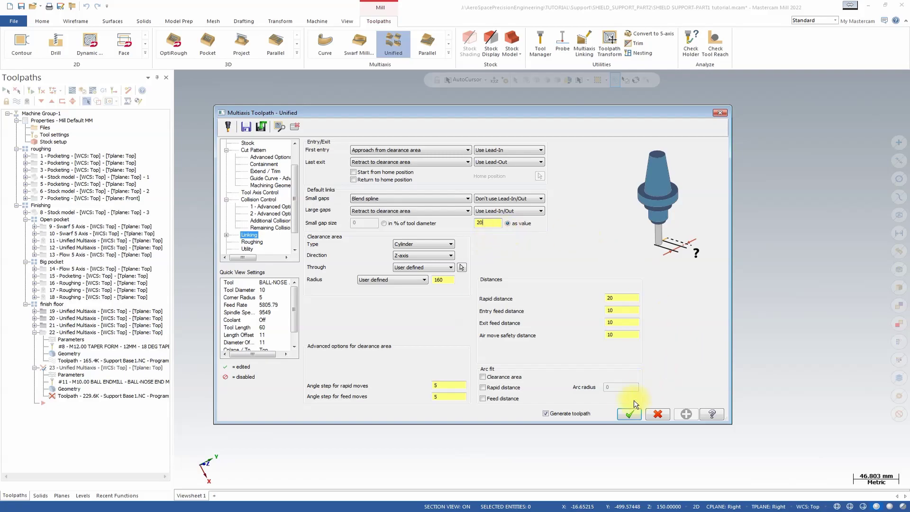
click(631, 414)
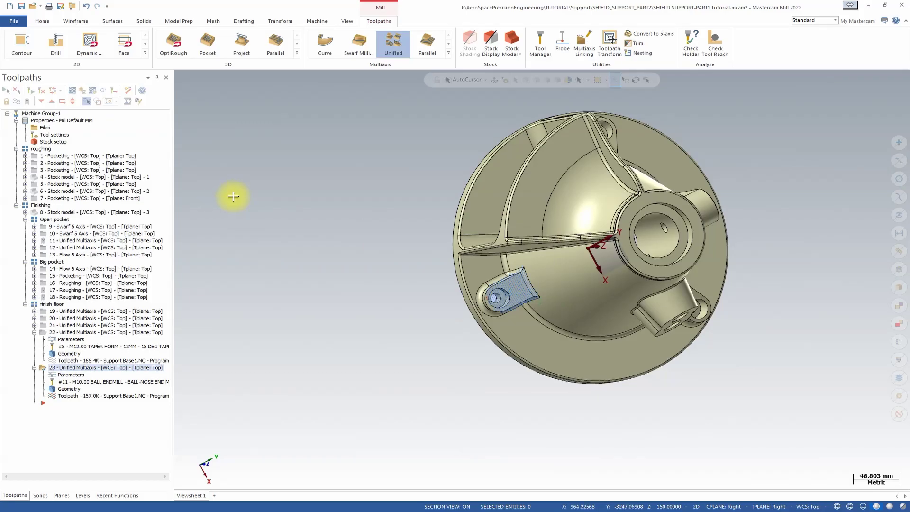
mouse_move(670, 261)
middle_down()
mouse_move(599, 229)
mouse_move(664, 227)
mouse_move(653, 250)
middle_up()
scroll(599, 229, down, 5)
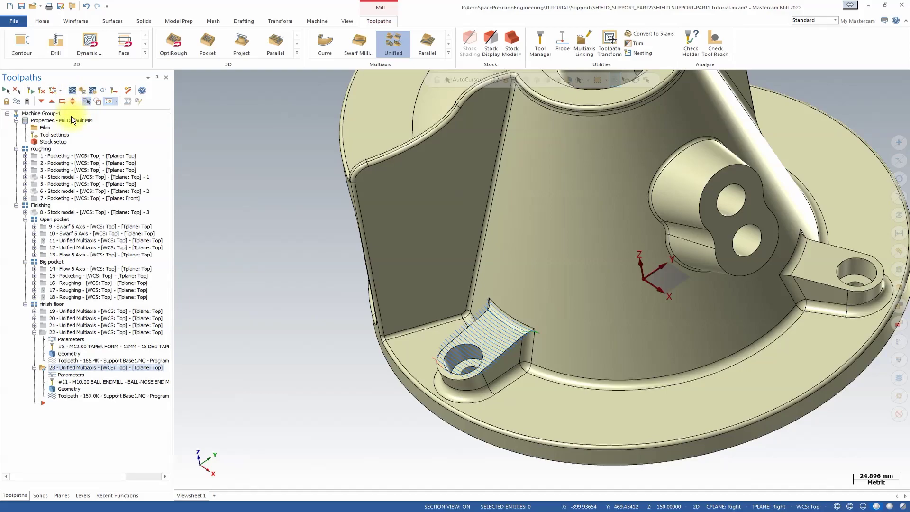
Backplot the regenerated toolpath with the angle lines on level 1002 shown, checking the tool's tilt against the 140° line
click(73, 90)
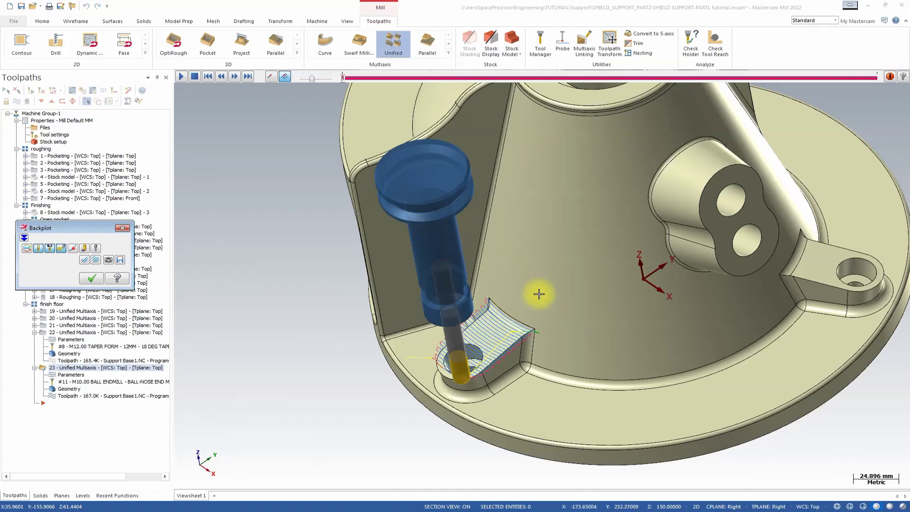
scroll(536, 313, up, 5)
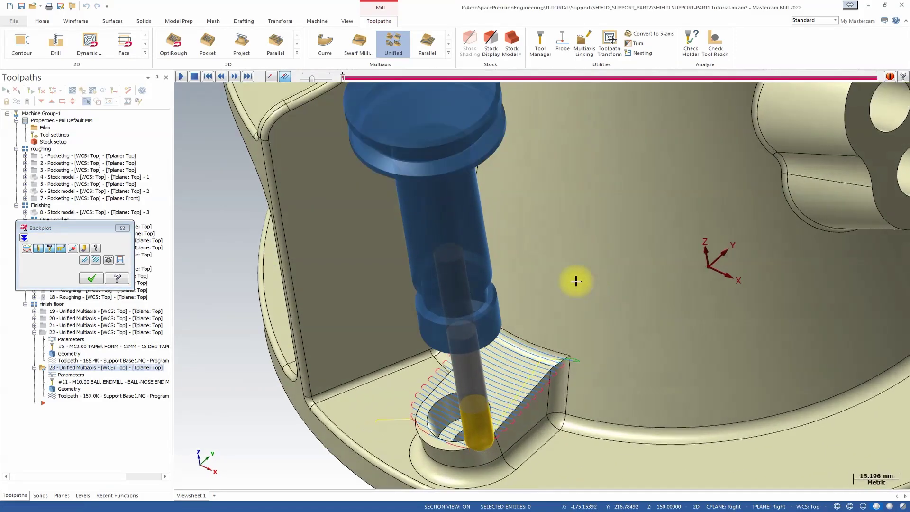
middle_drag(576, 281, 463, 250)
scroll(610, 261, up, 3)
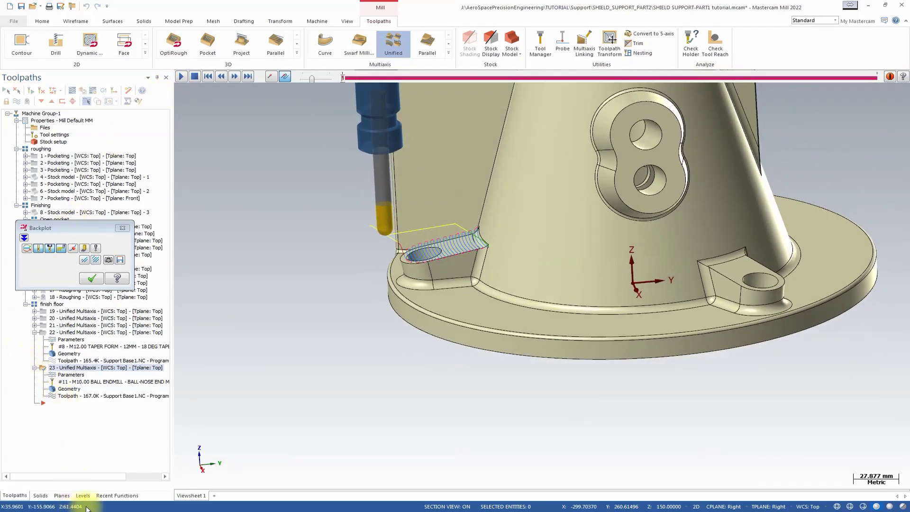
click(83, 496)
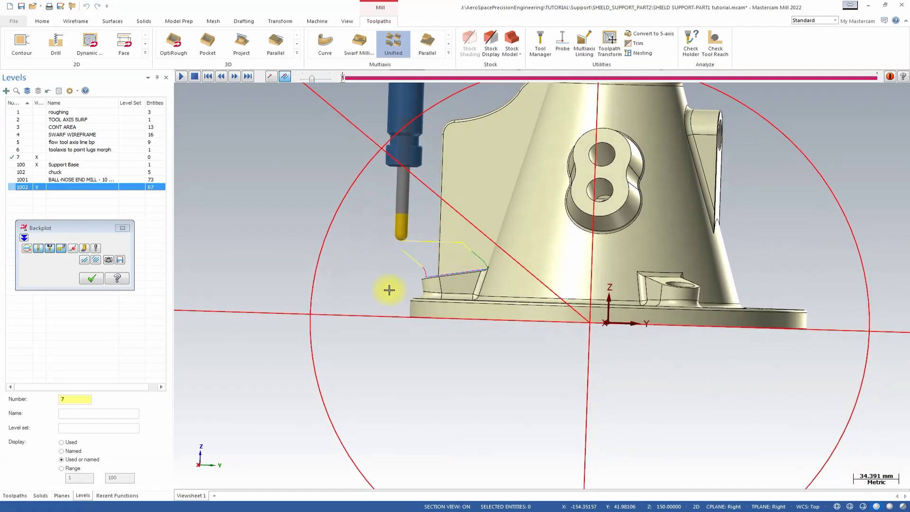
click(181, 76)
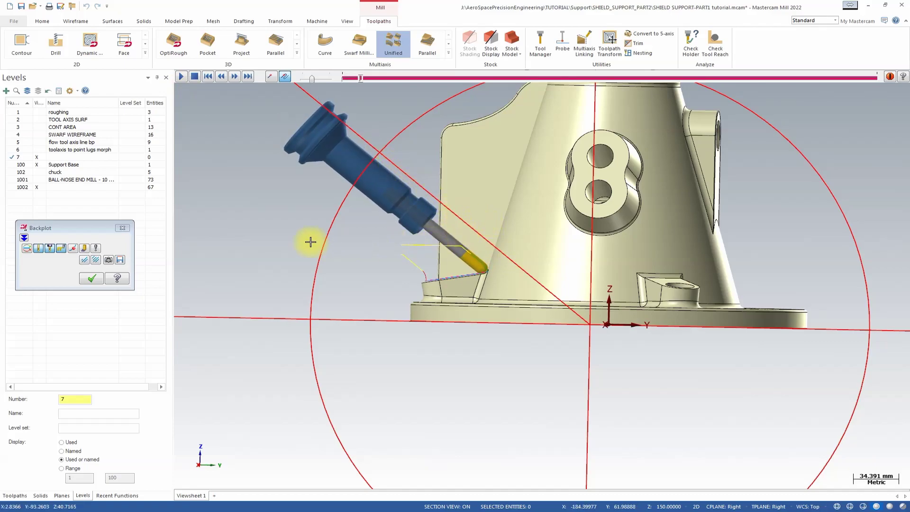
Hide level 1002 and run the lug toolpath's backplot to the end at a different playback speed
click(46, 187)
middle_drag(455, 254, 415, 253)
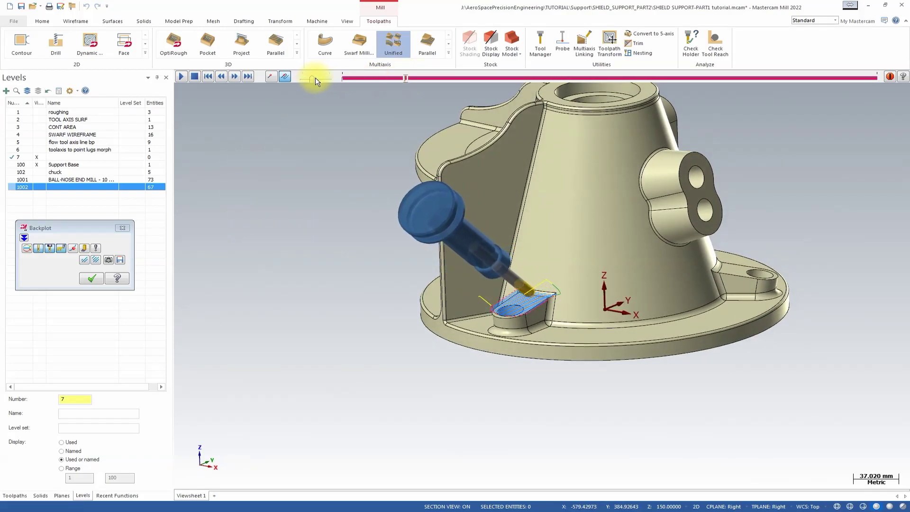
drag(315, 82, 322, 82)
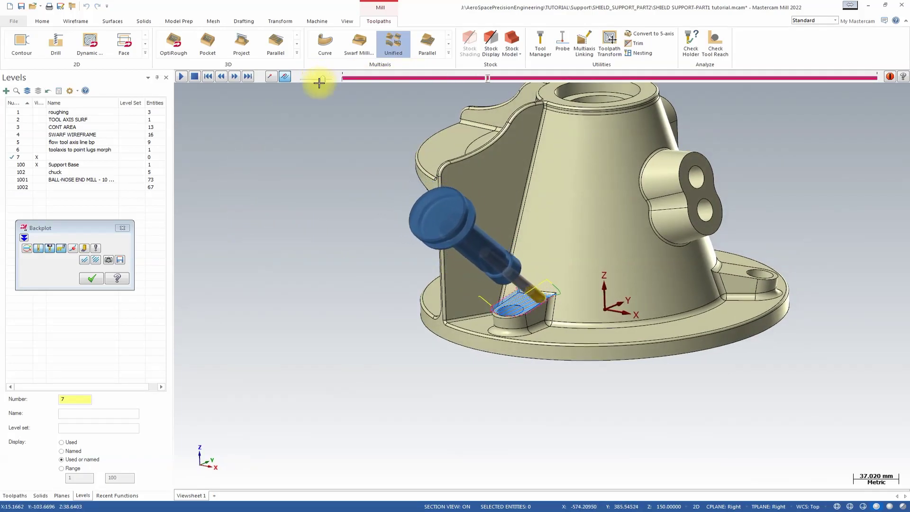
key(alt+F2)
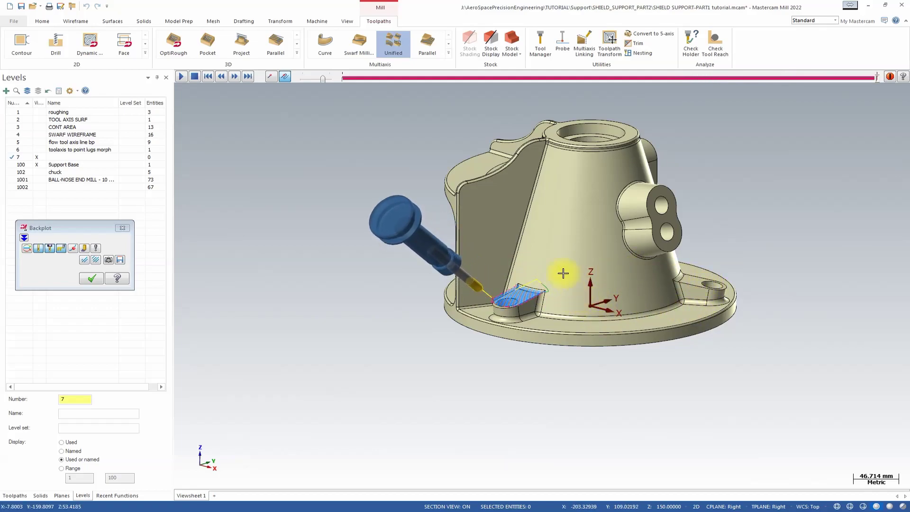
Examine the cutting passes and link moves on the lug close up from above while replaying the backplot
scroll(522, 243, up, 3)
key(Down)
key(Down)
key(Down)
key(Down)
key(Down)
key(Down)
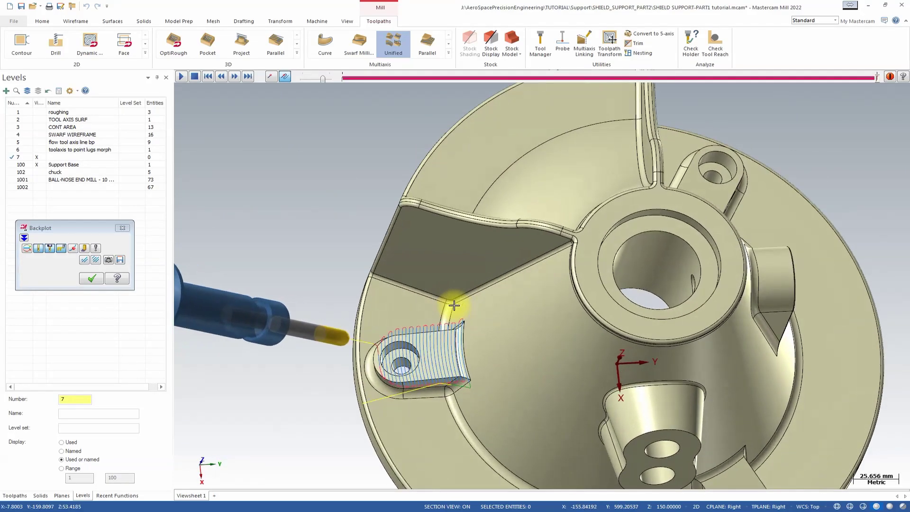
scroll(539, 325, up, 2)
scroll(578, 326, up, 4)
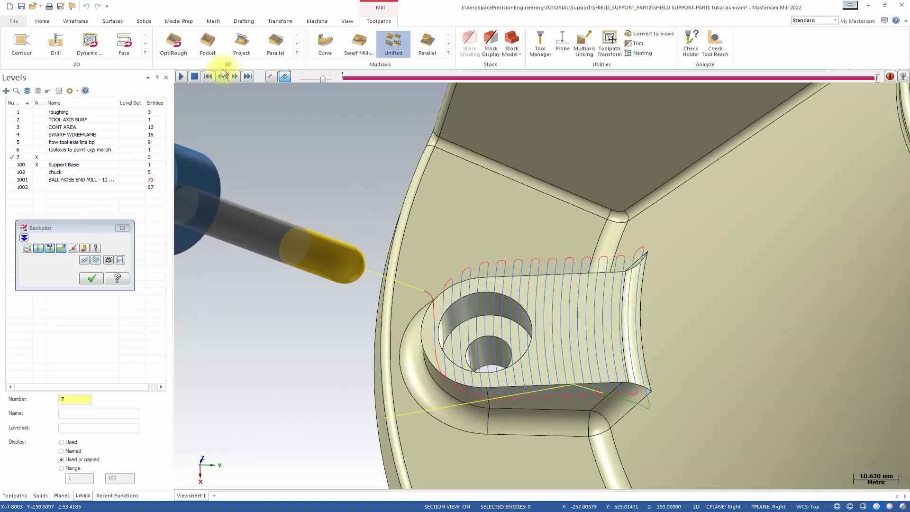
click(181, 76)
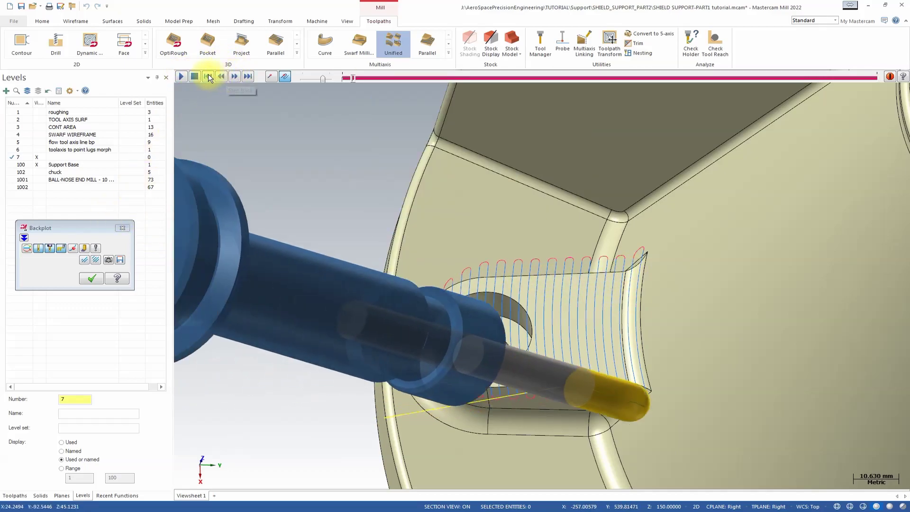
click(285, 77)
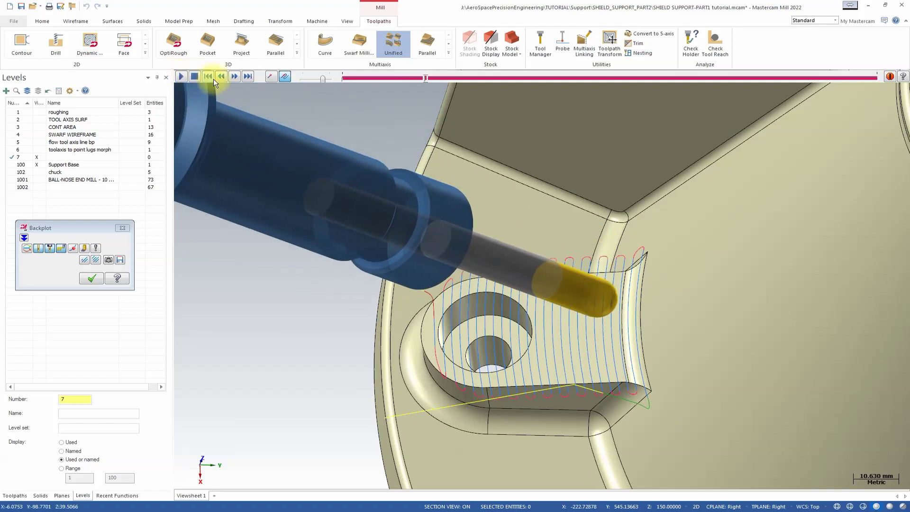
Step the lug toolpath's backplot forward through the cutting passes, checking the tool and holder position, and close the backplot
click(235, 77)
click(235, 77)
click(235, 76)
click(235, 77)
click(235, 77)
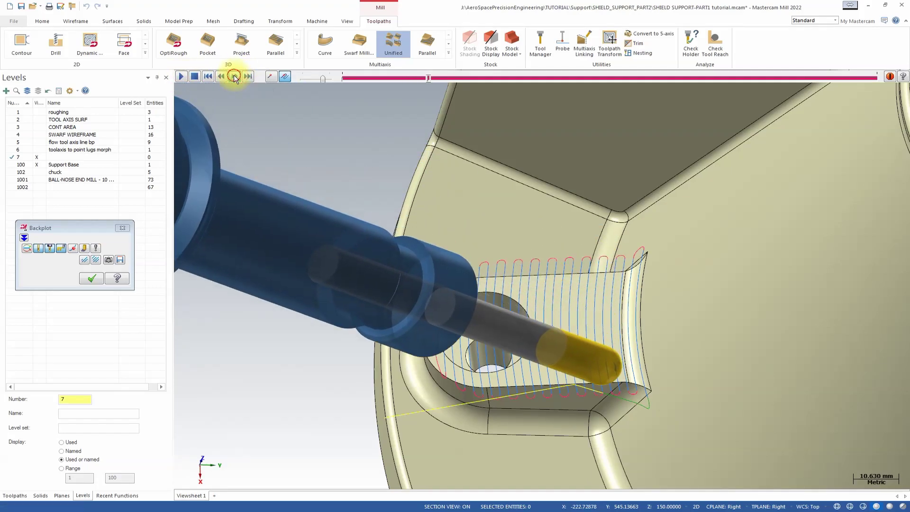
click(235, 77)
click(235, 77)
click(235, 77)
click(235, 77)
click(235, 76)
click(235, 77)
click(235, 77)
click(235, 77)
click(235, 77)
click(235, 76)
click(235, 77)
click(235, 77)
click(235, 77)
click(235, 76)
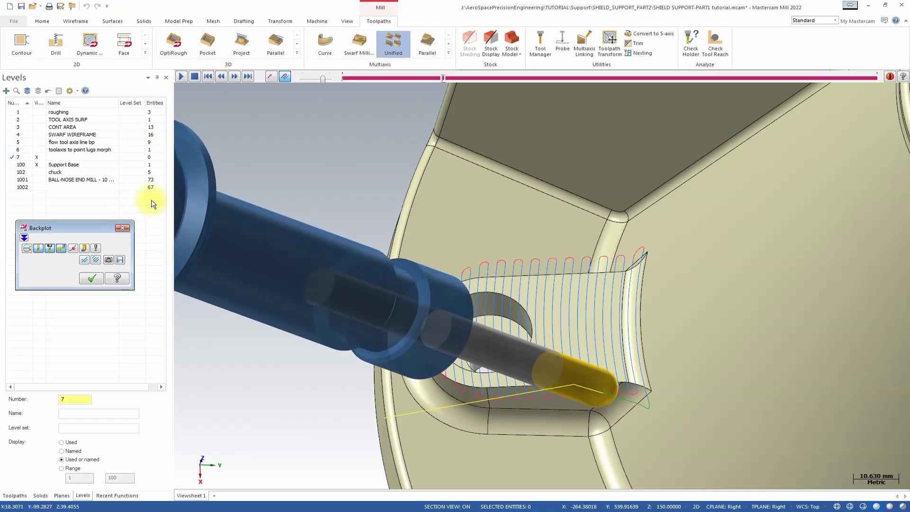
key(Escape)
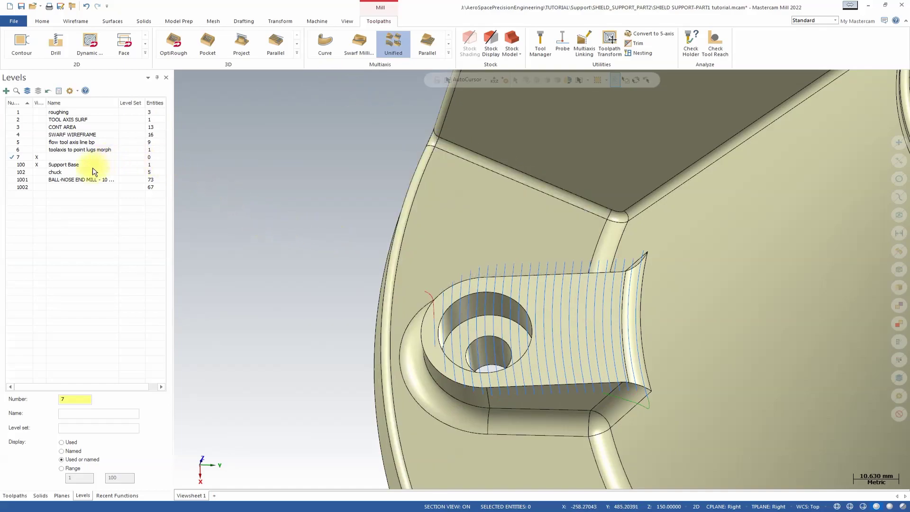
Set the lug toolpath's maximum step-over to 0.15 and the maximum distance of its point distribution to 0.15
click(13, 496)
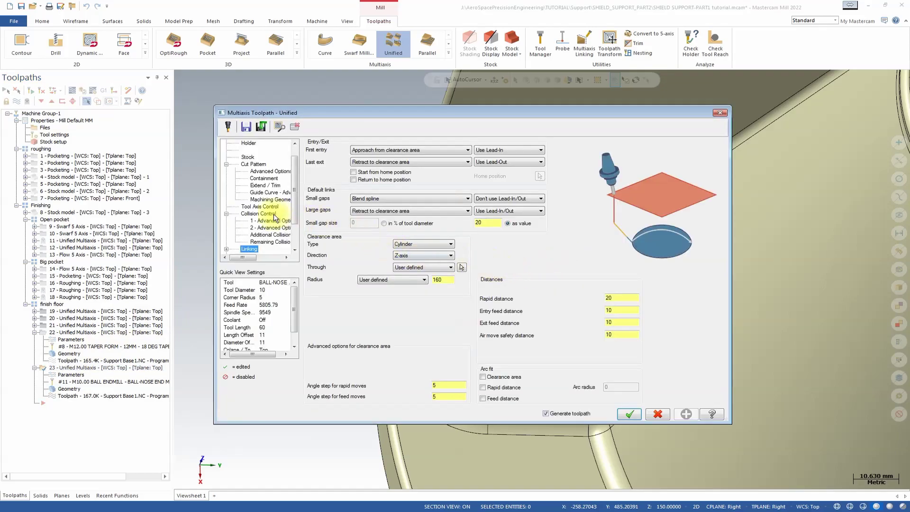
click(259, 166)
double_click(700, 355)
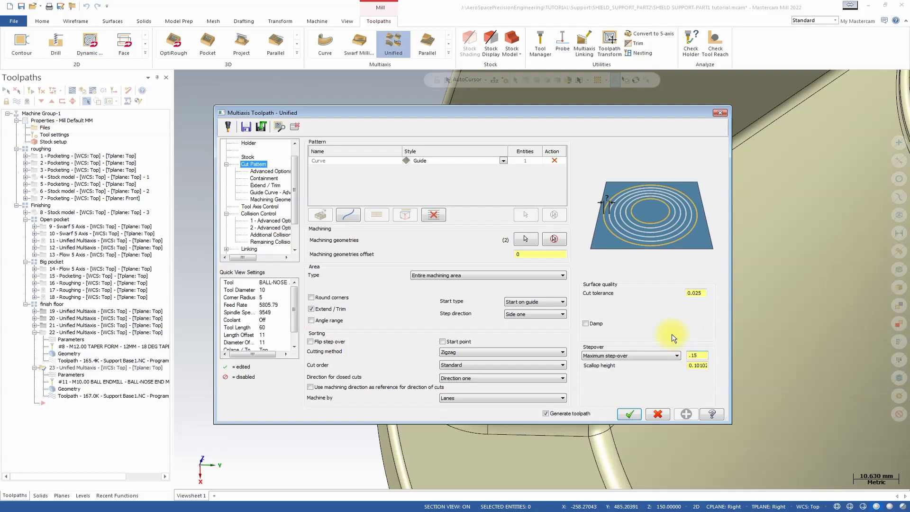
click(269, 171)
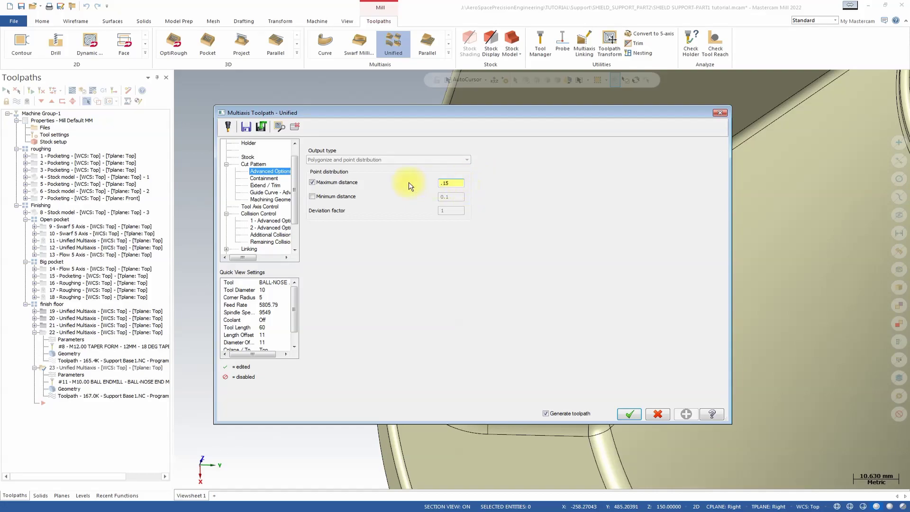
click(255, 162)
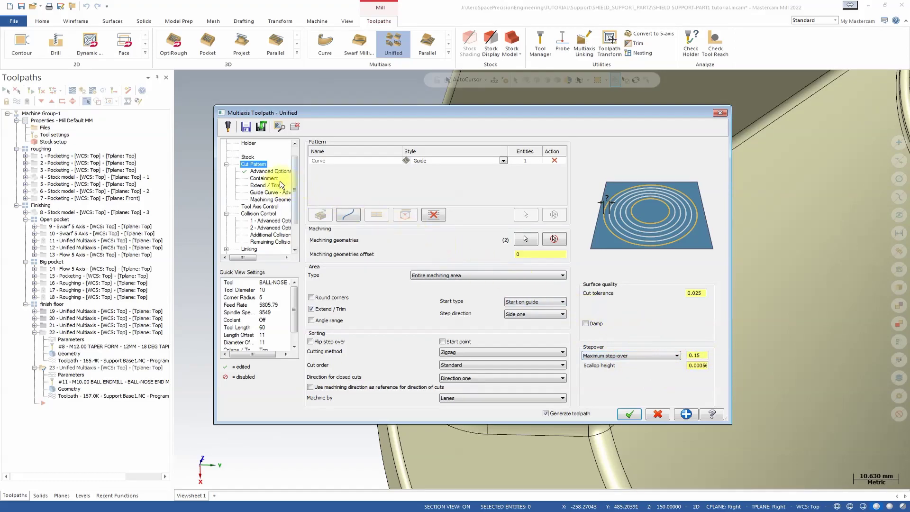
click(698, 294)
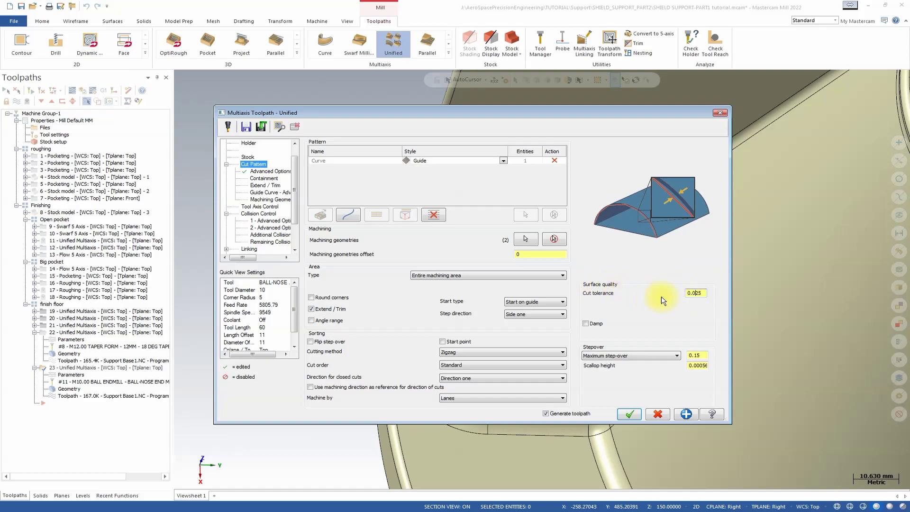
Enable Transform/Translate about the Z-axis with 3 steps and a rotation angle of 120, and regenerate the lug toolpath
click(262, 178)
click(256, 248)
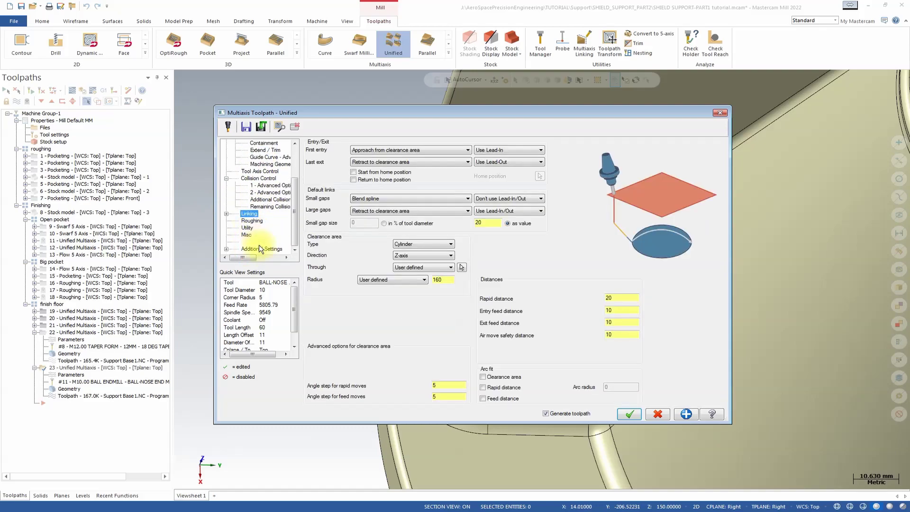
click(261, 249)
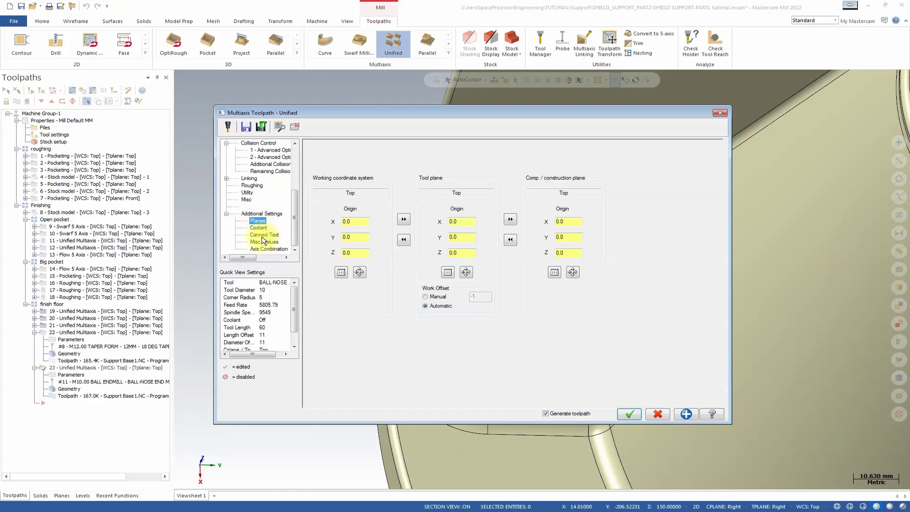
click(259, 250)
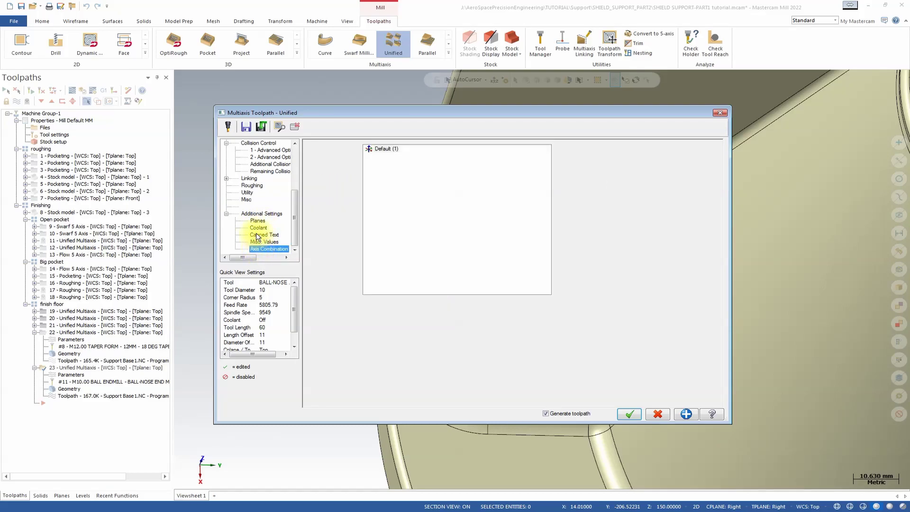
click(246, 192)
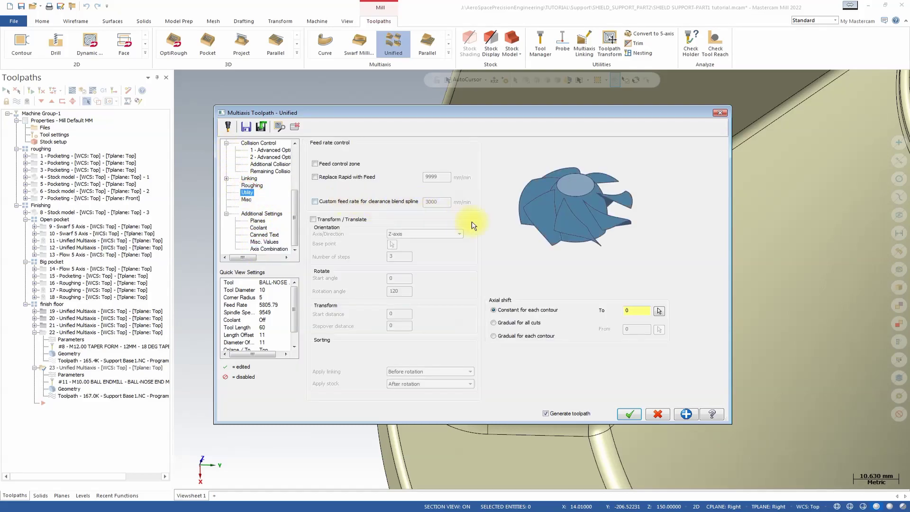
click(315, 219)
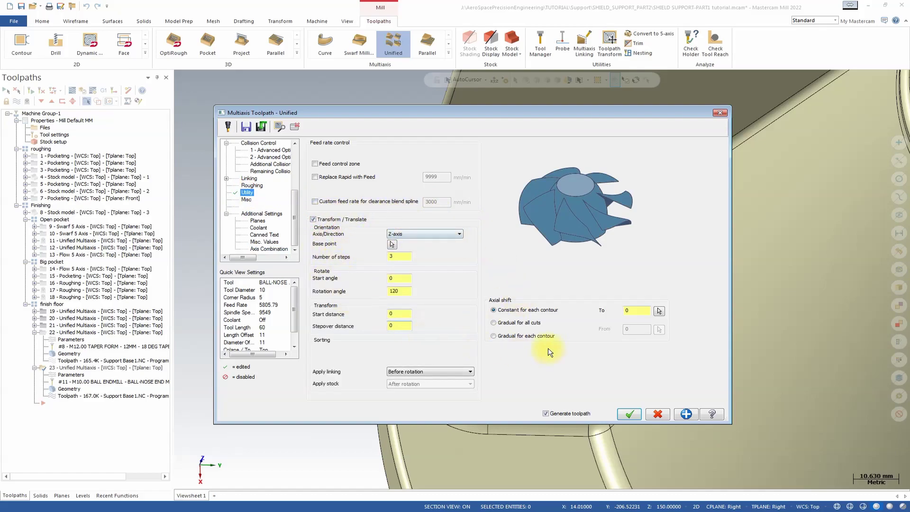
click(630, 415)
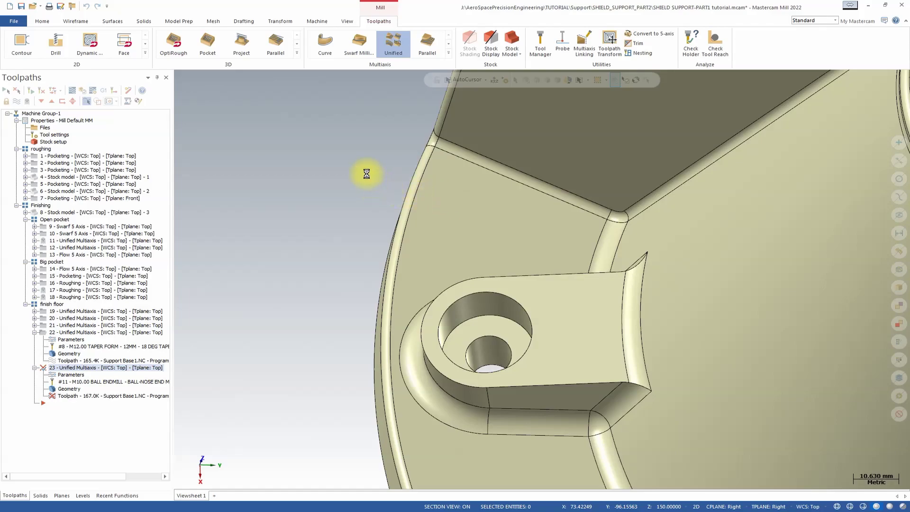
Examine the density and coverage of the regenerated passes on the lug face, close up and from several angles
key(alt+7)
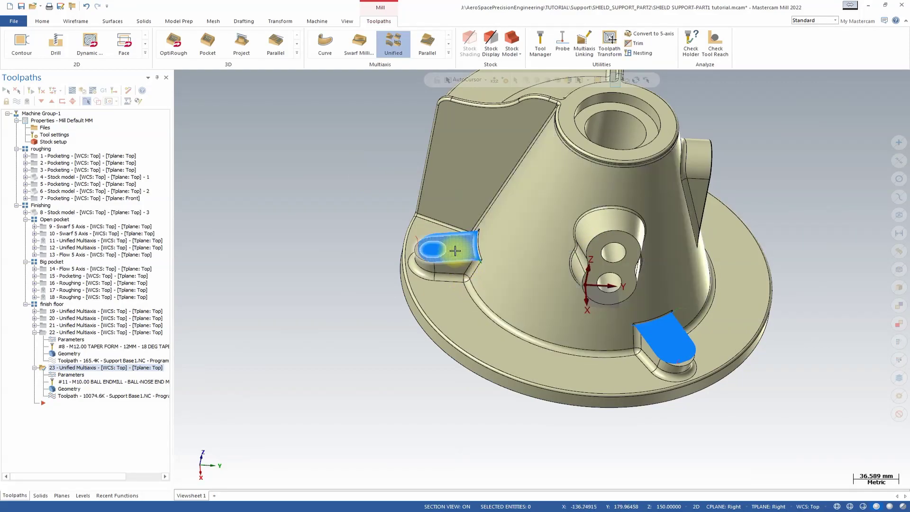
scroll(440, 250, up, 3)
scroll(440, 250, up, 3)
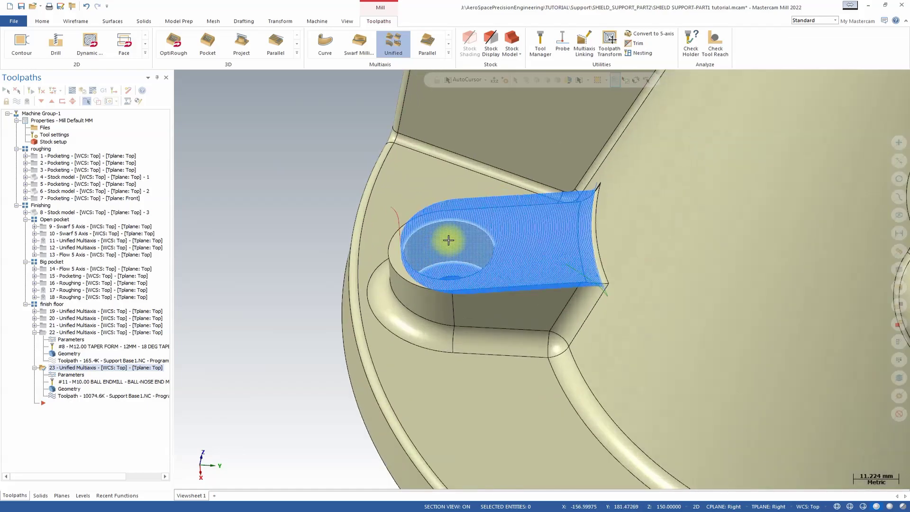
scroll(464, 238, up, 2)
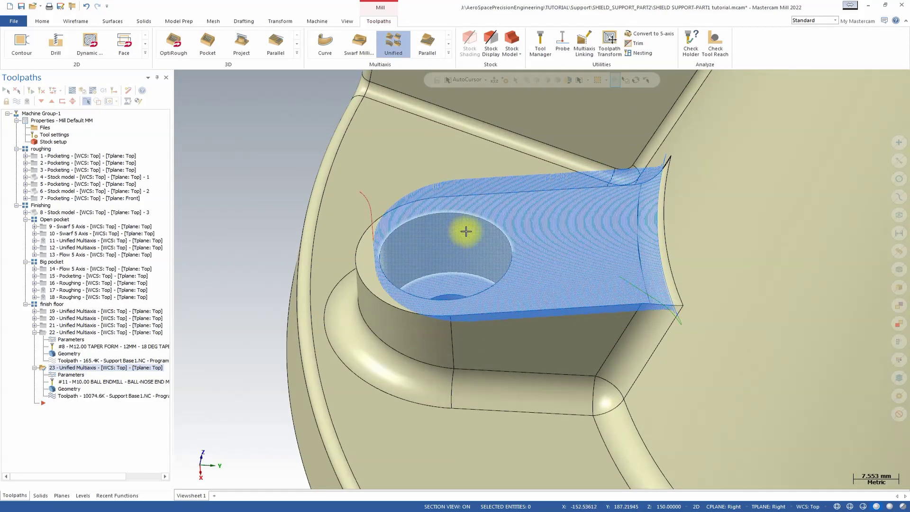
middle_drag(468, 229, 507, 254)
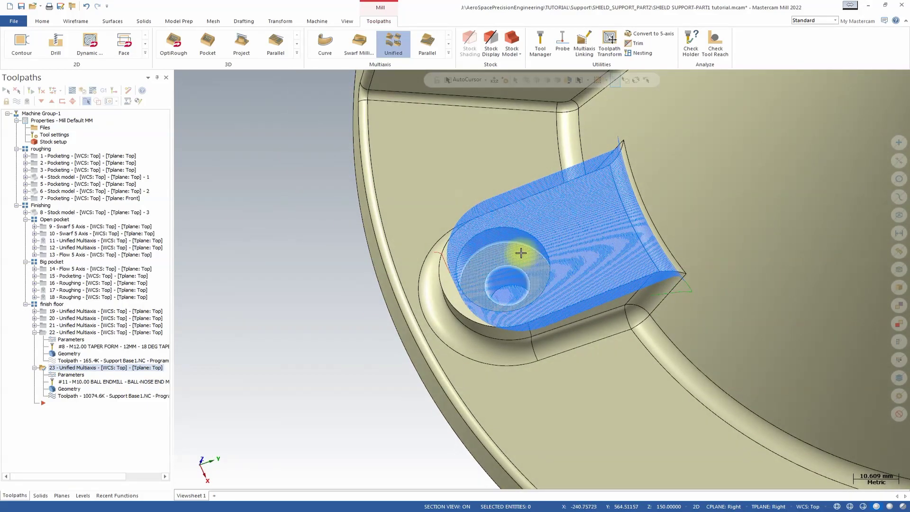
middle_drag(512, 259, 576, 262)
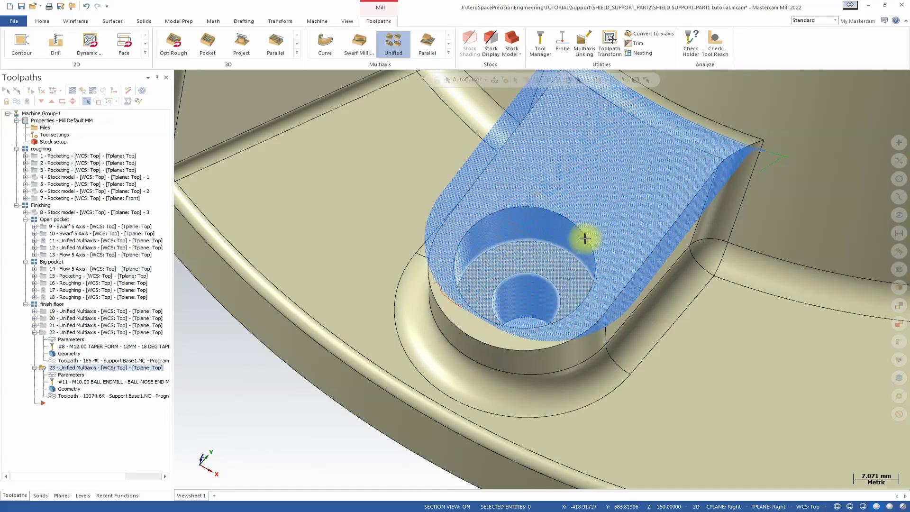
middle_drag(468, 229, 492, 224)
scroll(492, 224, down, 2)
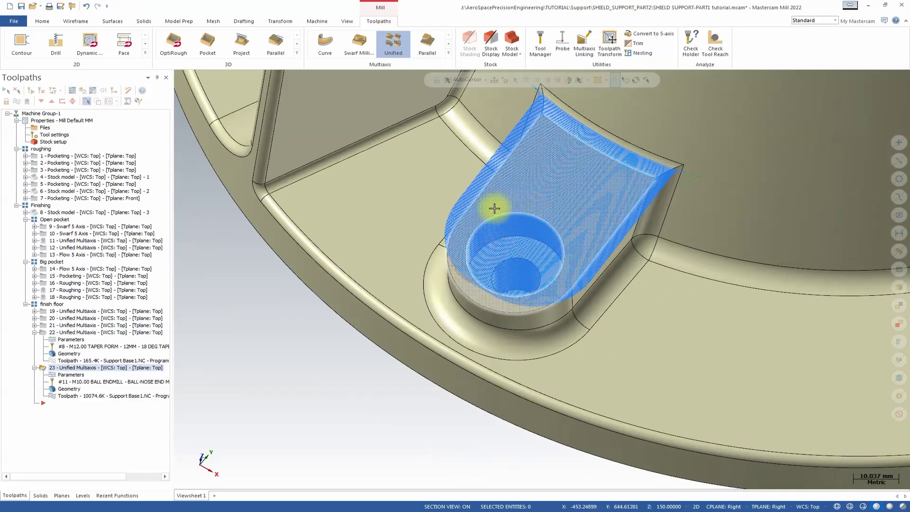
middle_drag(583, 270, 491, 227)
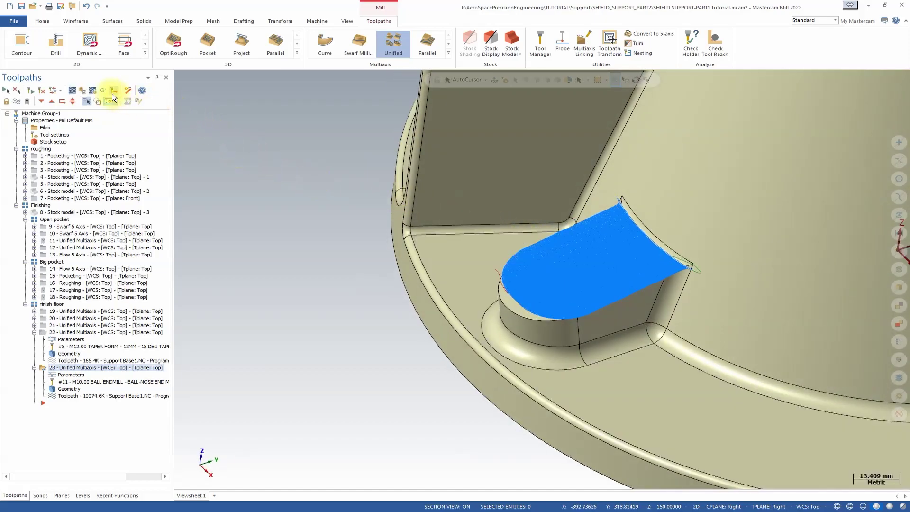
Backplot the rotated lug toolpath to about midway and inspect the link moves between the lugs
click(74, 89)
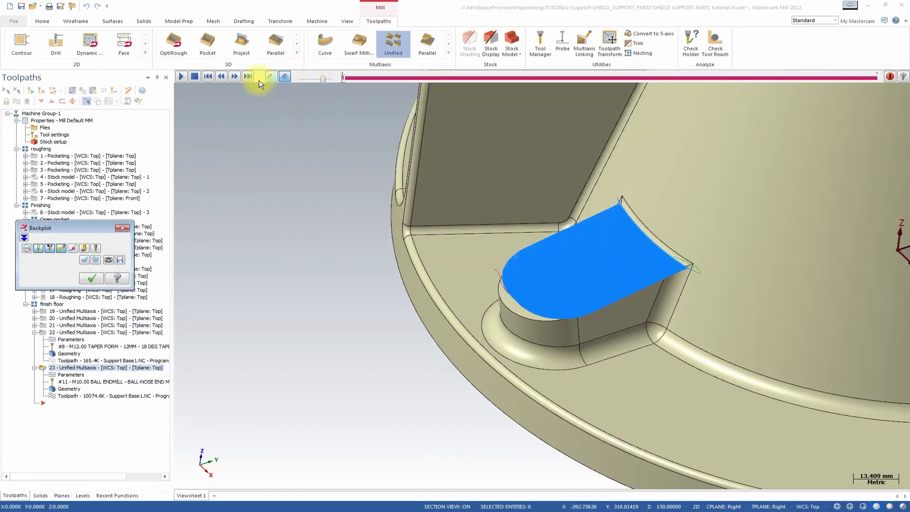
drag(370, 77, 543, 93)
scroll(474, 223, down, 4)
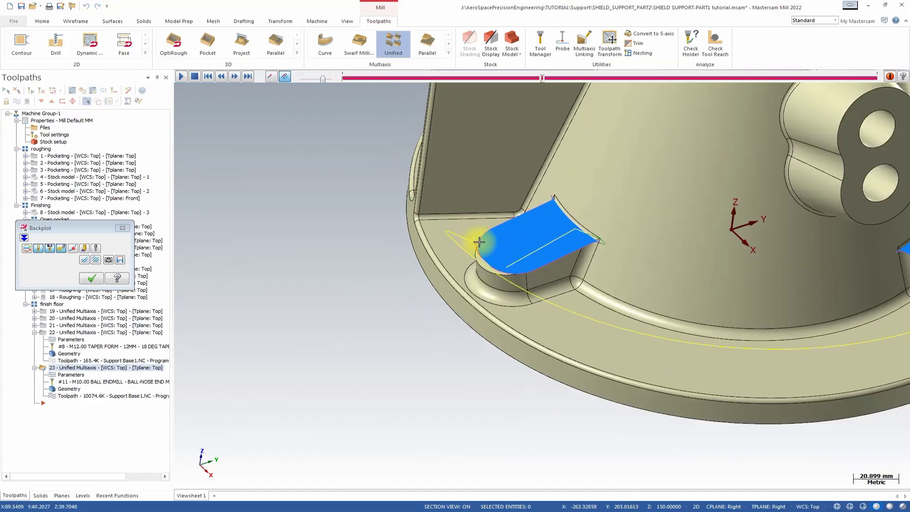
middle_drag(494, 233, 389, 193)
scroll(319, 356, down, 5)
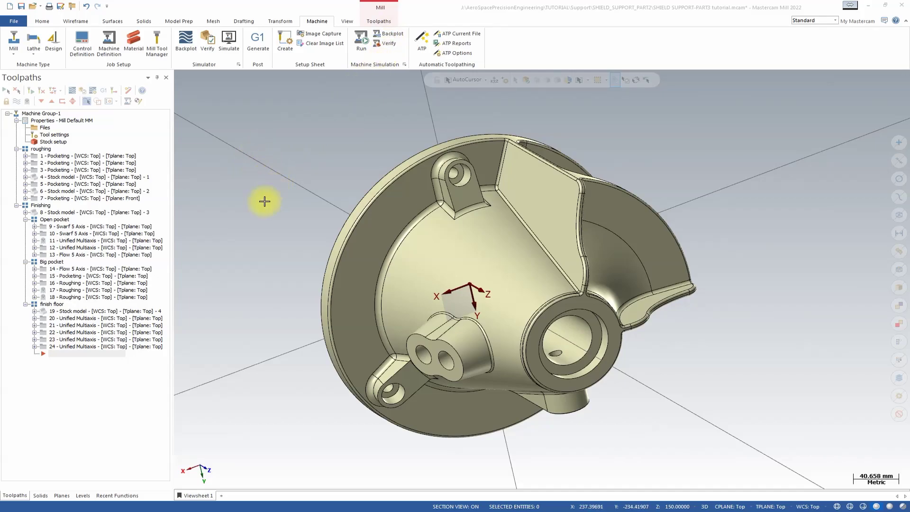
On level 7, "lead for unified perpendicular", draw a 200 mm line from the origin along the part's axis to the small-end bore
click(82, 496)
click(81, 157)
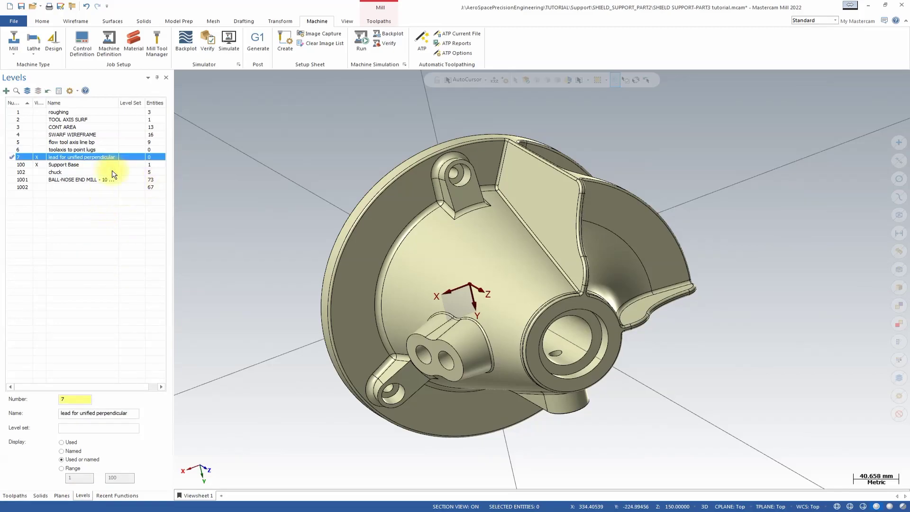
click(22, 157)
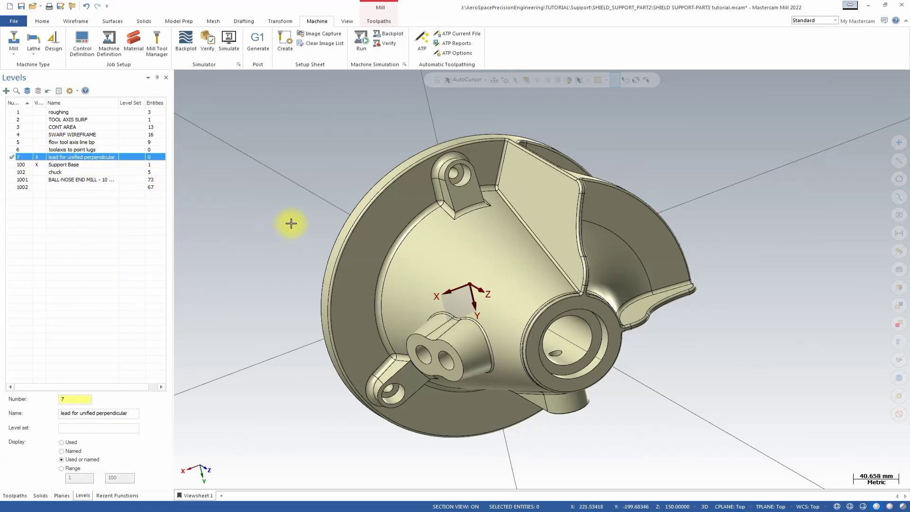
middle_drag(232, 203, 426, 206)
click(75, 21)
click(67, 42)
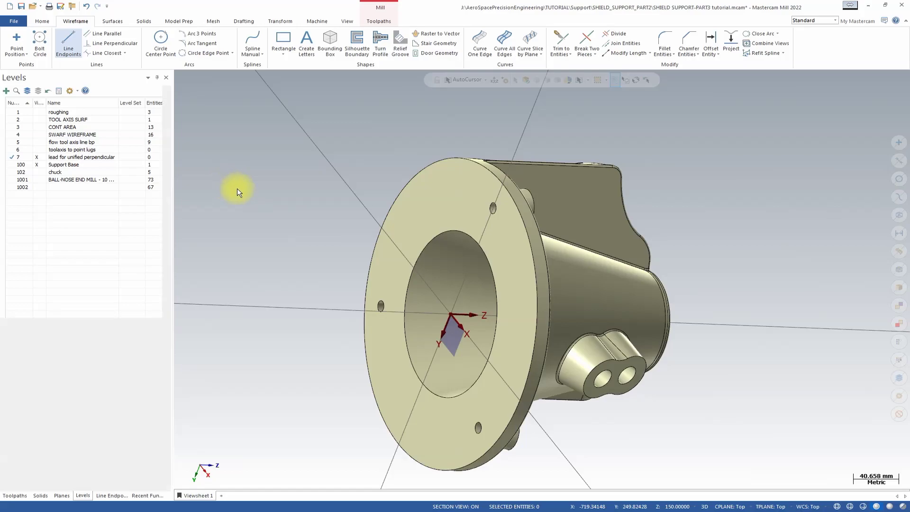
click(451, 314)
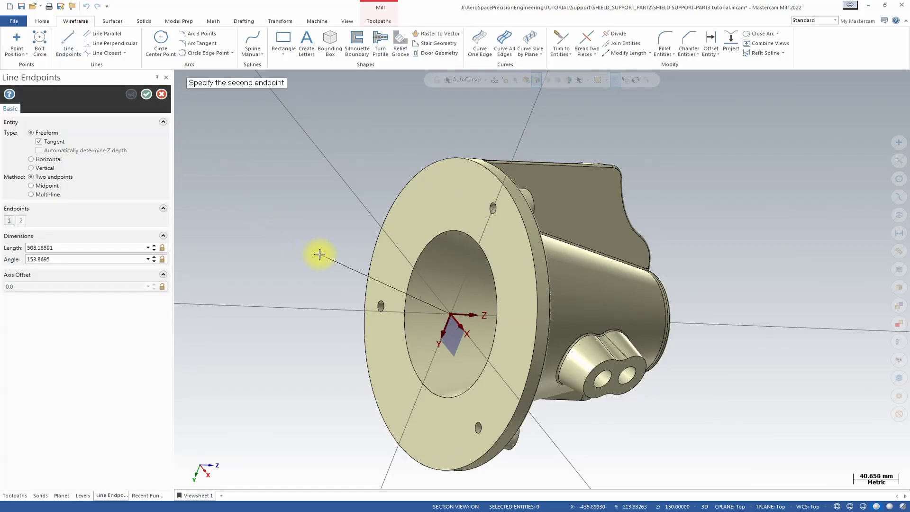
middle_drag(365, 291, 351, 234)
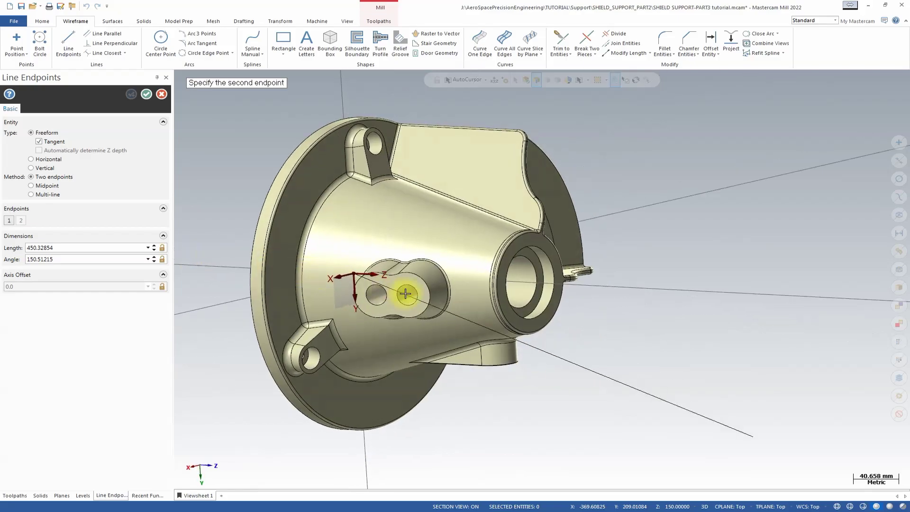
click(558, 309)
middle_drag(618, 301, 644, 322)
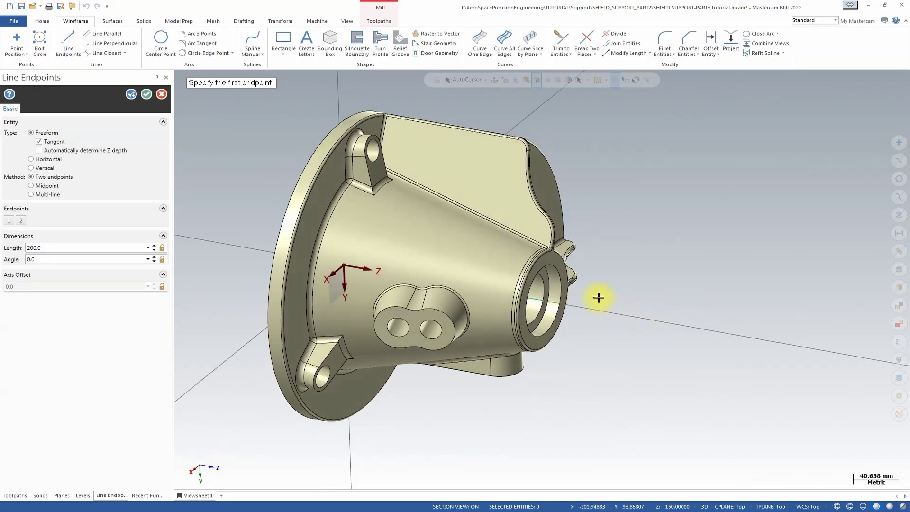
scroll(595, 289, up, 3)
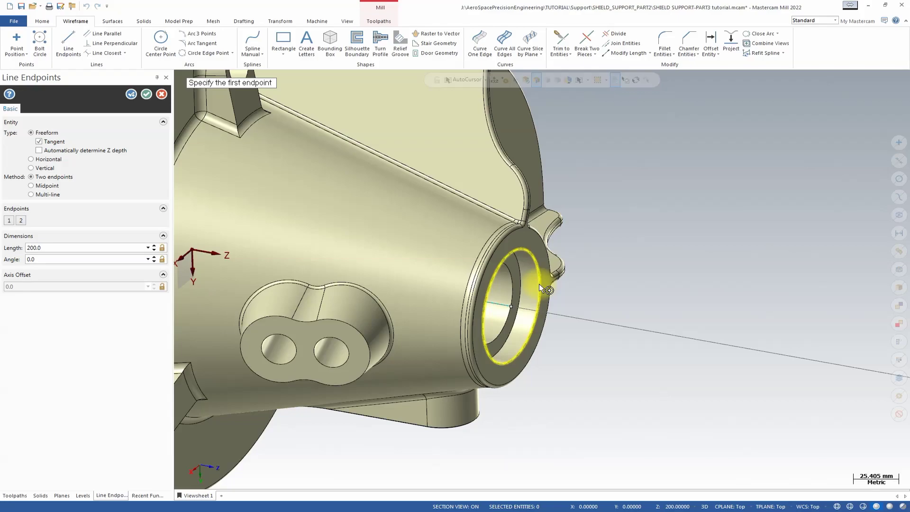
key(Escape)
scroll(675, 252, down, 1)
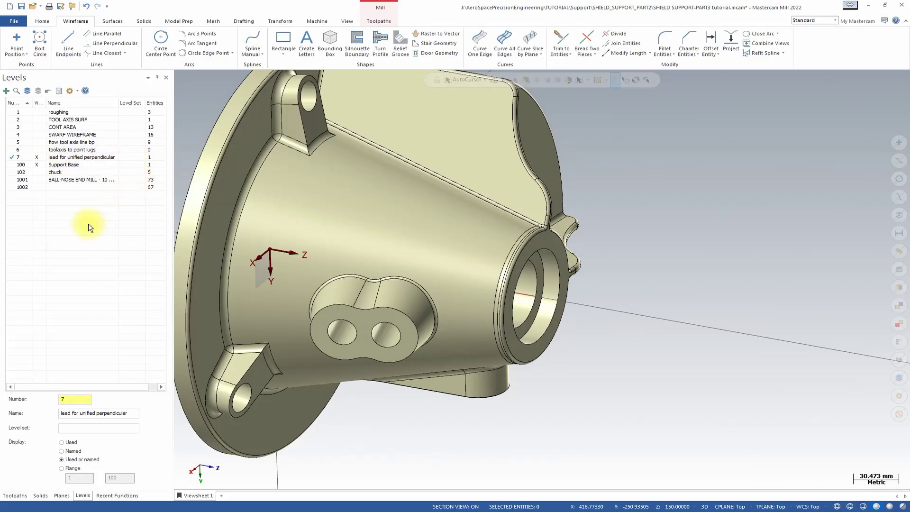
Start a new Unified multiaxis toolpath after operation 24 and select the BALL-NOSE END MILL - 4 tool
click(15, 496)
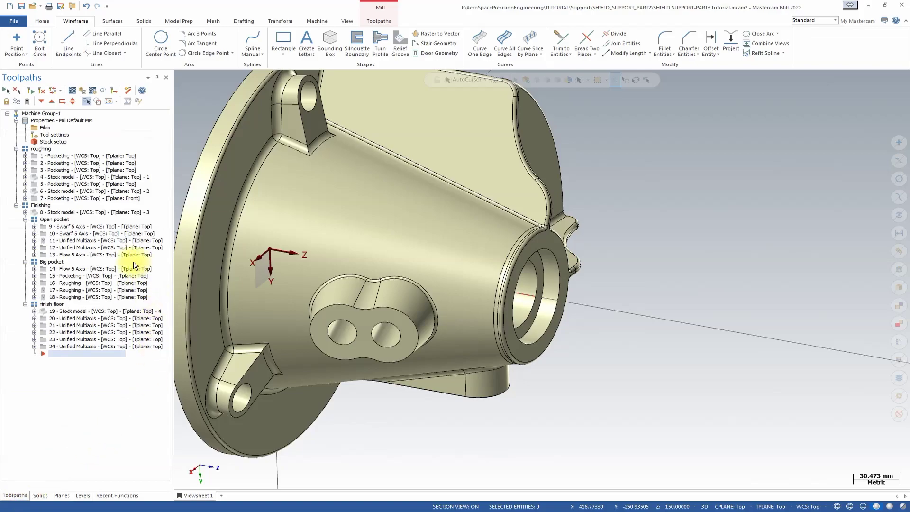
scroll(688, 261, down, 1)
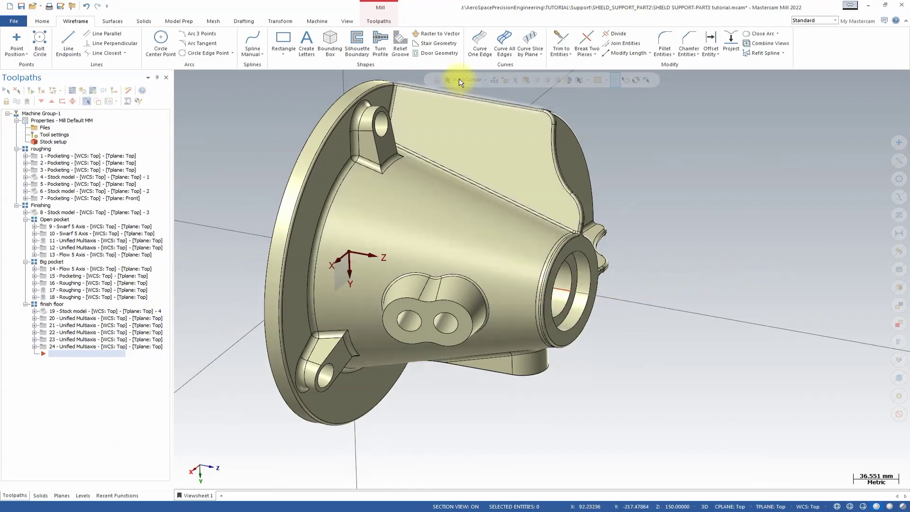
click(380, 22)
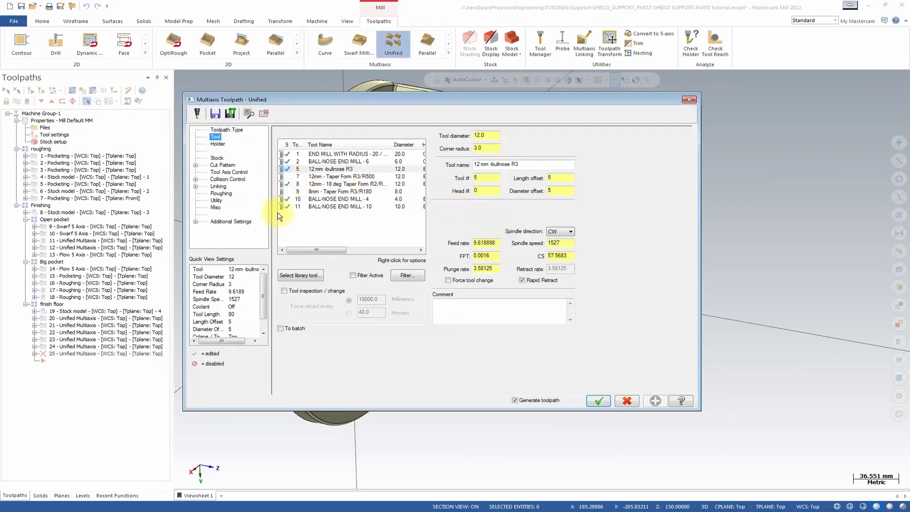
click(353, 199)
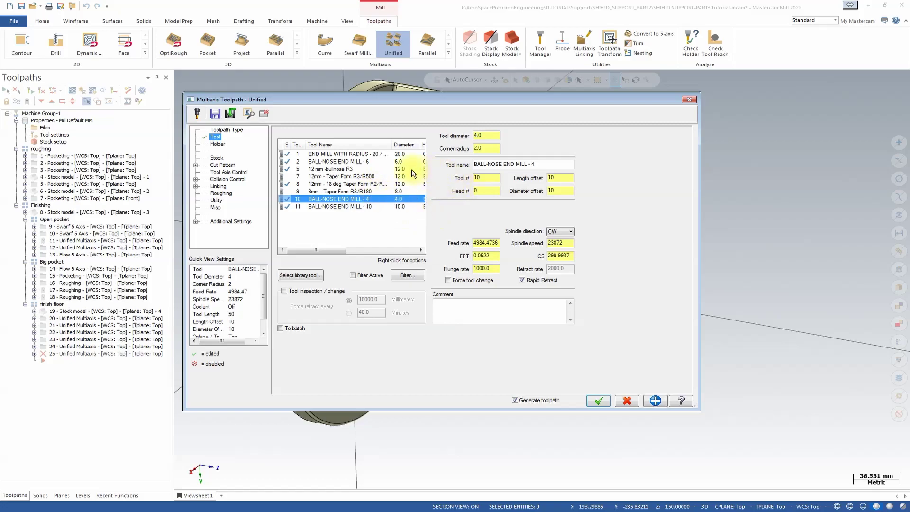
Add a Curve pattern to the toolpath's cut pattern and set its style to Perpendicular
click(217, 158)
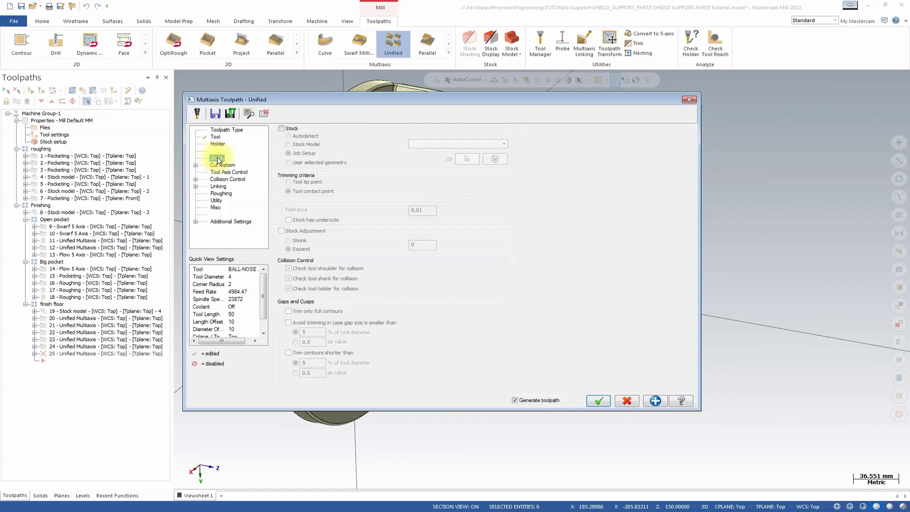
click(222, 166)
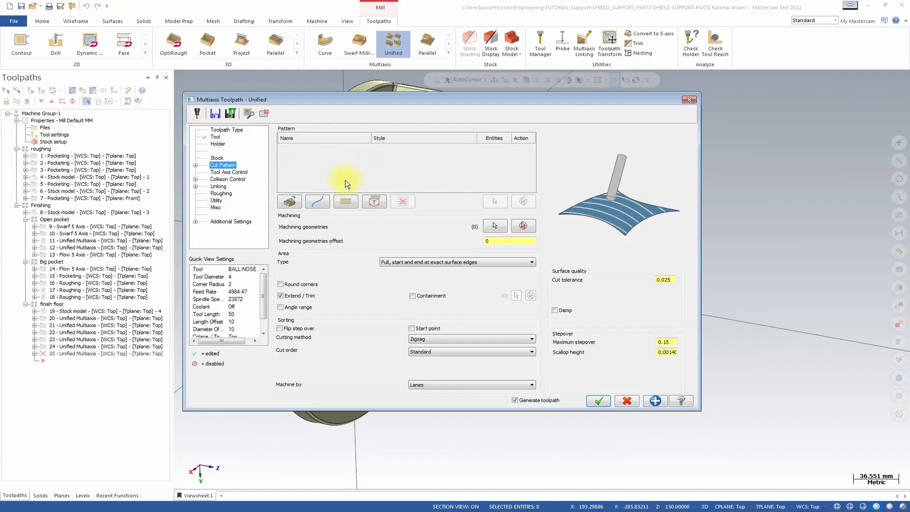
click(318, 202)
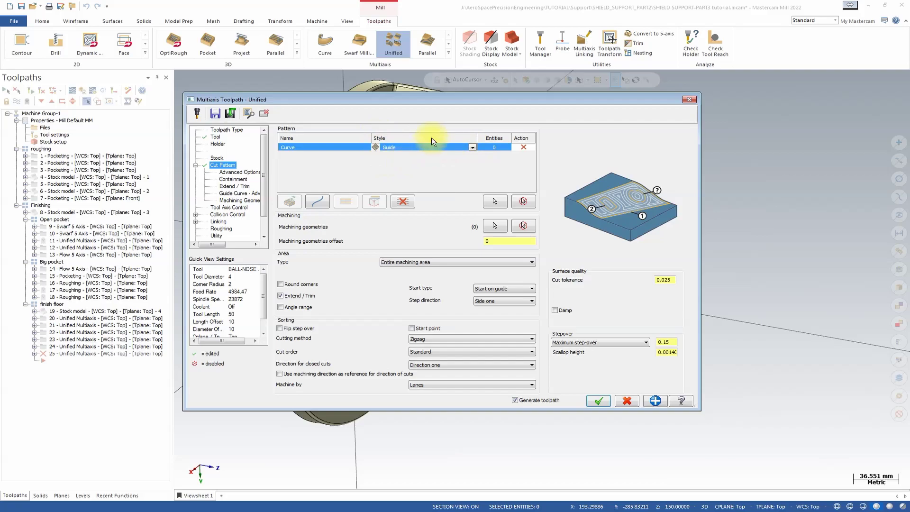
click(473, 148)
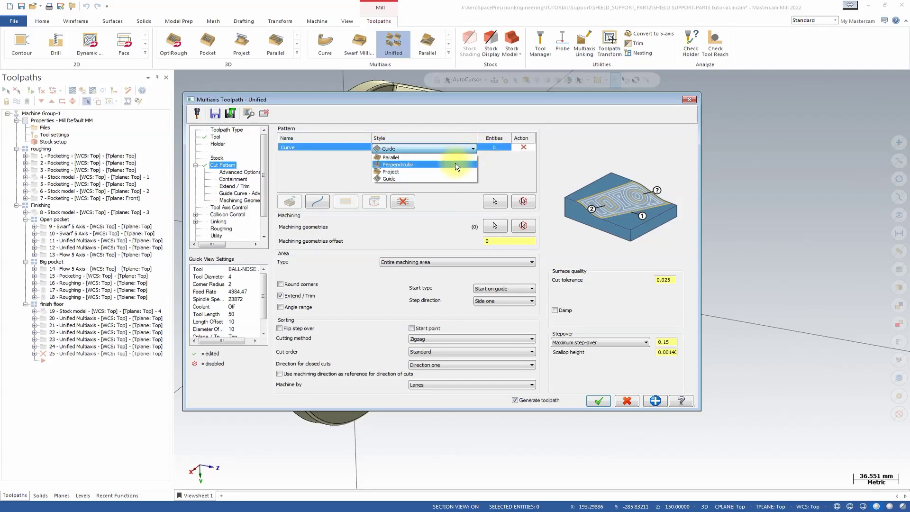
click(455, 163)
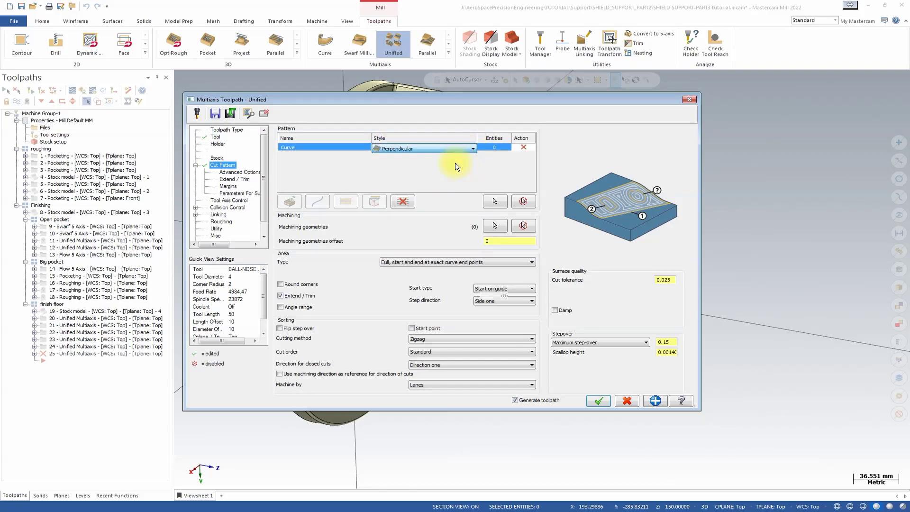
Chain the wireframe line along the part's axis as the lead curve of the Perpendicular pattern
click(496, 203)
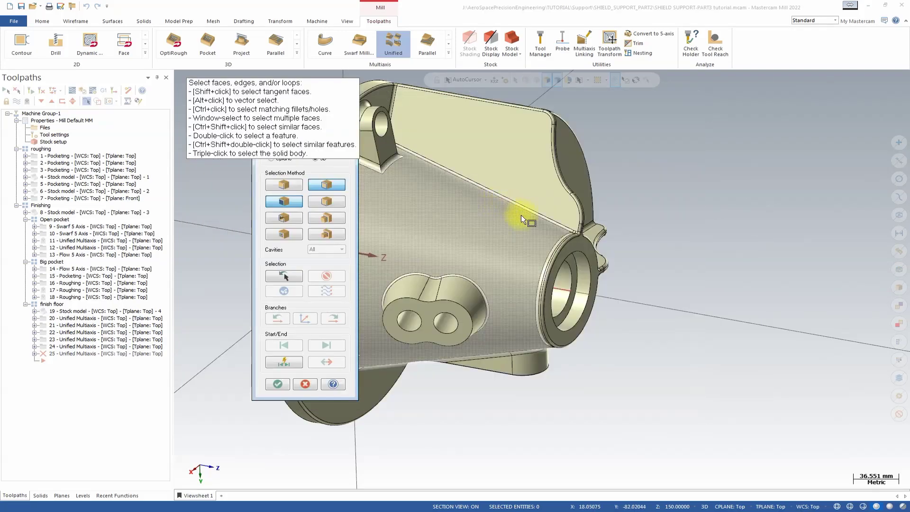
click(372, 247)
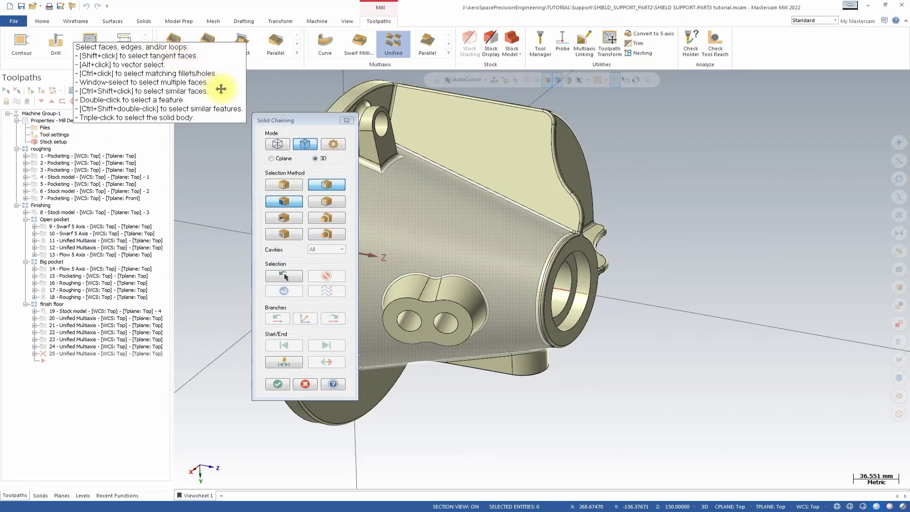
click(279, 141)
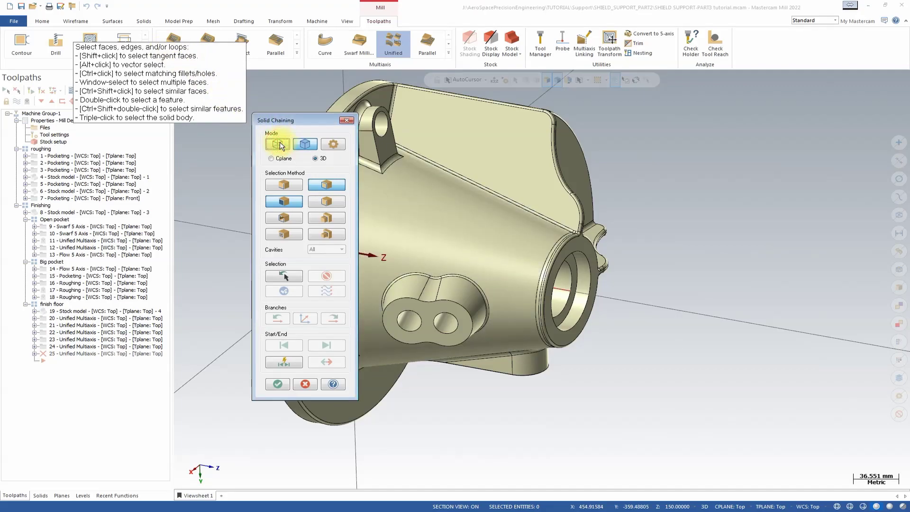
click(569, 292)
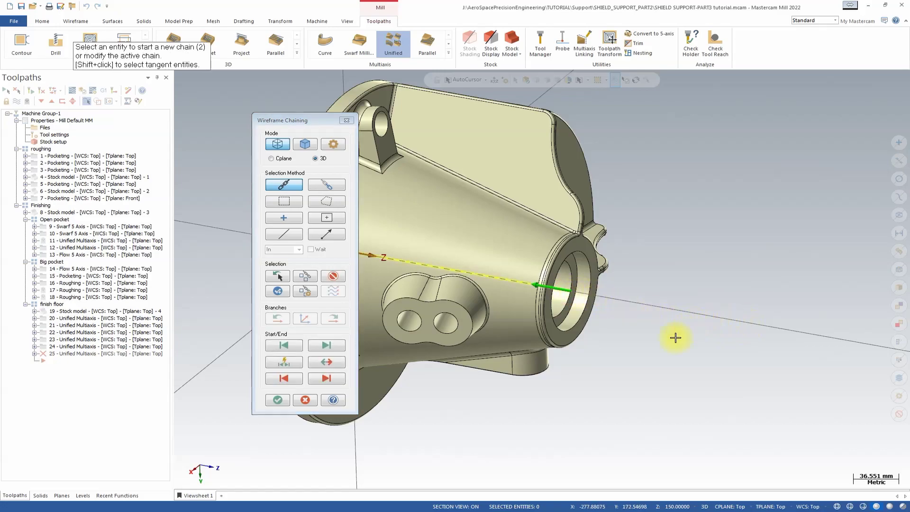
scroll(728, 345, down, 2)
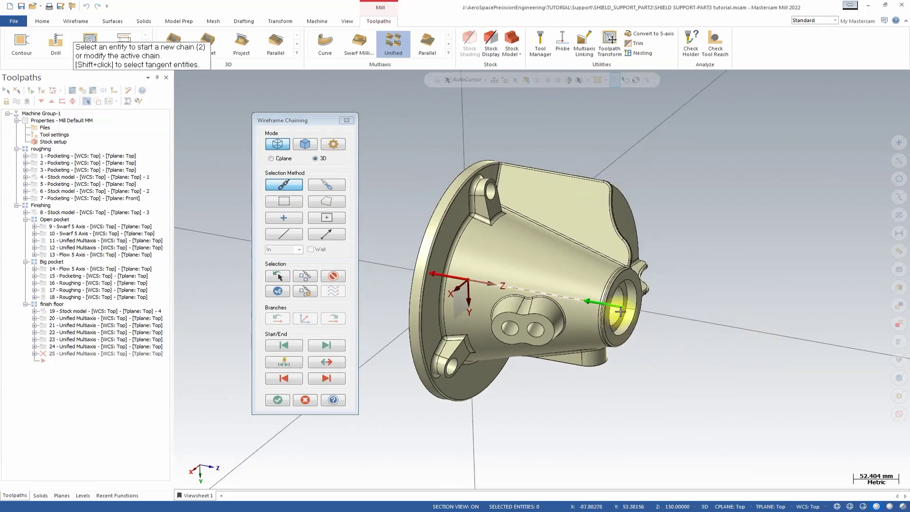
middle_drag(630, 323, 588, 323)
click(284, 401)
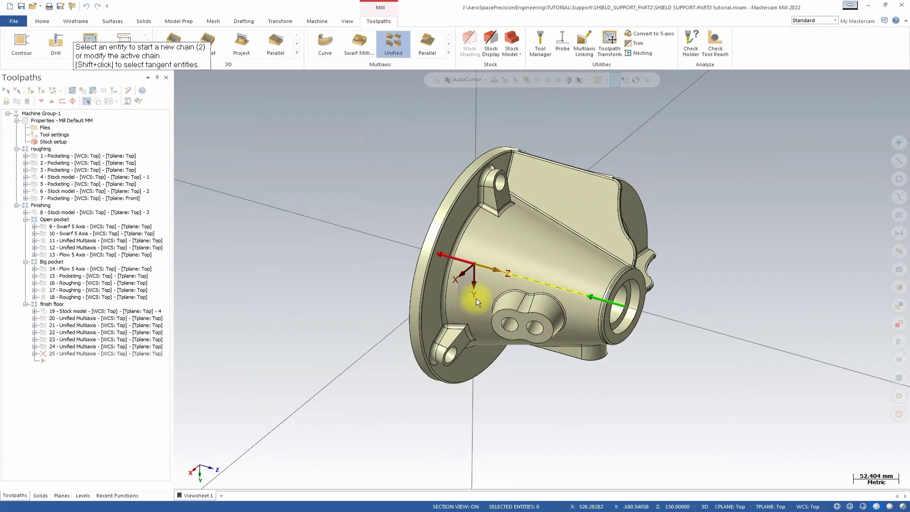
Assign the conical outer face and the two narrow faces bordering its small end as machining geometry
click(496, 226)
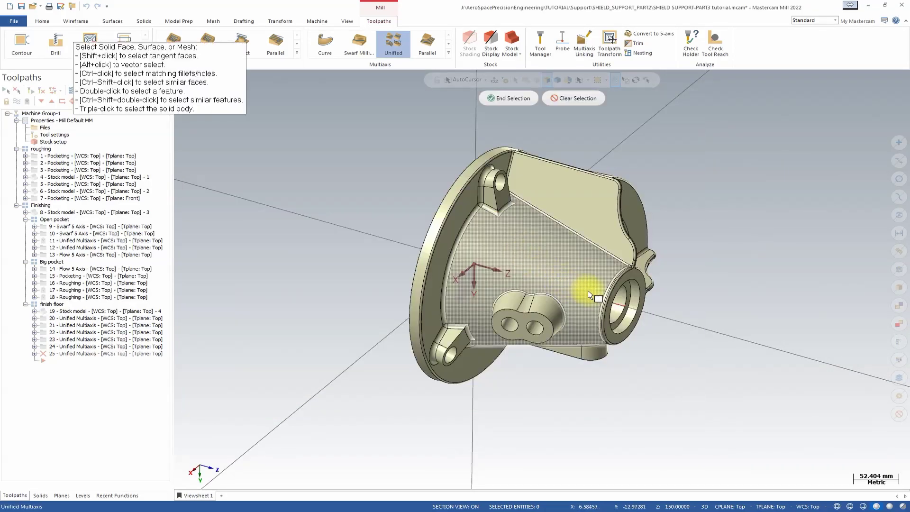
scroll(602, 263, up, 5)
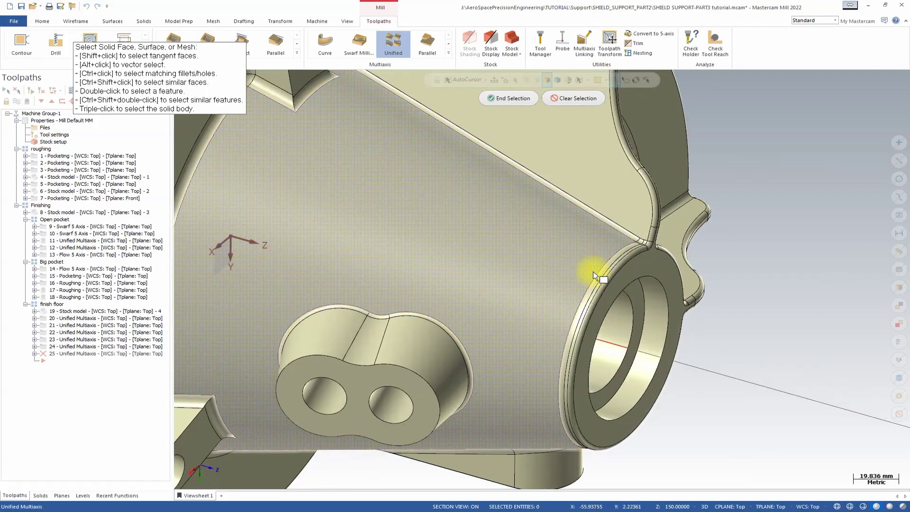
click(600, 279)
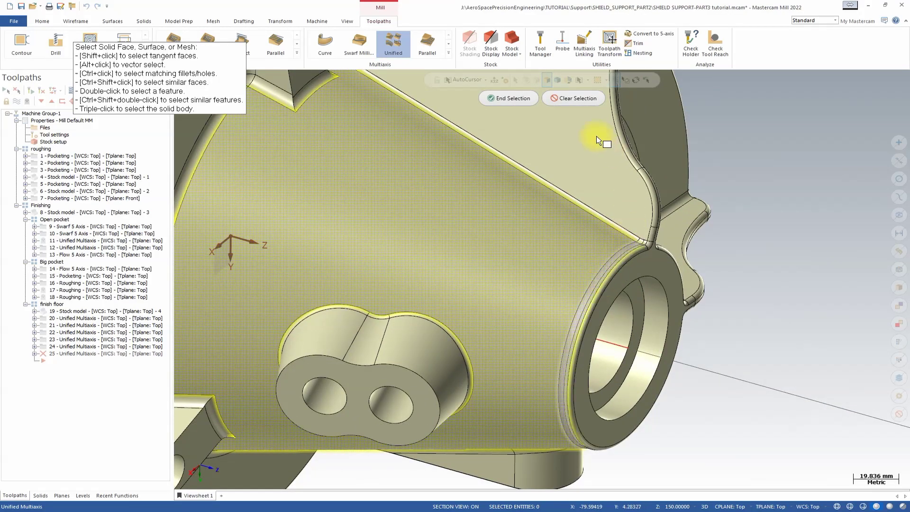
click(505, 100)
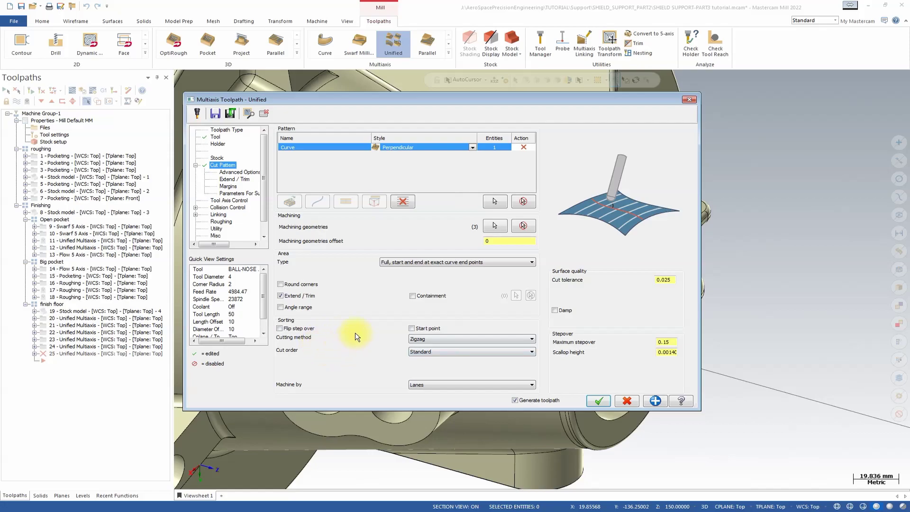
Set the cut pattern to machine by Regions with a maximum stepover of 2.0 and a cut tolerance of 0.05
click(440, 385)
click(440, 397)
scroll(841, 359, down, 5)
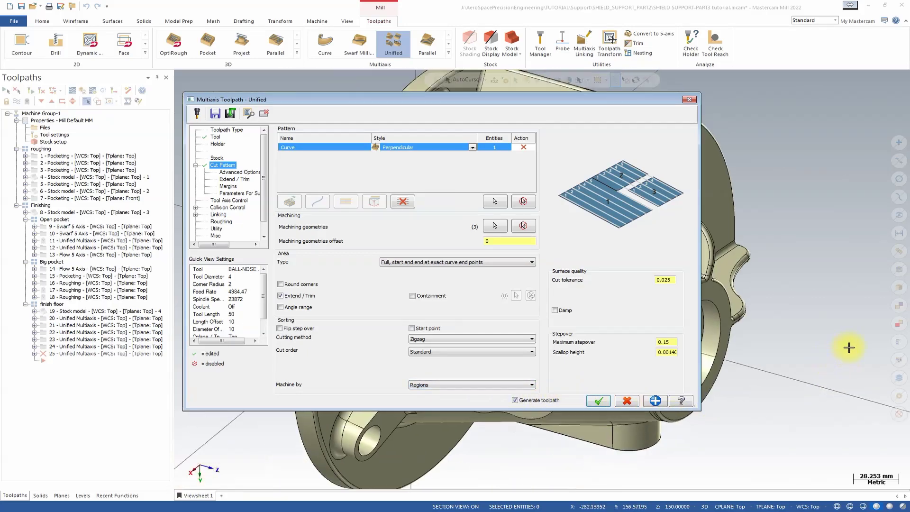
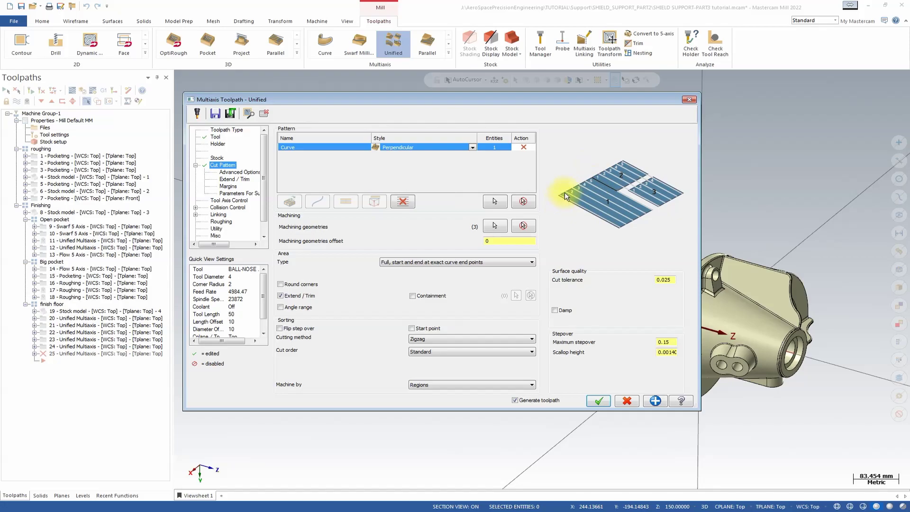
click(666, 342)
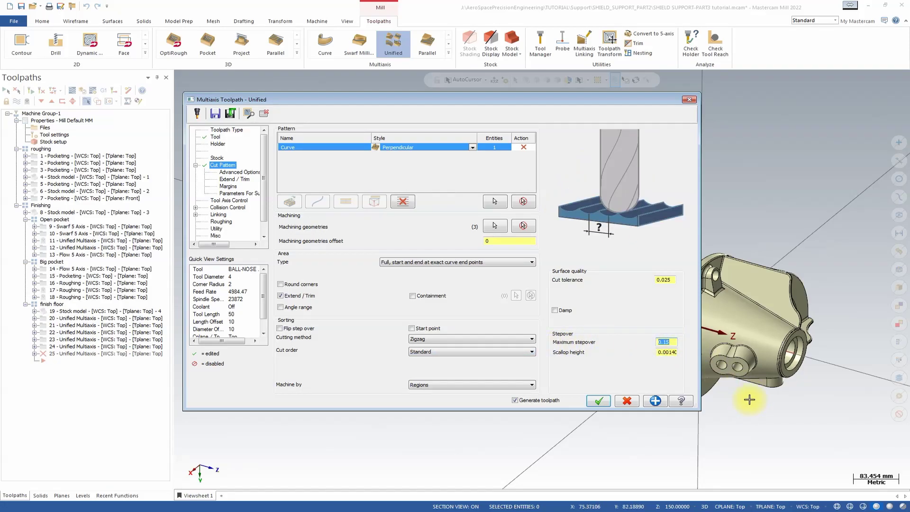
text(2)
click(669, 279)
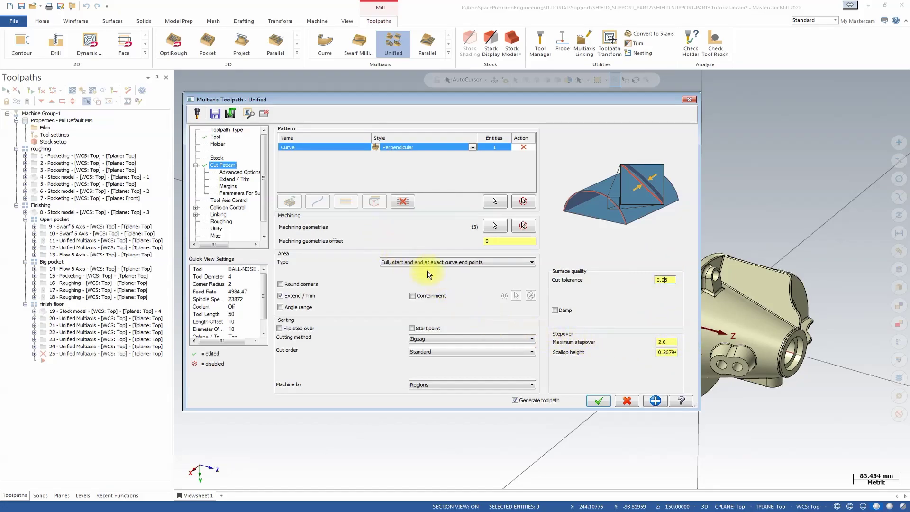
Turn off Extend / Trim and the maximum point distance, and check the margin and surface-merging parameters
click(289, 296)
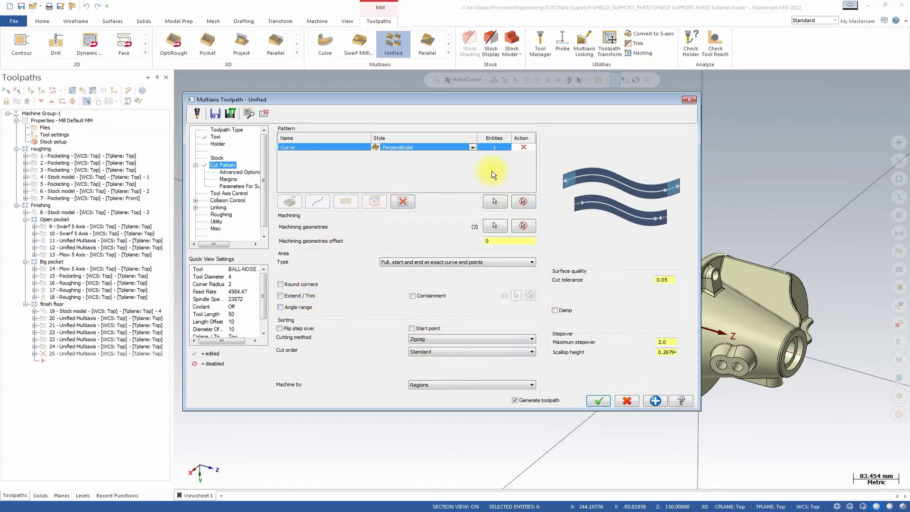
click(247, 174)
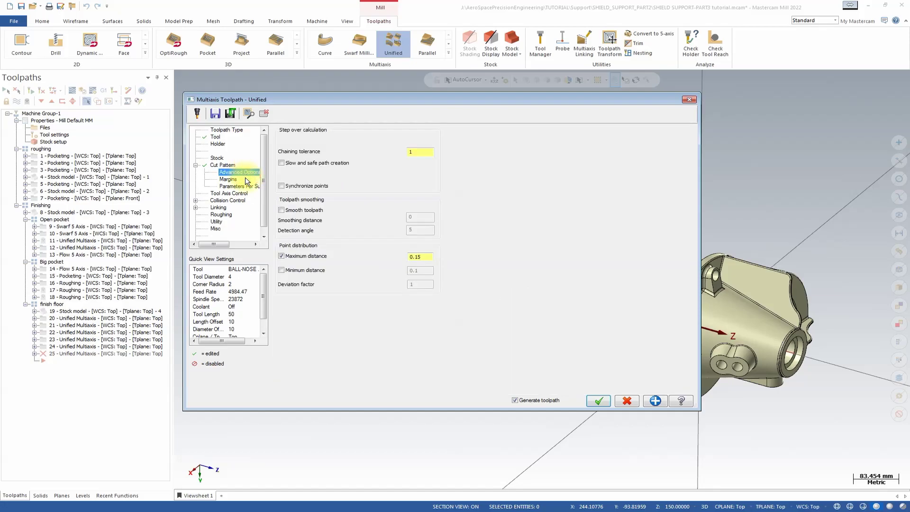
click(289, 258)
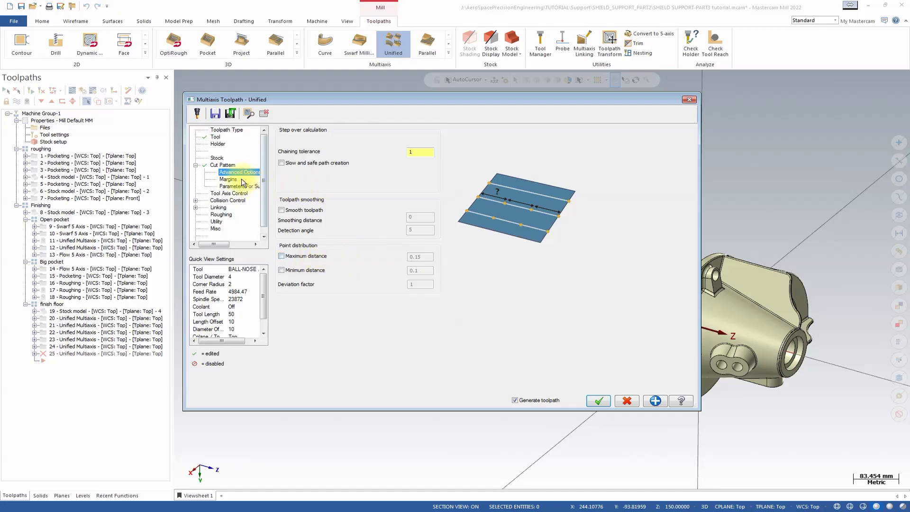
click(226, 179)
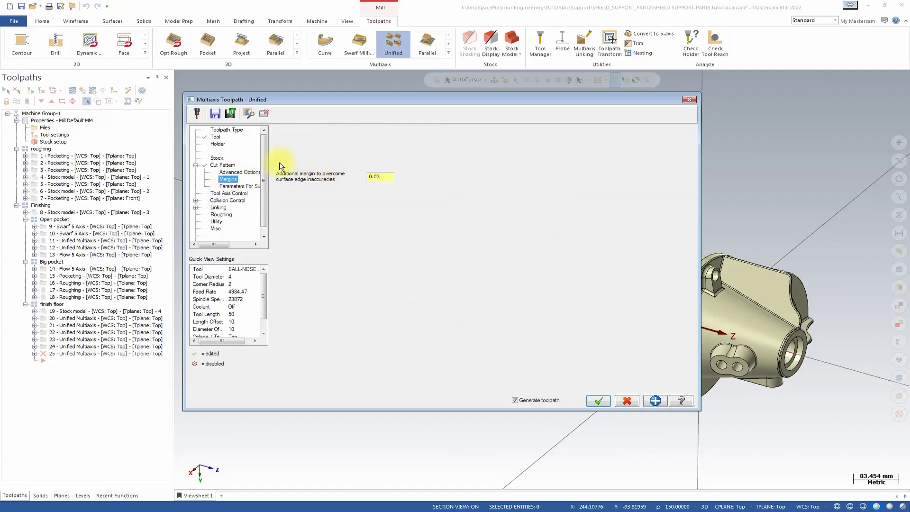
click(240, 186)
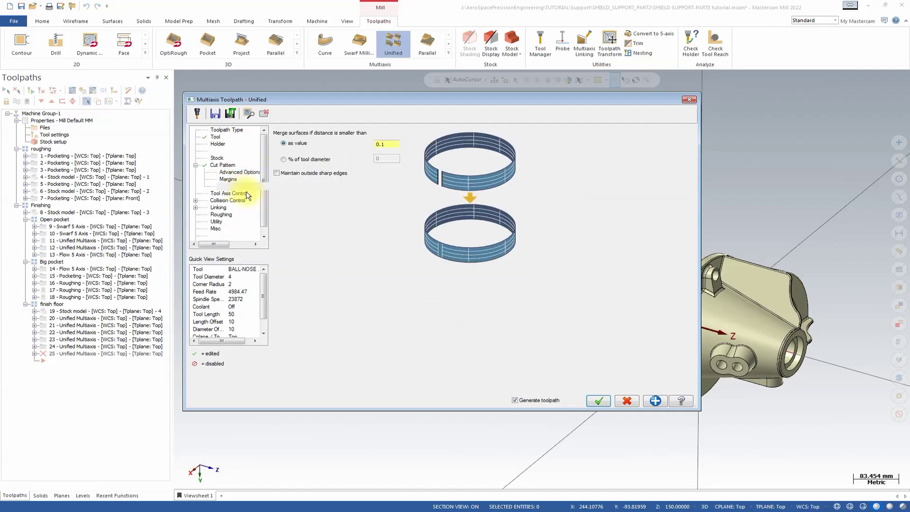
Zero the fixed-angle tilt, switch the tool axis control to Surface with tilt, and open its advanced options
click(215, 194)
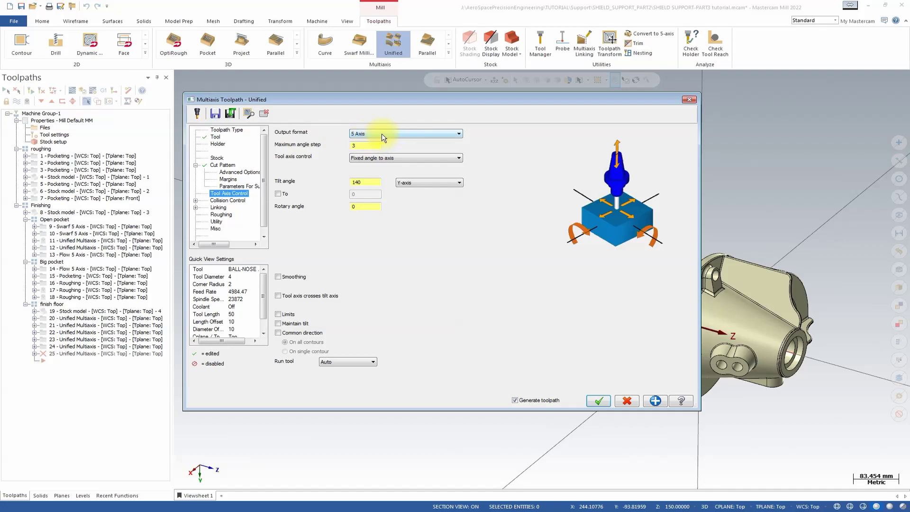
click(372, 158)
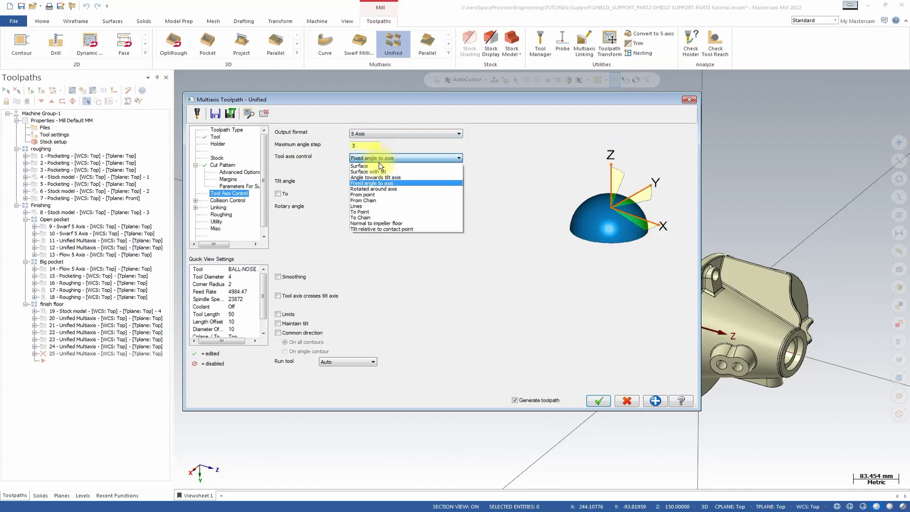
click(380, 163)
double_click(366, 183)
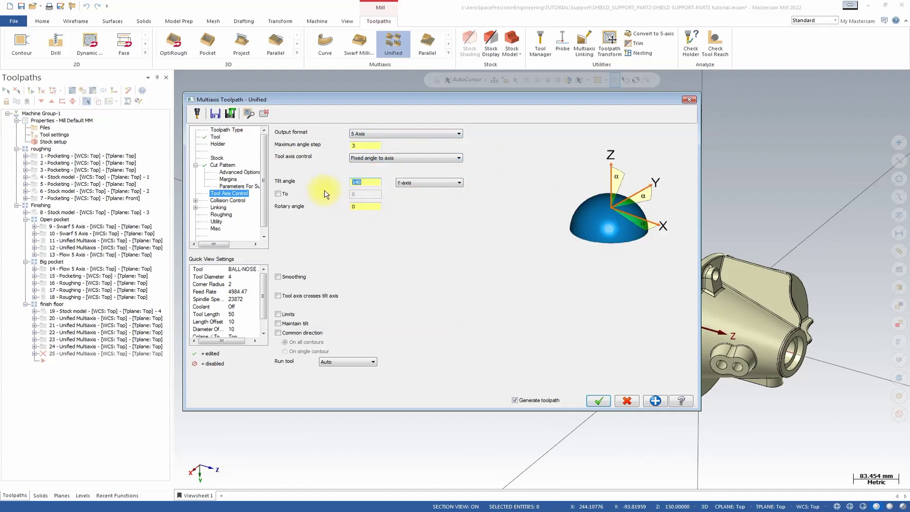
key(Tab)
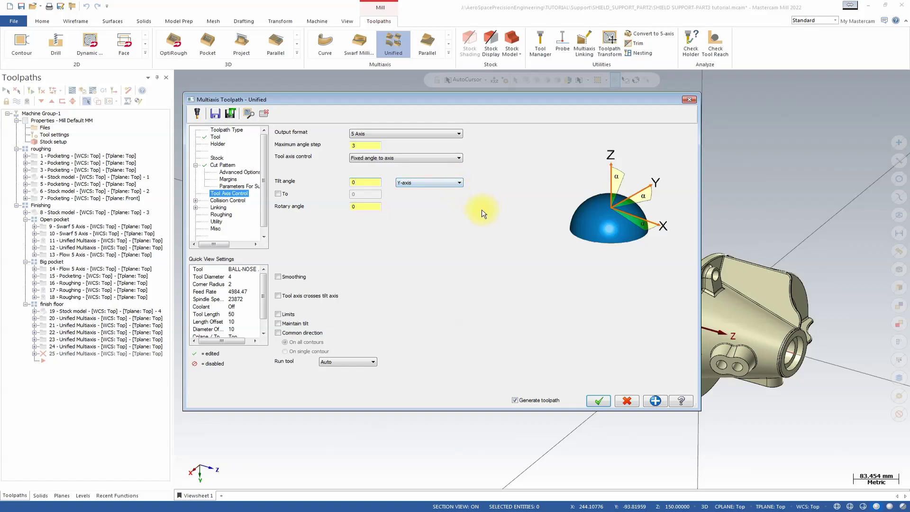
click(427, 159)
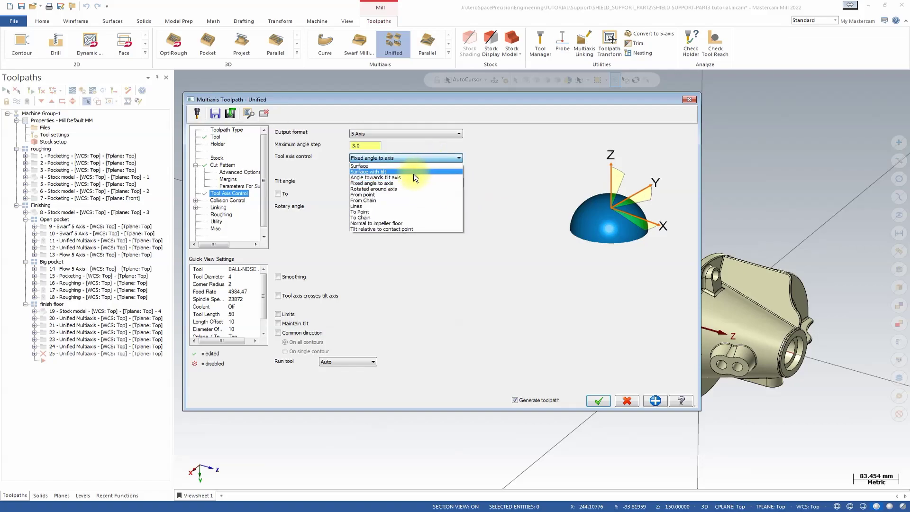
click(401, 171)
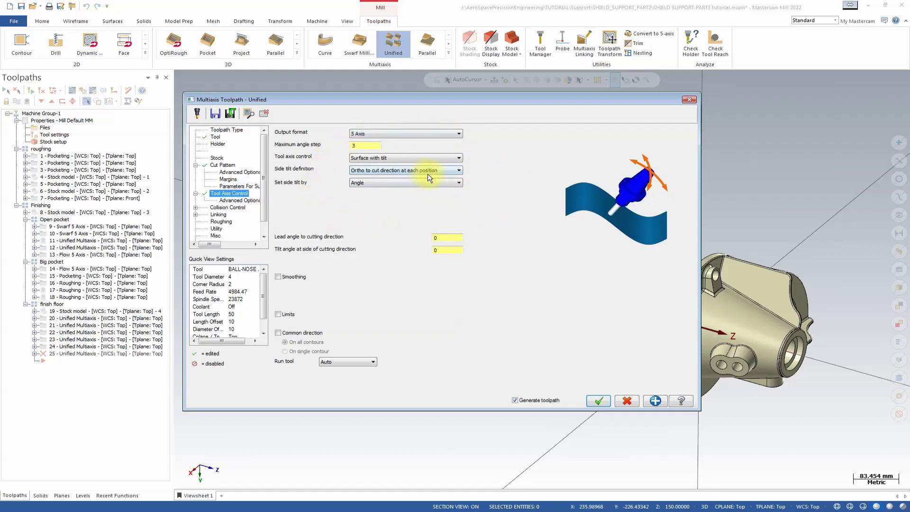
click(240, 200)
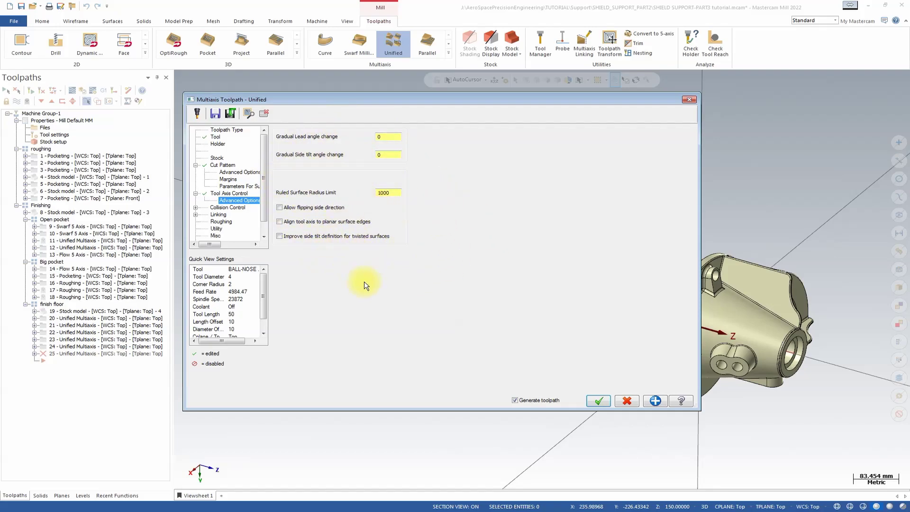
Disable the second collision check and set the first, covering flute and shoulder, to Trim and relink toolpath
click(227, 208)
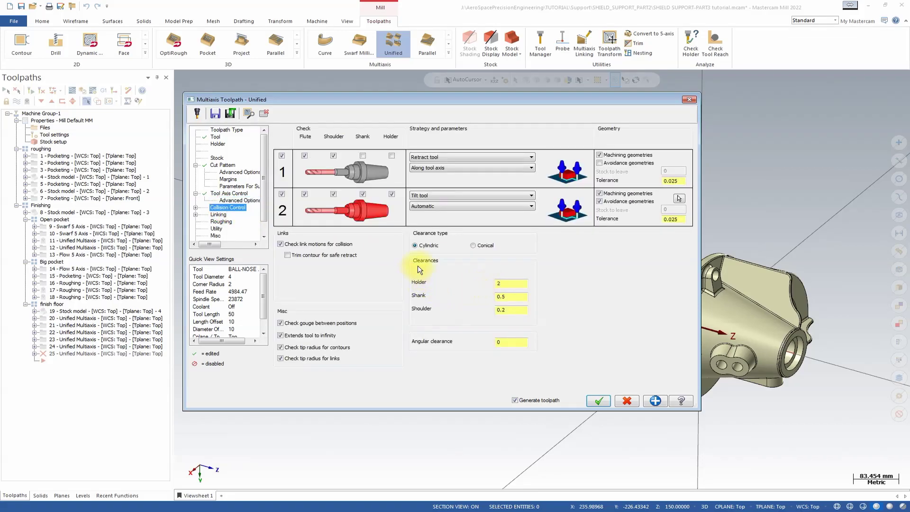
click(282, 195)
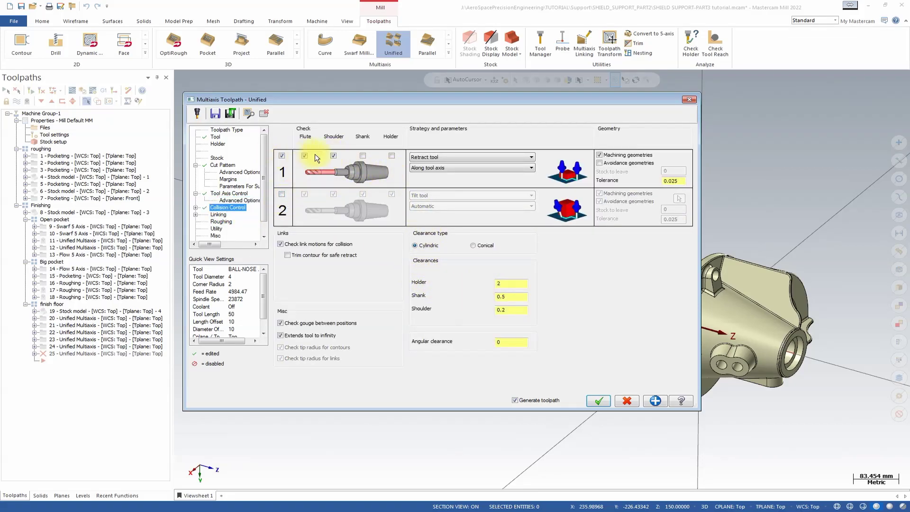
click(425, 157)
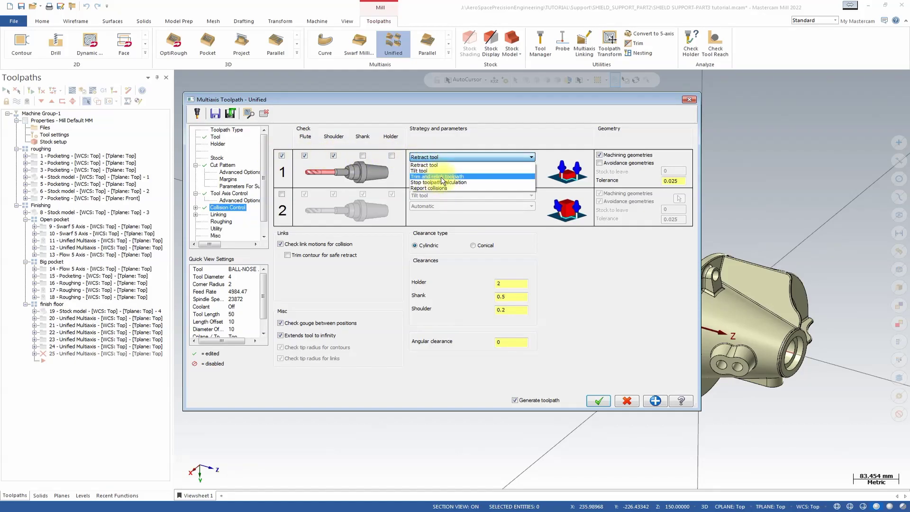
click(434, 178)
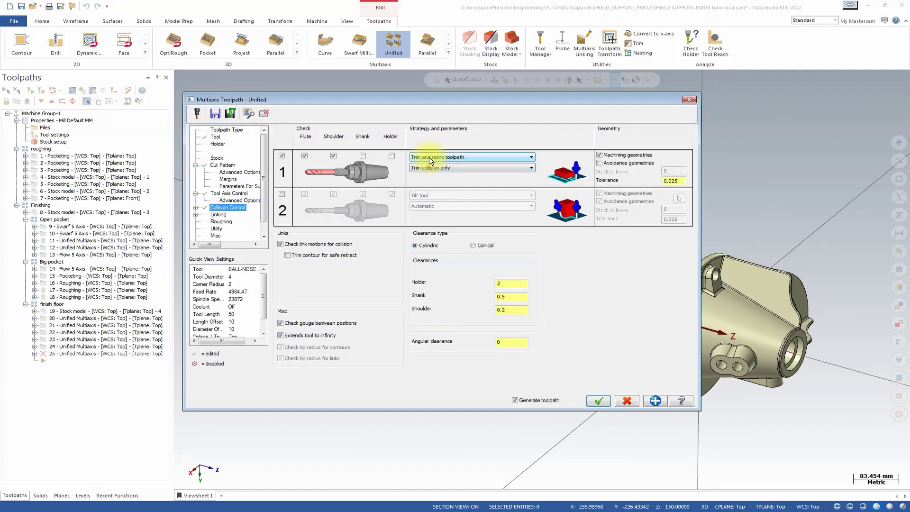
click(334, 156)
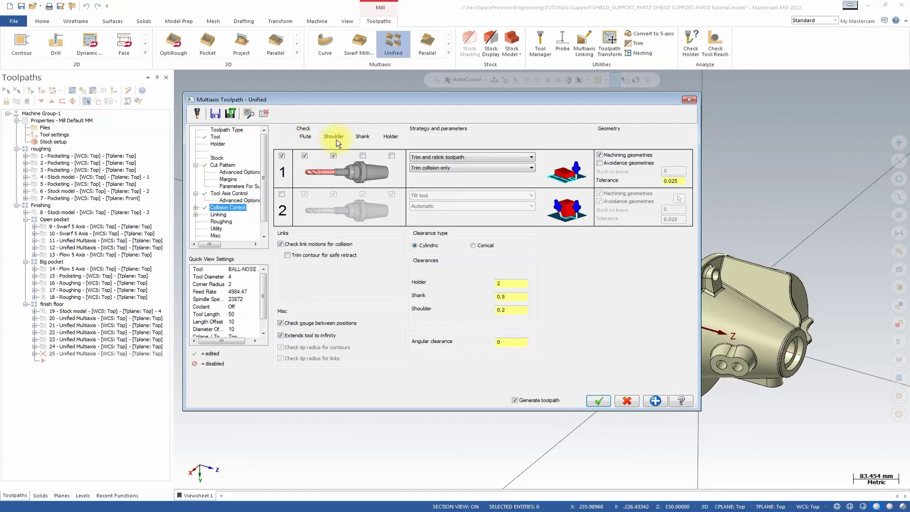
Enable avoidance geometries for the first collision check and assign the entire solid body to them
click(600, 162)
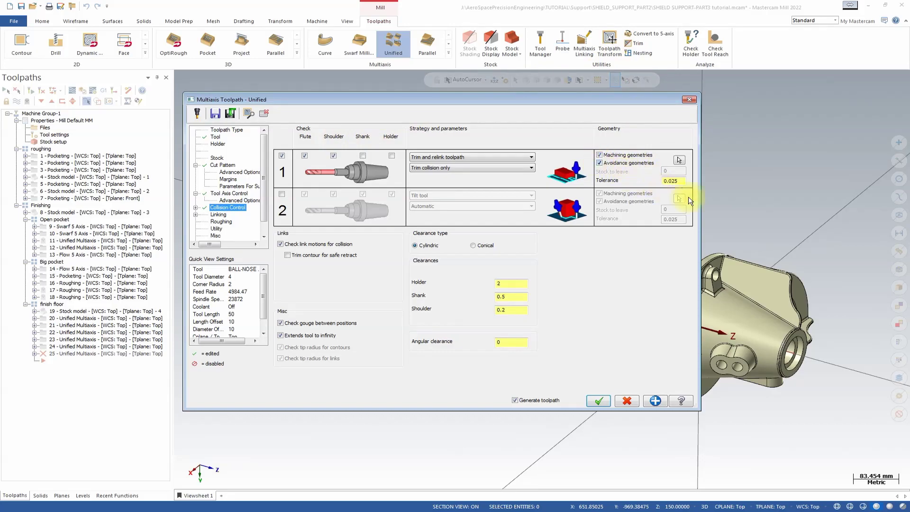
click(678, 159)
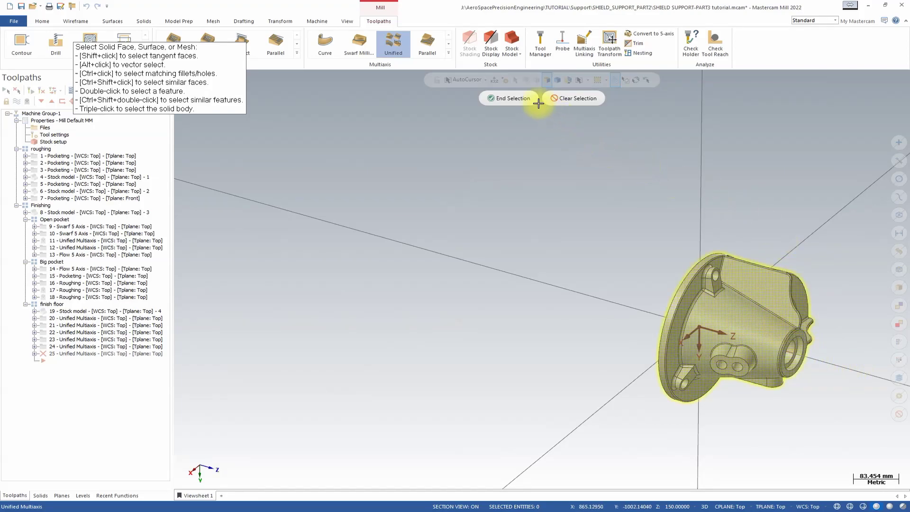
click(522, 98)
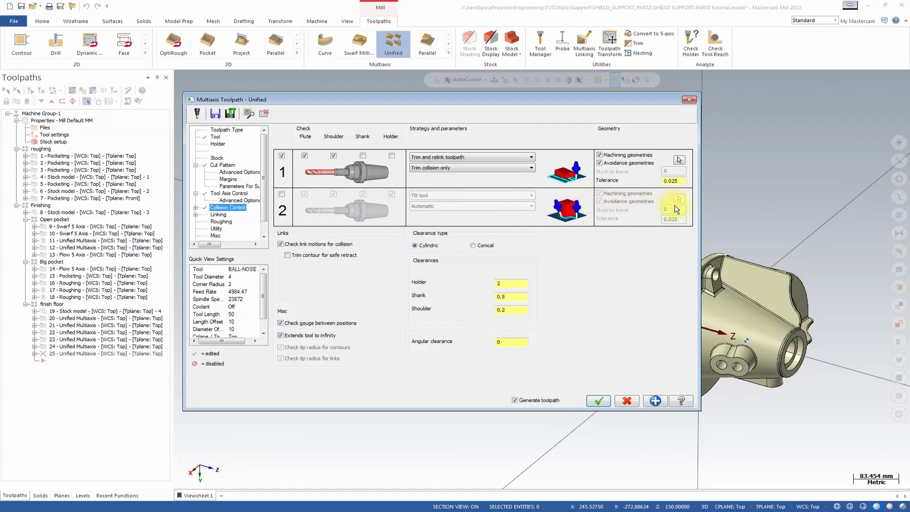
Set the collision angular clearance to 10 and check the additional and remaining collision options
click(510, 342)
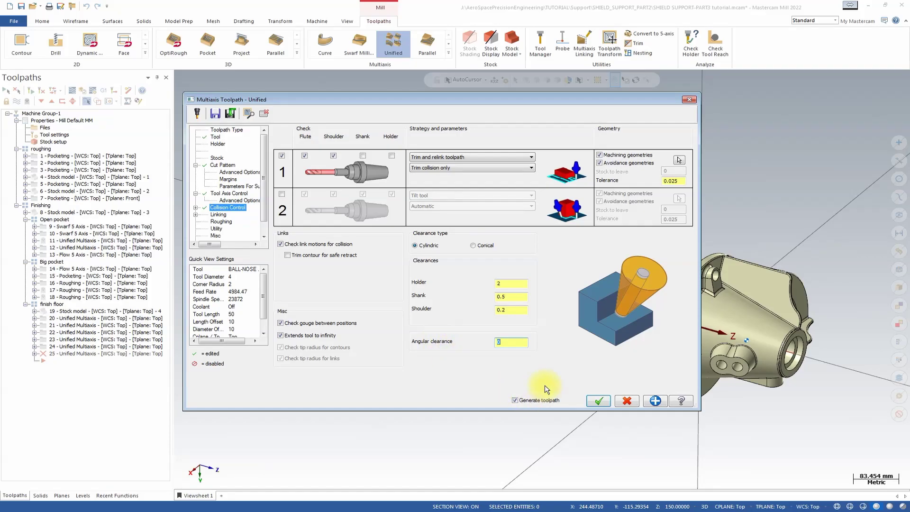
text(10)
click(195, 207)
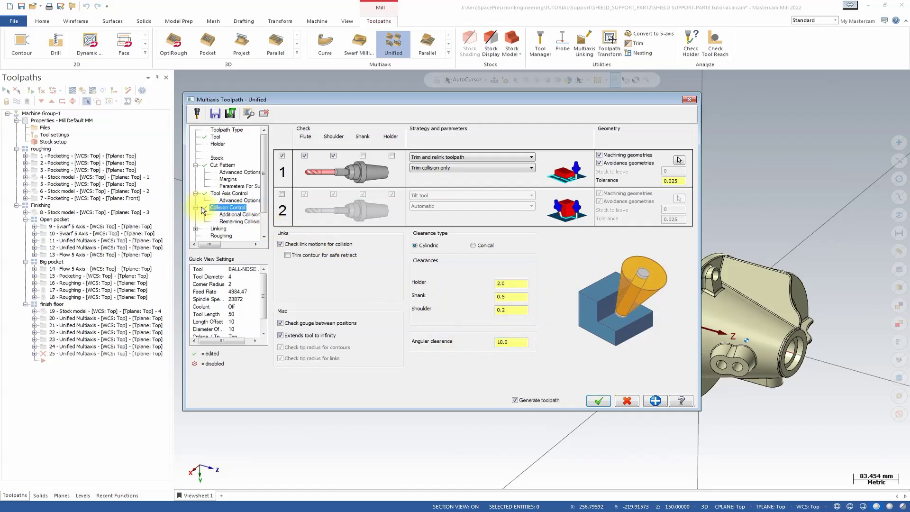
click(243, 216)
click(238, 222)
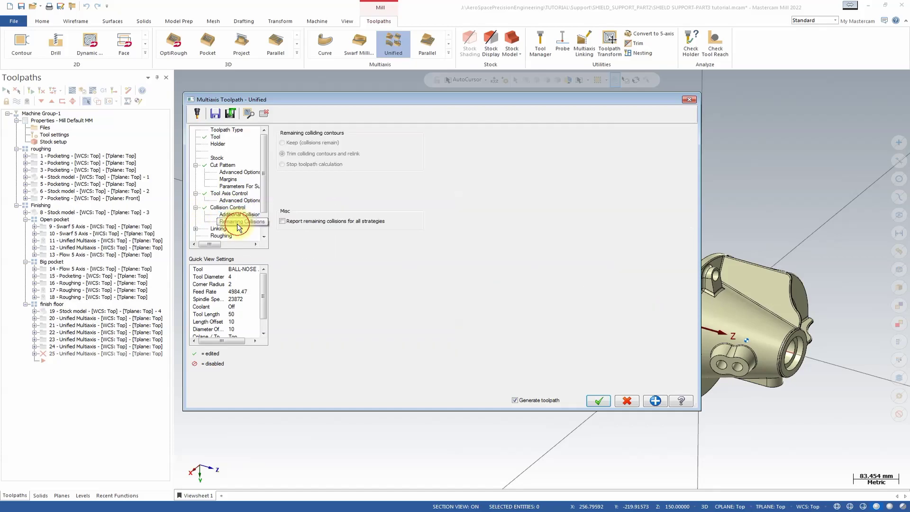
Change the default link for small gaps to Direct and check the small gap size
click(217, 229)
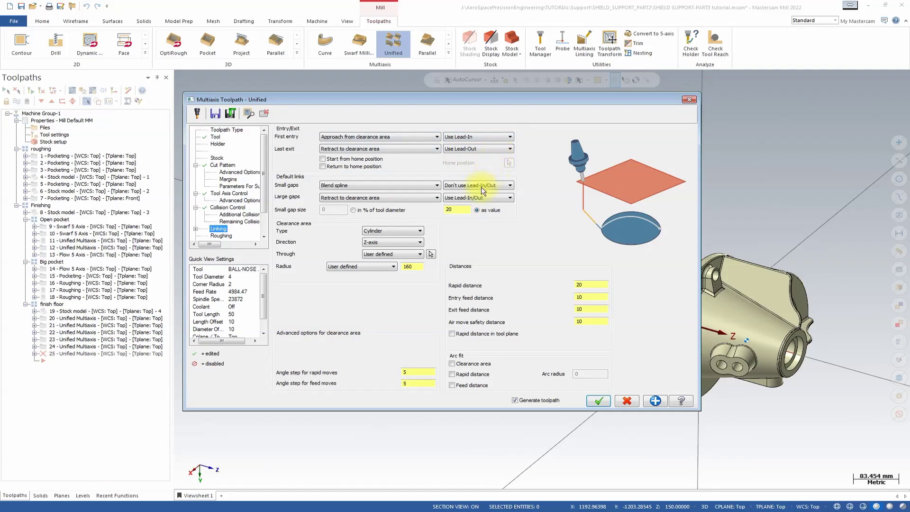
click(351, 185)
click(349, 192)
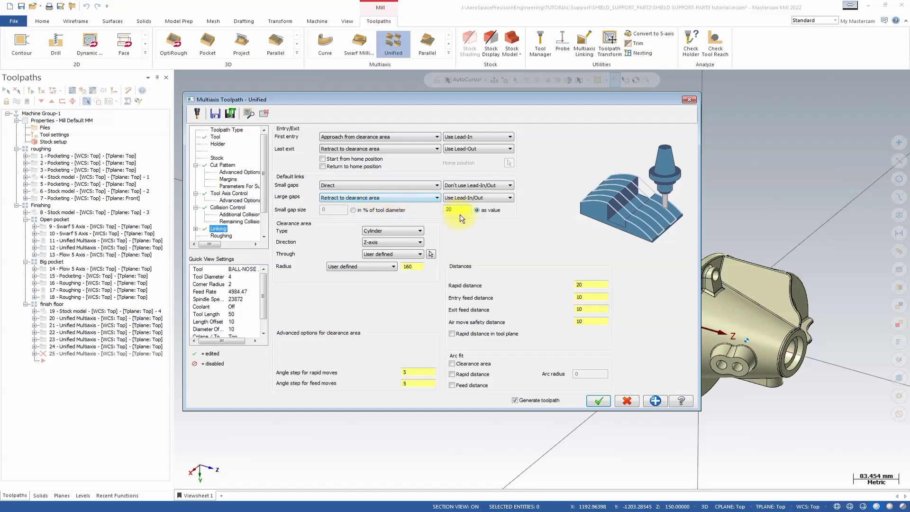
mouse_move(463, 209)
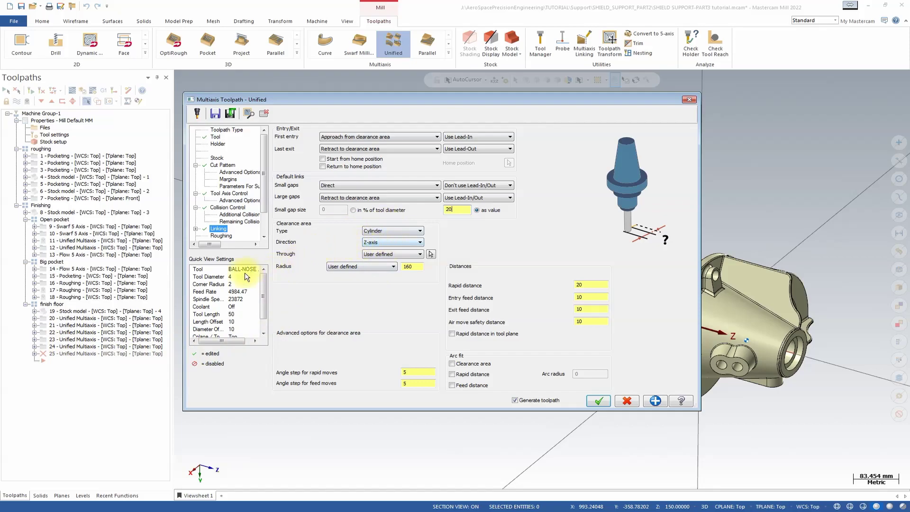
Turn off Transform / Translate in the utility settings, check the remaining pages, and generate the toolpath
click(222, 236)
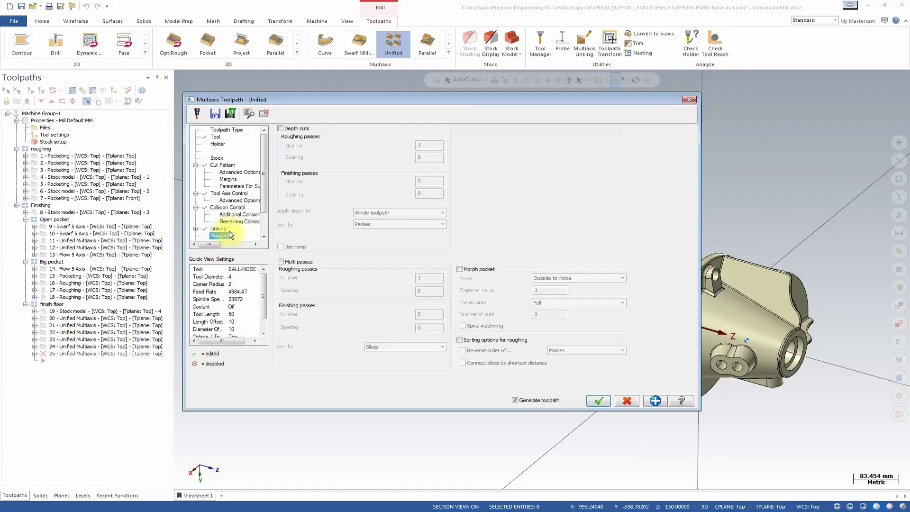
click(213, 215)
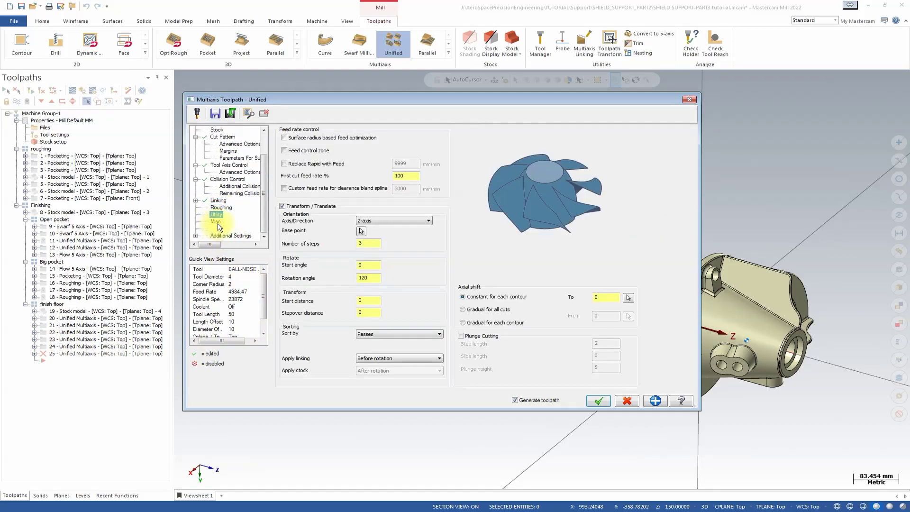
click(282, 206)
click(216, 222)
click(222, 237)
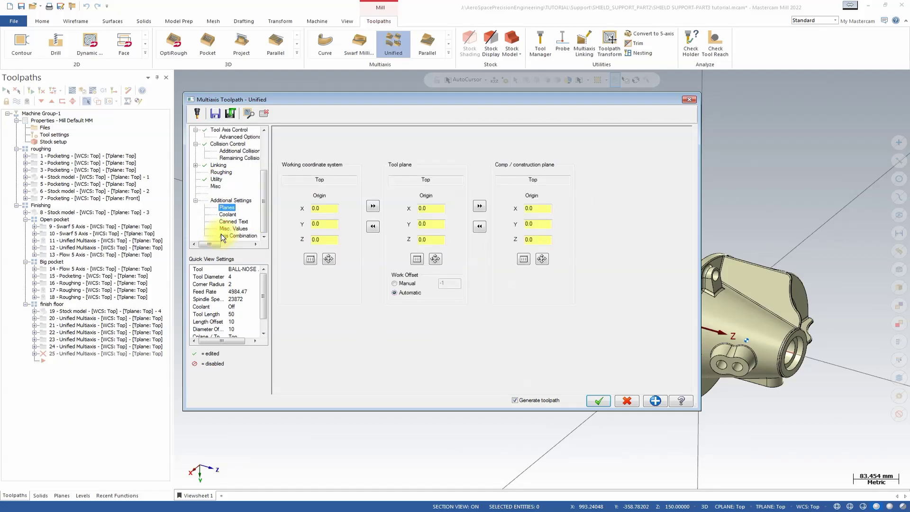
click(203, 494)
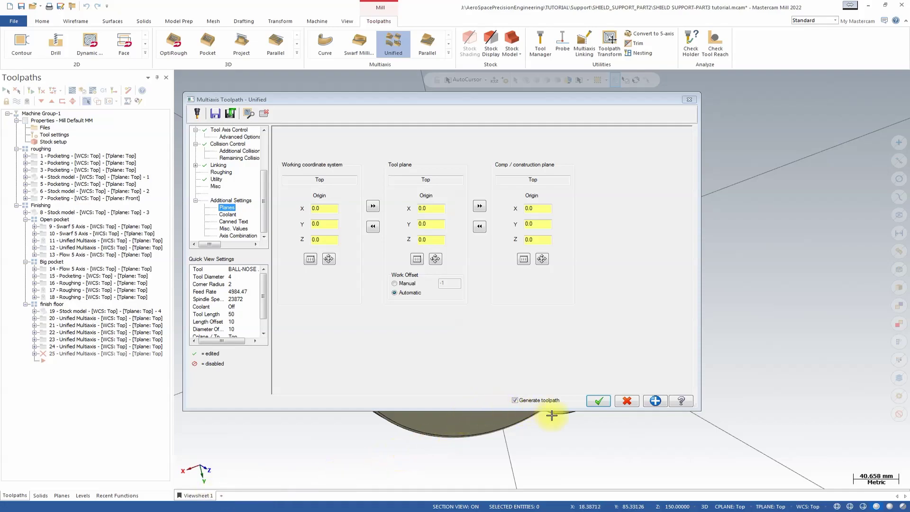
click(594, 400)
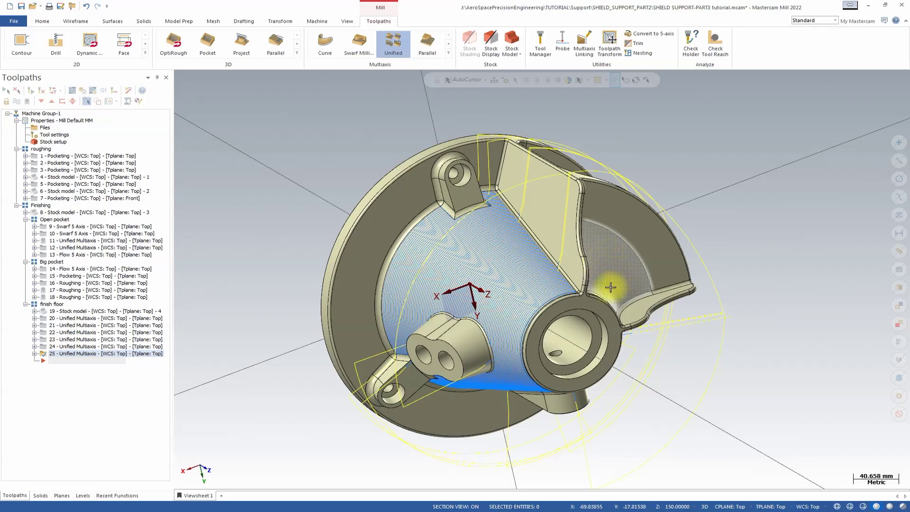
Backplot the conical surface toolpath and inspect the tool and holder position beside the mounting lug and the rib wall
mouse_move(544, 272)
middle_down()
mouse_move(545, 259)
mouse_move(504, 254)
middle_up()
scroll(589, 228, up, 3)
mouse_move(582, 231)
middle_down()
mouse_move(571, 236)
mouse_move(559, 220)
mouse_move(569, 224)
middle_up()
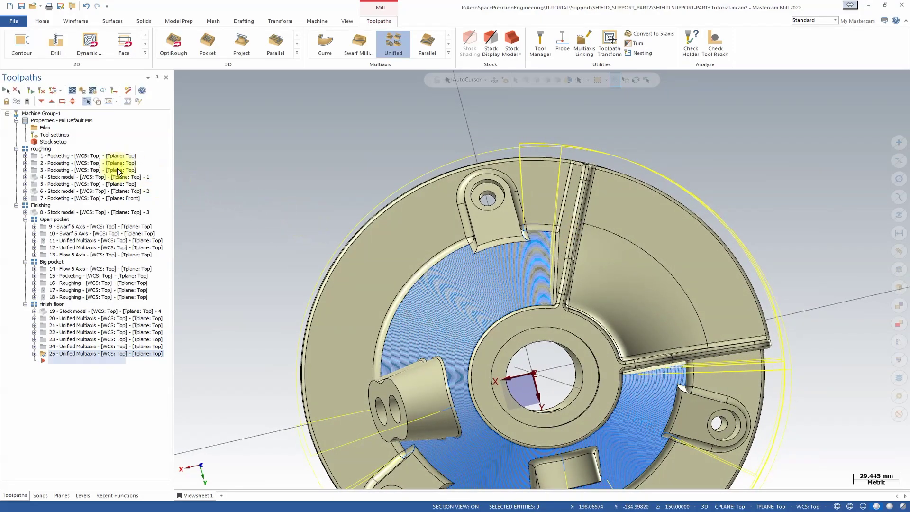
click(73, 91)
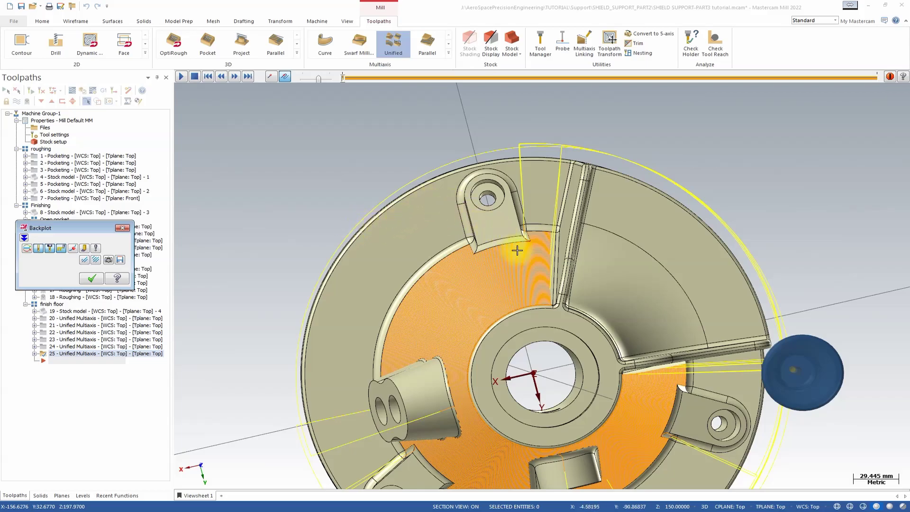
click(551, 269)
middle_drag(551, 304, 444, 276)
click(451, 276)
middle_drag(515, 282, 459, 286)
middle_drag(498, 263, 535, 267)
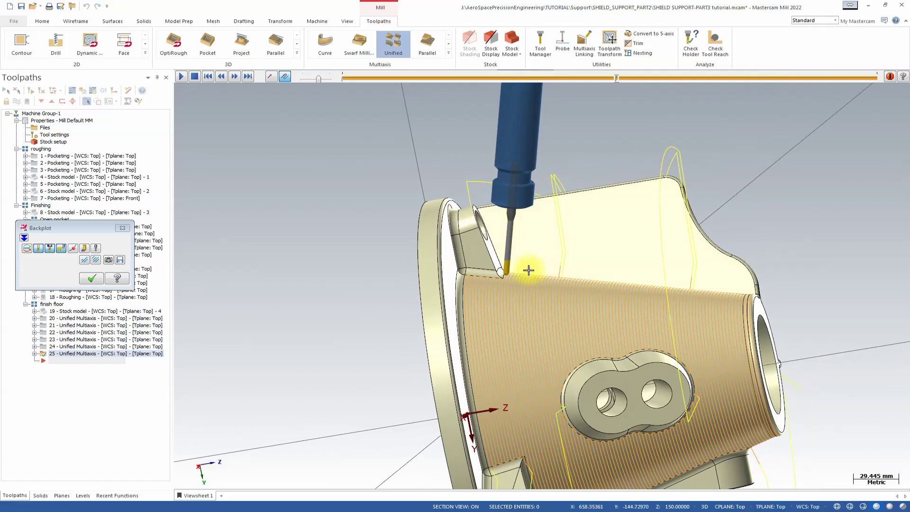
mouse_move(467, 291)
middle_down()
mouse_move(476, 268)
mouse_move(469, 297)
mouse_move(473, 263)
mouse_move(464, 255)
mouse_move(472, 273)
mouse_move(385, 315)
mouse_move(482, 299)
middle_up()
scroll(599, 383, up, 3)
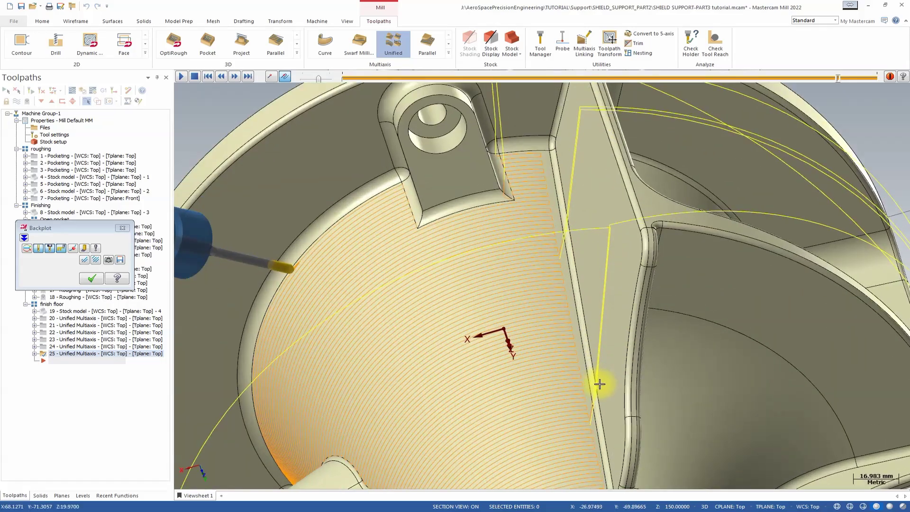
scroll(600, 384, up, 2)
middle_drag(596, 392, 613, 360)
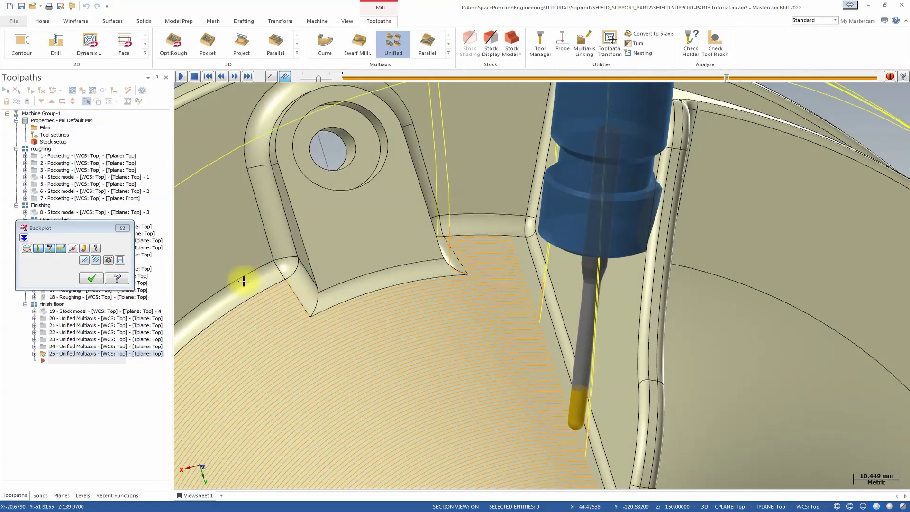
click(123, 229)
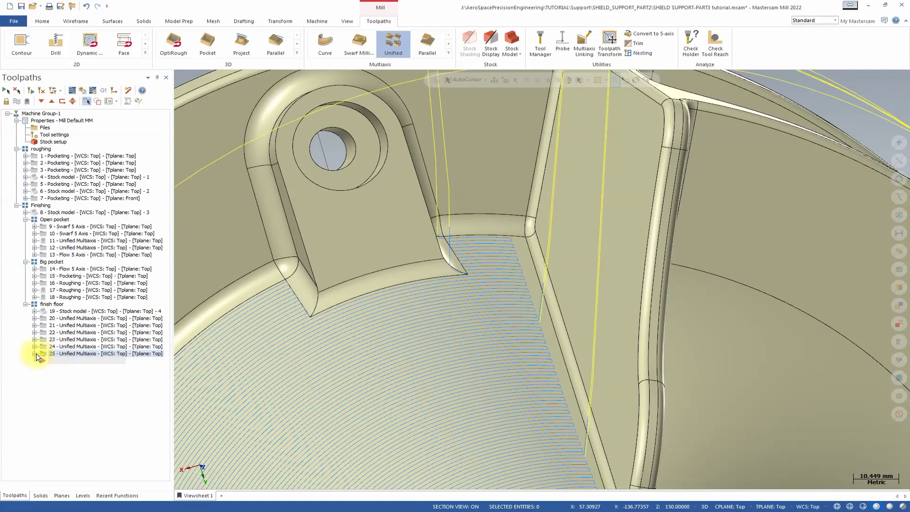
Reopen the parameters of operation 25 and enable the second collision check with the automatic Tilt tool strategy
click(35, 354)
click(133, 362)
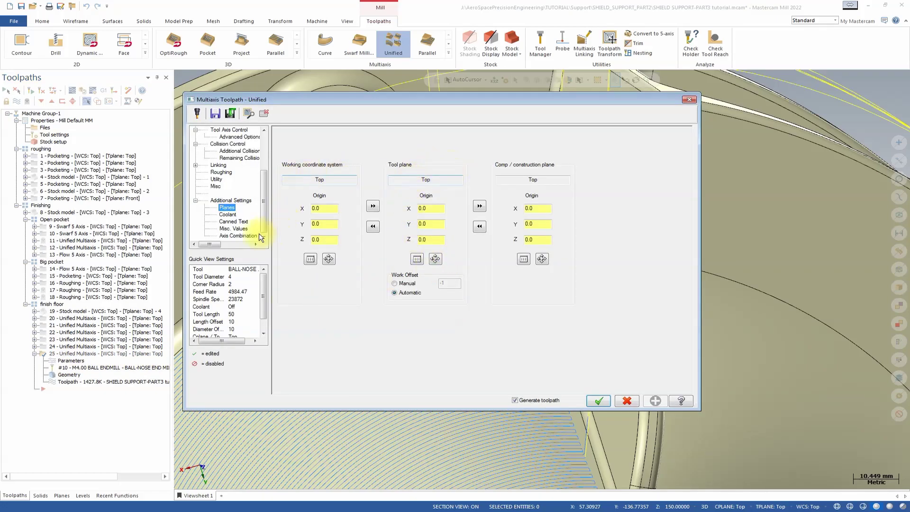
click(219, 145)
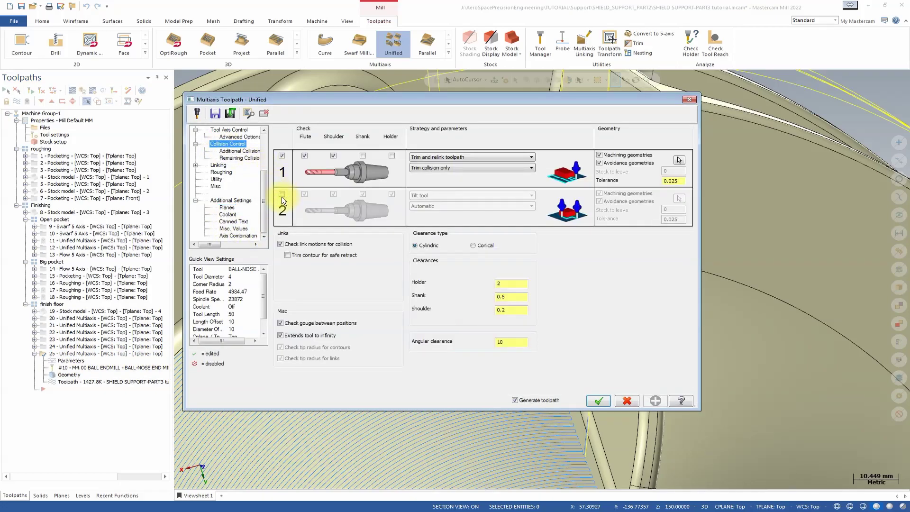
click(282, 195)
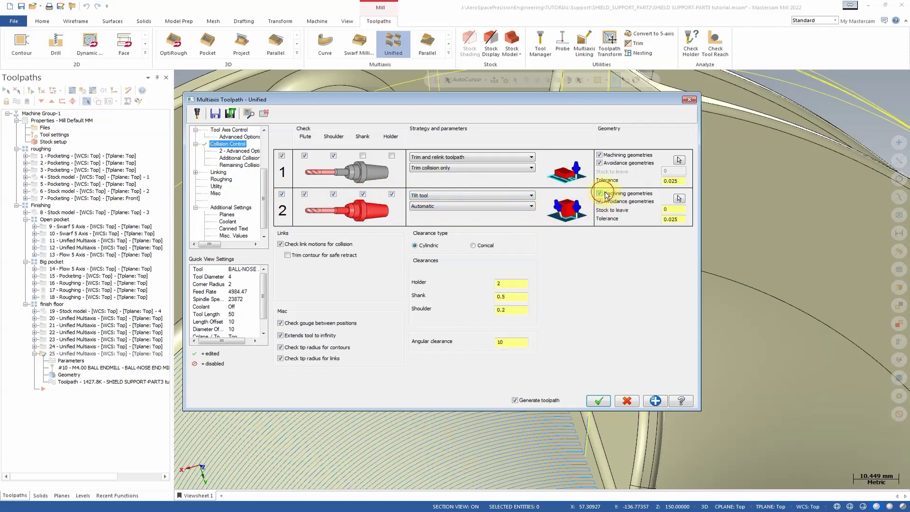
Exclude machining geometries from the second collision check, assign the whole solid body as its avoidance geometry, and regenerate the toolpath
click(679, 198)
scroll(533, 238, up, 3)
scroll(520, 229, down, 5)
triple_click(559, 268)
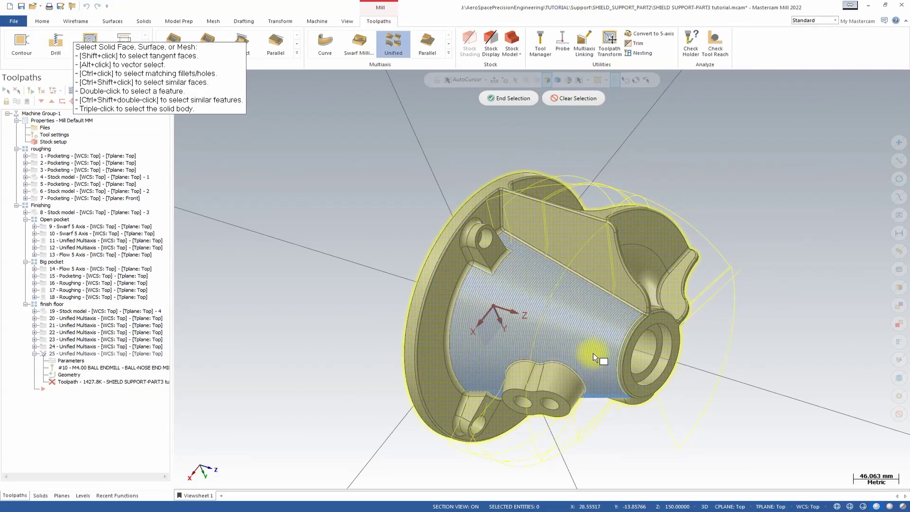
click(514, 98)
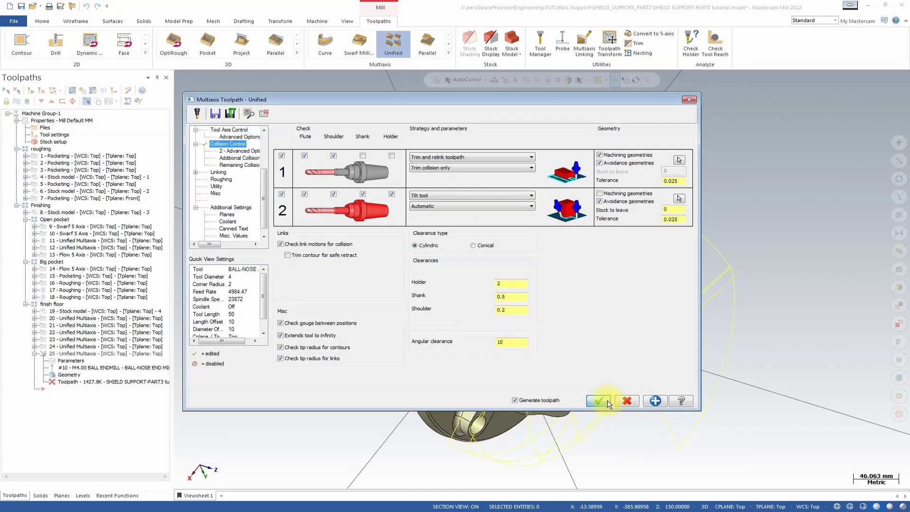
key(Return)
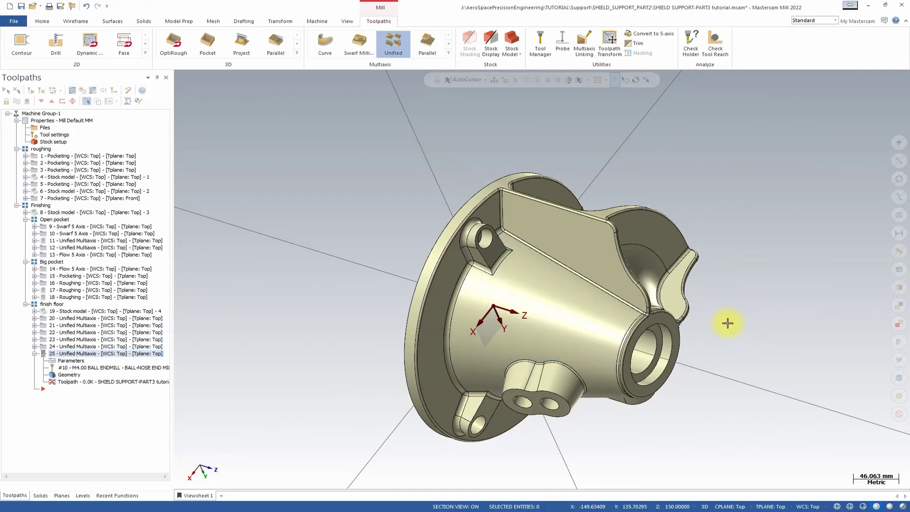
Backplot the regenerated toolpath at an adjusted playback speed and examine how the tool tilts around the rib and bosses
middle_drag(753, 407, 721, 394)
key(alt+b)
scroll(572, 248, up, 4)
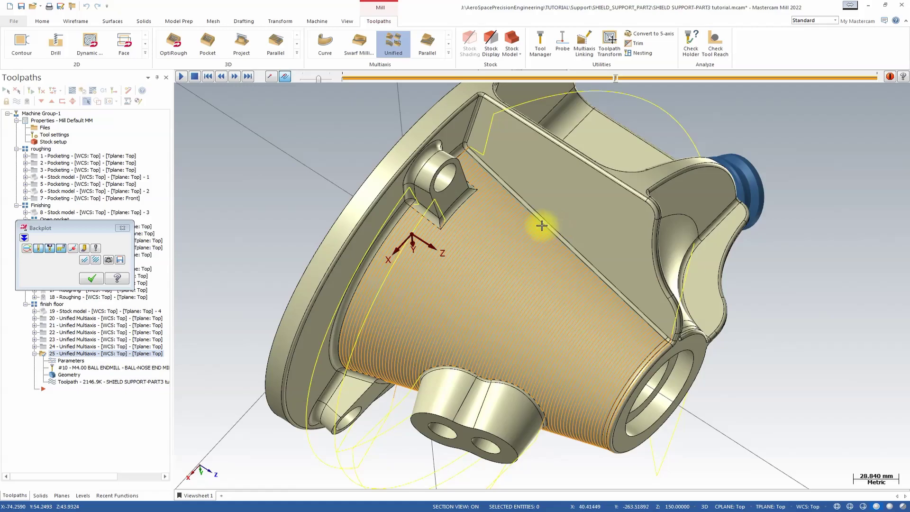
middle_drag(562, 232, 578, 242)
scroll(528, 176, down, 2)
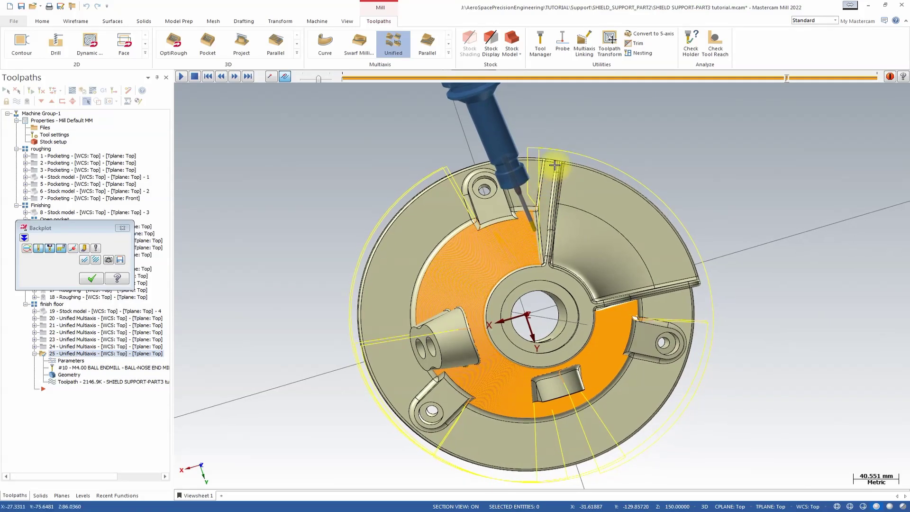
middle_drag(530, 210, 426, 199)
click(180, 76)
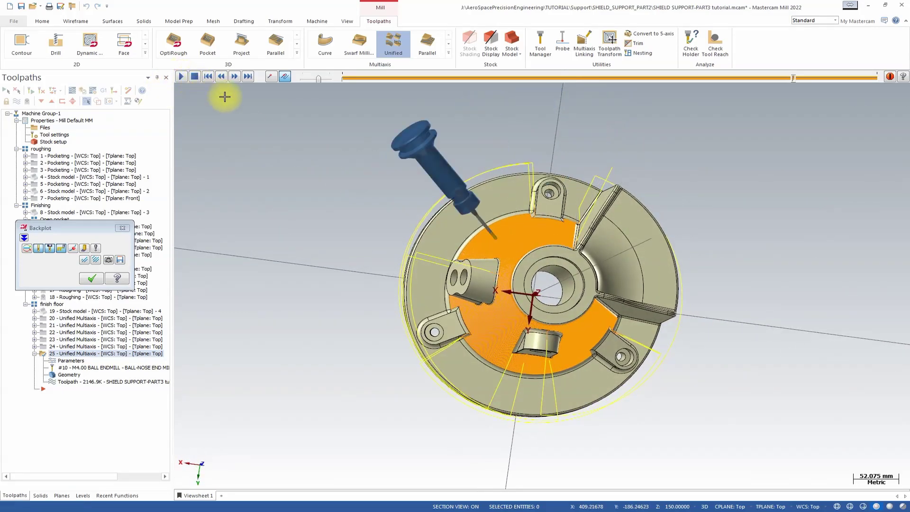
drag(305, 79, 304, 78)
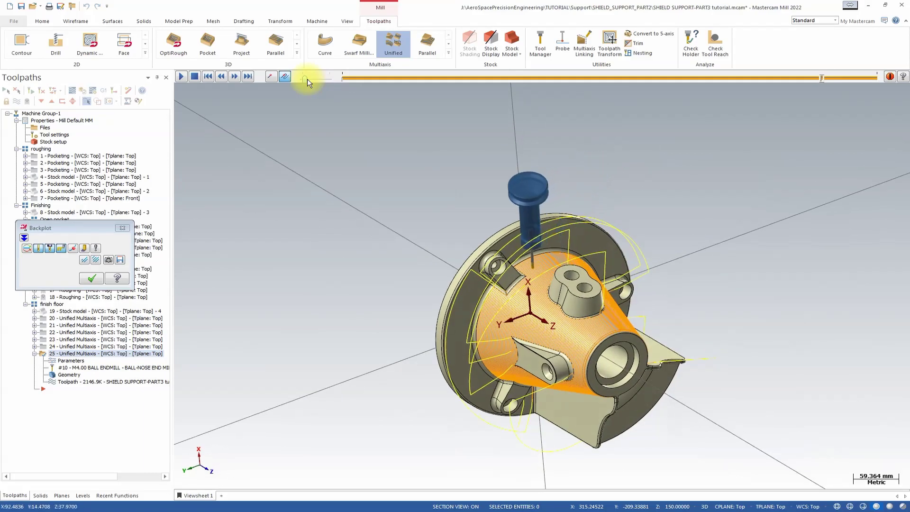
Close the backplot, reopen the parameters of operation 25, set the angular clearance to 2 and regenerate the toolpath
click(91, 278)
click(67, 360)
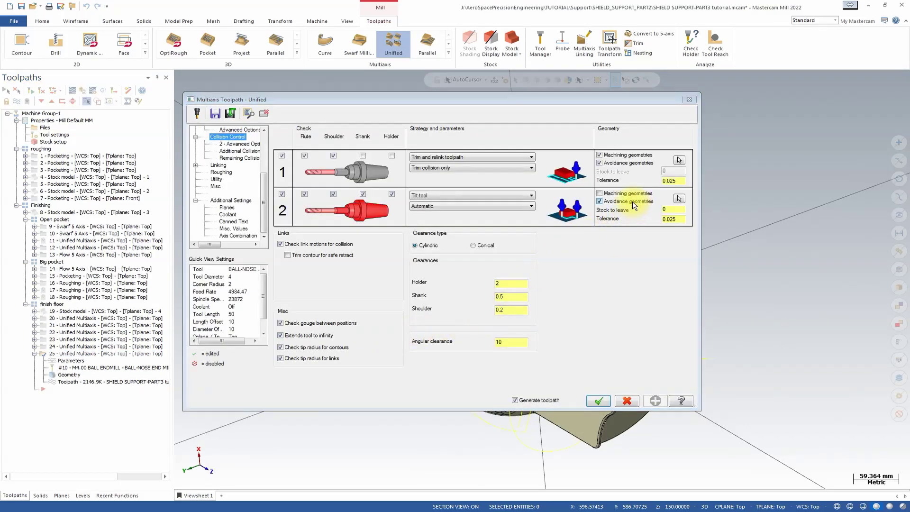
click(513, 340)
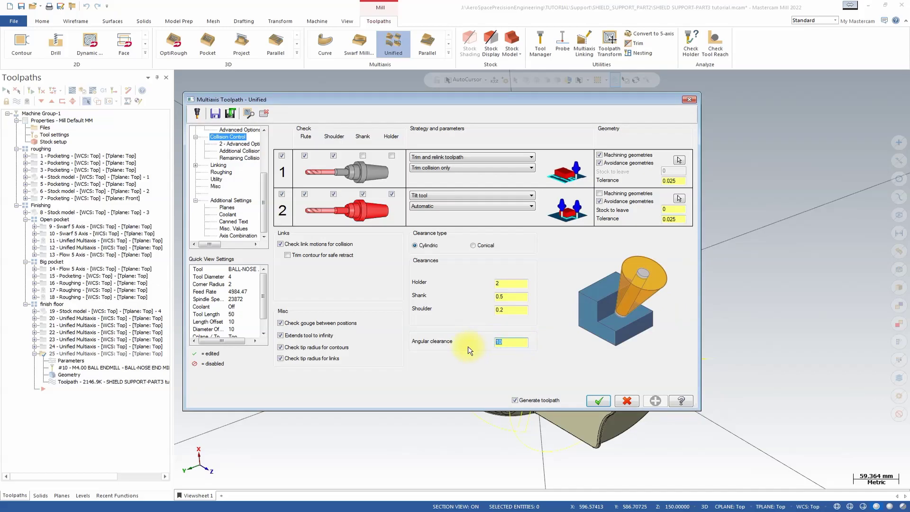
text(2.)
key(Return)
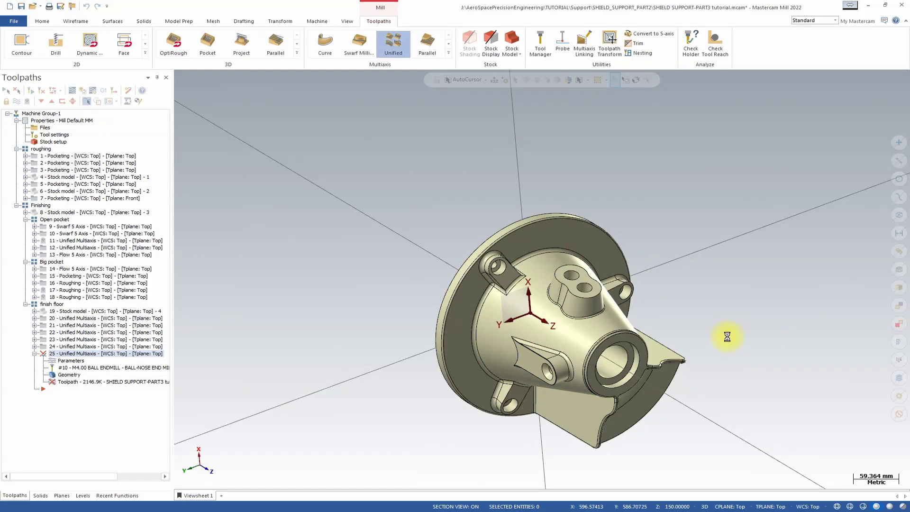
Backplot the regenerated toolpath and step through its moves to examine the tool and holder clearance close to the rib wall
mouse_move(705, 340)
middle_down()
mouse_move(699, 349)
mouse_move(671, 345)
middle_up()
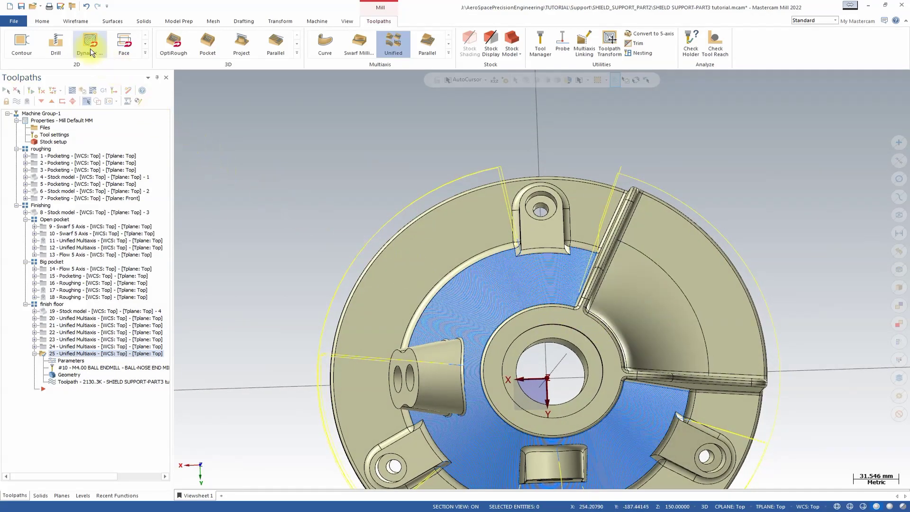
click(72, 91)
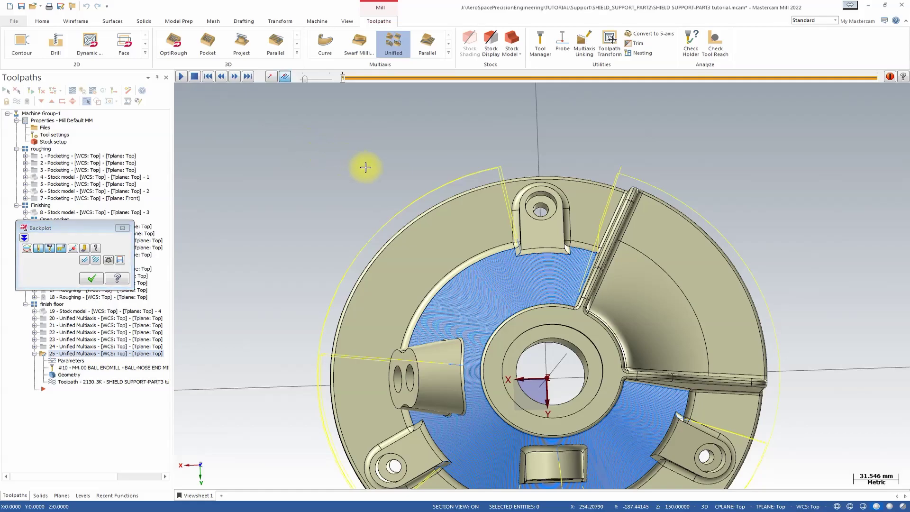
middle_drag(361, 167, 546, 221)
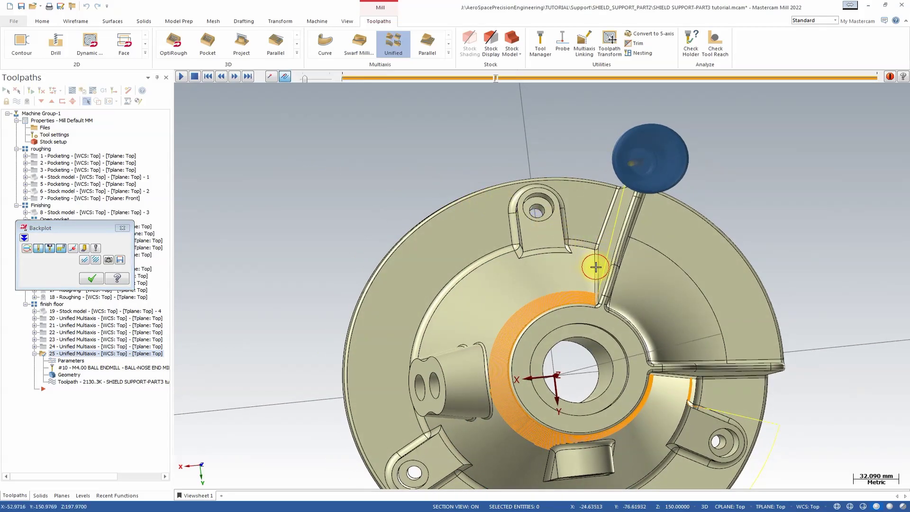
middle_drag(660, 301, 607, 266)
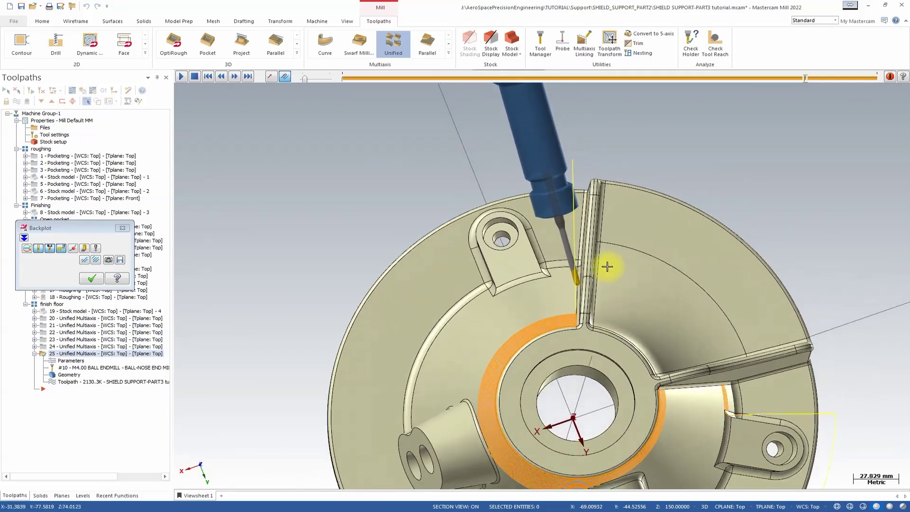
scroll(609, 261, up, 4)
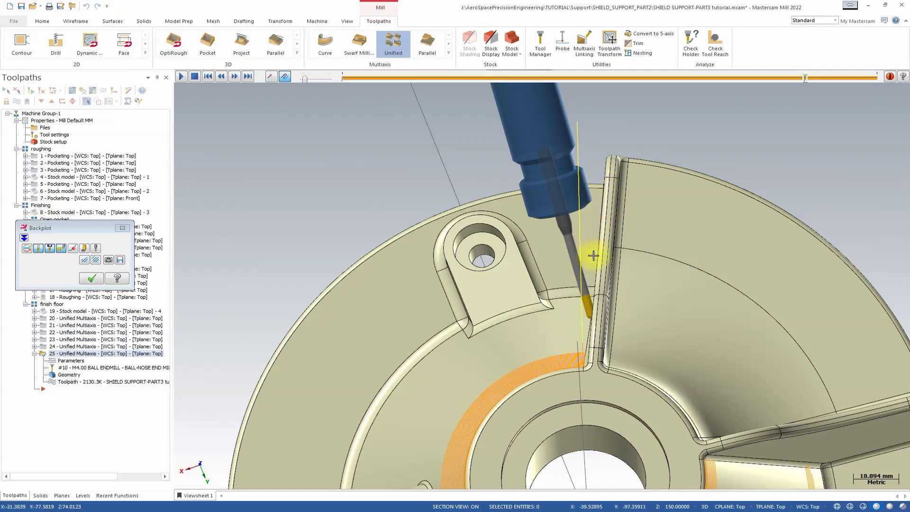
scroll(602, 249, down, 1)
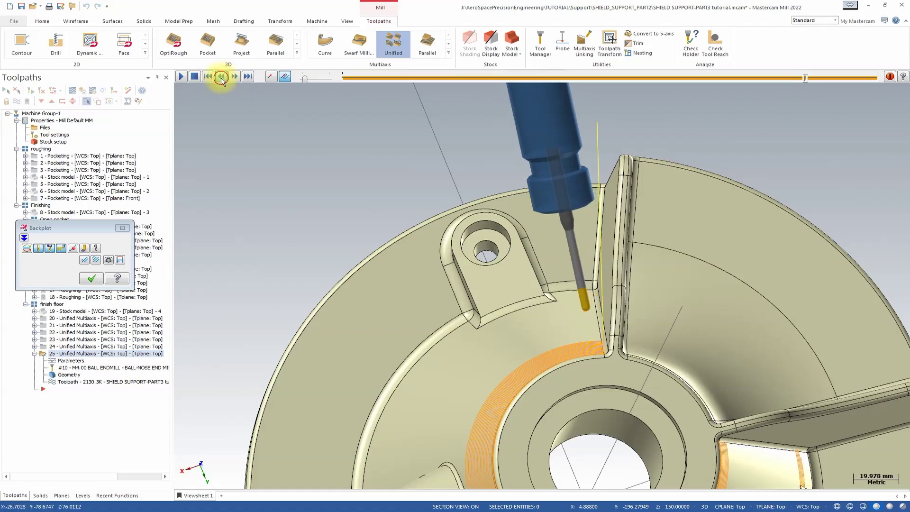
click(235, 77)
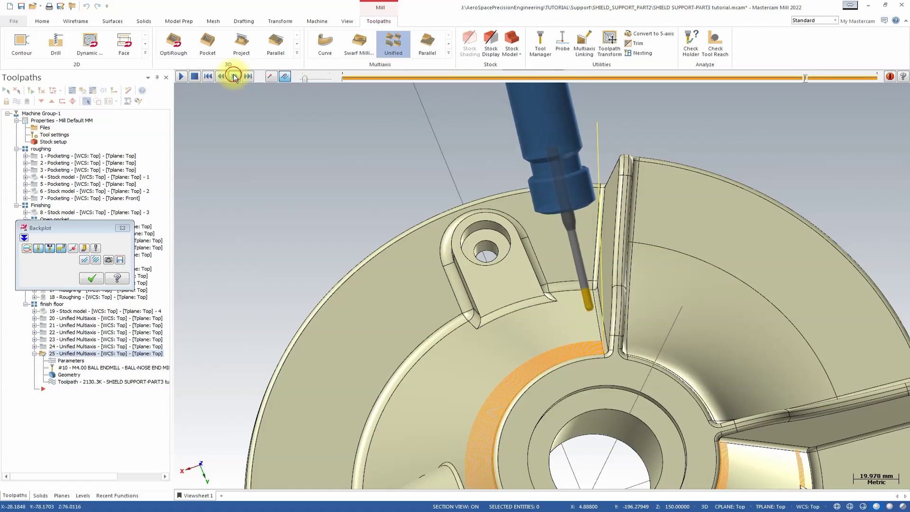
click(235, 77)
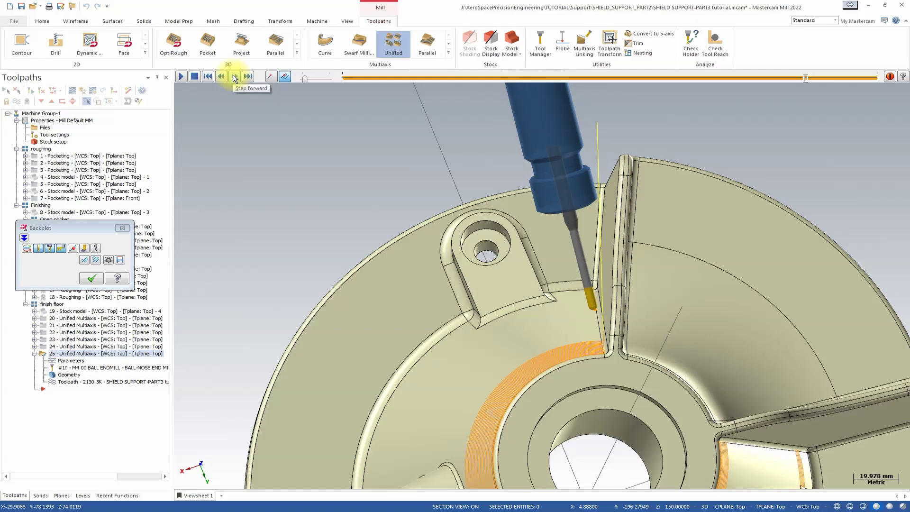
scroll(640, 345, up, 4)
scroll(645, 345, up, 3)
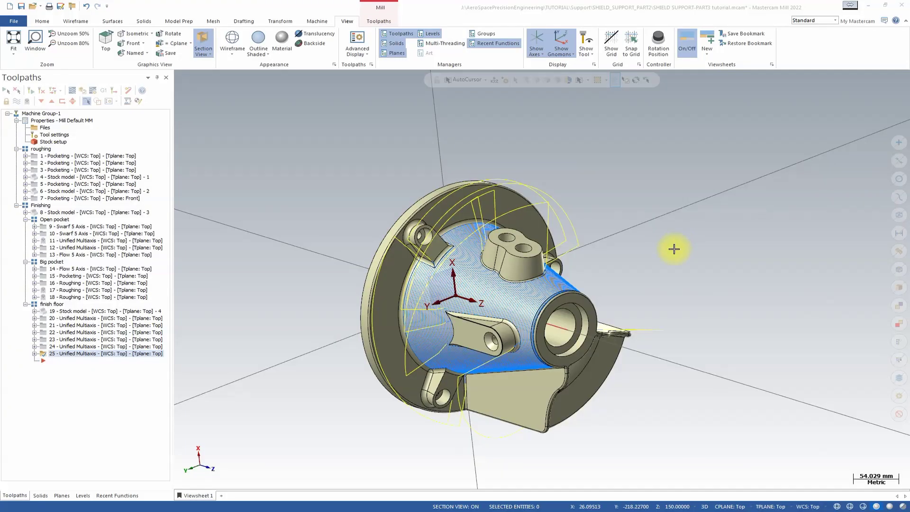
Create a new Unified multiaxis toolpath for the double-hole boss and select tool 10, BALL-NOSE END MILL - 4
scroll(636, 269, up, 3)
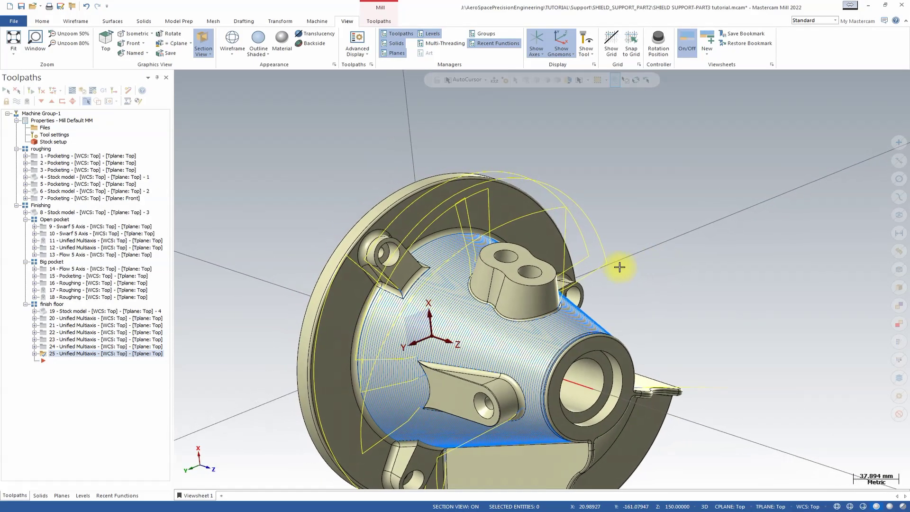
scroll(607, 258, up, 3)
scroll(528, 285, up, 2)
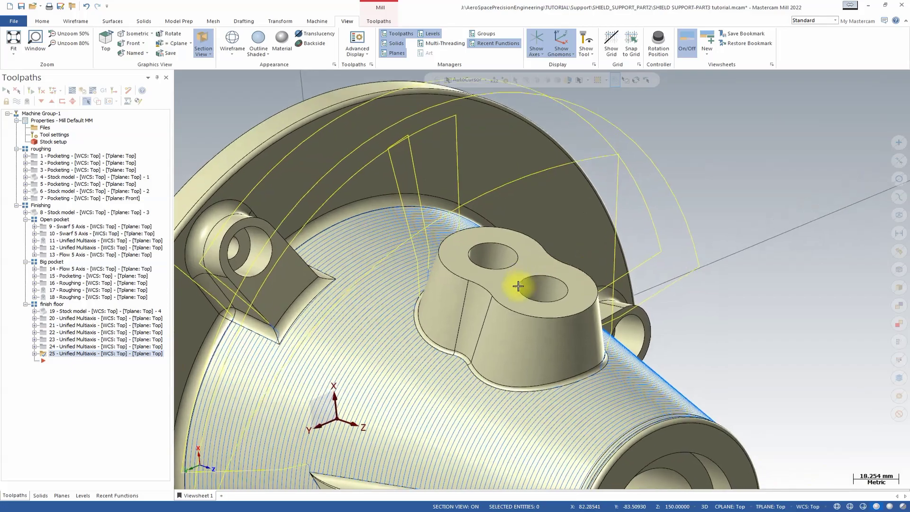
mouse_move(523, 306)
middle_down()
mouse_move(563, 286)
mouse_move(468, 303)
mouse_move(520, 319)
mouse_move(496, 298)
mouse_move(488, 346)
mouse_move(505, 353)
mouse_move(529, 398)
mouse_move(531, 339)
mouse_move(519, 290)
middle_up()
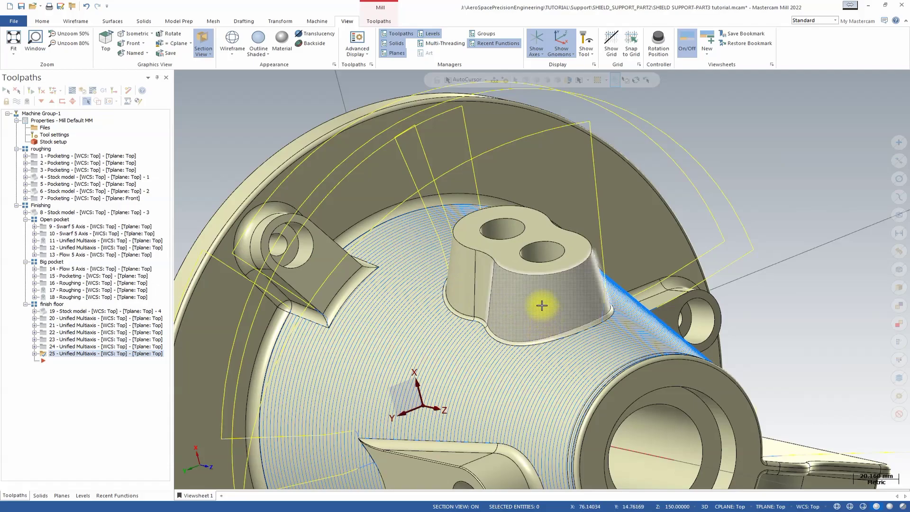
middle_drag(488, 268, 491, 244)
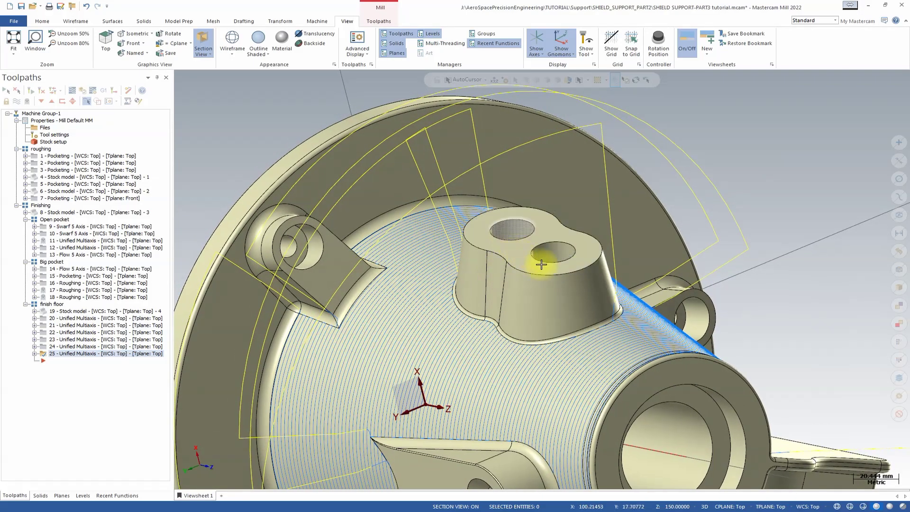
middle_drag(526, 335, 623, 319)
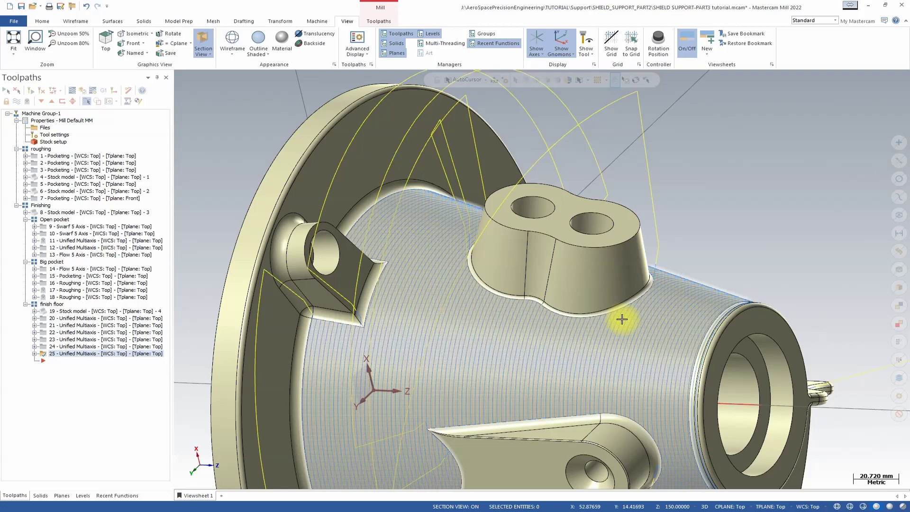
click(375, 22)
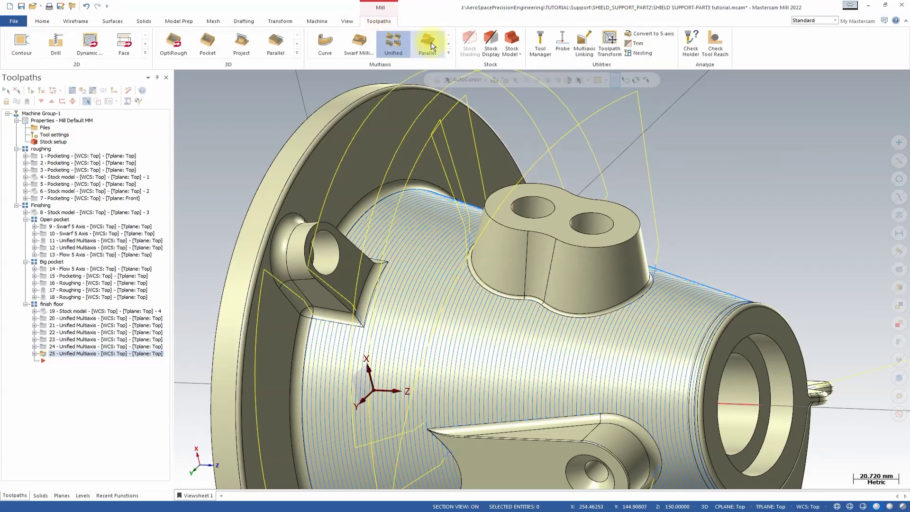
click(396, 45)
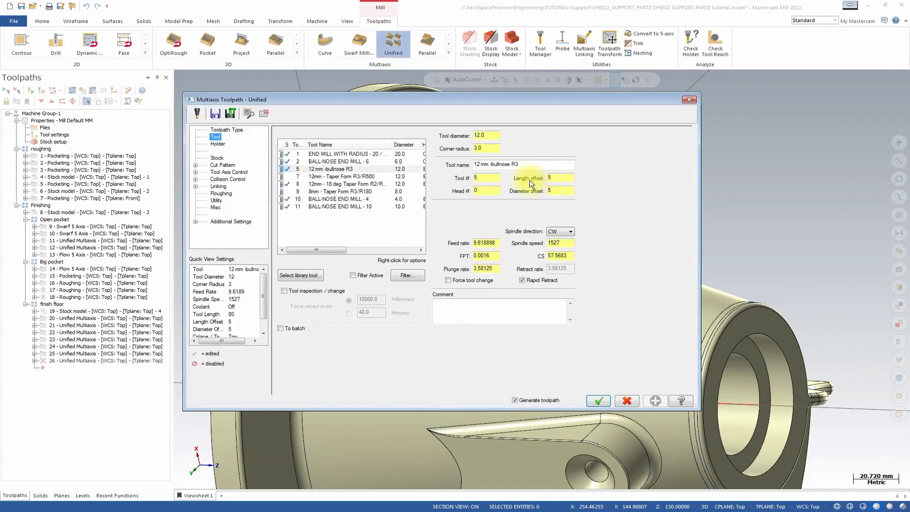
click(334, 200)
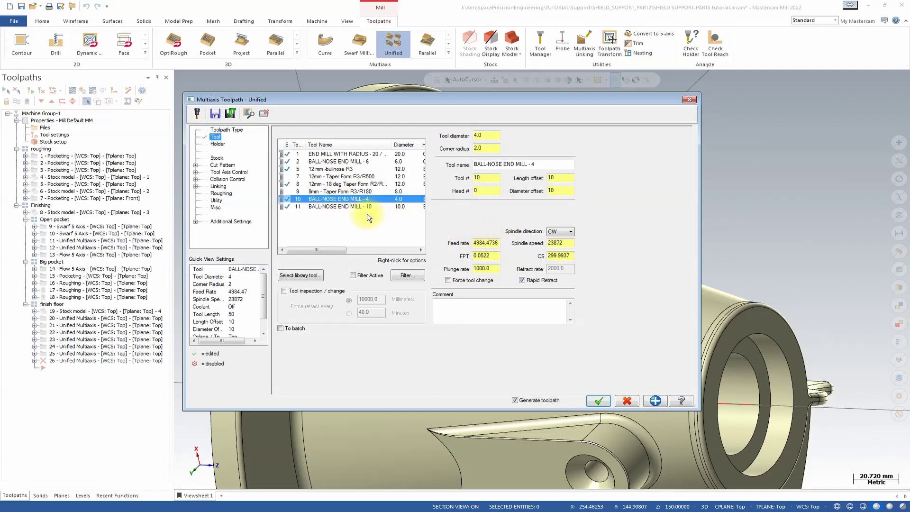
click(218, 158)
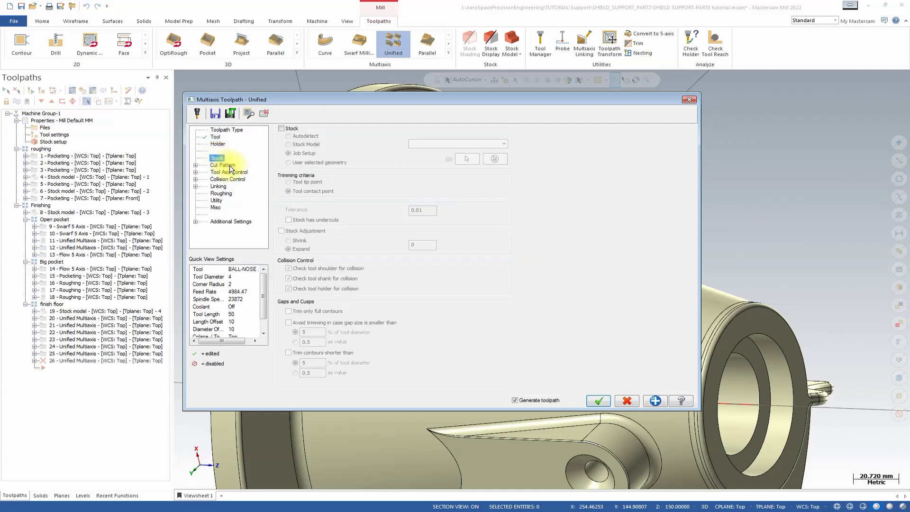
Add a Curve pattern with Guide style and chain the outer edge loop of the double-hole boss's top face, reversing the chain direction
click(226, 165)
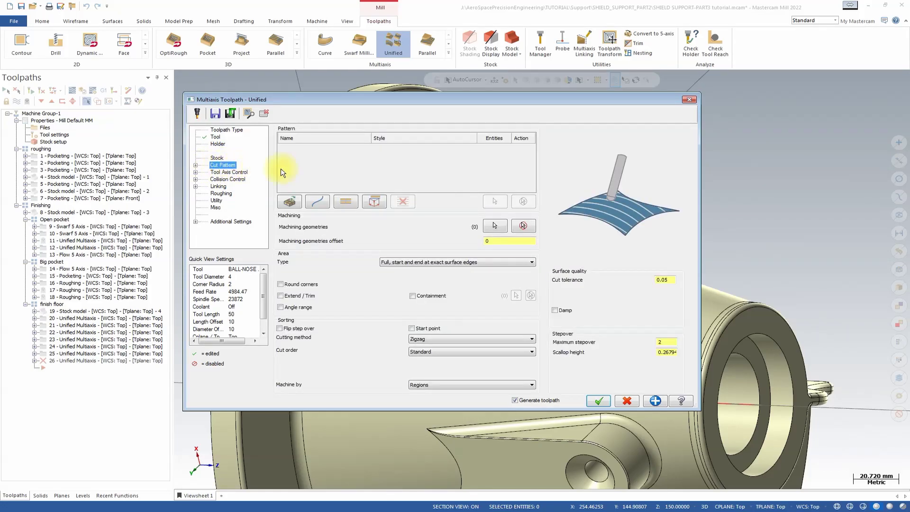
click(317, 203)
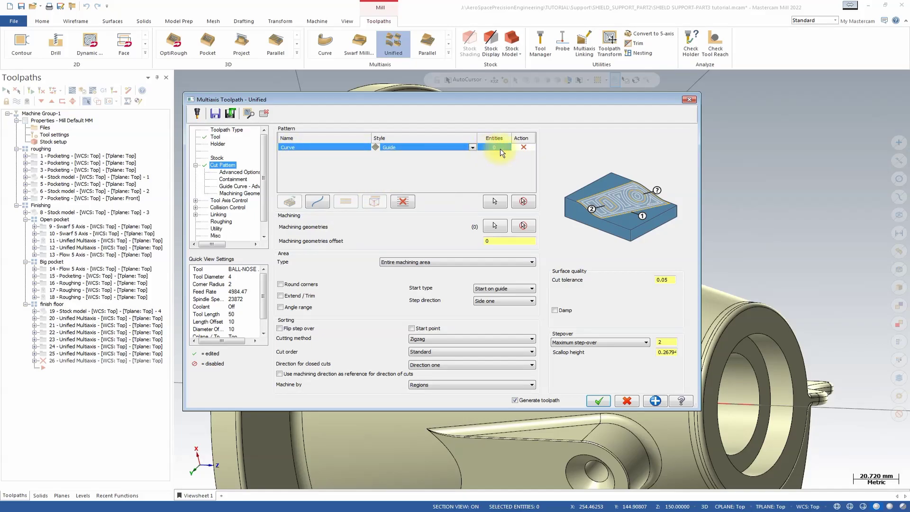
click(496, 201)
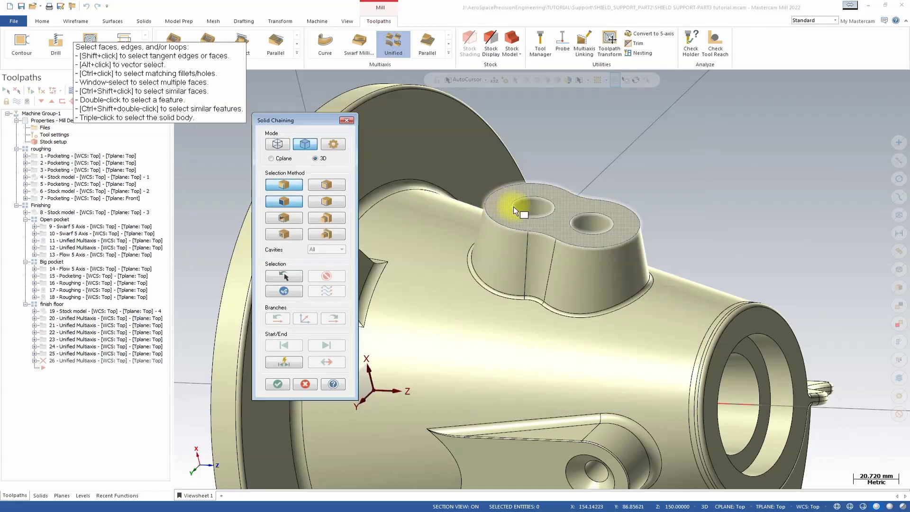
middle_drag(552, 232, 526, 241)
click(293, 191)
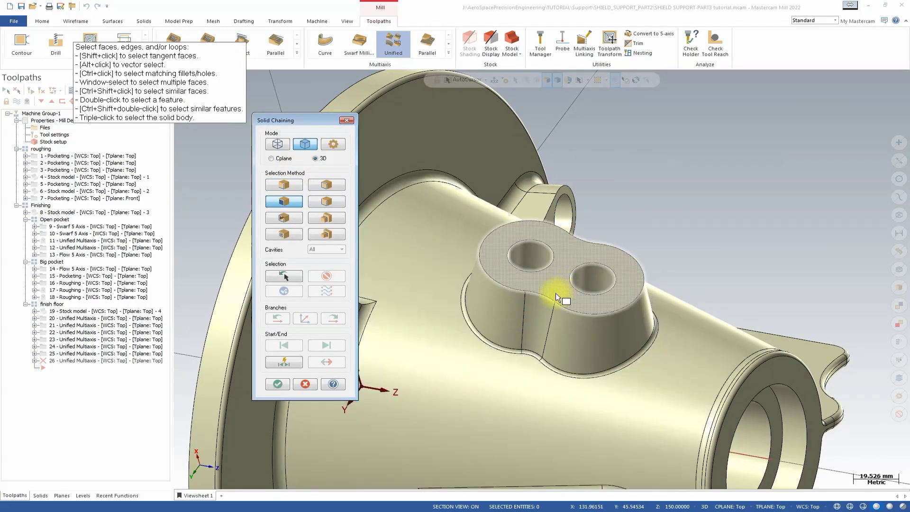
click(317, 185)
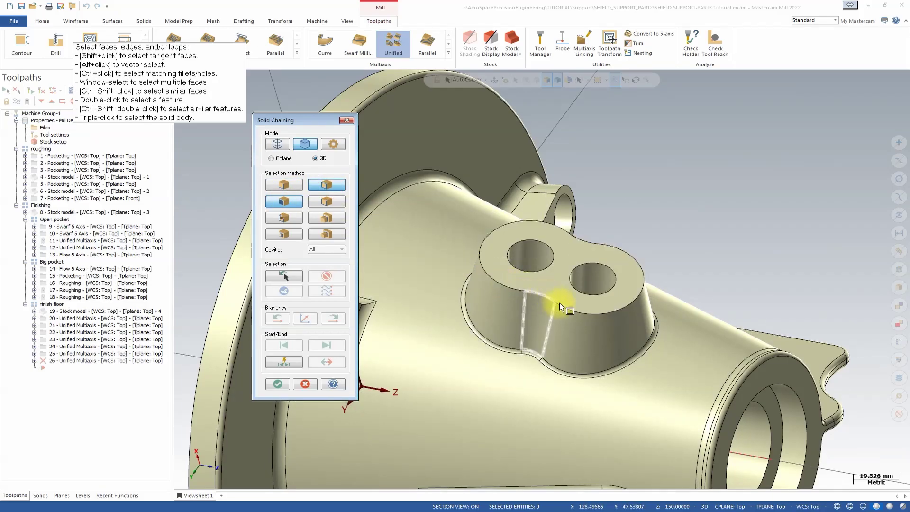
click(573, 310)
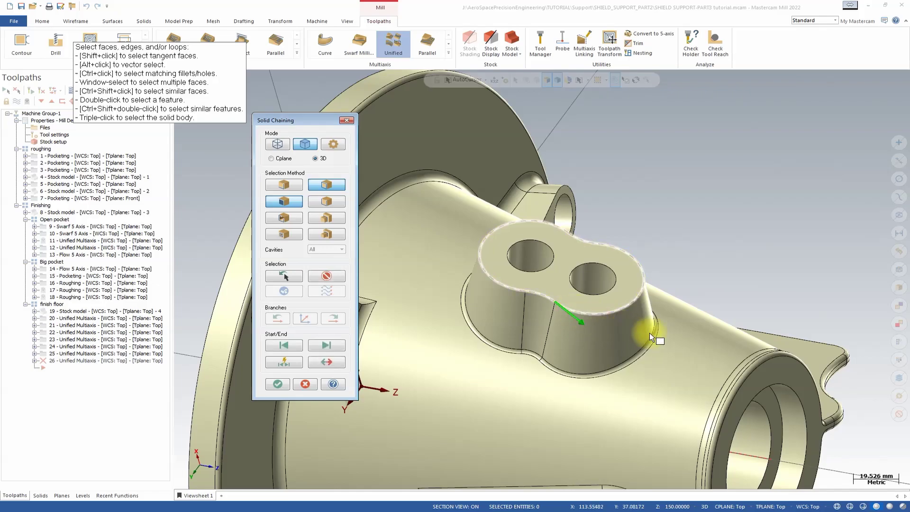
click(327, 345)
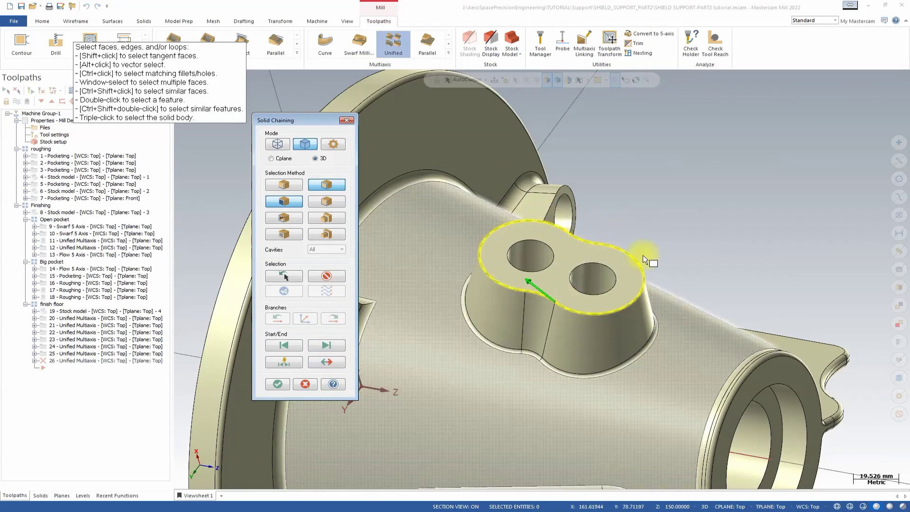
click(277, 385)
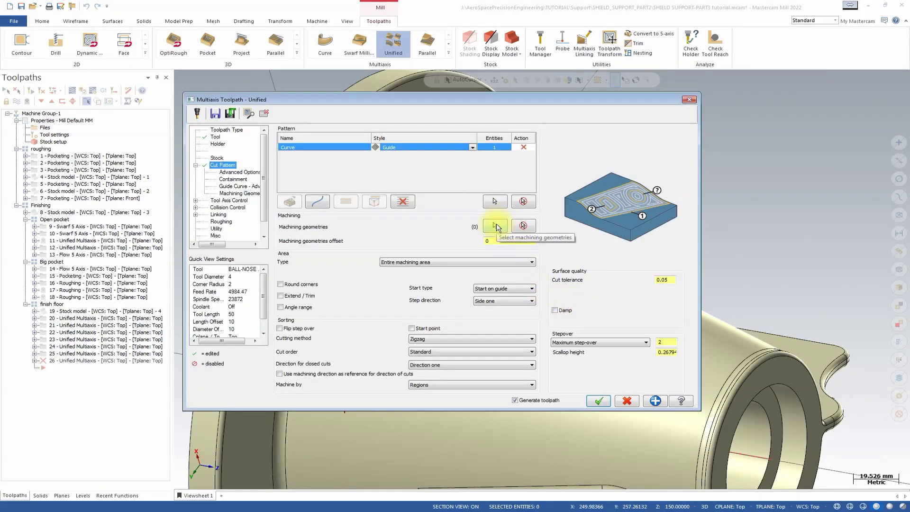
Assign the double-hole boss's top face, all side walls and the surrounding base fillets as the machining geometries
click(497, 228)
click(575, 290)
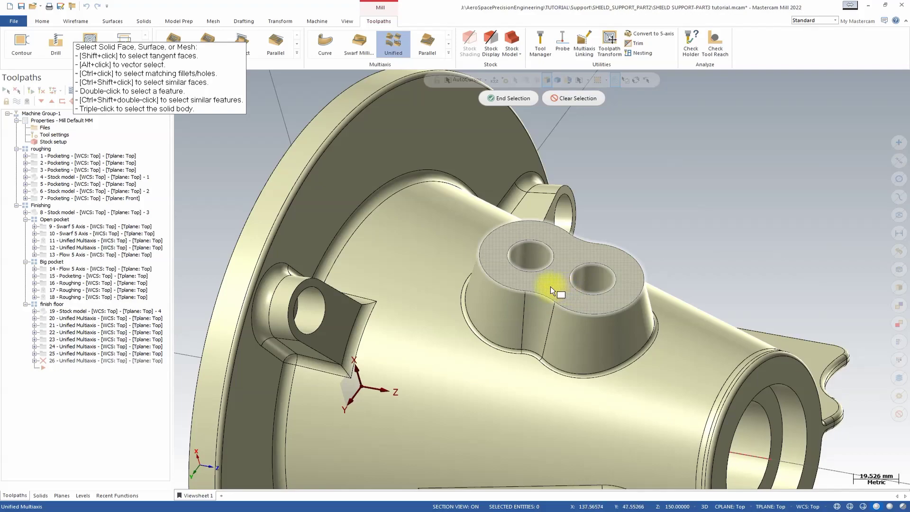
click(563, 327)
click(537, 327)
click(505, 322)
click(496, 347)
click(556, 363)
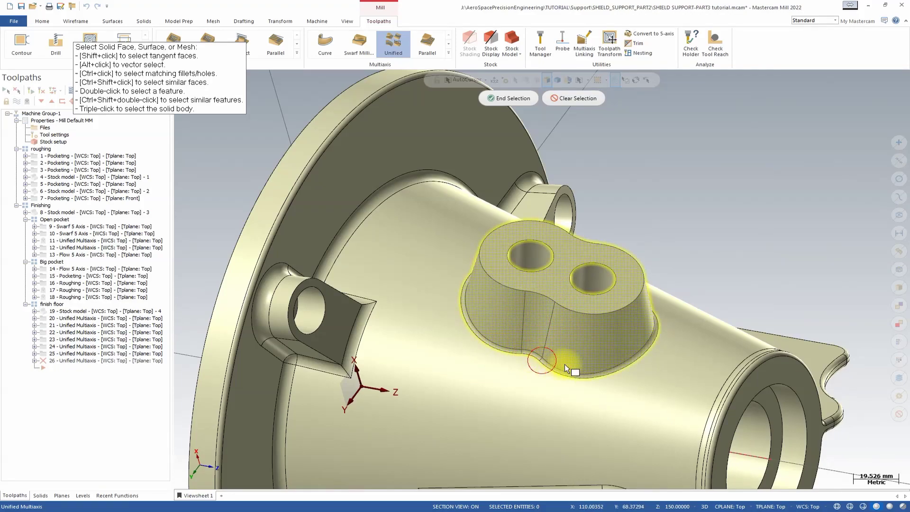
mouse_move(645, 350)
middle_down()
mouse_move(550, 323)
mouse_move(496, 328)
mouse_move(506, 322)
middle_up()
click(502, 333)
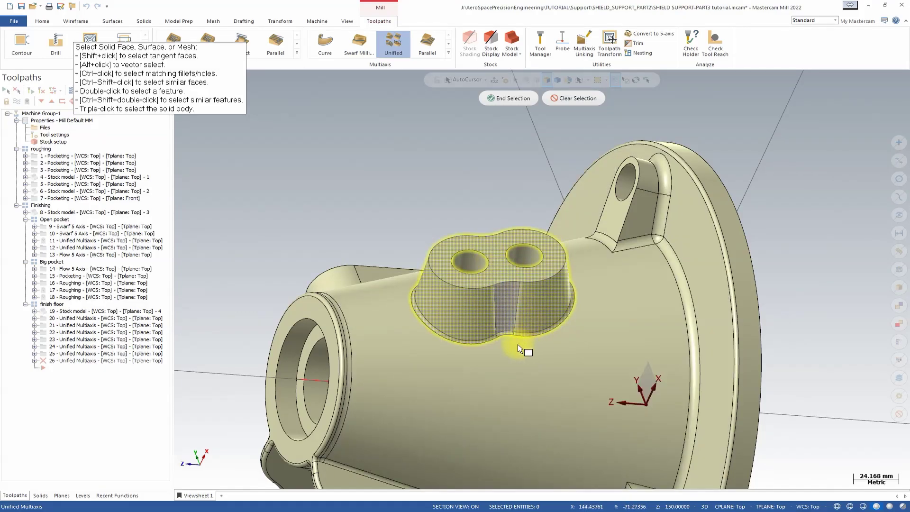
middle_drag(556, 327, 508, 105)
click(512, 98)
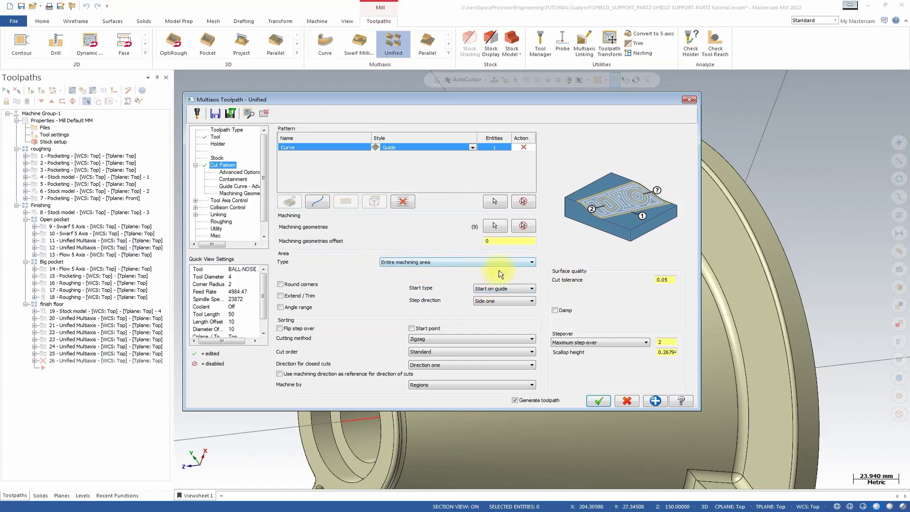
Keep the machining geometries offset at 0, set the cutting method to Spiral and the maximum step-over to 1
click(497, 241)
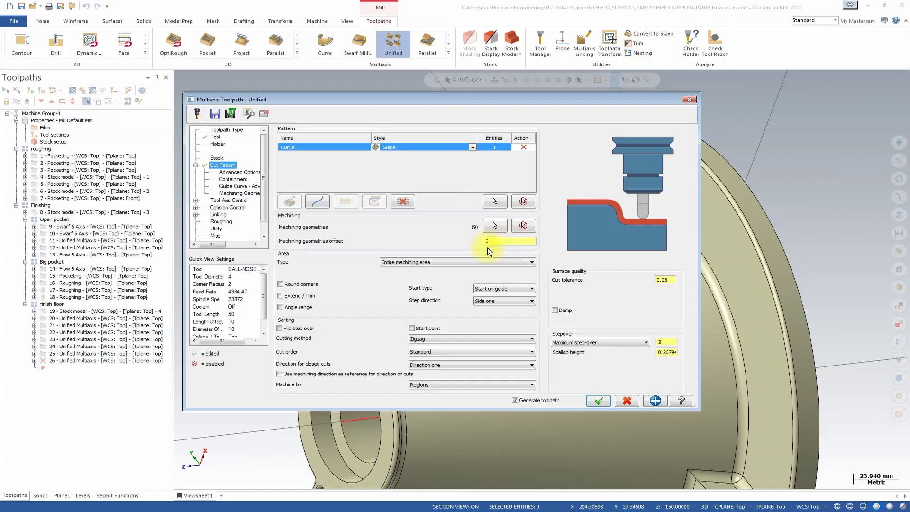
click(443, 340)
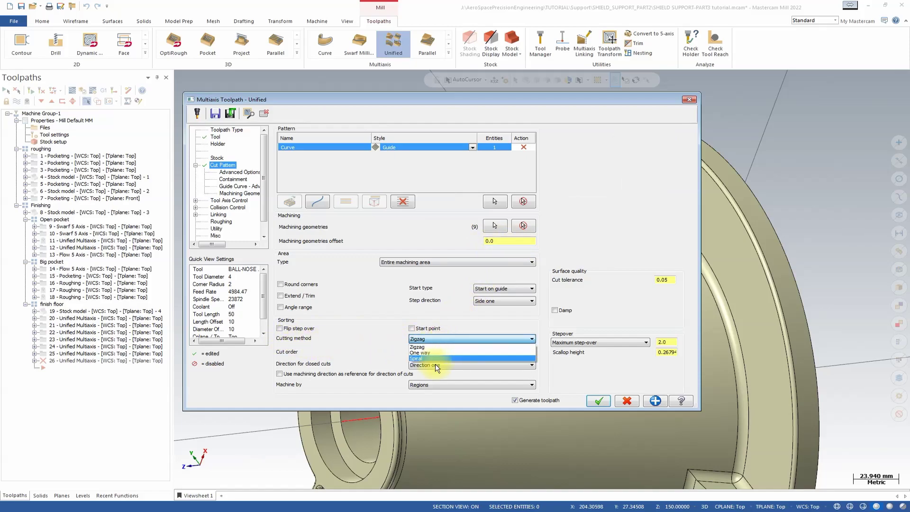
click(436, 360)
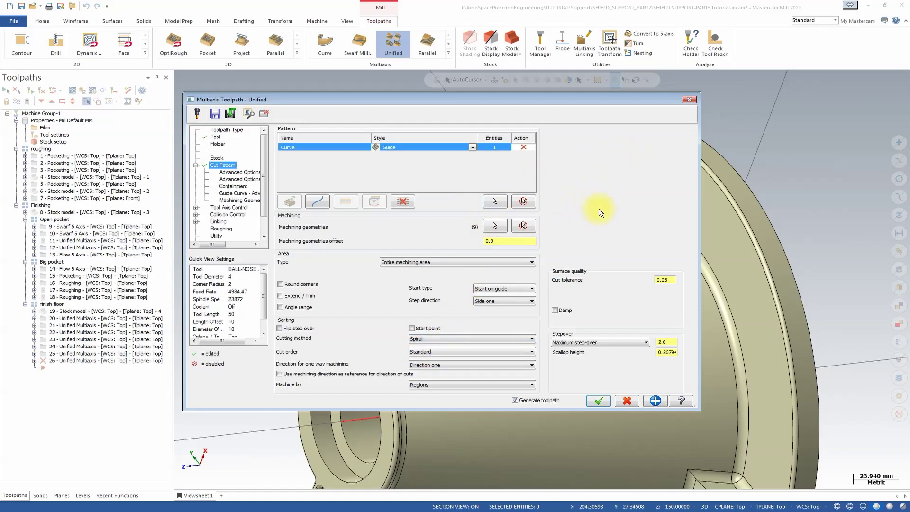
middle_drag(704, 341, 749, 294)
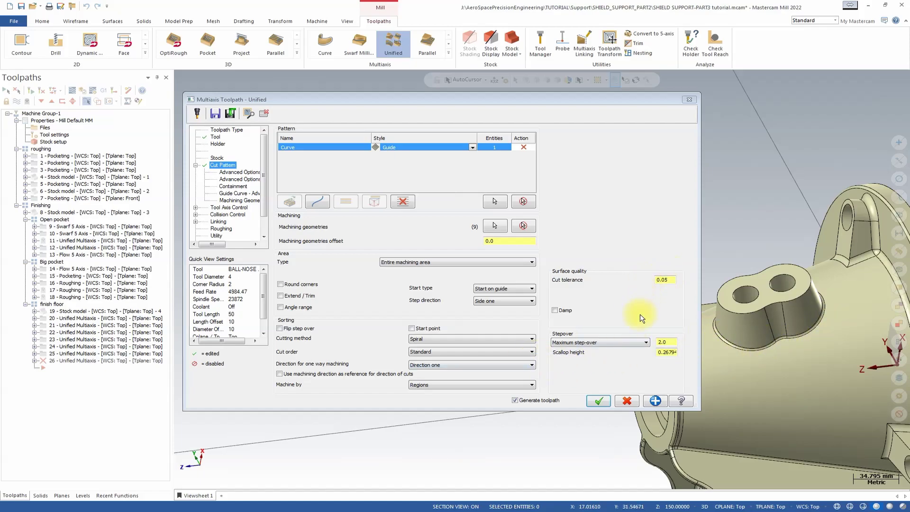
click(672, 341)
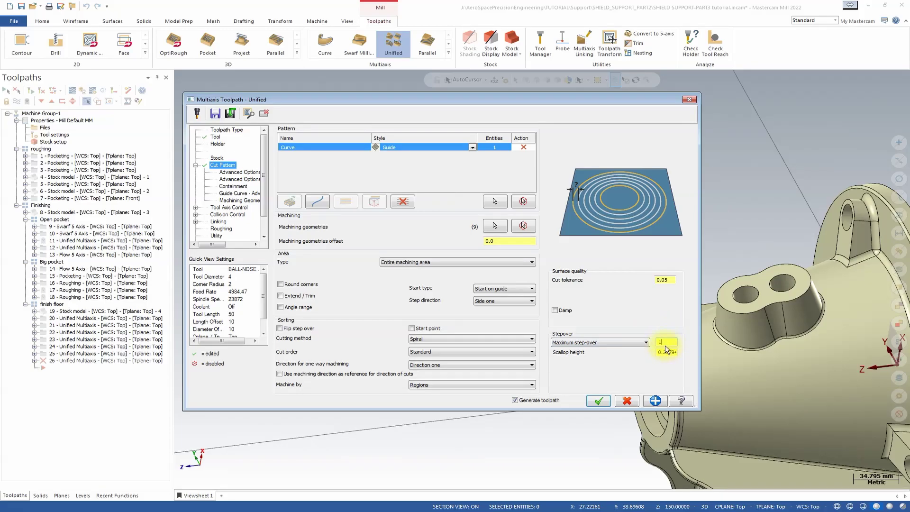
Review the advanced options for the cut pattern and set the containment type to User defined
click(239, 173)
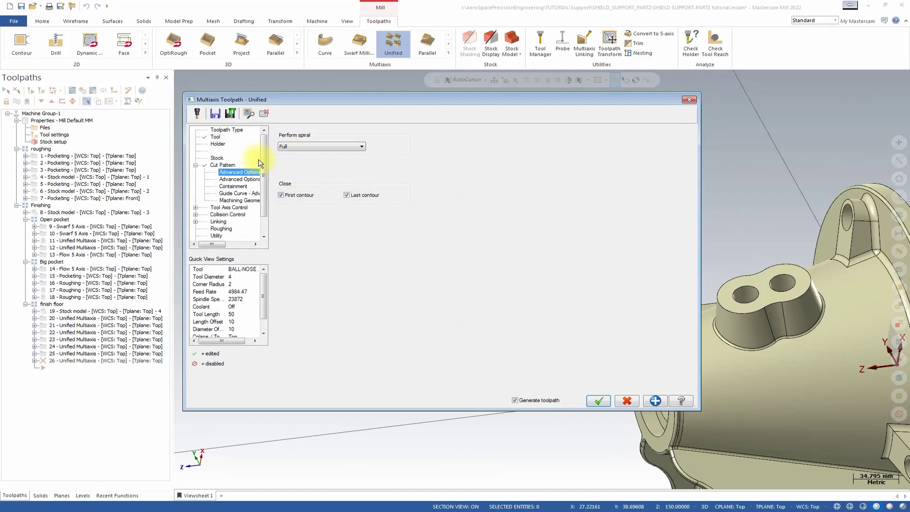
click(249, 179)
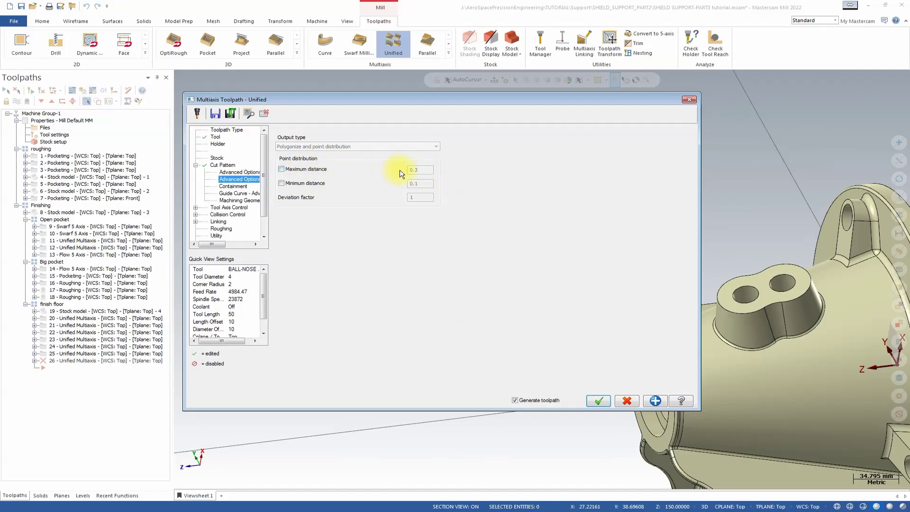
click(233, 186)
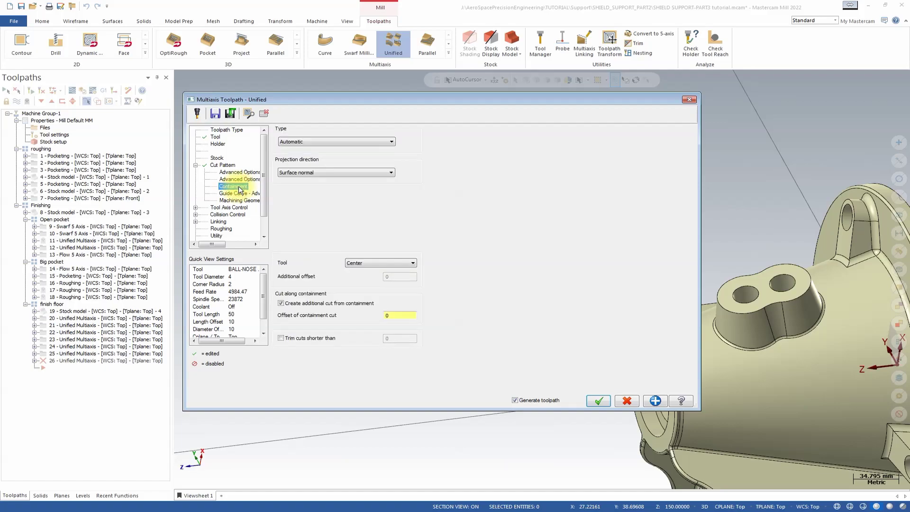
click(386, 142)
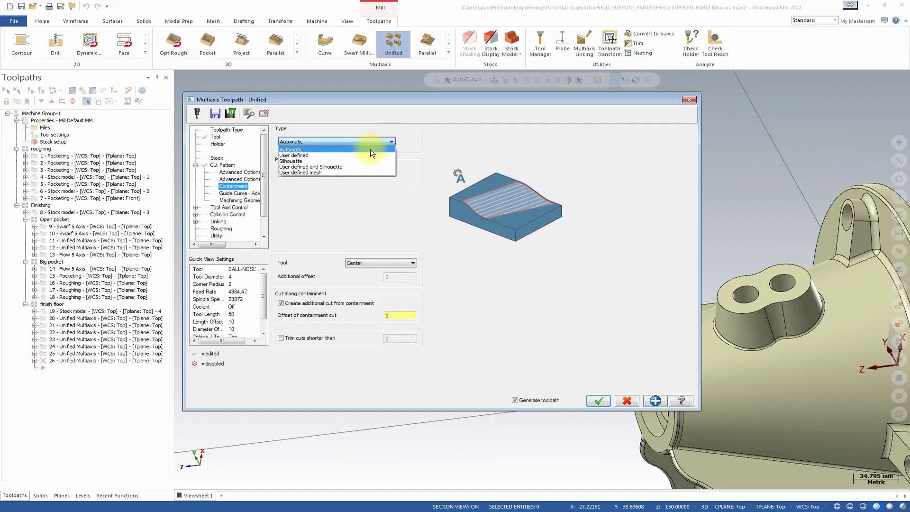
click(341, 155)
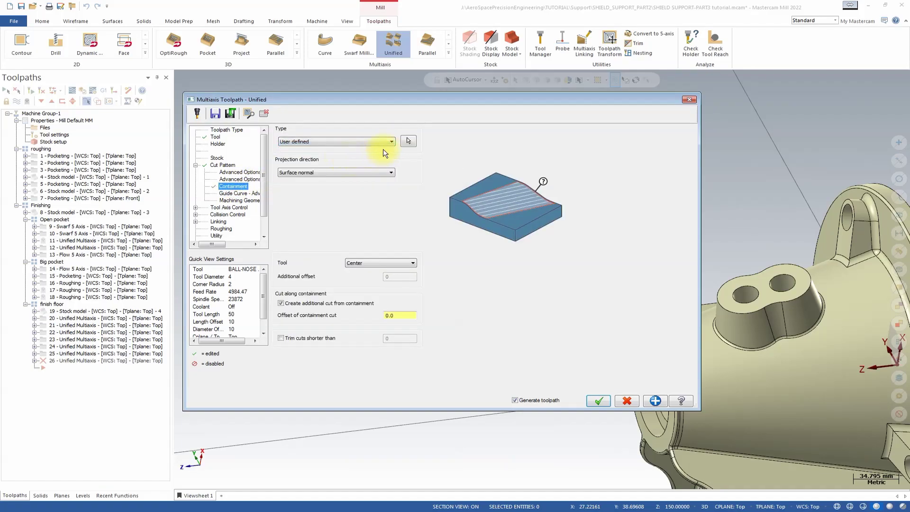
Chain the closed edge loop around the base of the double-hole boss as the containment curve
click(409, 140)
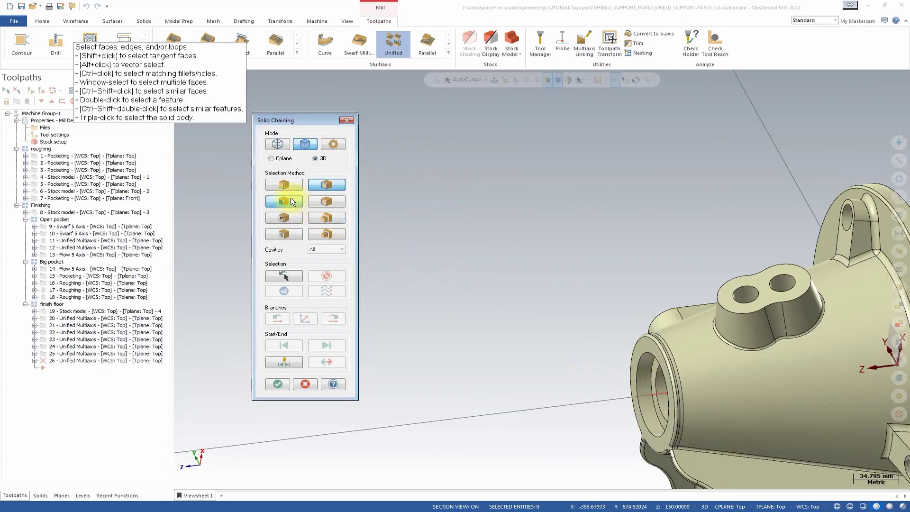
click(291, 184)
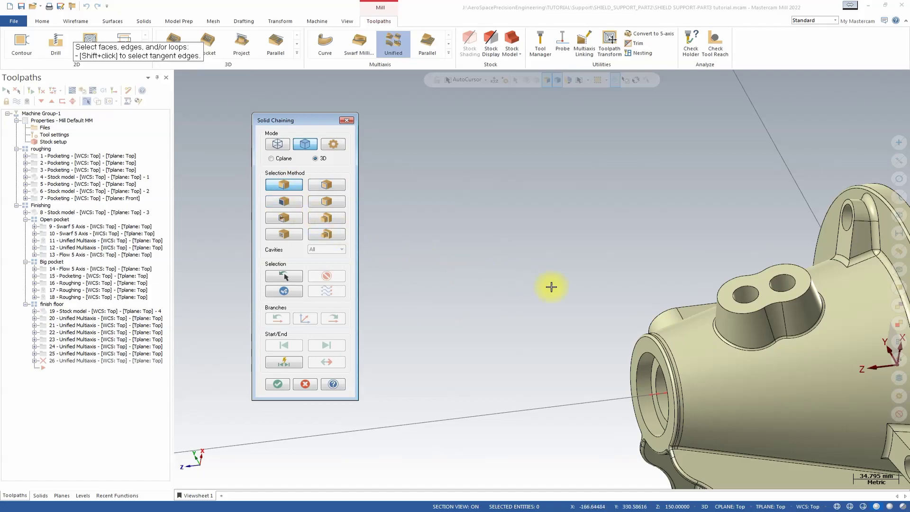
click(783, 345)
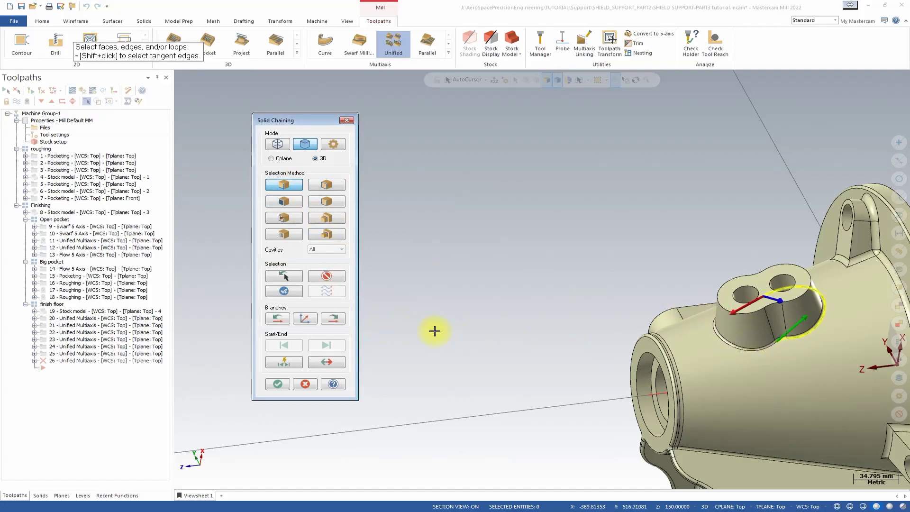
click(331, 320)
click(330, 319)
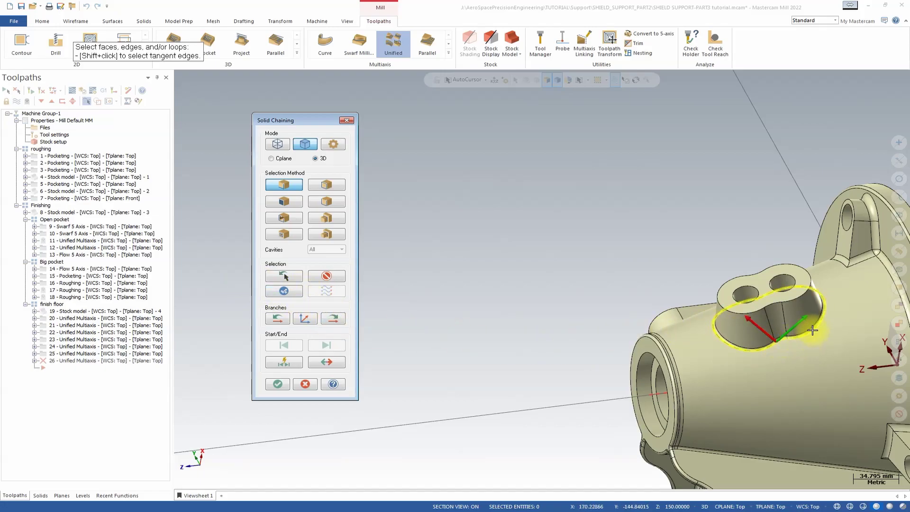
click(279, 386)
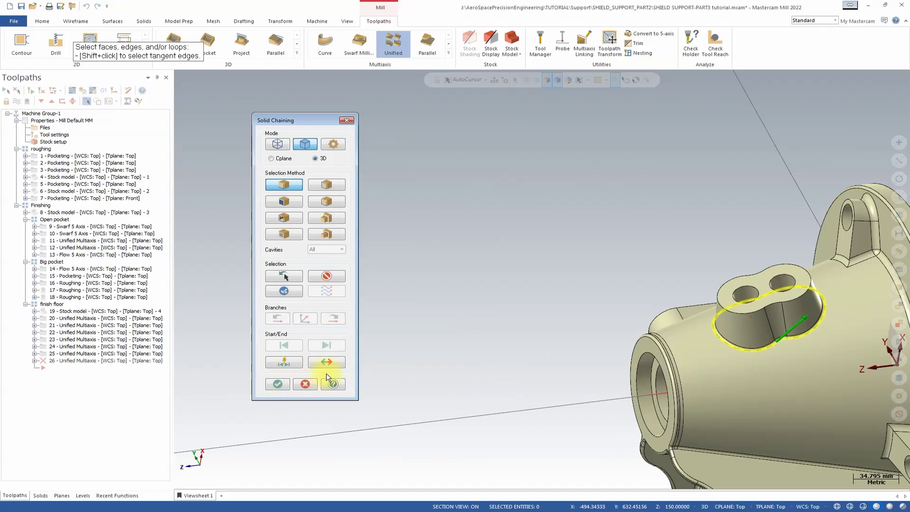
click(336, 172)
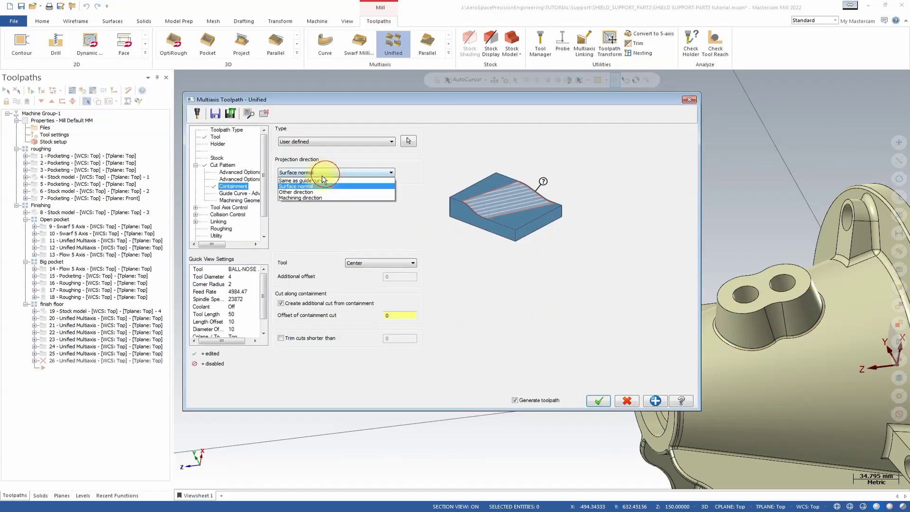
click(333, 172)
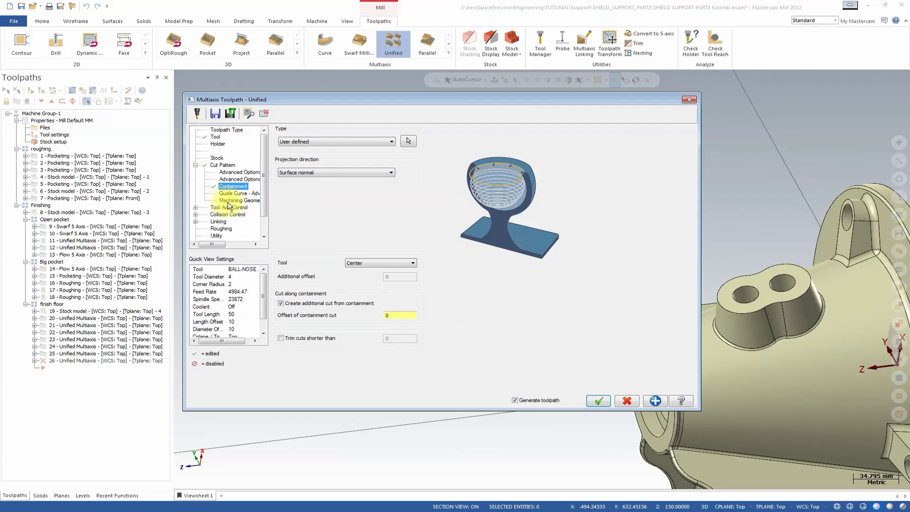
Set the machining geometry calculation type to Contact mode and enable Fill holes for rolling avoidance
click(229, 200)
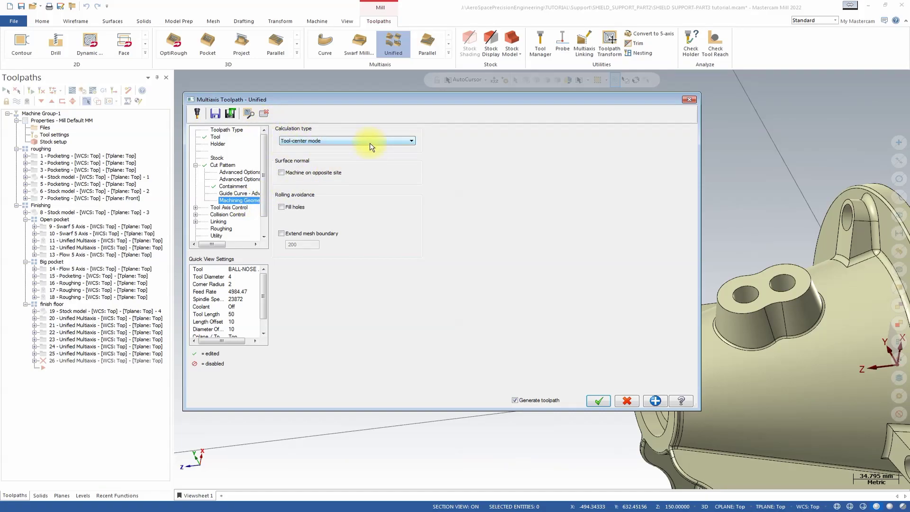
click(343, 142)
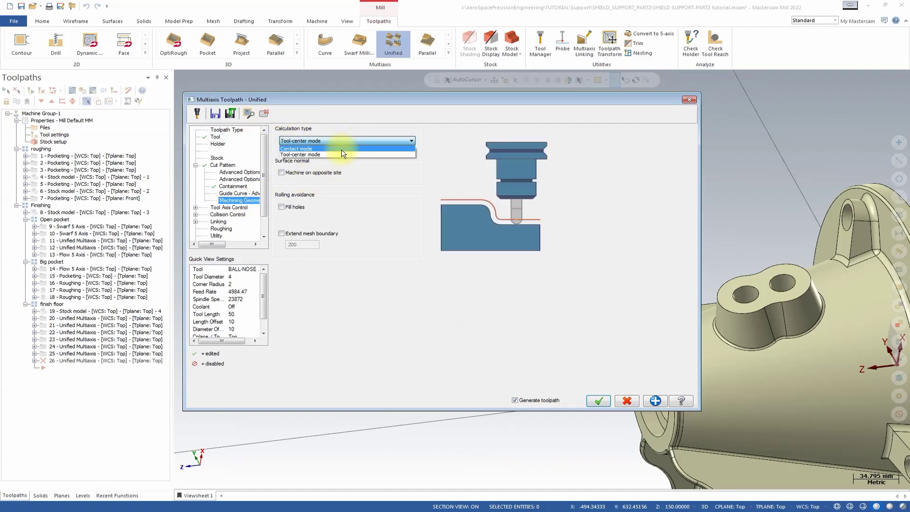
click(341, 149)
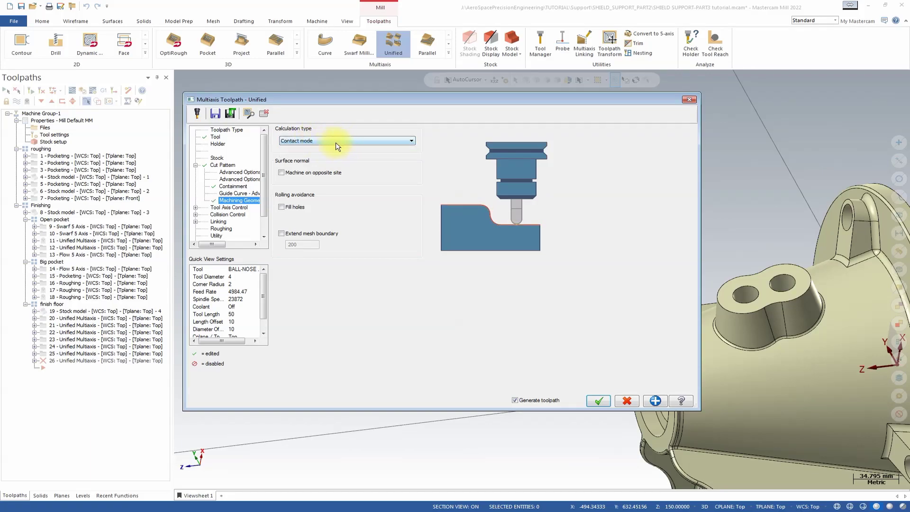
click(282, 207)
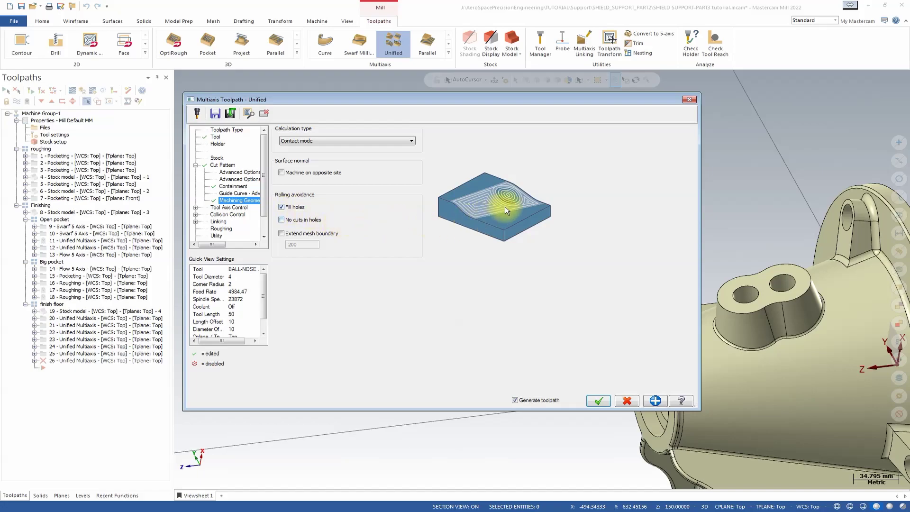
Set the containment projection direction to No projection and check the guide curve and machining geometry options
click(233, 187)
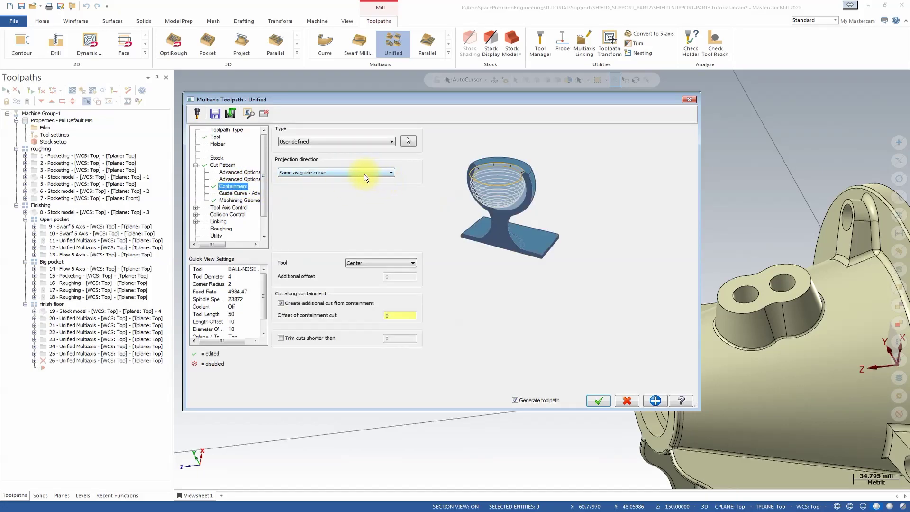
click(339, 173)
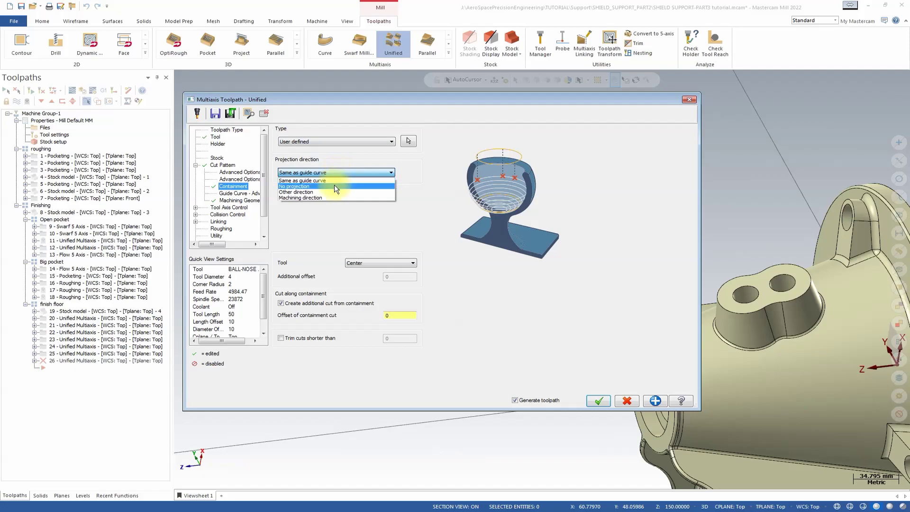
click(334, 184)
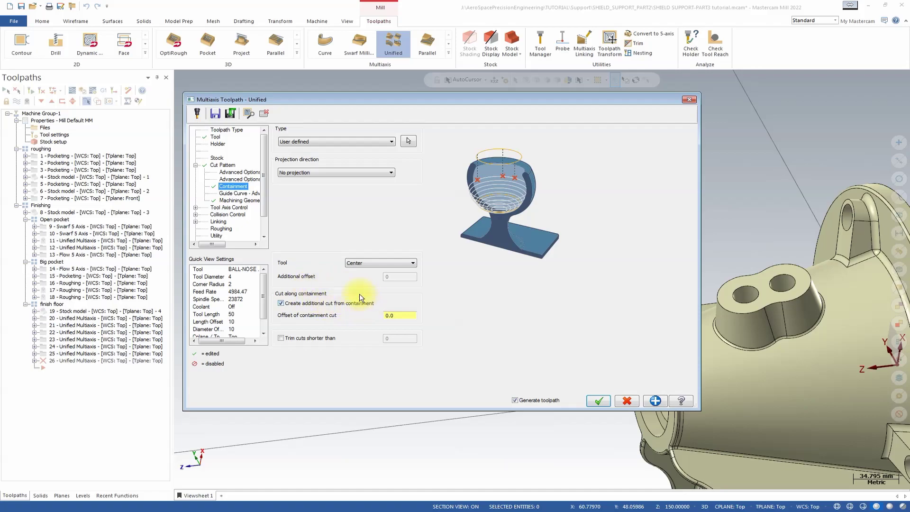
click(226, 193)
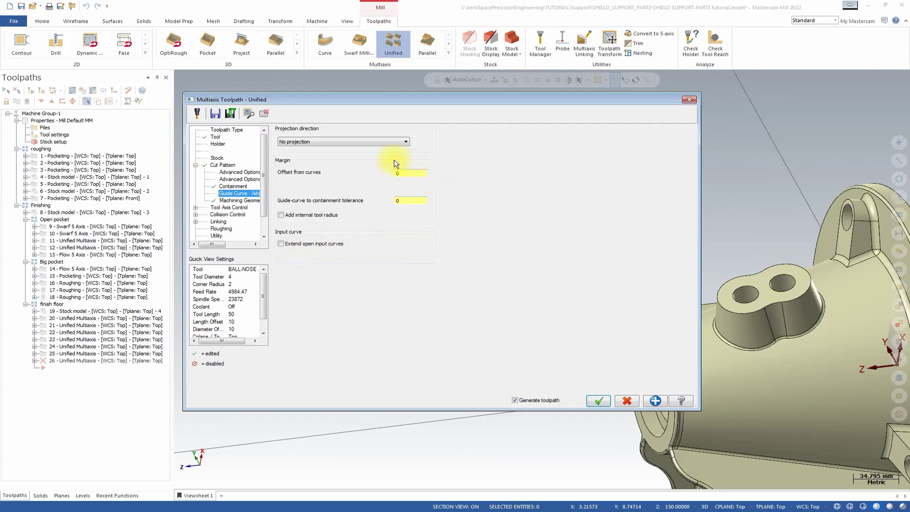
click(232, 200)
Set the tool axis output format to 4 Axis with Z-axis as the 4th axis direction
click(225, 207)
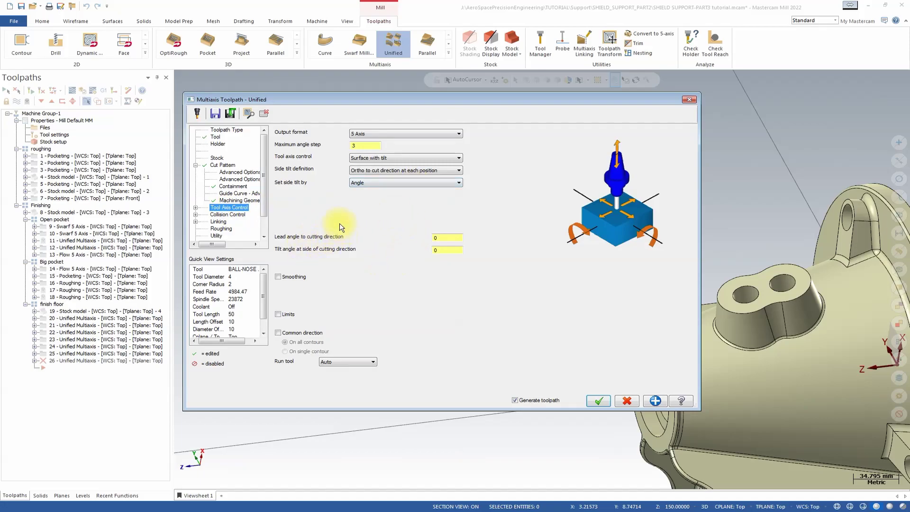
click(388, 137)
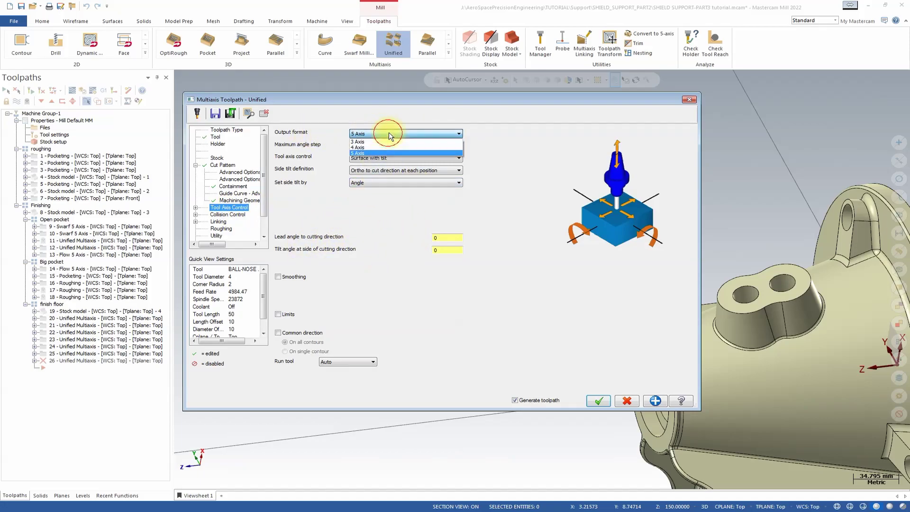
click(383, 147)
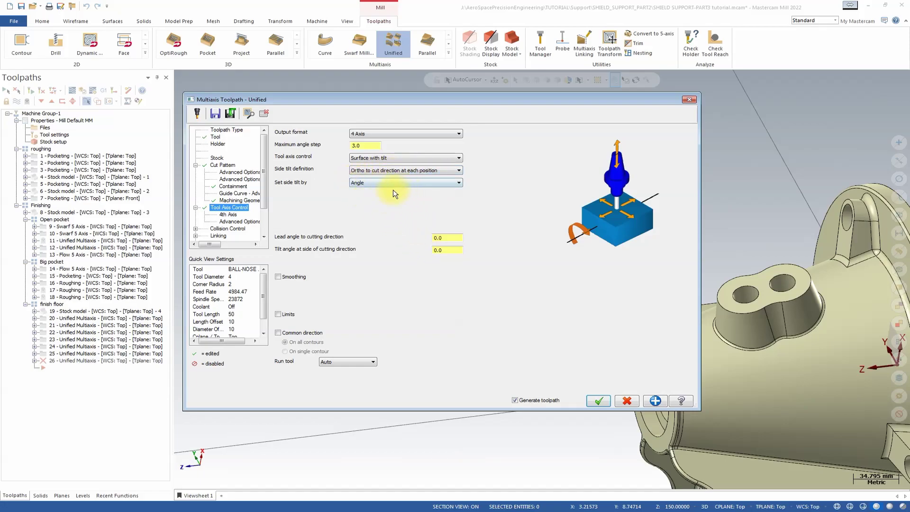
click(229, 215)
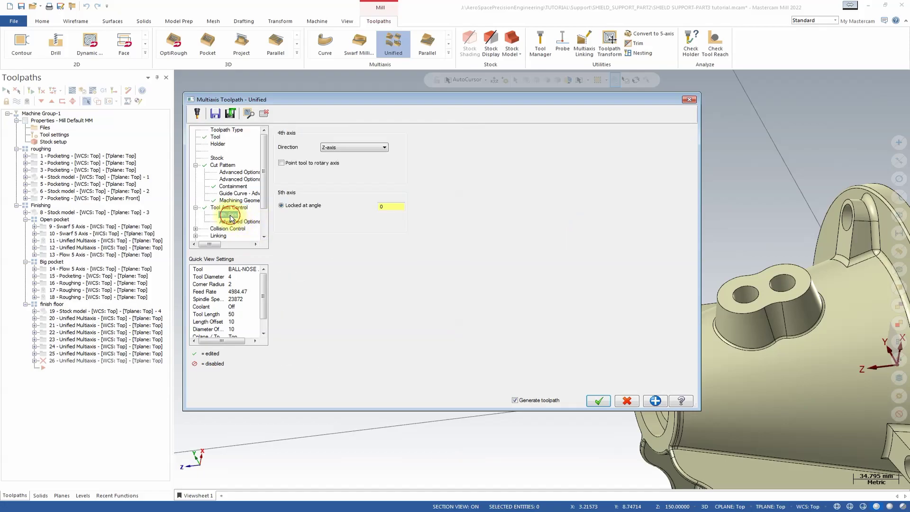
click(346, 149)
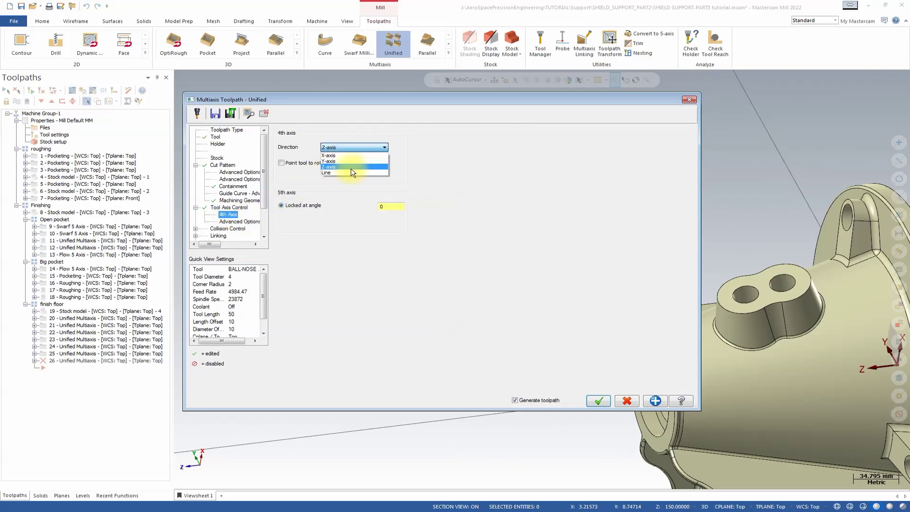
click(351, 167)
Lock the 5th axis at an angle of 15 degrees, checking the boss orientation against the part's axes
middle_drag(740, 223, 715, 250)
scroll(754, 249, down, 3)
middle_drag(768, 240, 726, 209)
scroll(808, 263, down, 2)
scroll(763, 238, down, 1)
middle_drag(763, 238, 697, 277)
scroll(761, 234, up, 1)
scroll(761, 234, up, 1)
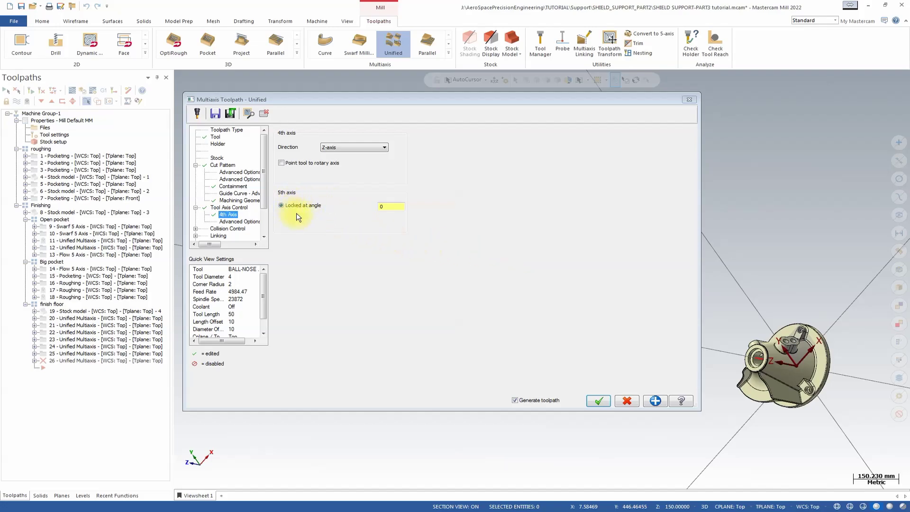
scroll(394, 207, up, 4)
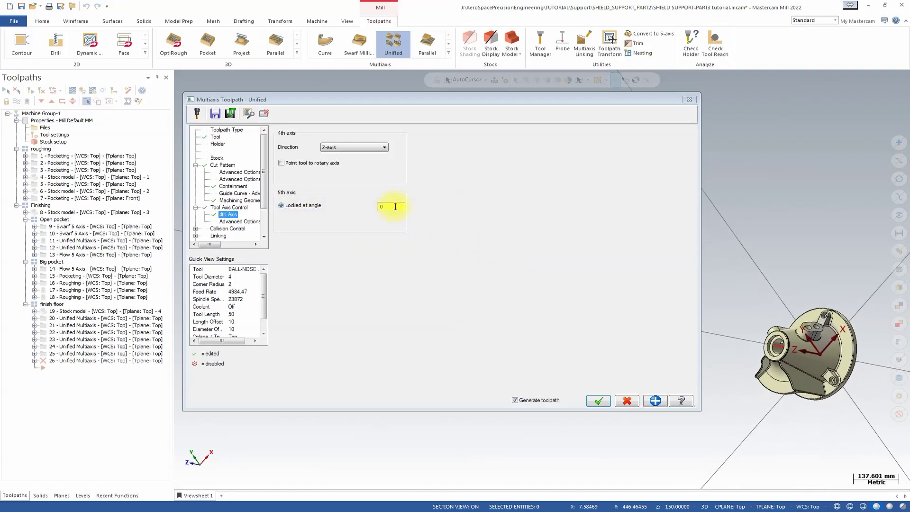
scroll(759, 274, up, 2)
middle_drag(759, 274, 795, 251)
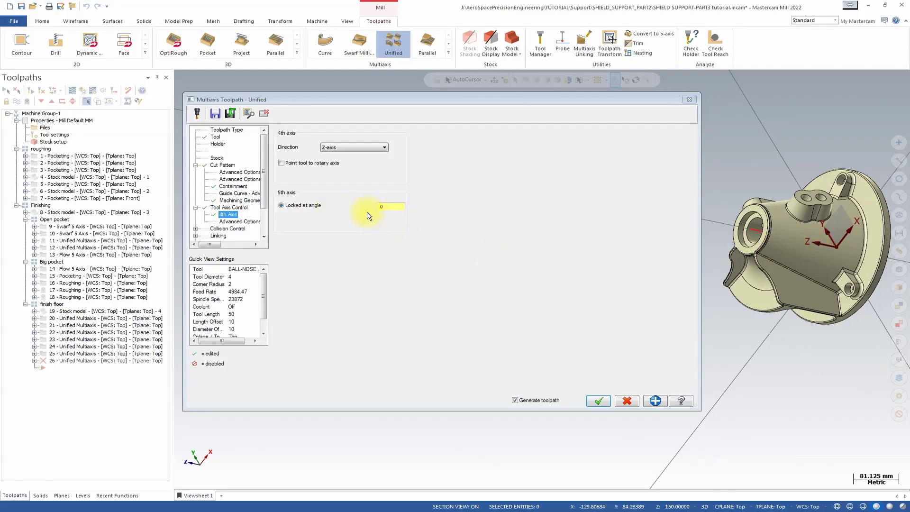
click(389, 207)
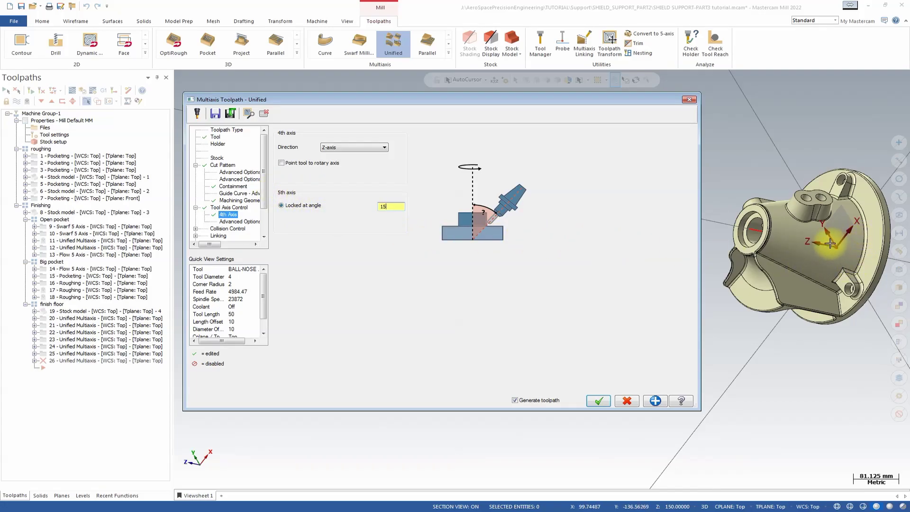
middle_drag(833, 240, 516, 279)
scroll(850, 256, down, 1)
scroll(851, 250, down, 1)
scroll(862, 245, up, 5)
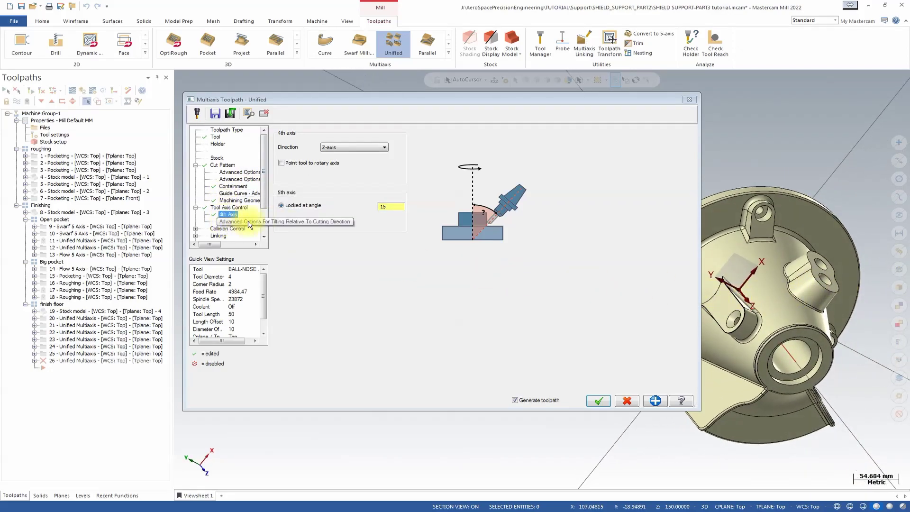
Turn on Limits in the tool axis control and open the limit settings, checking the boss orientation against the part axes
click(230, 208)
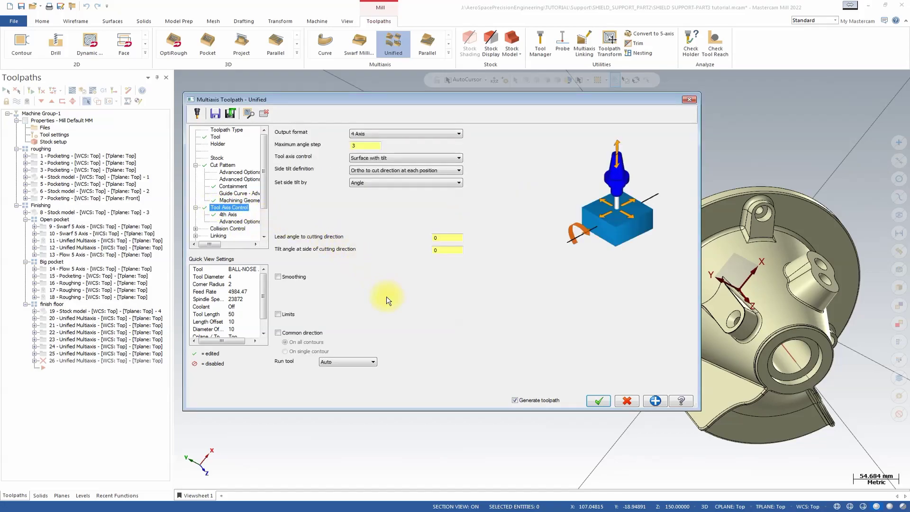
click(279, 314)
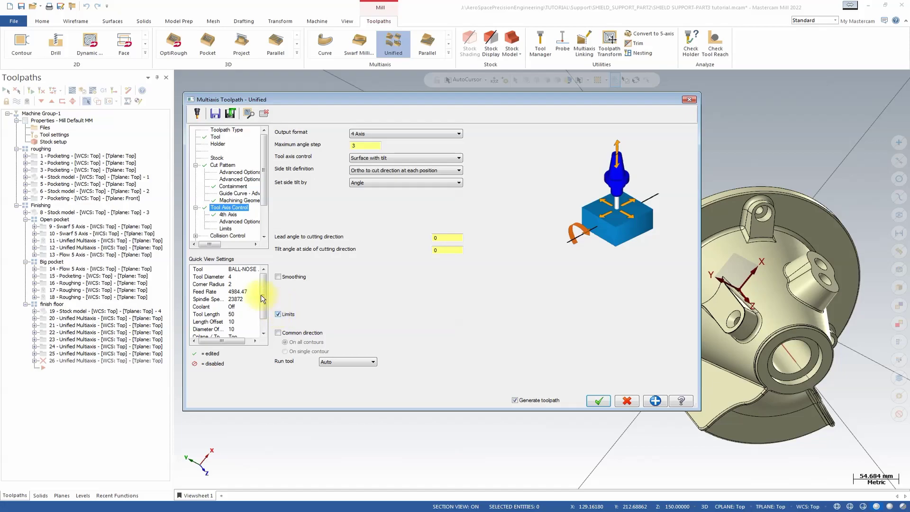
click(223, 229)
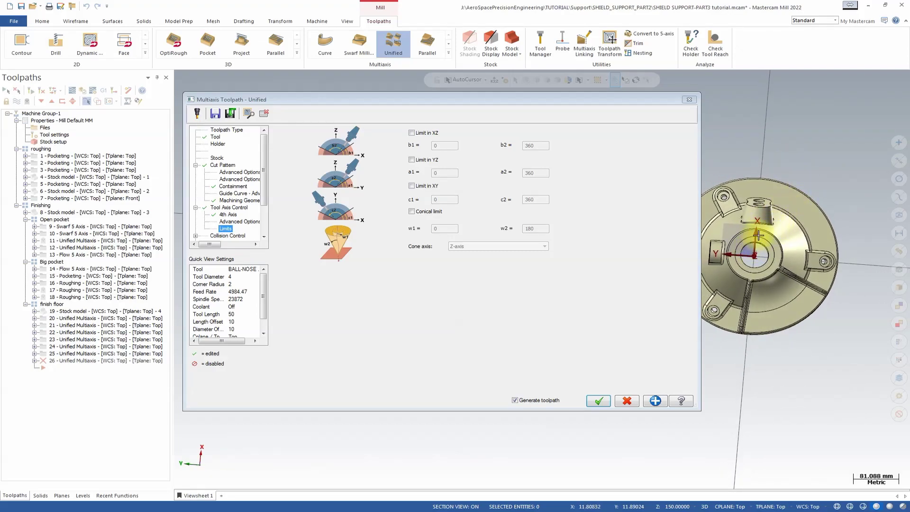
middle_drag(747, 221, 782, 198)
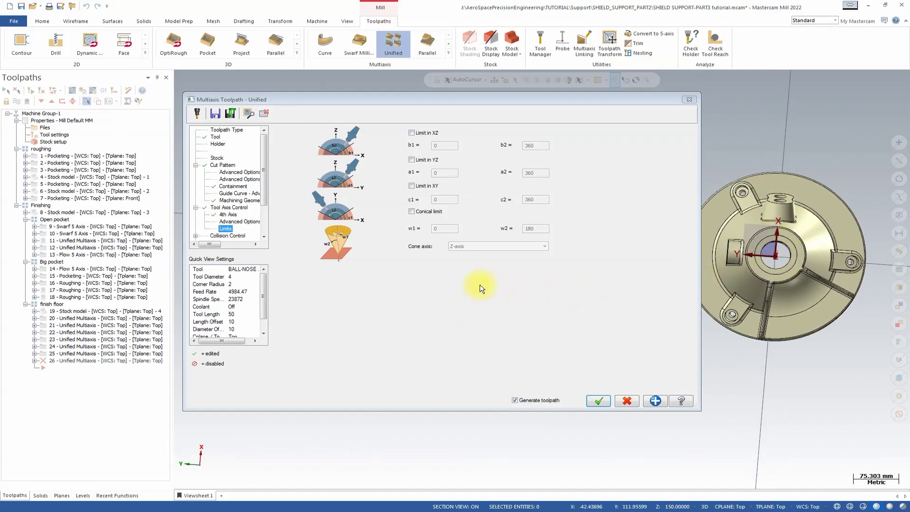
Enable the conical limit with the X-axis as cone axis and set w2 to 10 degrees
click(412, 212)
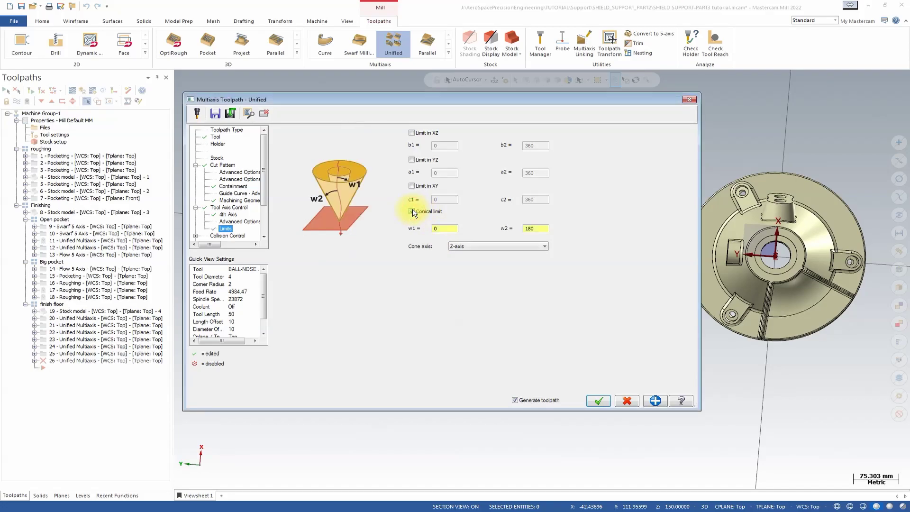
click(479, 249)
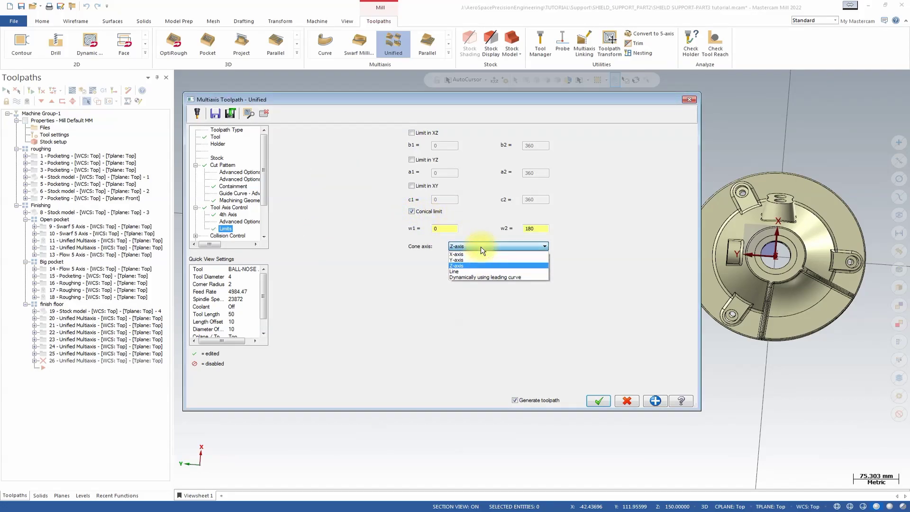
click(476, 254)
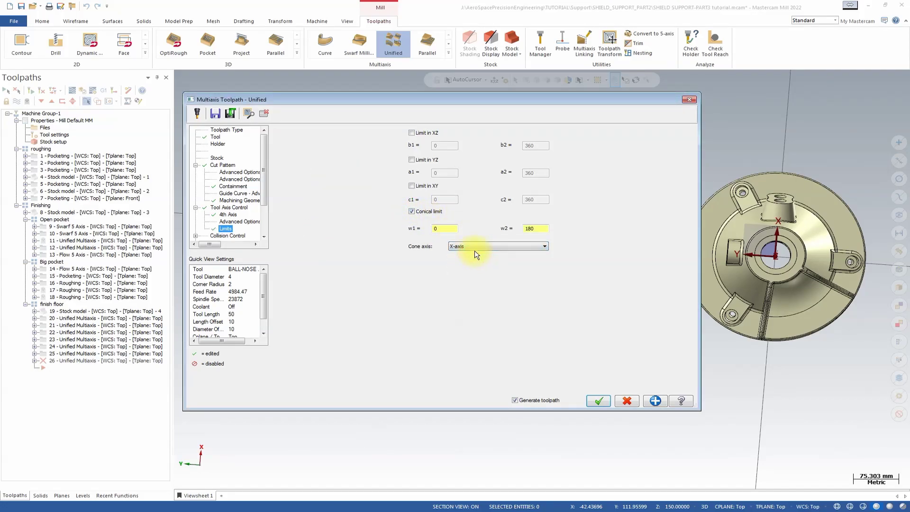
click(538, 227)
double_click(538, 227)
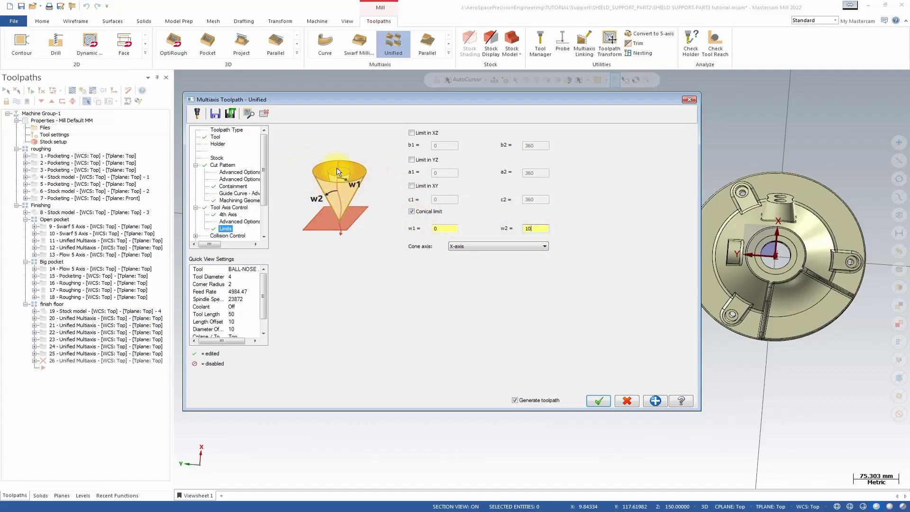
middle_drag(815, 201, 711, 252)
Disable the second collision check and select the large conical body face as avoidance geometry for the first check
click(221, 216)
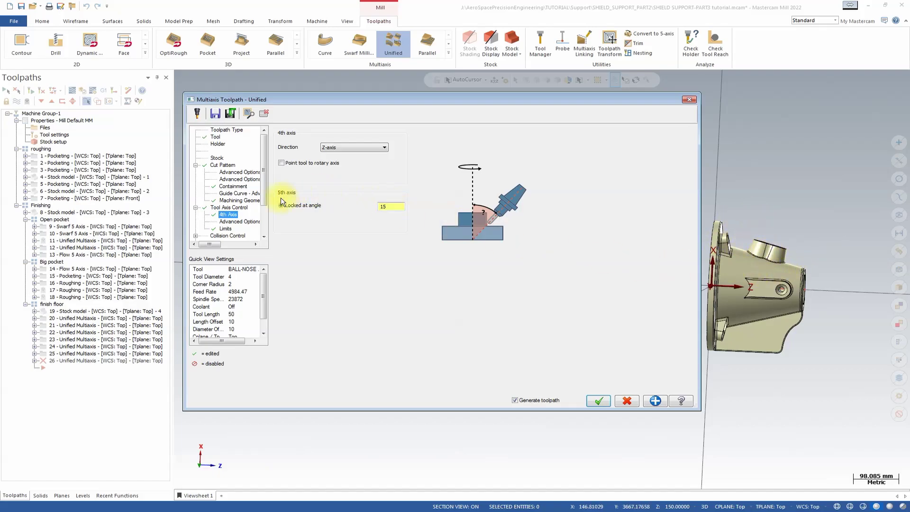
click(229, 222)
click(222, 235)
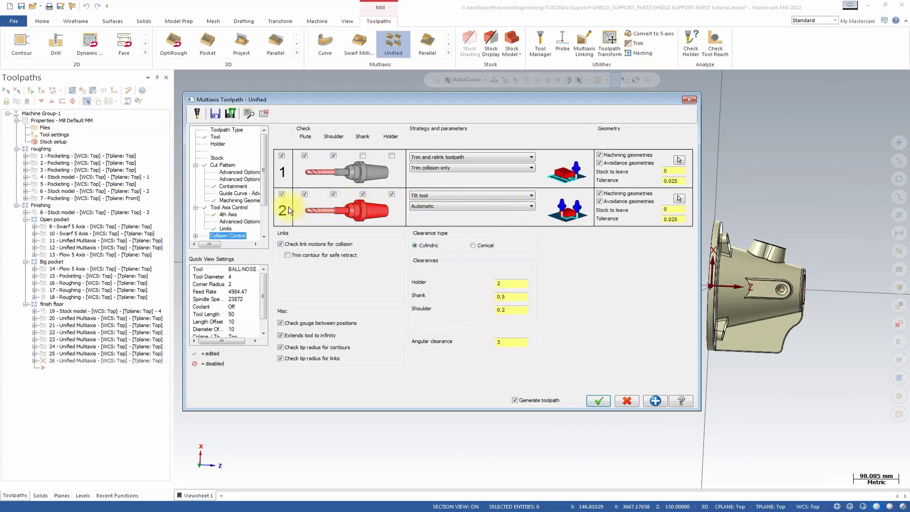
click(281, 195)
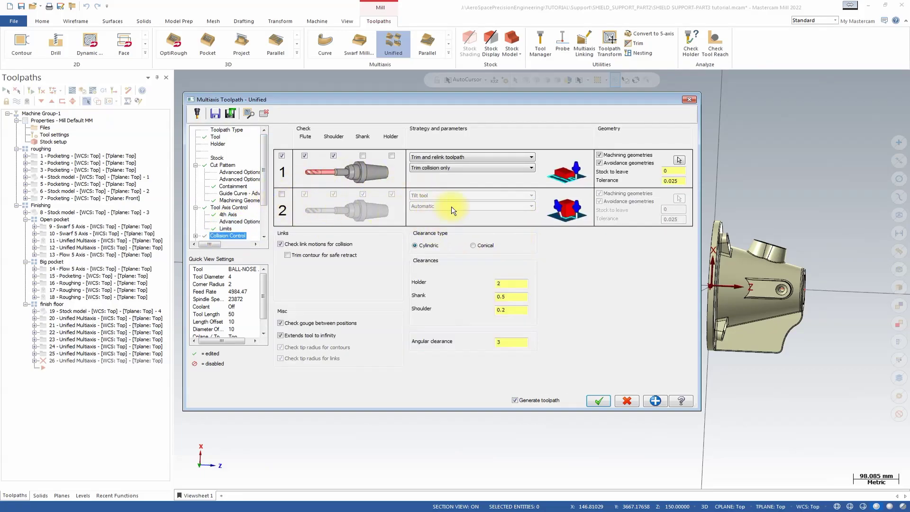
click(682, 158)
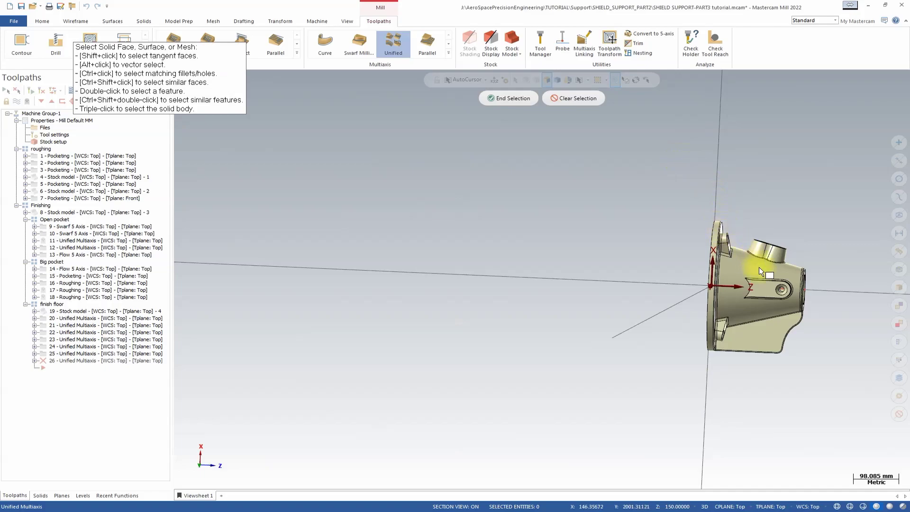
click(756, 264)
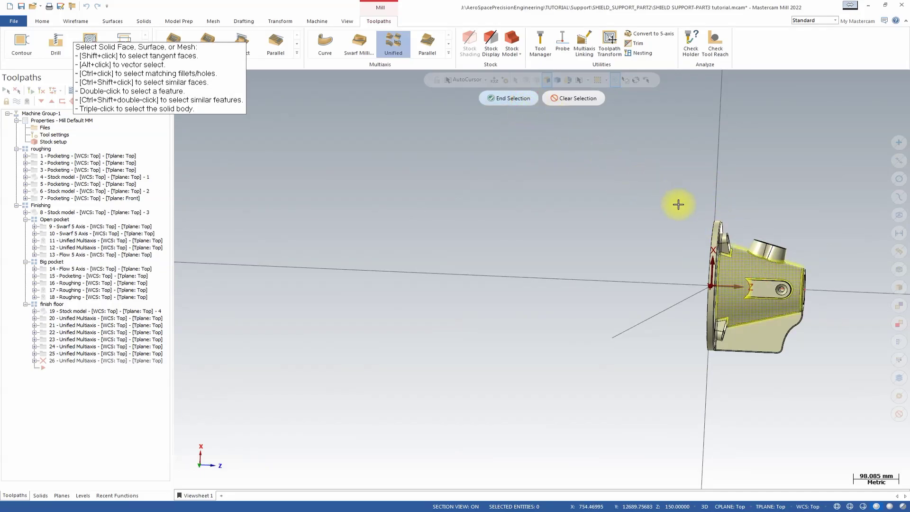
key(Return)
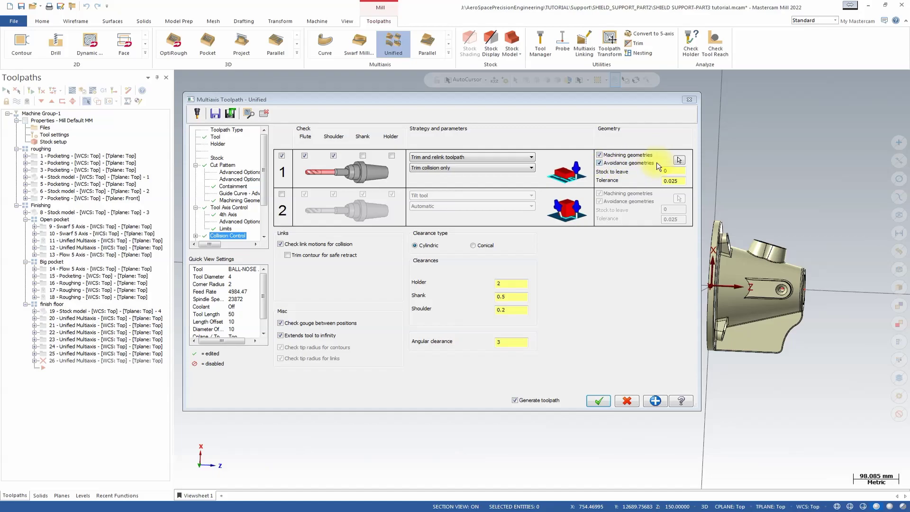
Set the first collision check strategy to Retract tool along tool axis and recheck the conical limit settings
click(516, 157)
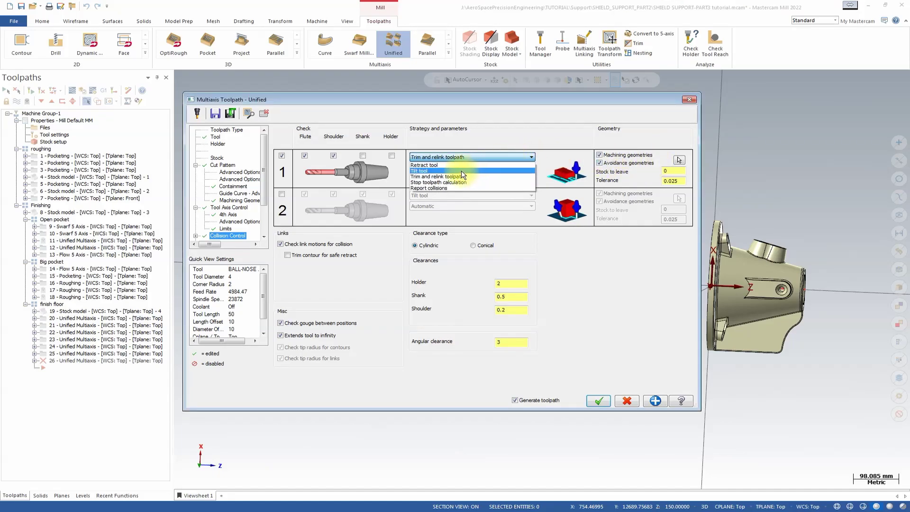
click(441, 165)
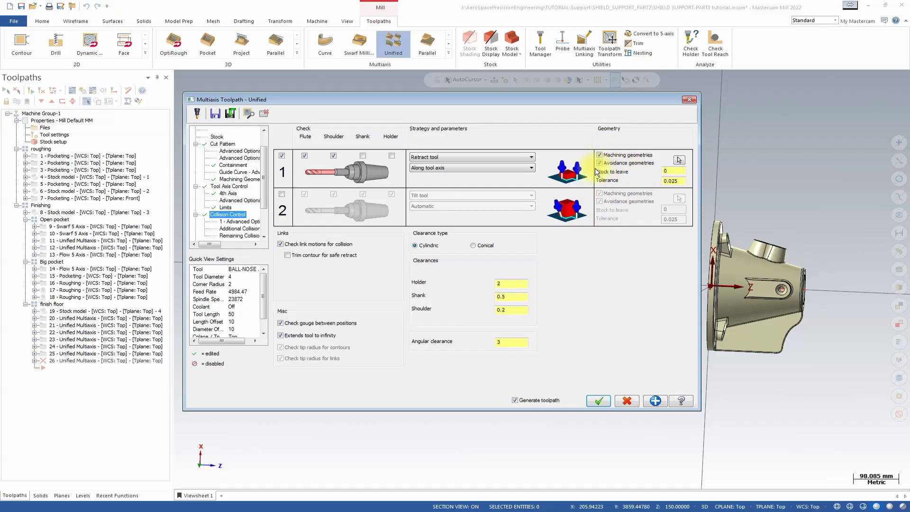
drag(263, 201, 259, 226)
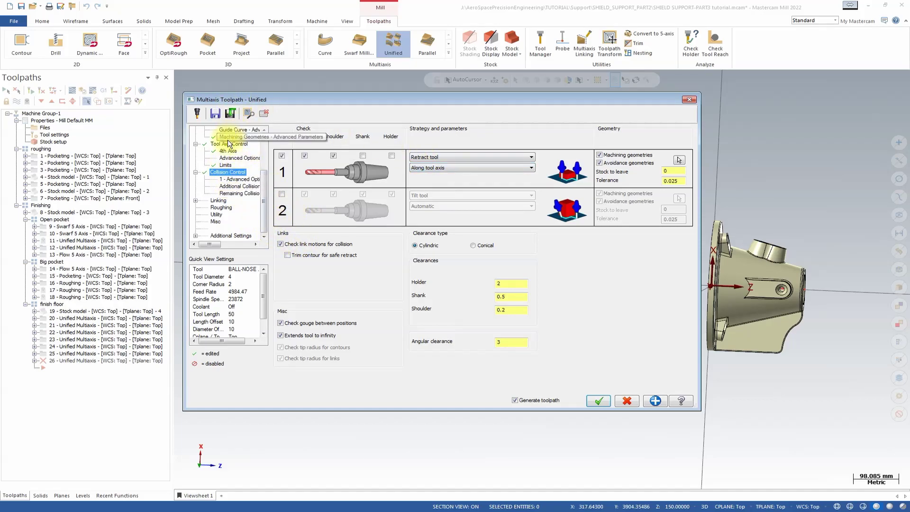
click(225, 166)
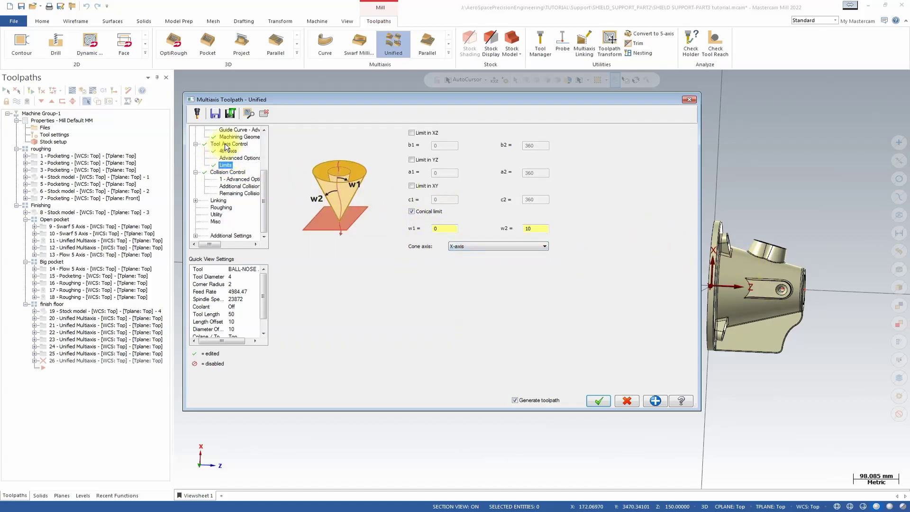
Review the linking, roughing, utility, miscellaneous and planes settings, and generate the boss toolpath
click(219, 201)
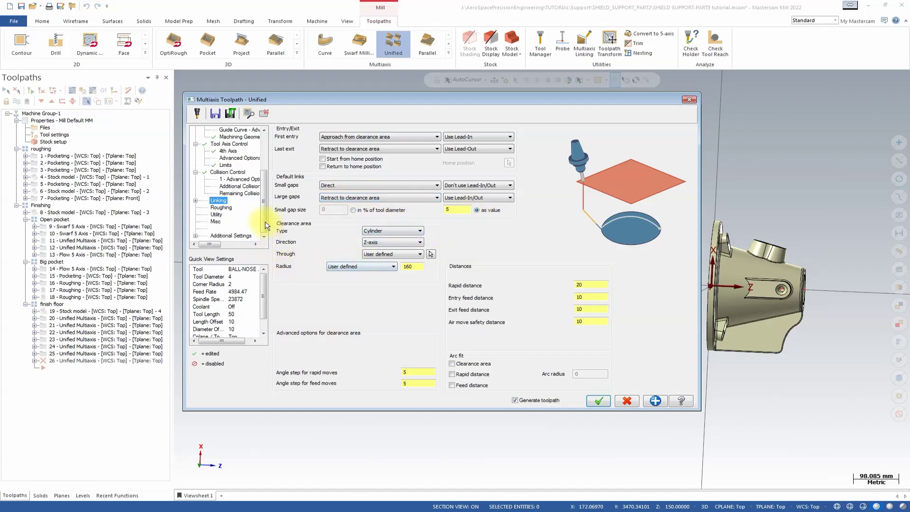
click(221, 207)
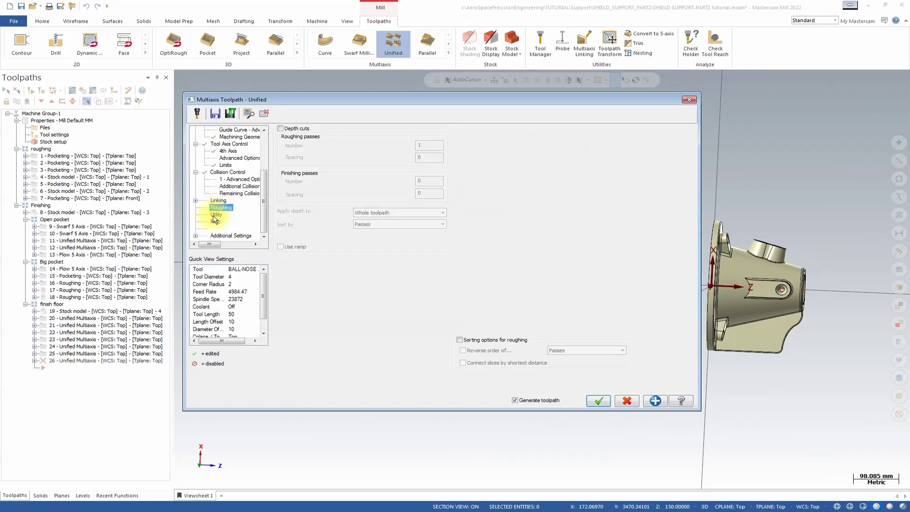
click(215, 215)
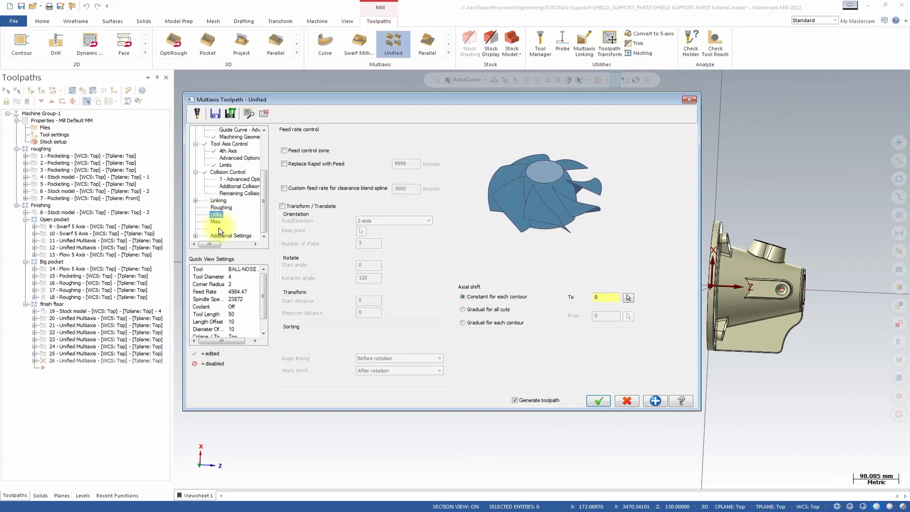
click(216, 221)
click(227, 236)
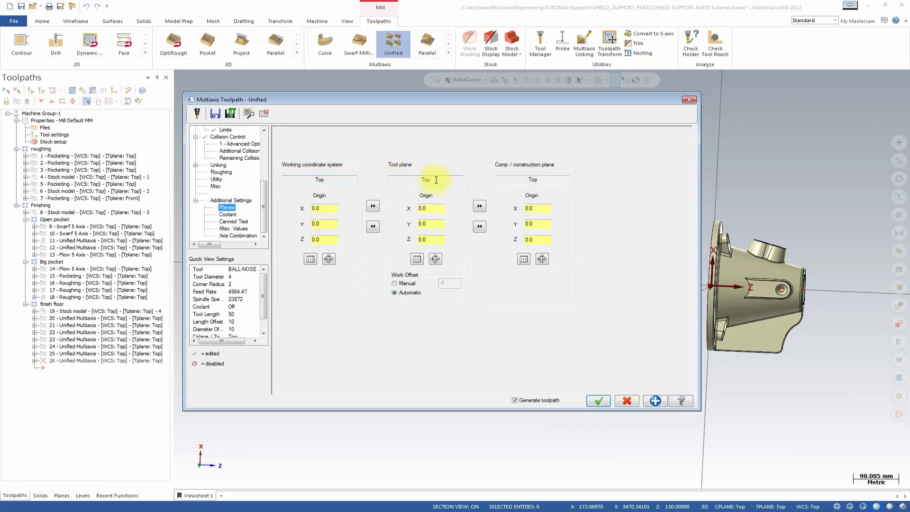
click(599, 401)
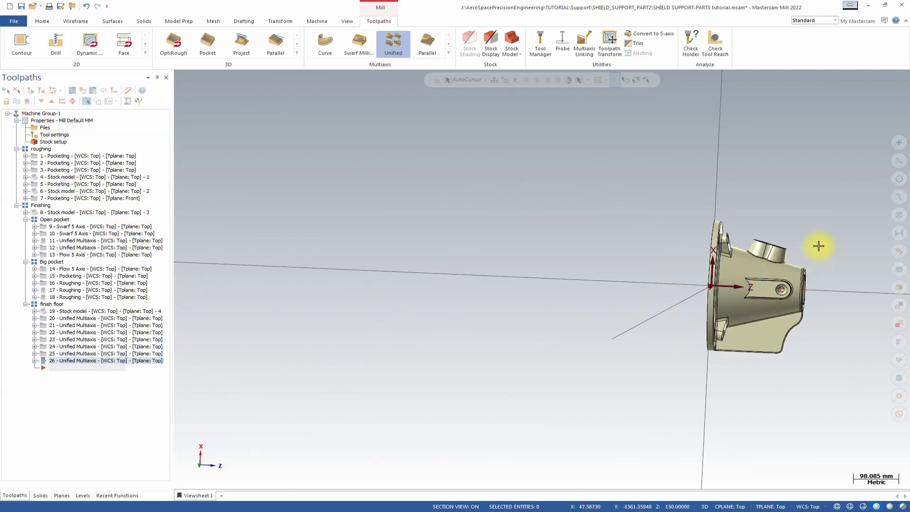
Backplot the boss toolpath with rapid moves hidden and at a slower speed, checking the tool tilt from several angles
middle_drag(823, 244, 588, 294)
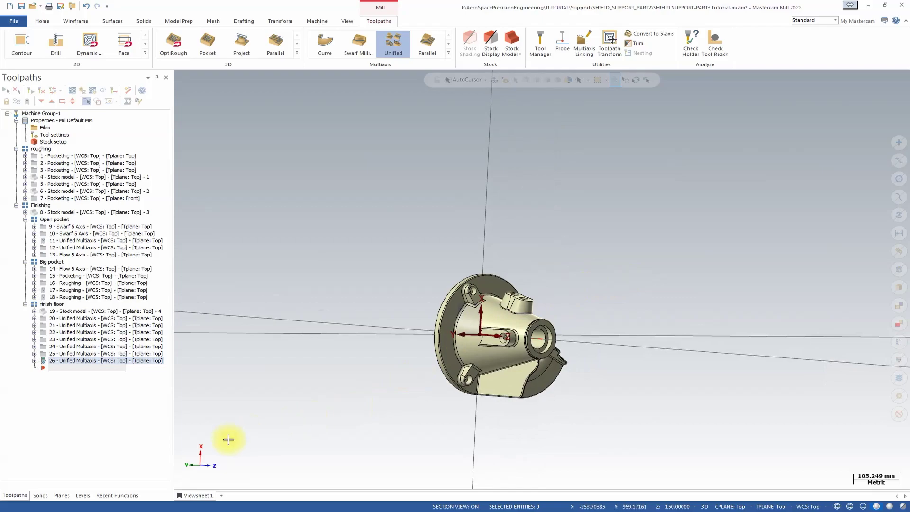
click(198, 496)
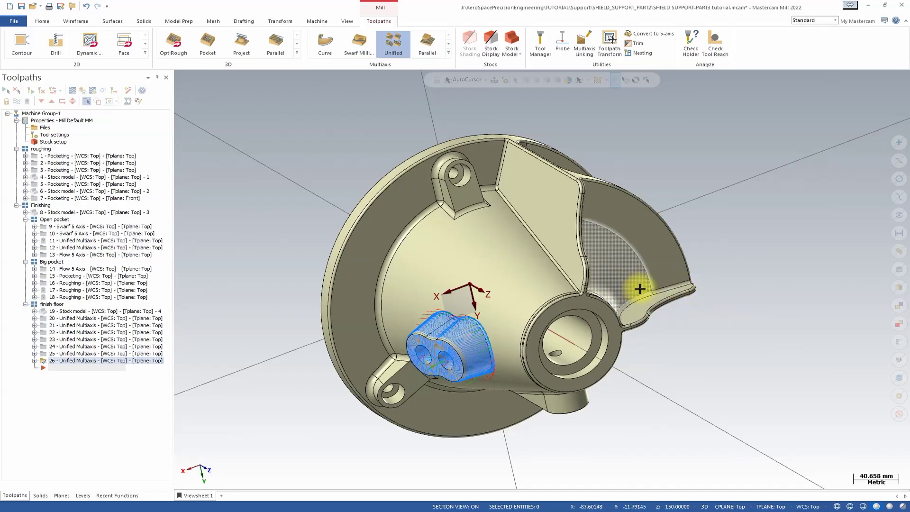
middle_drag(634, 286, 656, 287)
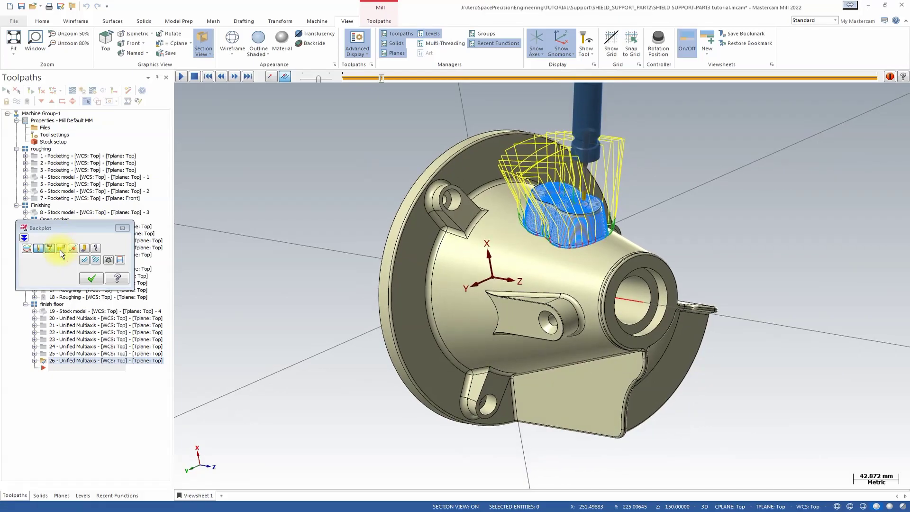
click(60, 248)
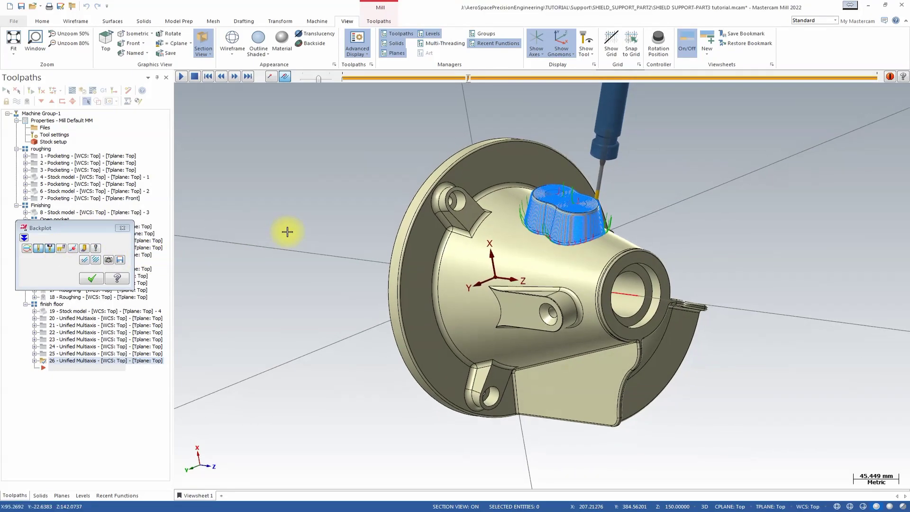
middle_drag(288, 232, 342, 242)
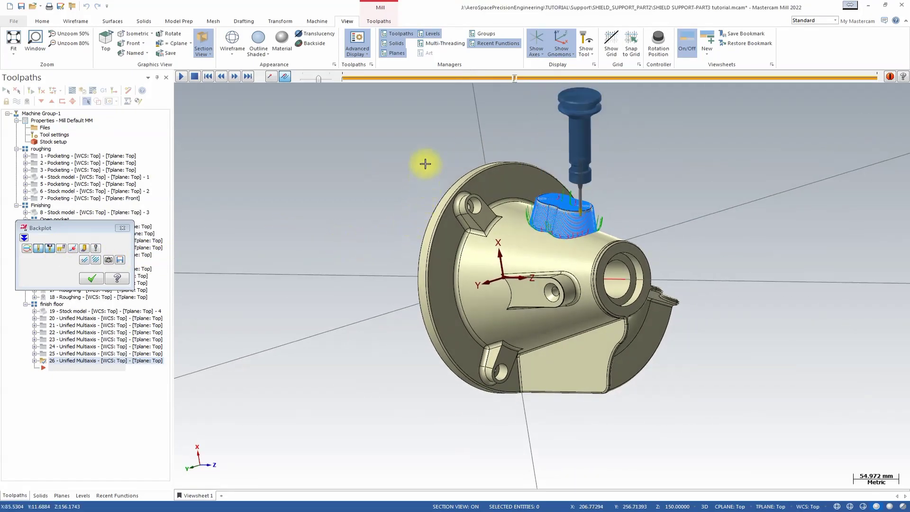
click(309, 79)
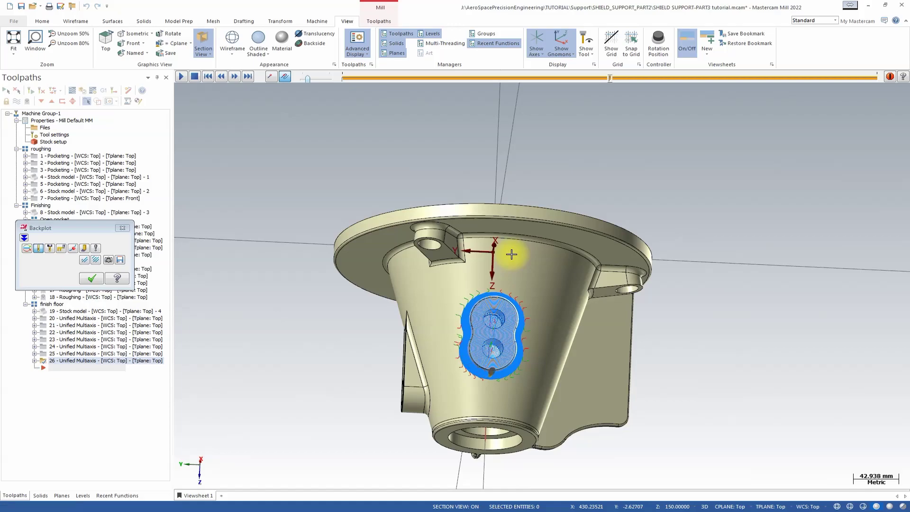
middle_drag(511, 255, 494, 255)
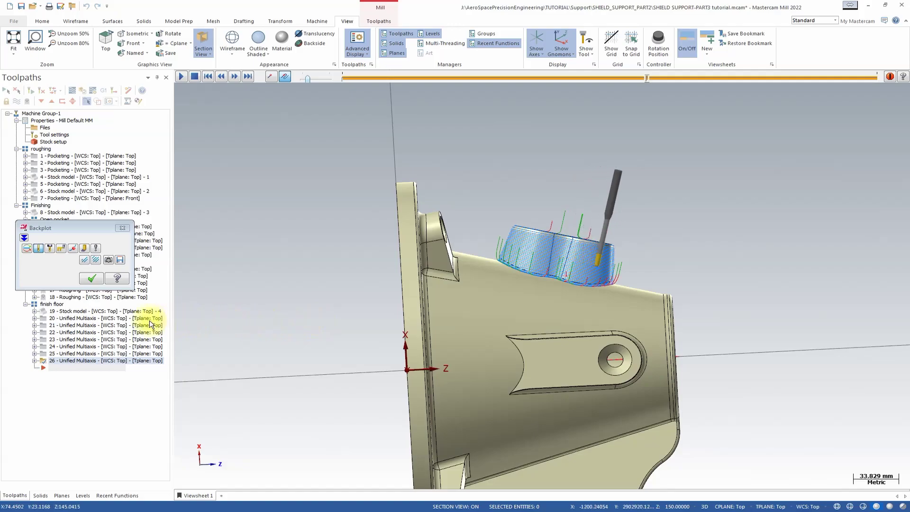
click(92, 278)
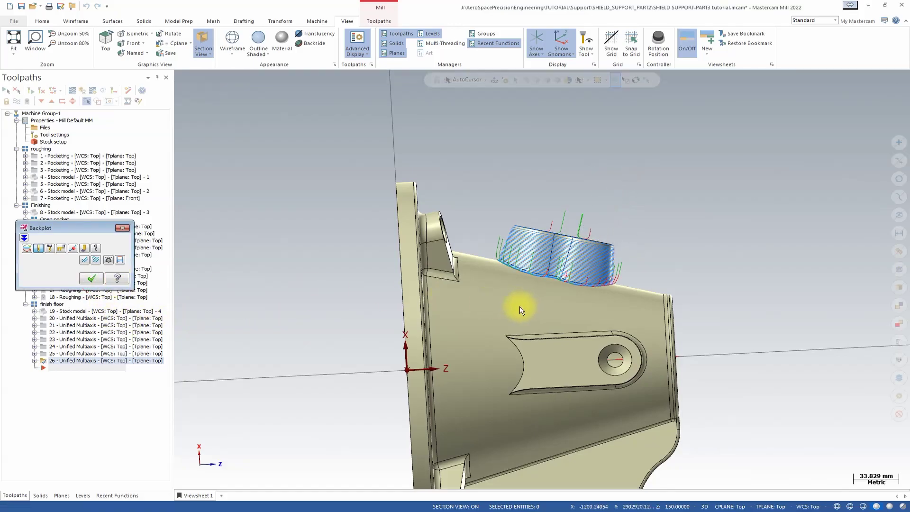
In the limits of Unified toolpath 27, set the X-axis conical limit's w2 to 0 degrees and check the boss orientation
mouse_move(688, 241)
middle_down()
mouse_move(670, 247)
mouse_move(690, 258)
middle_up()
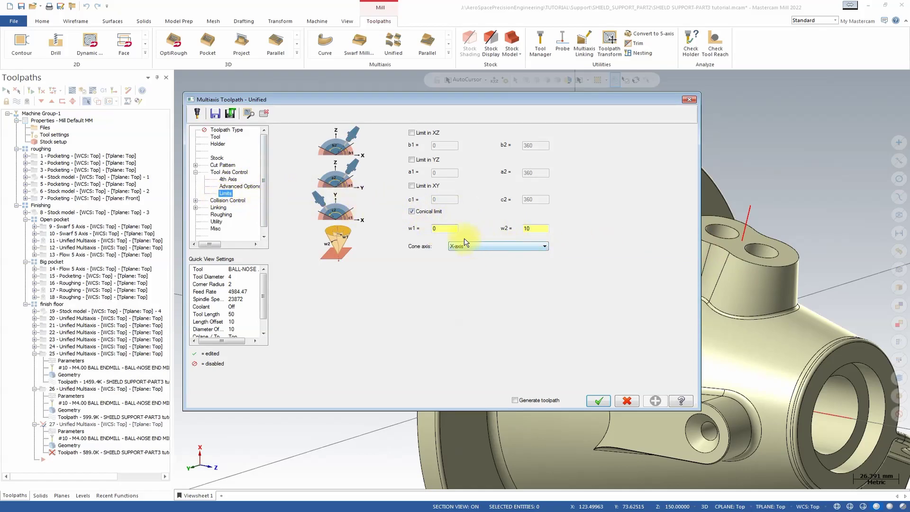
click(537, 226)
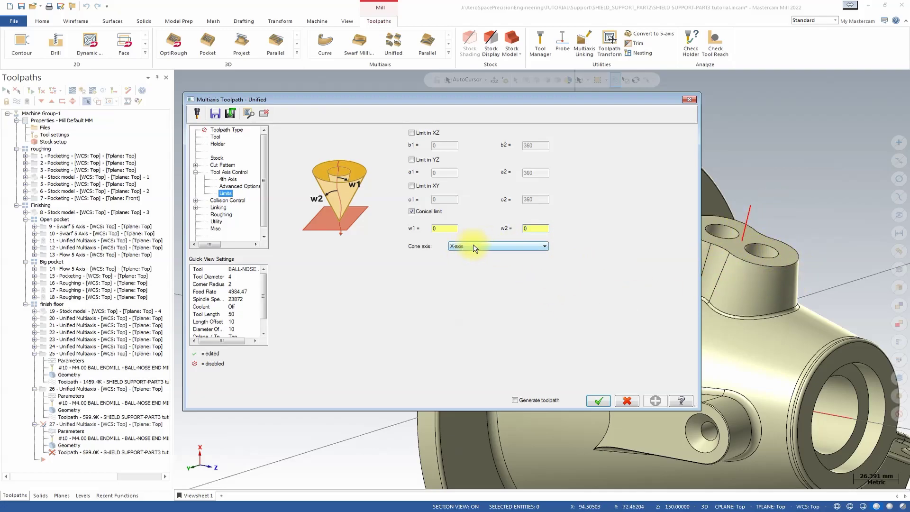
middle_drag(873, 336, 758, 358)
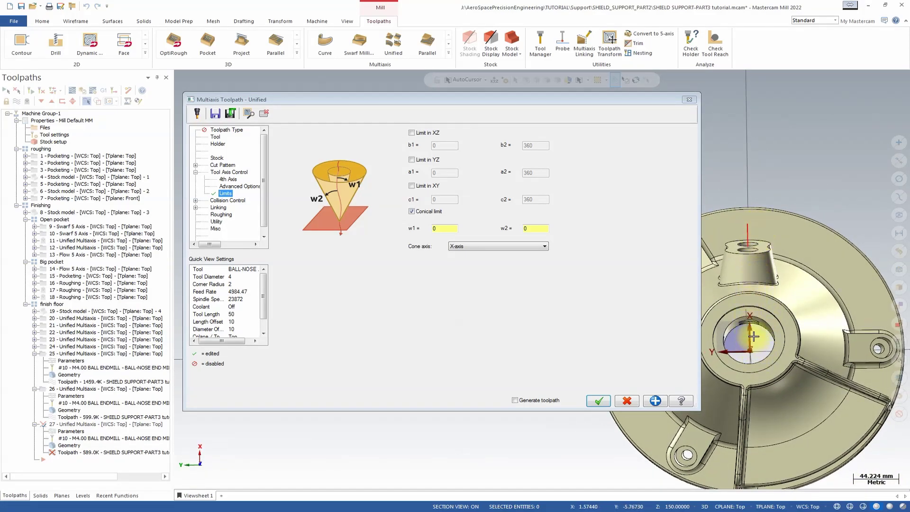
middle_drag(765, 322, 871, 296)
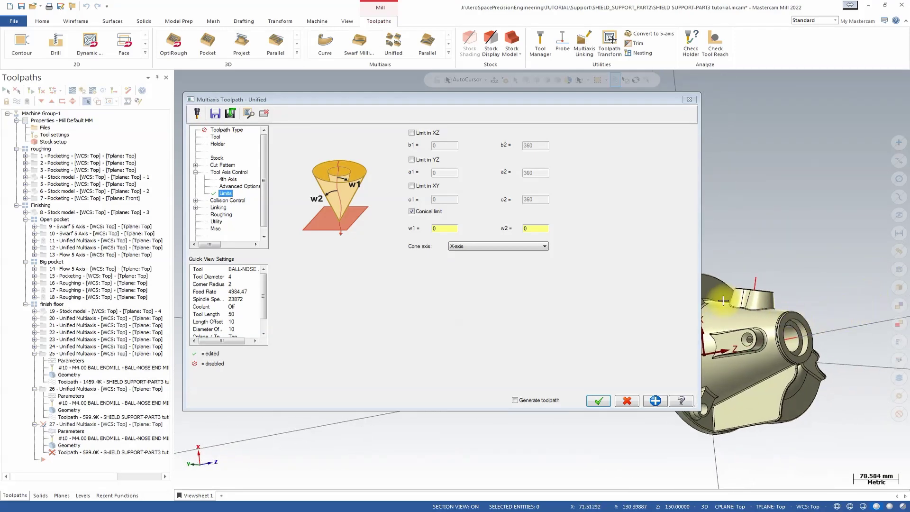
Set the cone axis of Unified toolpath 27's conical limit to Line after checking the boss's axis line
scroll(731, 298, up, 6)
scroll(772, 308, up, 4)
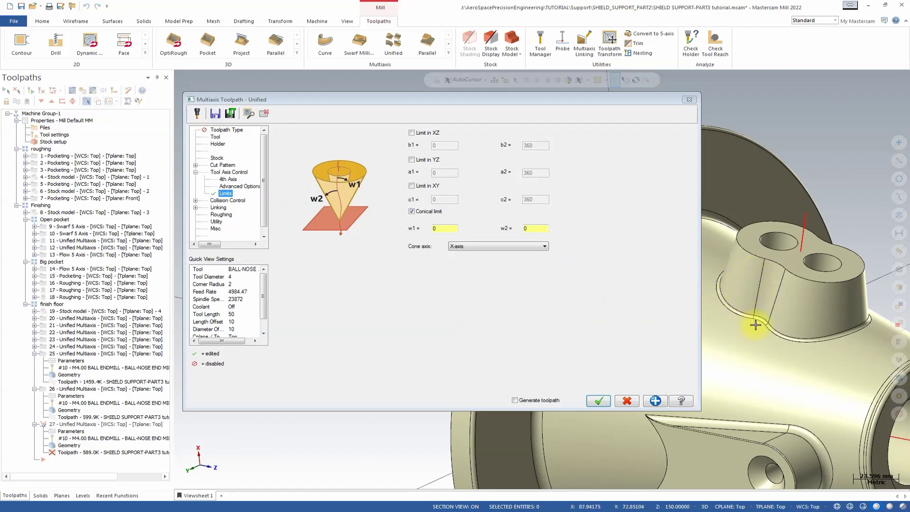
middle_drag(799, 299, 805, 218)
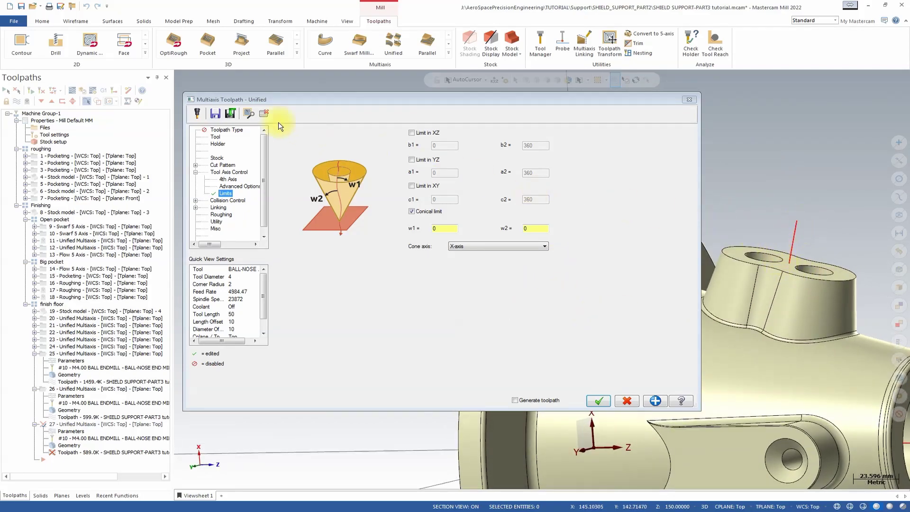
click(76, 21)
click(125, 54)
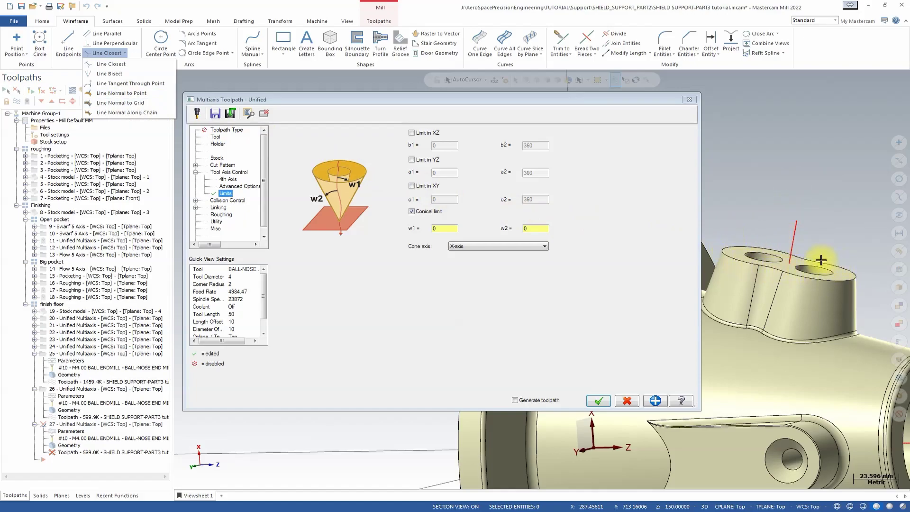
click(545, 247)
click(519, 272)
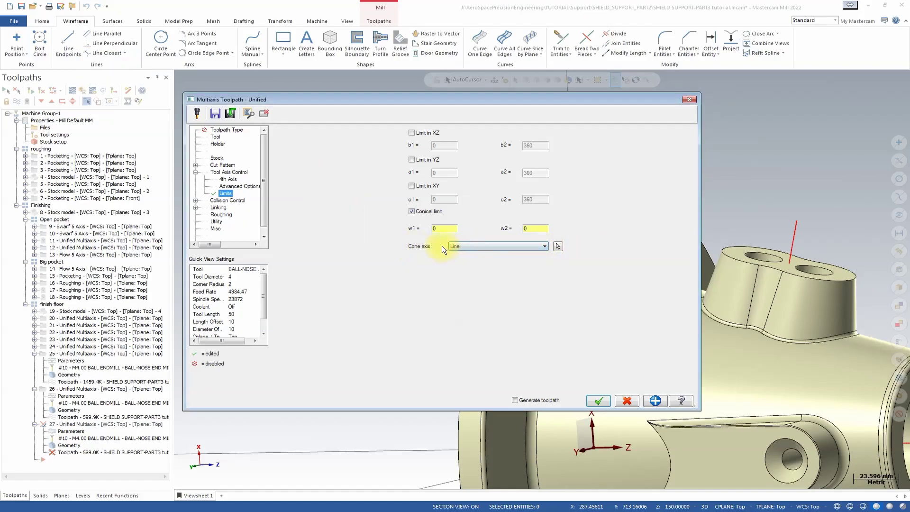
Reverse the direction of the cone axis line standing on the double-hole boss and accept the line selection
click(558, 246)
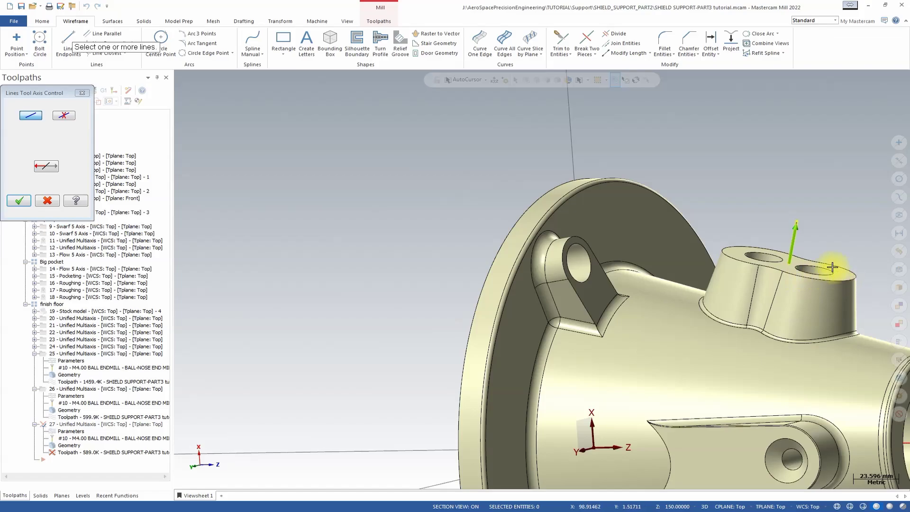
click(53, 167)
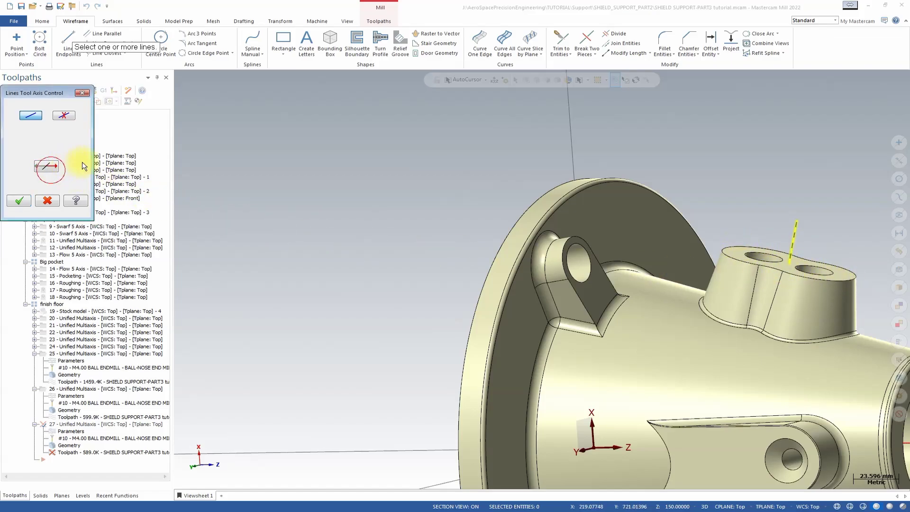
middle_drag(774, 222, 793, 315)
scroll(792, 314, up, 2)
right_click(810, 323)
mouse_move(735, 261)
middle_down()
mouse_move(781, 244)
mouse_move(739, 257)
middle_up()
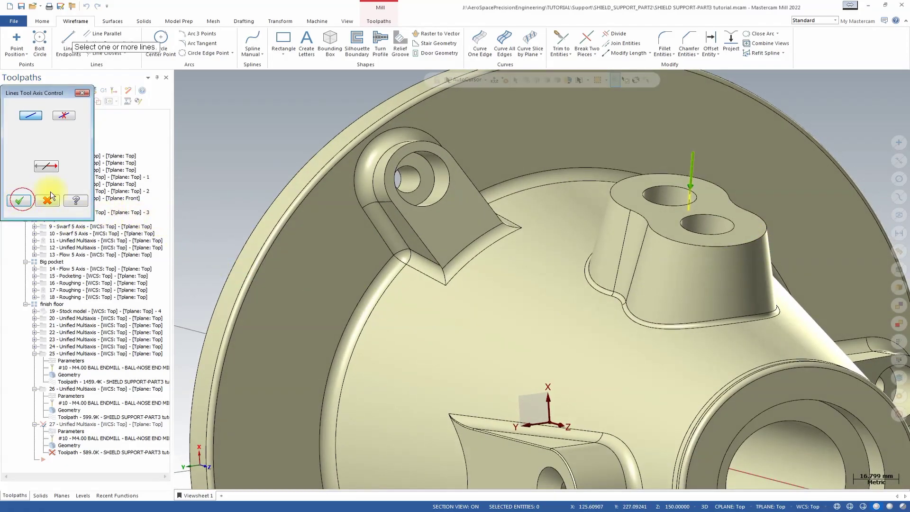
click(19, 200)
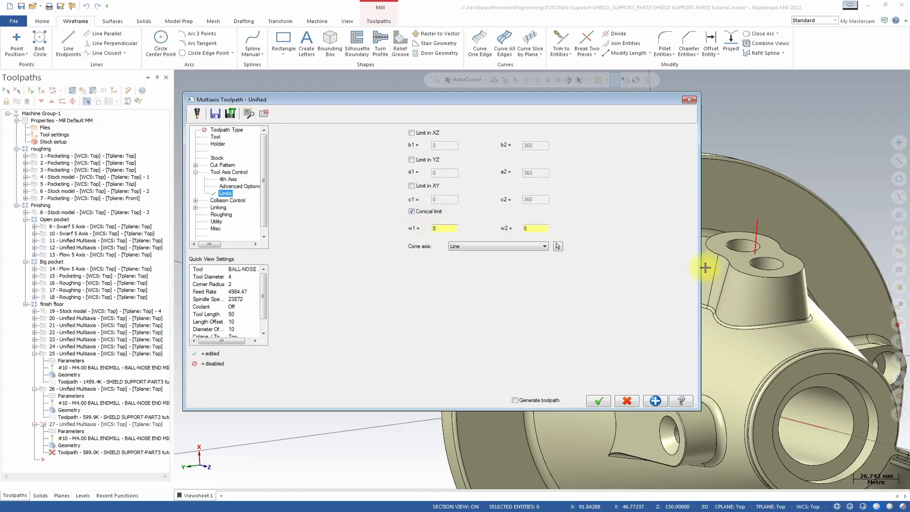
Accept the line-based conical limit, regenerate Unified toolpath 27 and compare the boss toolpath with toolpath 26
click(599, 402)
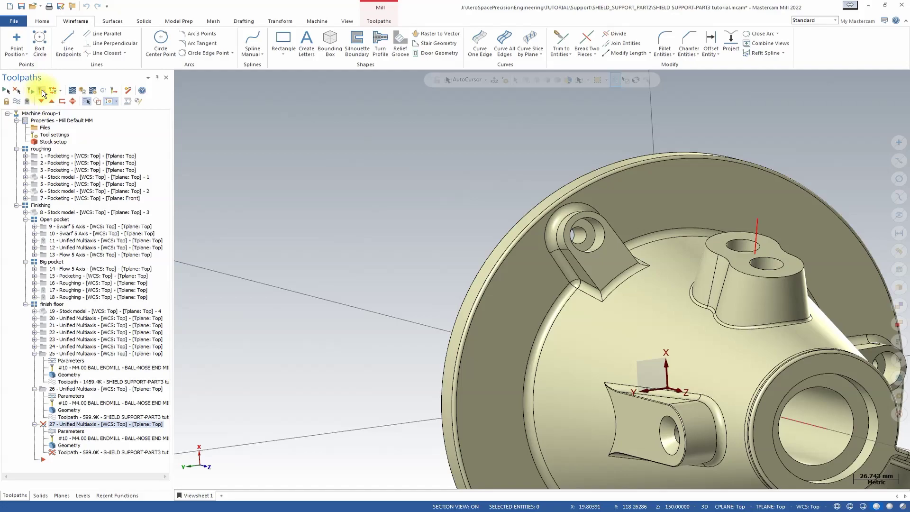
click(26, 90)
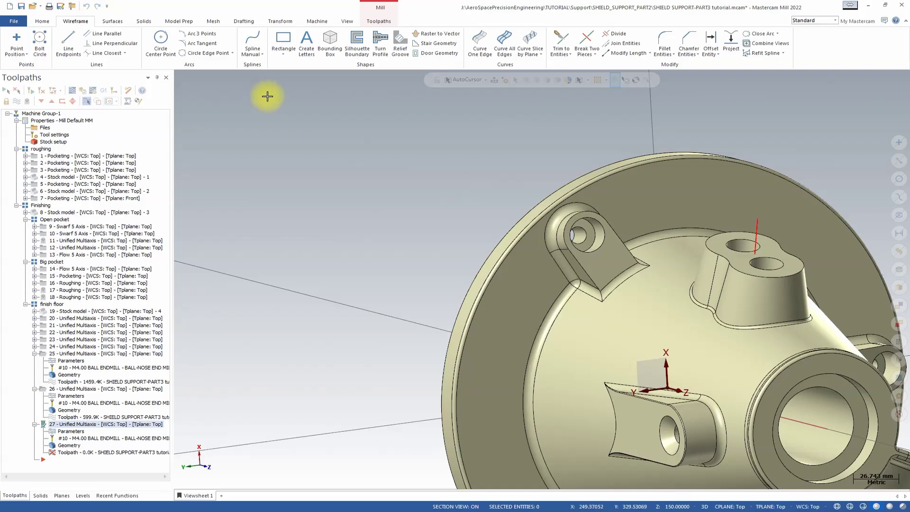
scroll(294, 213, down, 3)
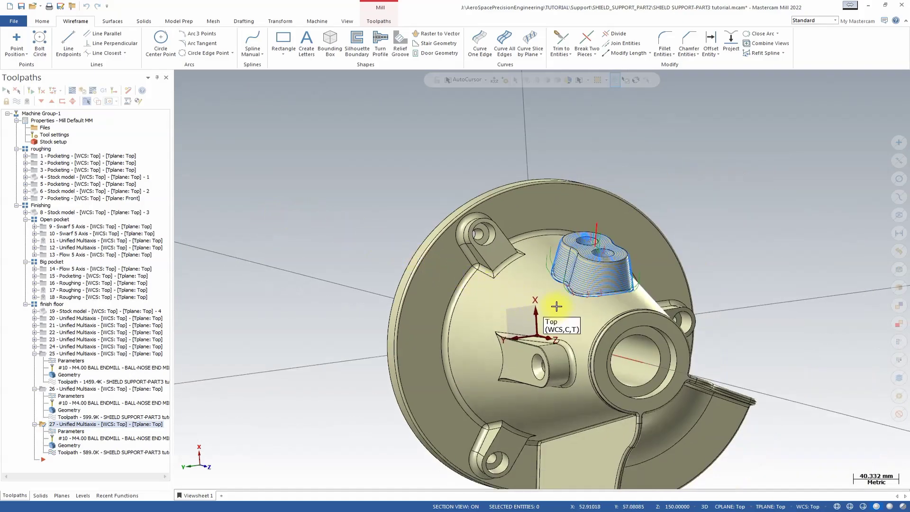
key(alt+1)
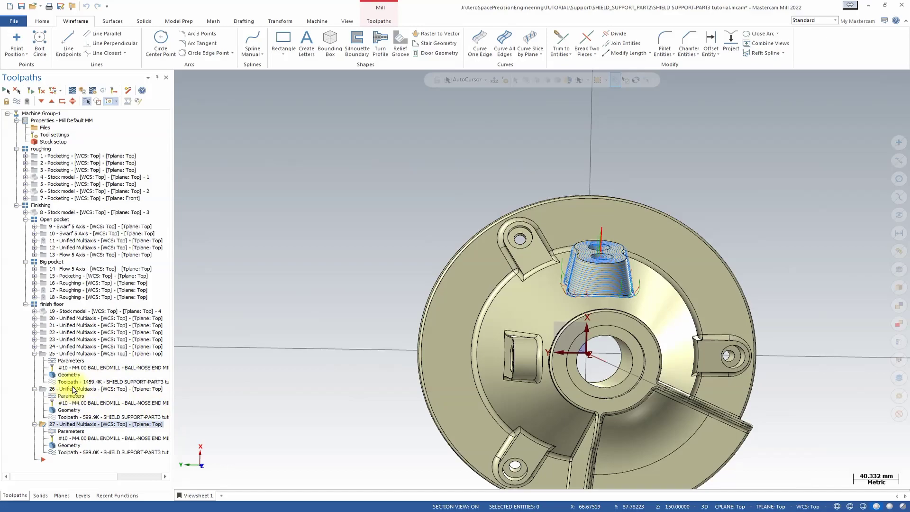
middle_drag(317, 197, 510, 330)
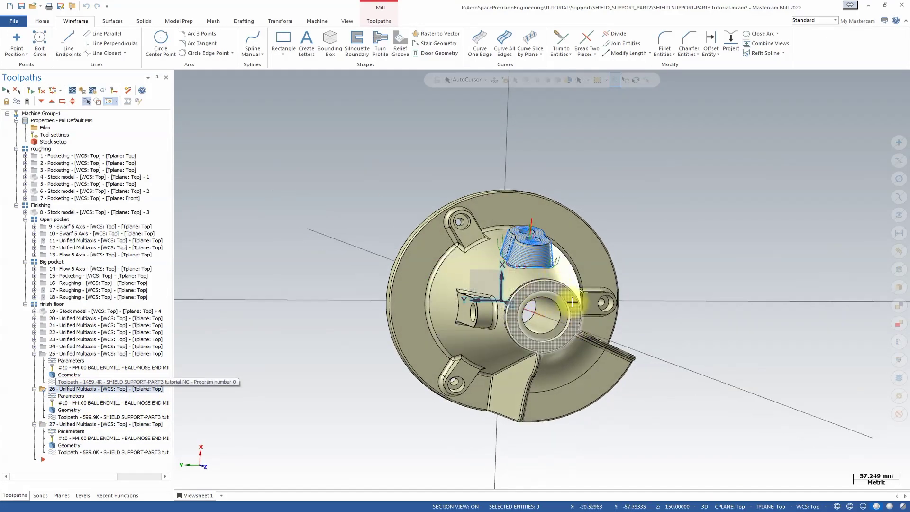
middle_drag(555, 271, 673, 262)
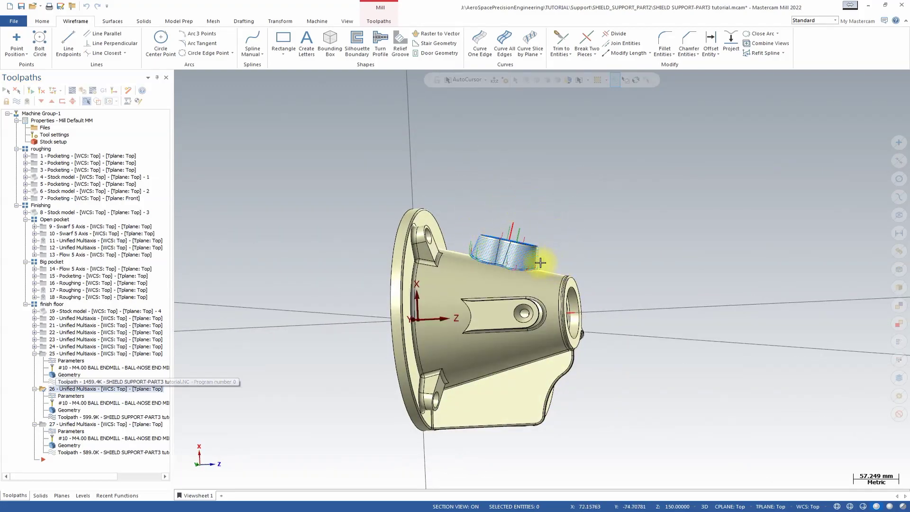
middle_drag(464, 237, 475, 256)
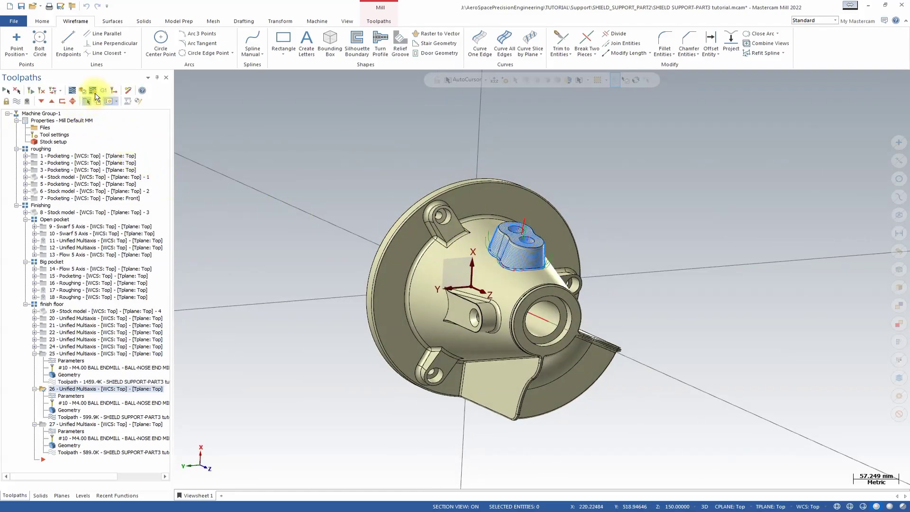
Open a backplot of Unified toolpath 26 and enable Simulate Rotary Axis in its options
click(93, 90)
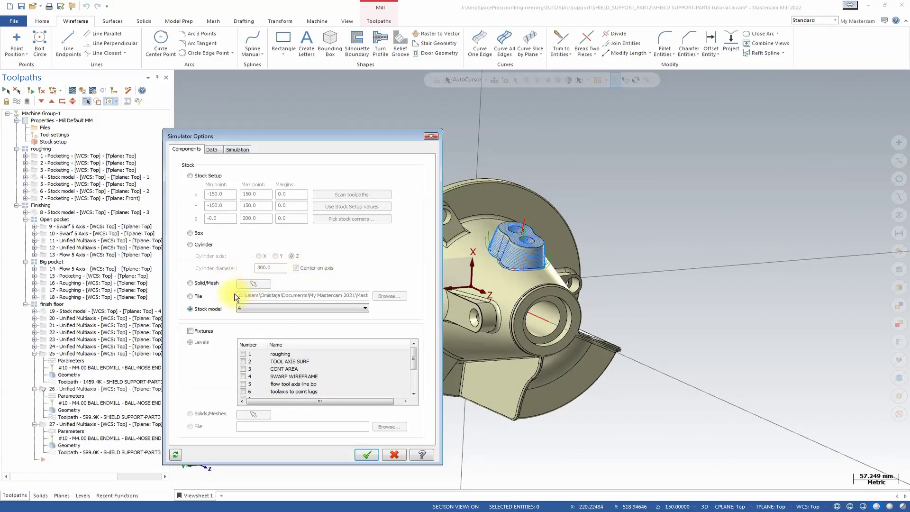
key(Return)
click(70, 92)
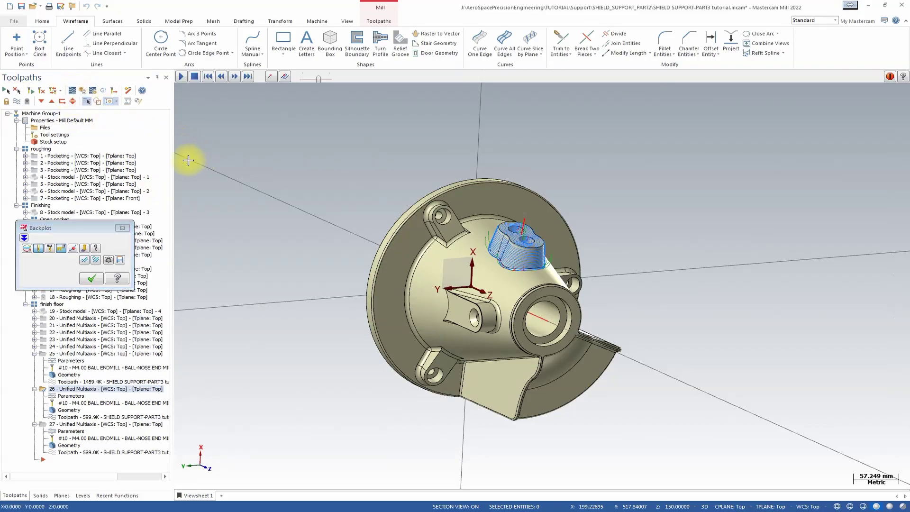
click(92, 252)
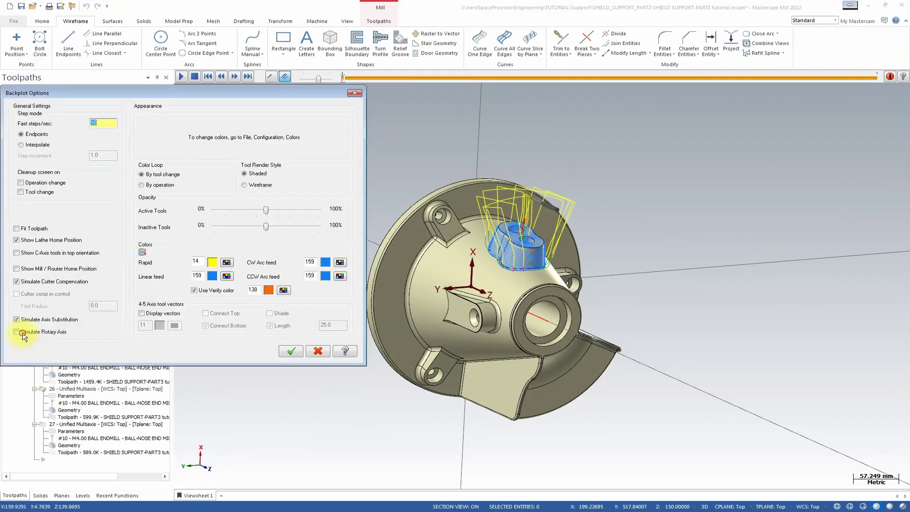
click(292, 351)
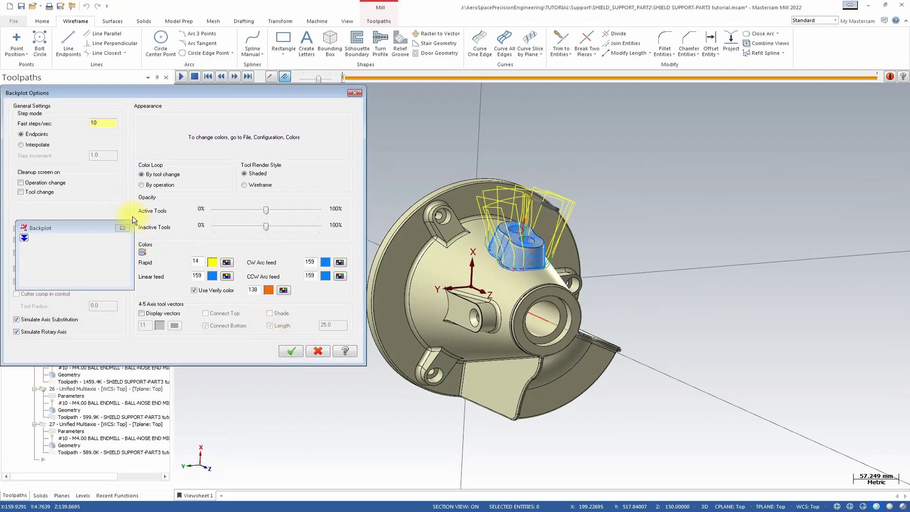
Play the backplot of Unified toolpath 26 with rapid moves hidden, checking the tool orientation around the boss
middle_drag(416, 273, 417, 165)
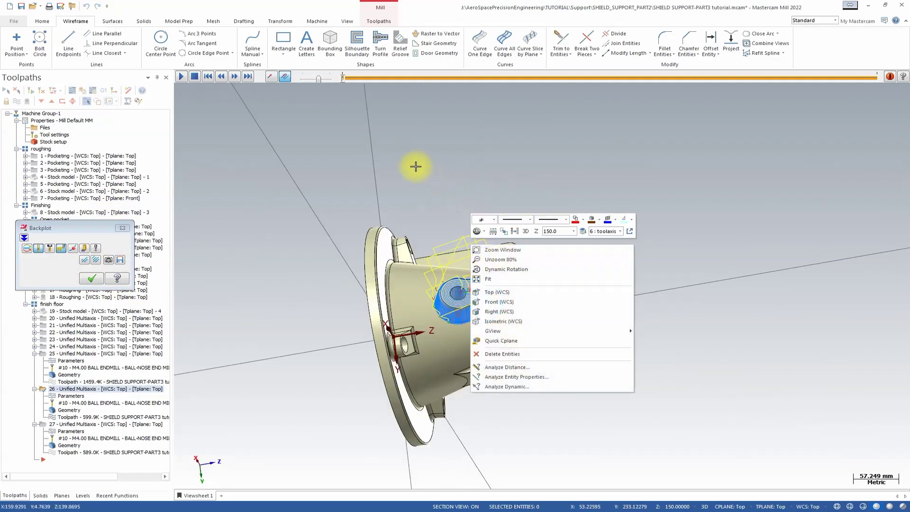
middle_drag(471, 170, 294, 218)
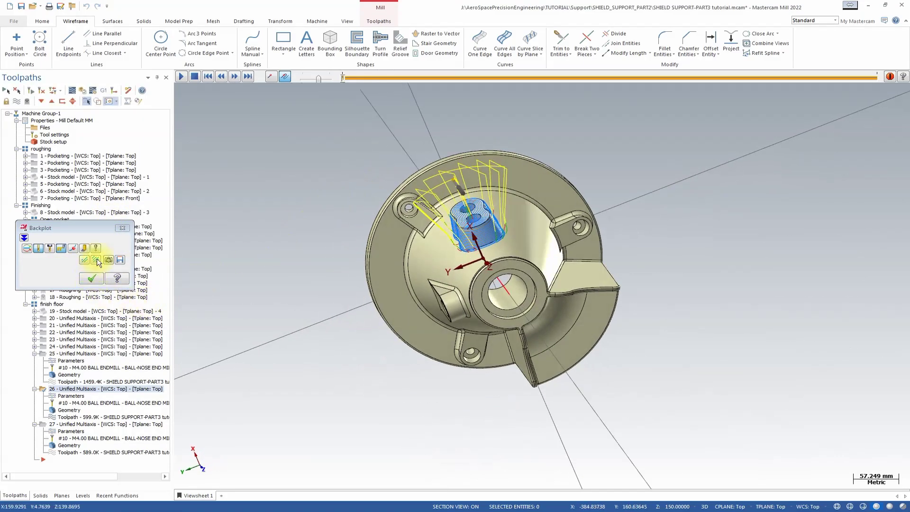
click(233, 77)
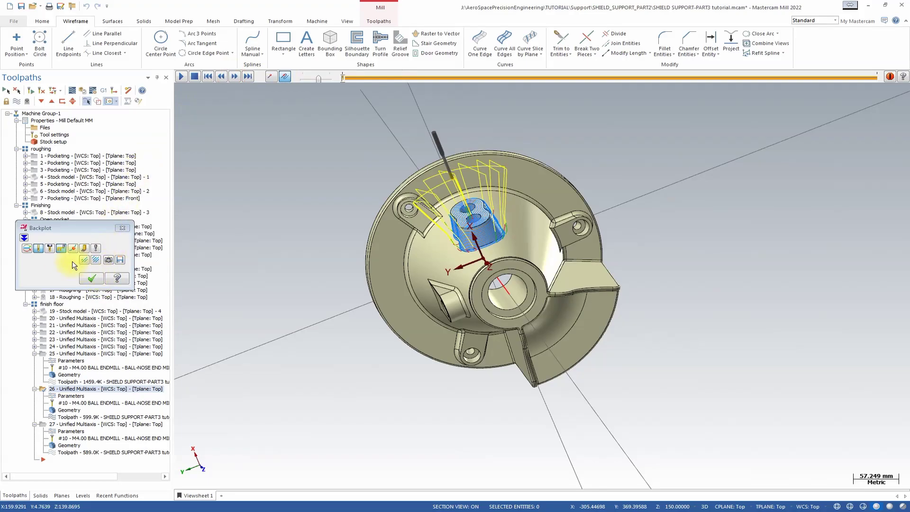
click(63, 250)
middle_drag(483, 301, 322, 188)
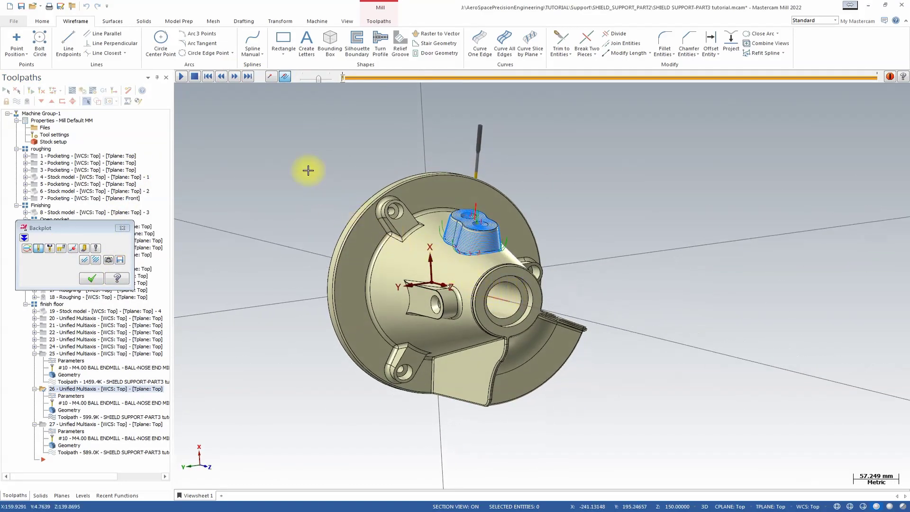
scroll(437, 178, up, 1)
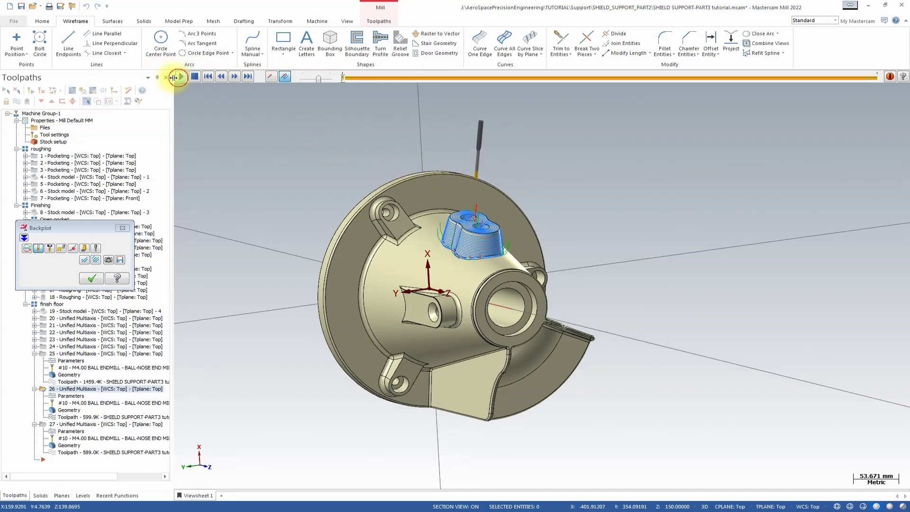
drag(348, 78, 498, 78)
click(183, 77)
middle_drag(637, 277, 767, 270)
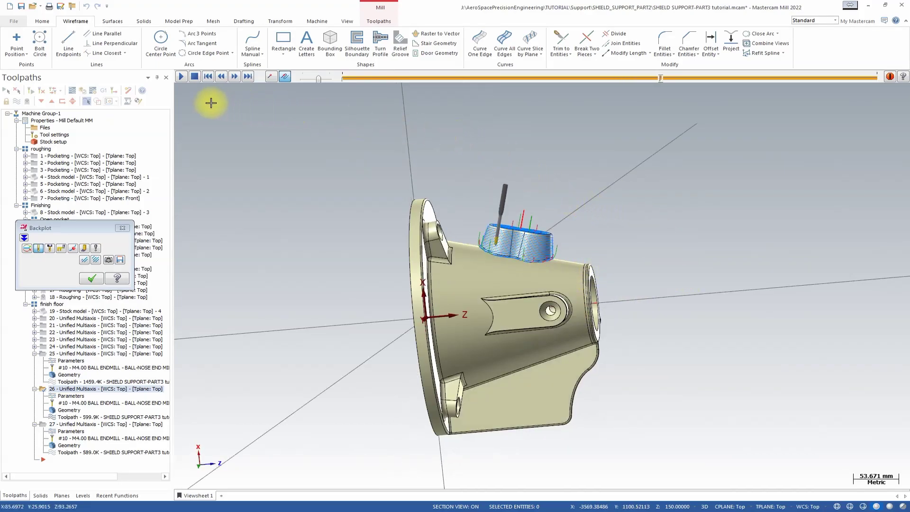
Switch the backplot to Unified toolpath 27 and check how the tool follows the line-based cone axis around the boss
click(122, 229)
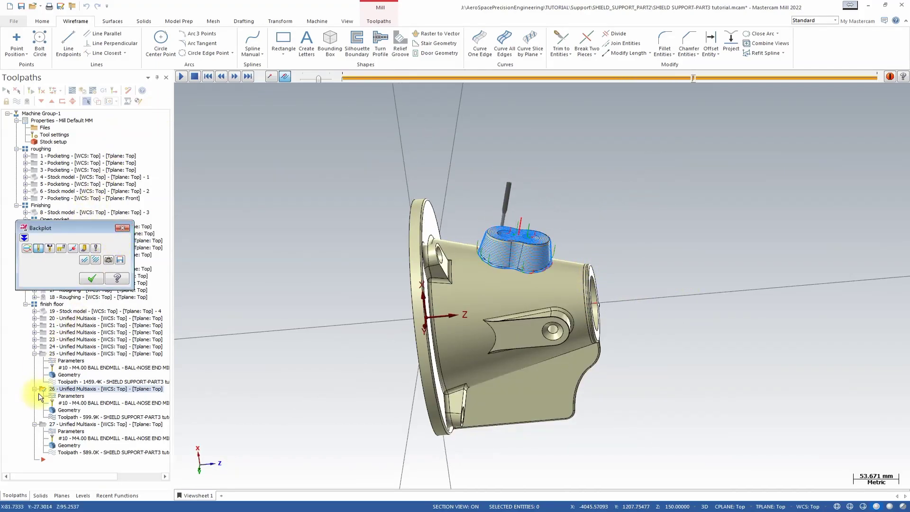
click(76, 435)
click(72, 91)
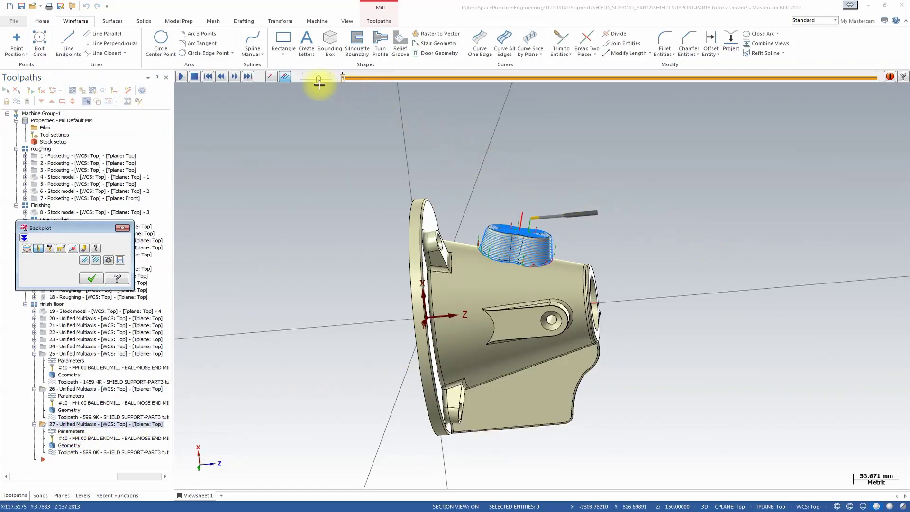
click(180, 78)
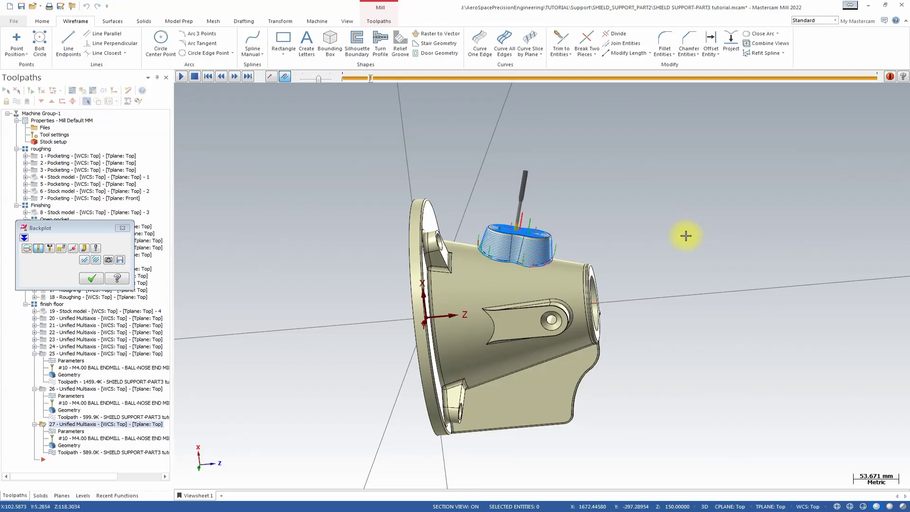
middle_drag(720, 258, 574, 318)
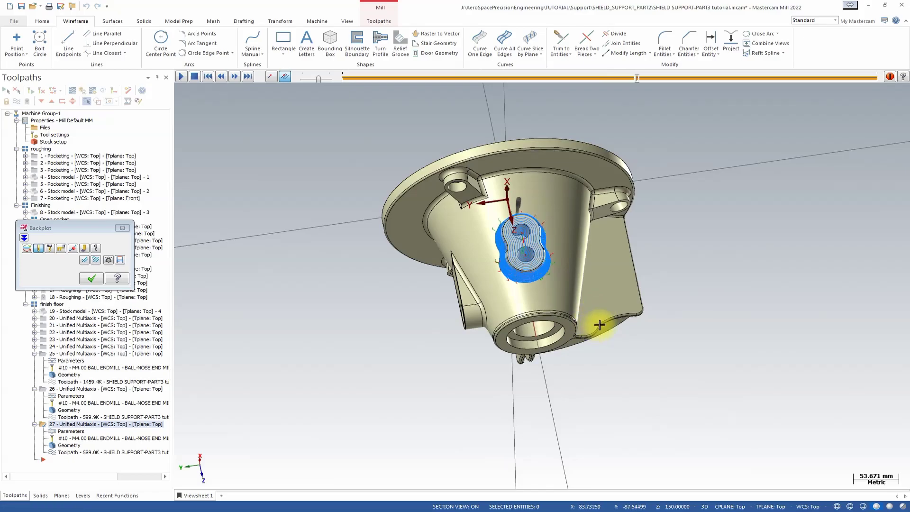
middle_drag(656, 360, 802, 312)
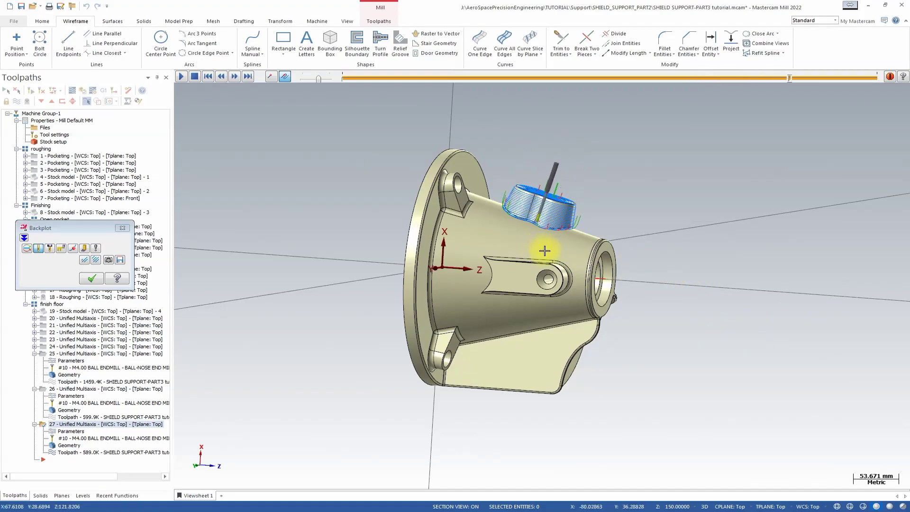
key(Escape)
Examine the boss toolpath and the part's surrounding lugs, ribs and floor from several angles
middle_drag(447, 152, 645, 288)
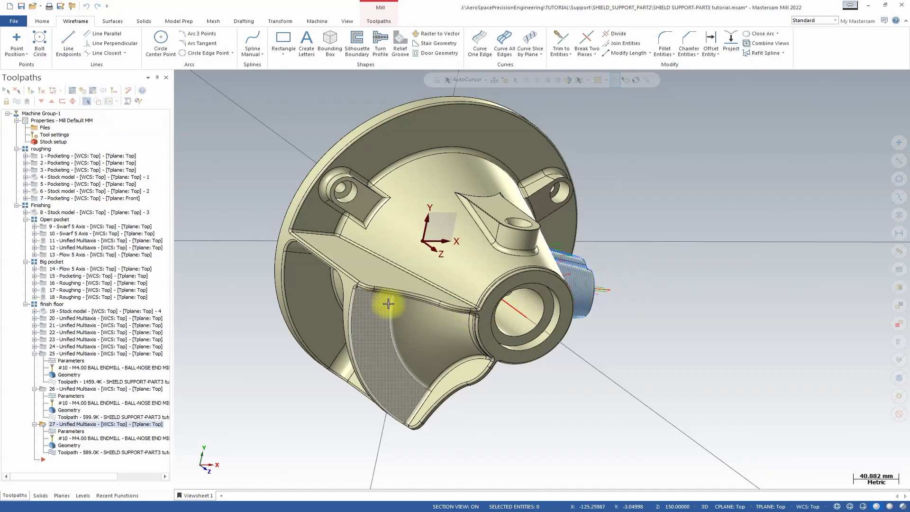
middle_drag(433, 264, 634, 363)
middle_drag(595, 268, 349, 382)
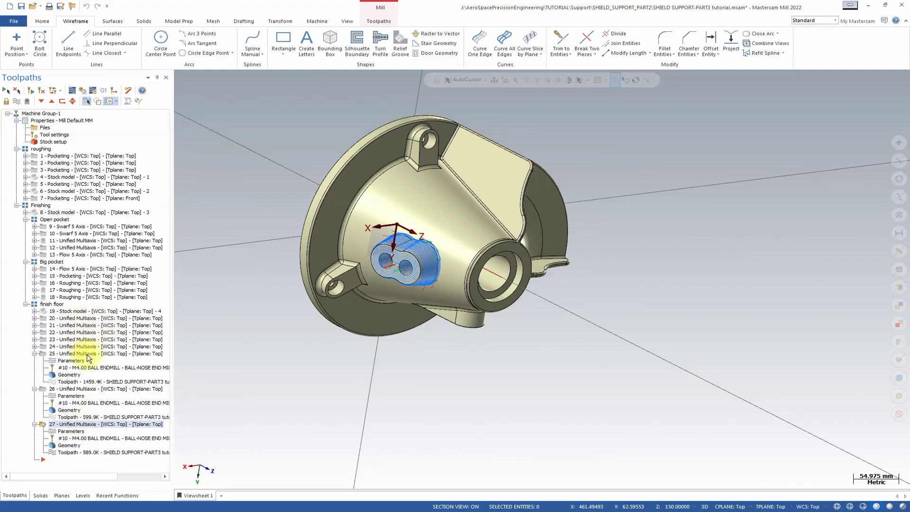
middle_drag(508, 281, 631, 257)
scroll(467, 325, up, 2)
scroll(497, 325, up, 2)
scroll(526, 373, down, 2)
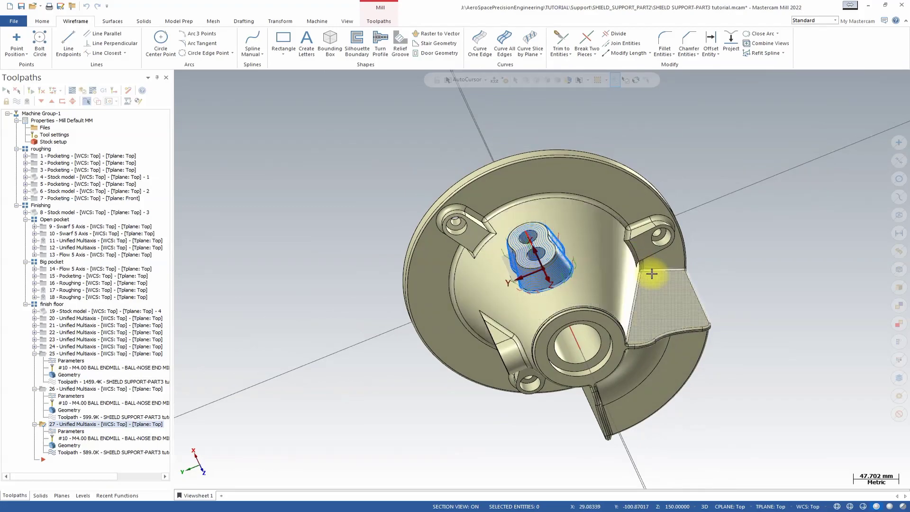